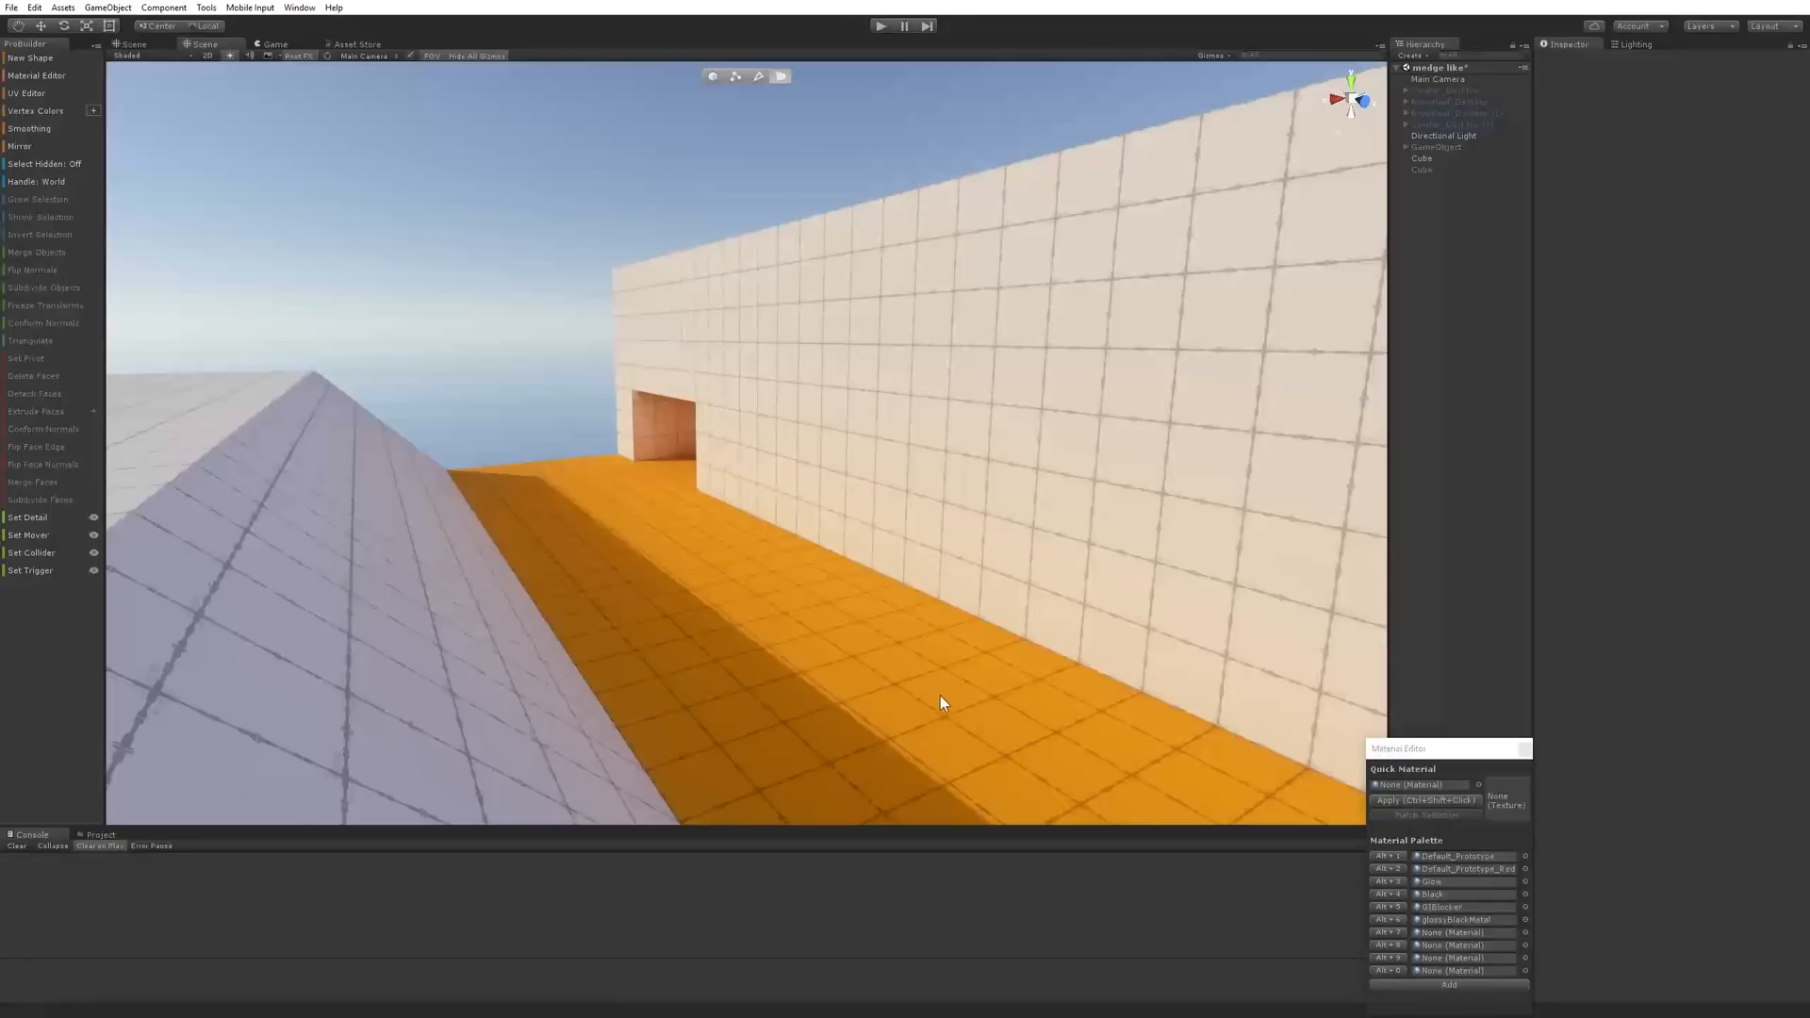
# Examine the light bouncing from the orange floor onto the white wall and doorway from several angles
pyautogui.moveTo(921, 695)
pyautogui.mouseDown(button='middle')
pyautogui.moveTo(946, 705)
pyautogui.moveTo(907, 667)
pyautogui.mouseUp(button='middle')
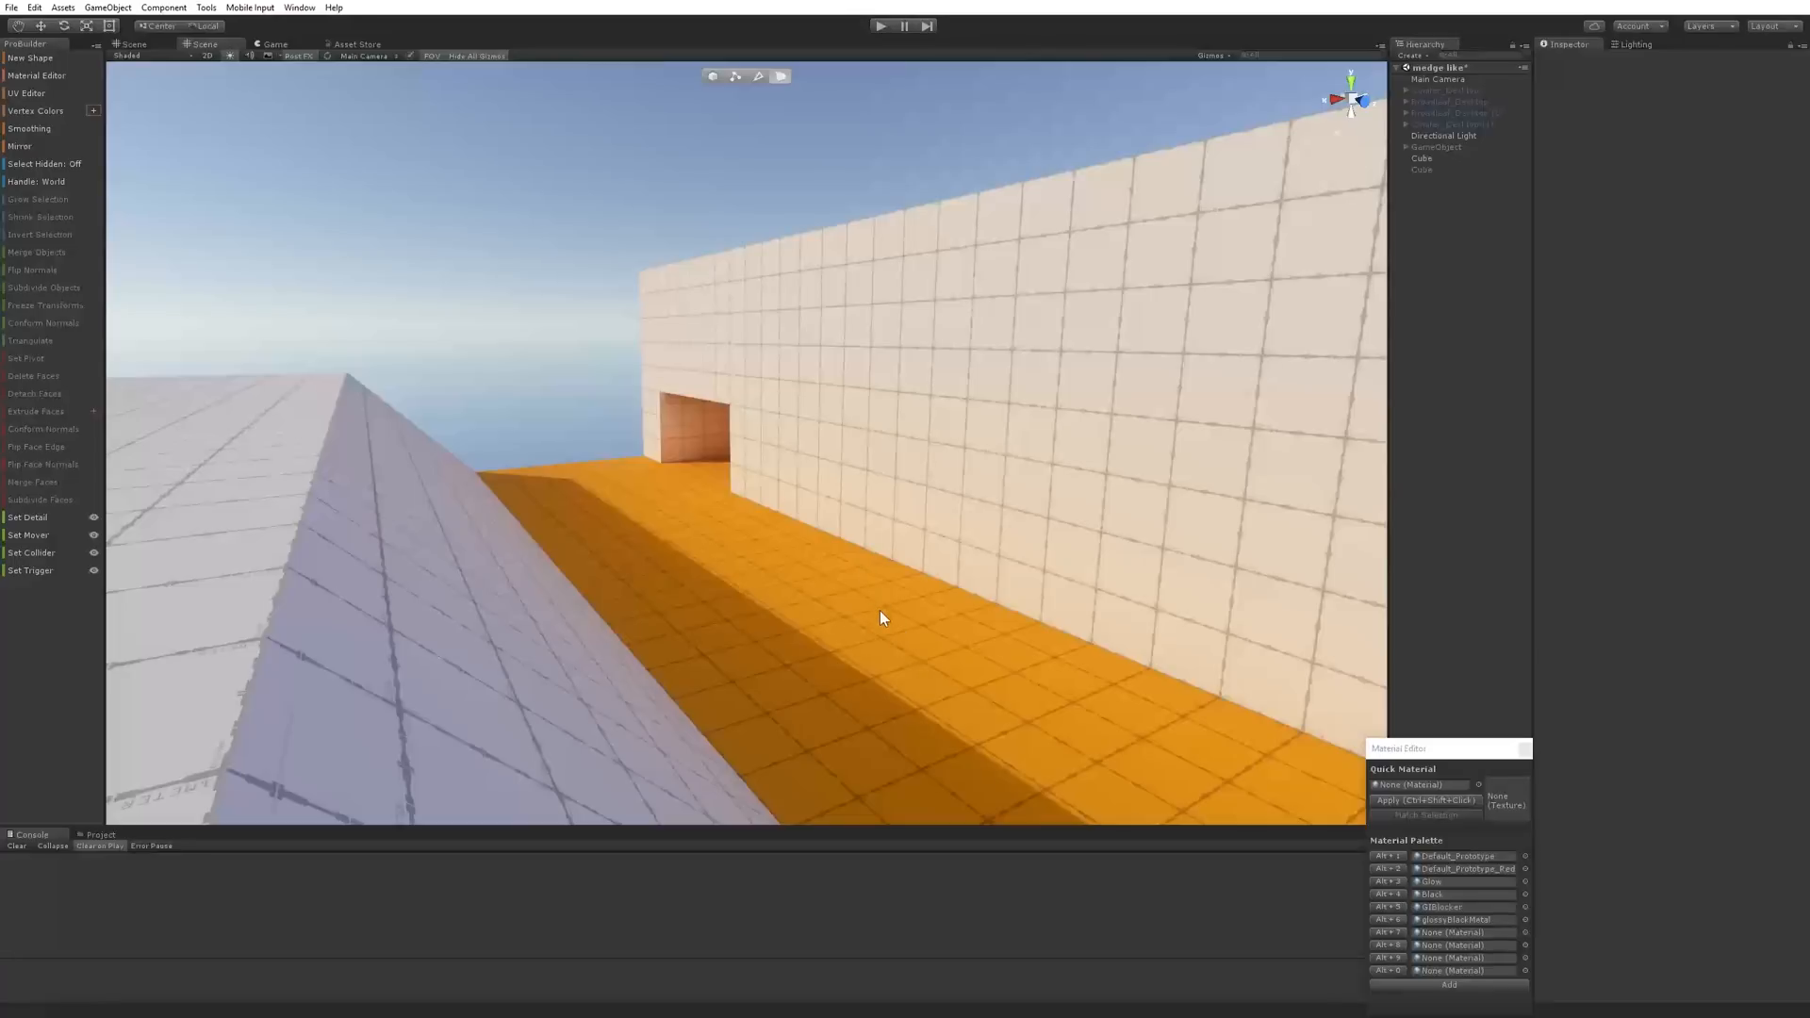
pyautogui.moveTo(880, 609)
pyautogui.mouseDown(button='middle')
pyautogui.moveTo(868, 582)
pyautogui.moveTo(882, 589)
pyautogui.mouseUp(button='middle')
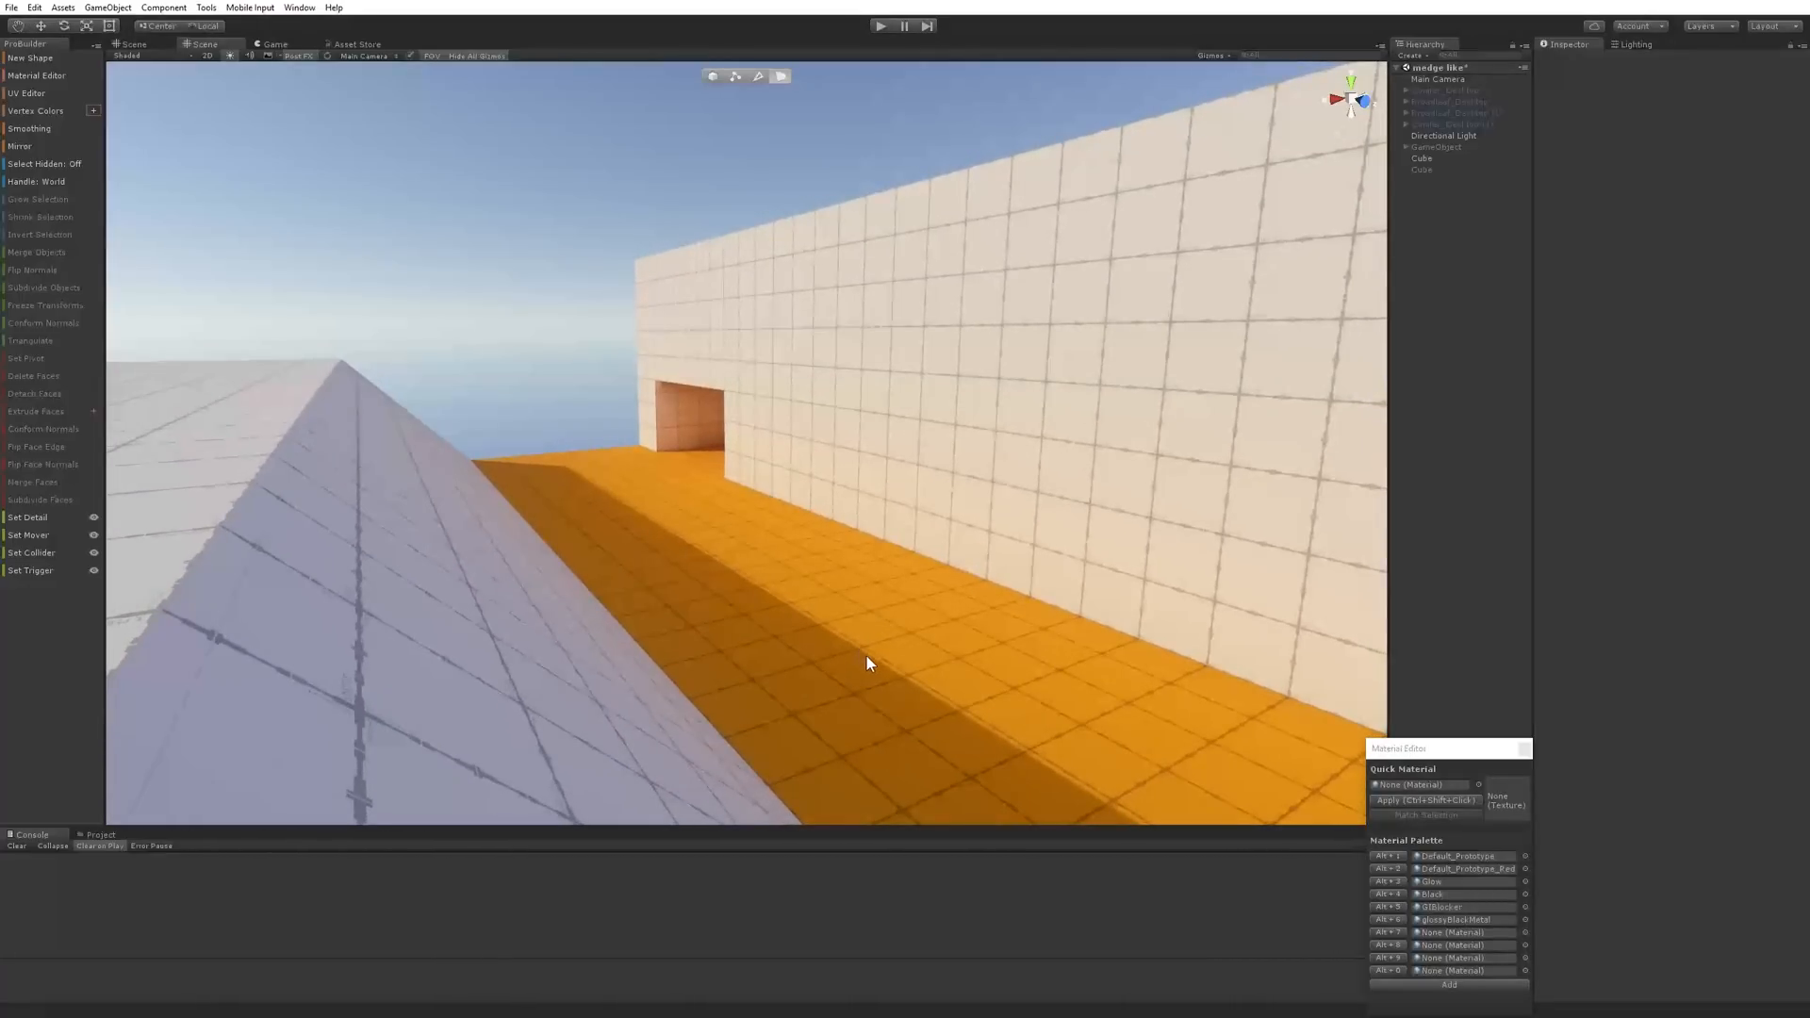
pyautogui.moveTo(704, 602)
pyautogui.keyDown('alt'); pyautogui.mouseDown()
pyautogui.moveTo(999, 651)
pyautogui.moveTo(1200, 606)
pyautogui.moveTo(748, 654)
pyautogui.moveTo(679, 605)
pyautogui.mouseUp(); pyautogui.keyUp('alt')
pyautogui.moveTo(843, 607); pyautogui.dragTo(847, 543, button='middle')
pyautogui.moveTo(685, 400); pyautogui.dragTo(734, 466, button='middle')
pyautogui.keyDown('alt'); pyautogui.moveTo(734, 467); pyautogui.dragTo(1070, 574); pyautogui.keyUp('alt')
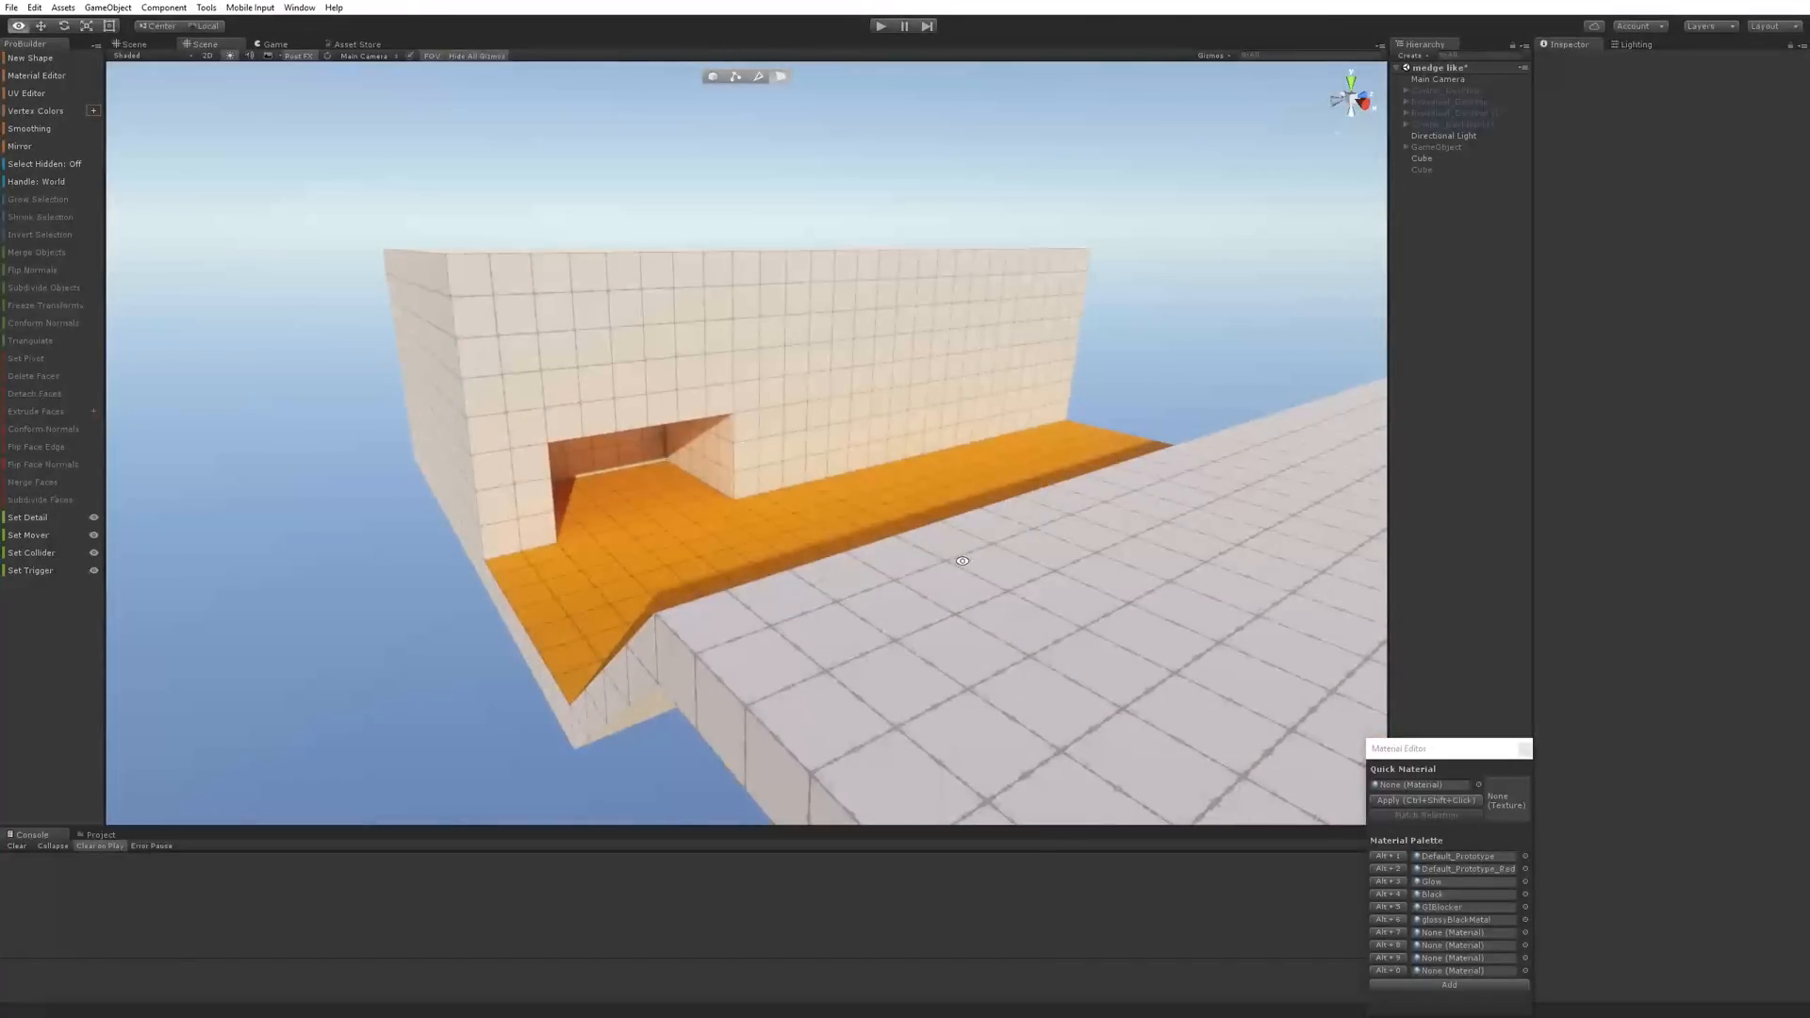
pyautogui.keyDown('alt'); pyautogui.moveTo(962, 561); pyautogui.dragTo(538, 512); pyautogui.keyUp('alt')
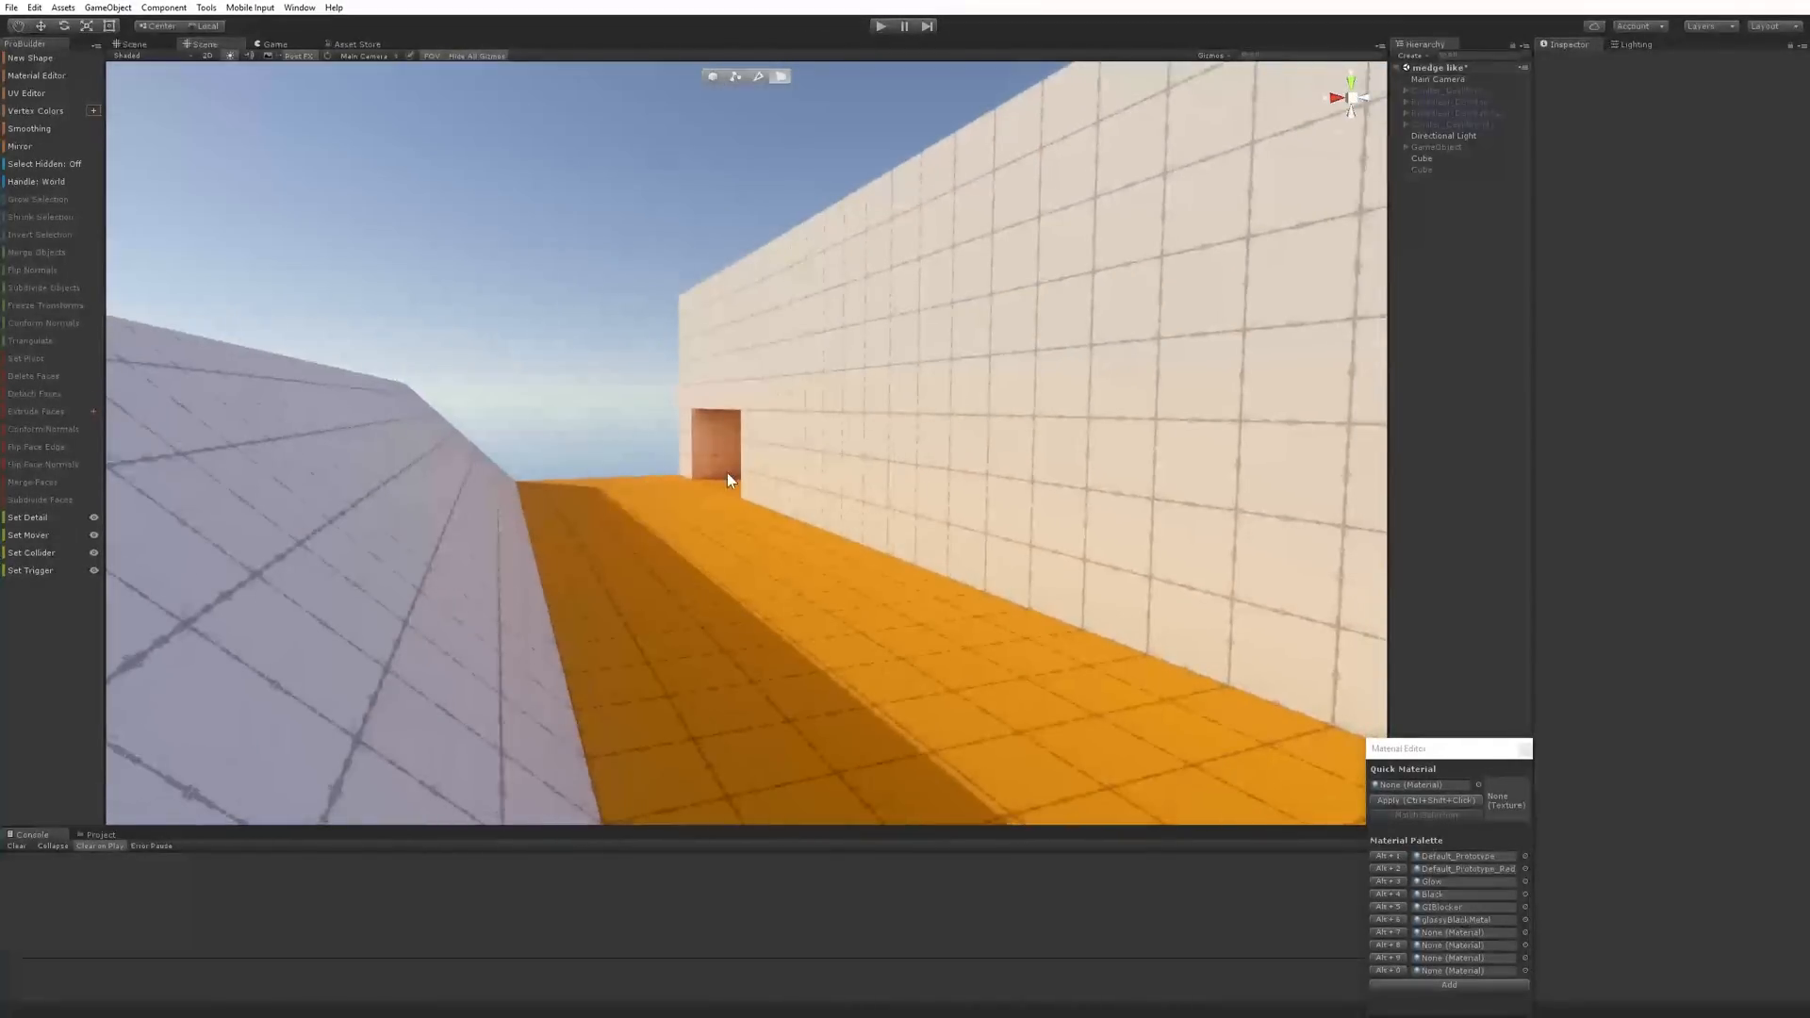
pyautogui.click(790, 396)
pyautogui.press('f')
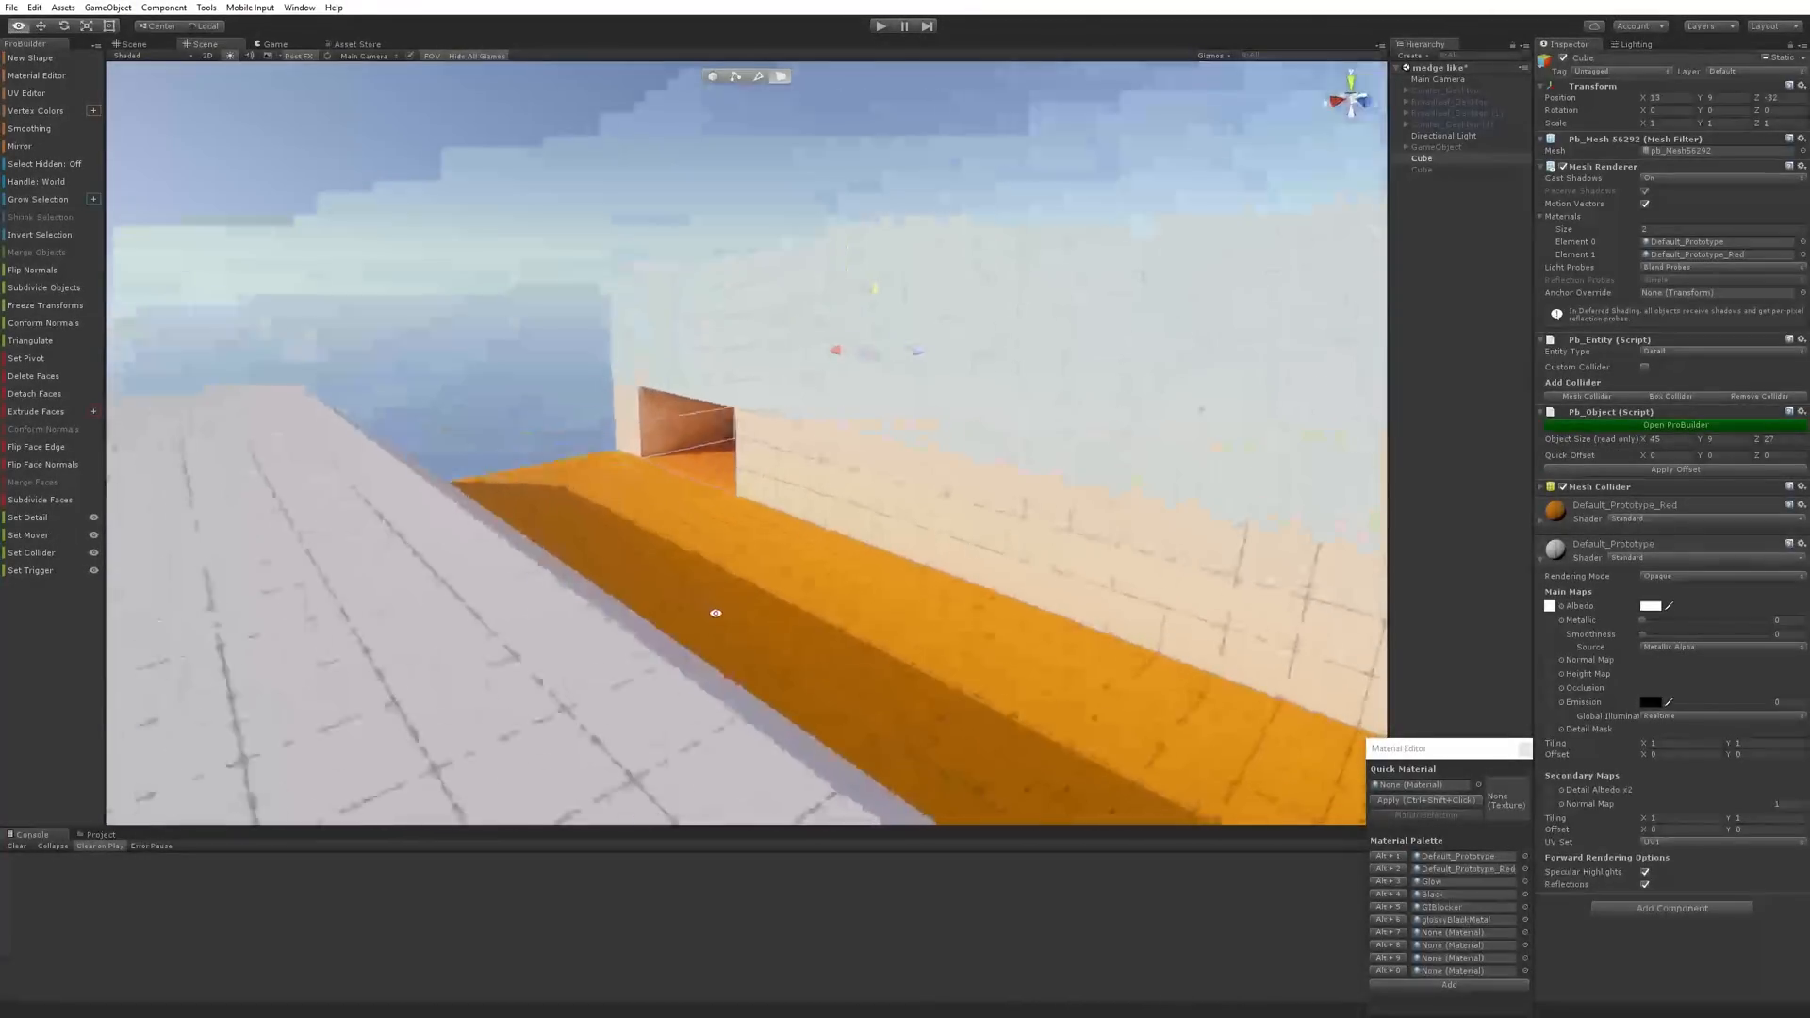
pyautogui.keyDown('alt'); pyautogui.moveTo(743, 627); pyautogui.dragTo(551, 535); pyautogui.keyUp('alt')
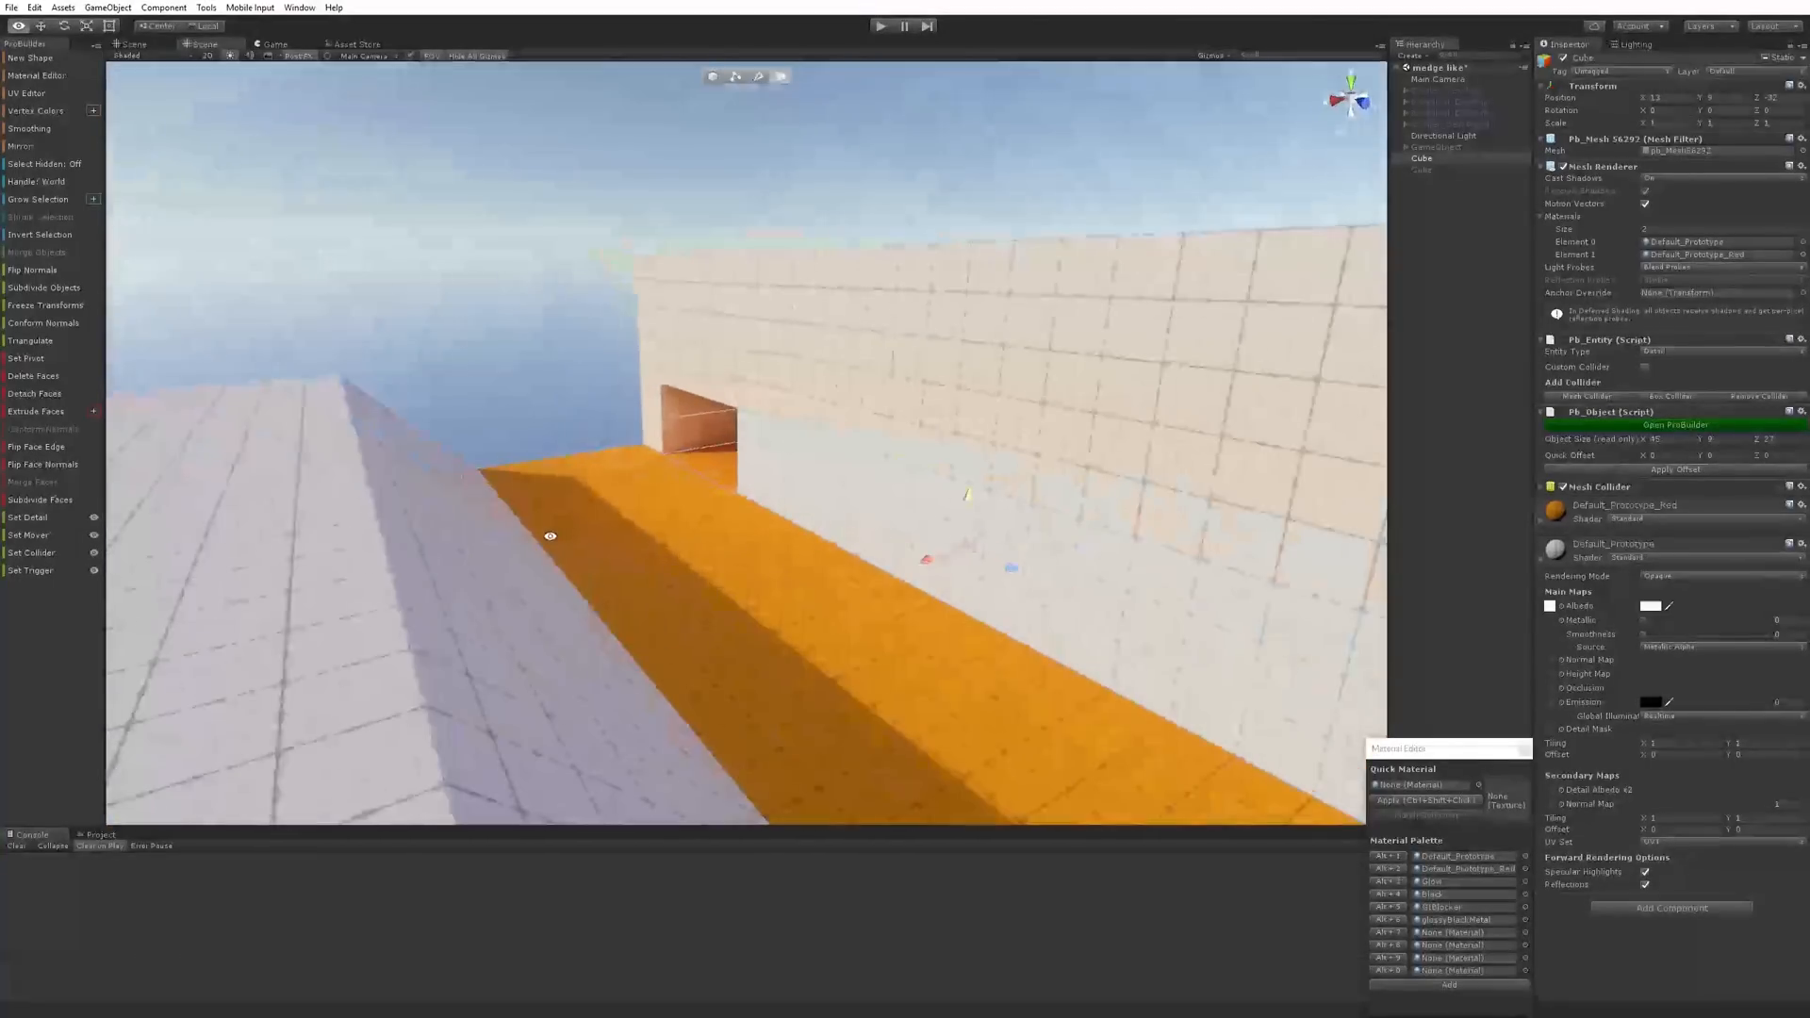
pyautogui.moveTo(781, 448); pyautogui.dragTo(760, 435, button='middle')
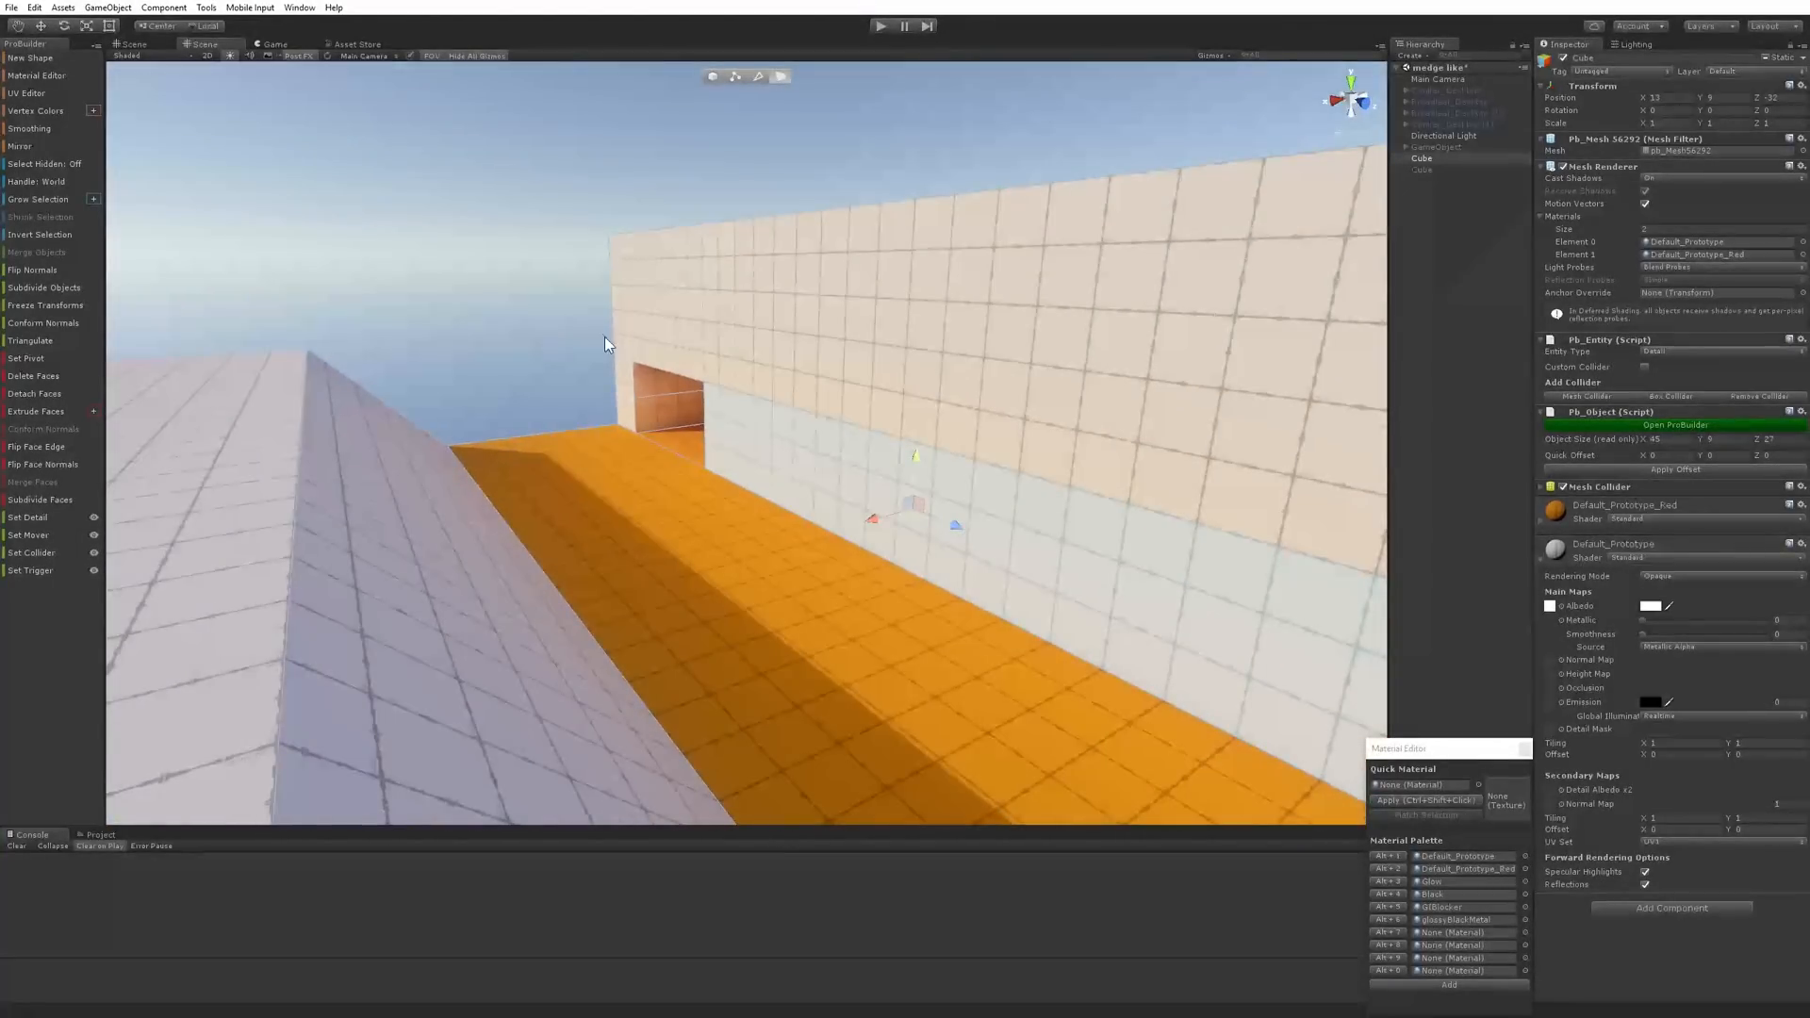
# Compare the same building in the other scene view without image effects, and return to the view with effects
pyautogui.click(143, 44)
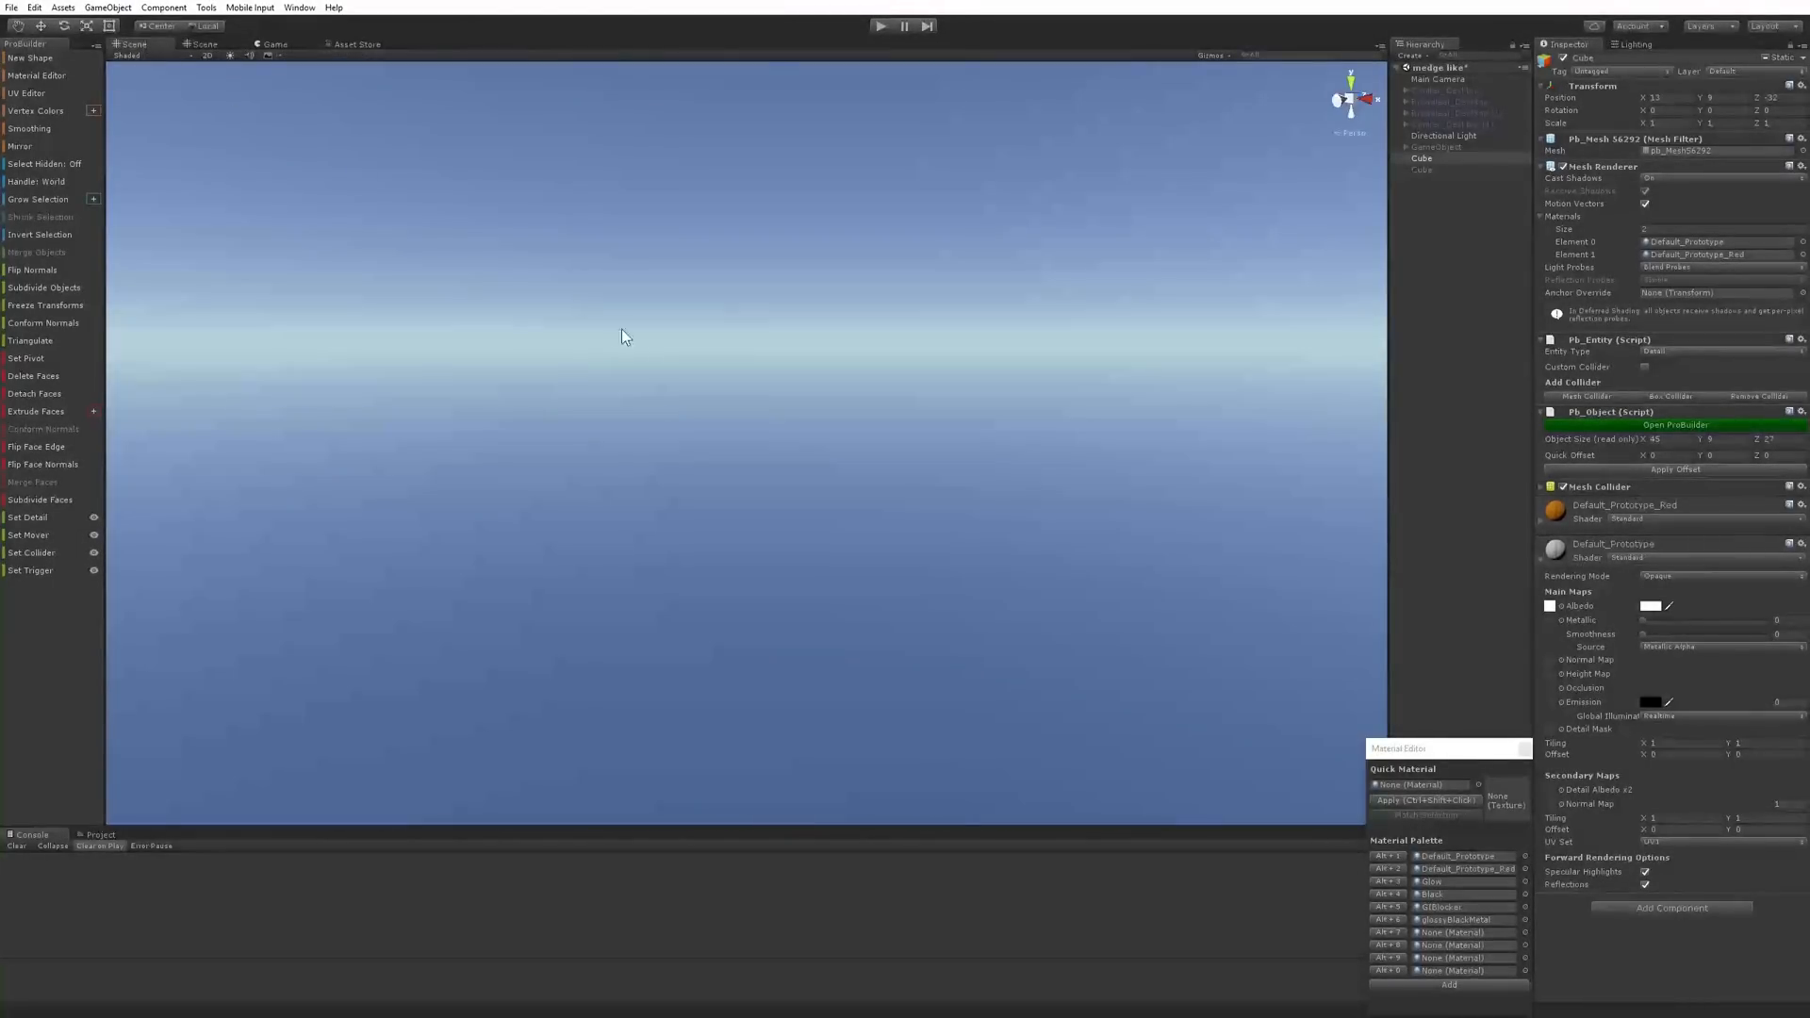
pyautogui.press('f')
pyautogui.keyDown('alt'); pyautogui.moveTo(797, 405); pyautogui.dragTo(673, 437); pyautogui.keyUp('alt')
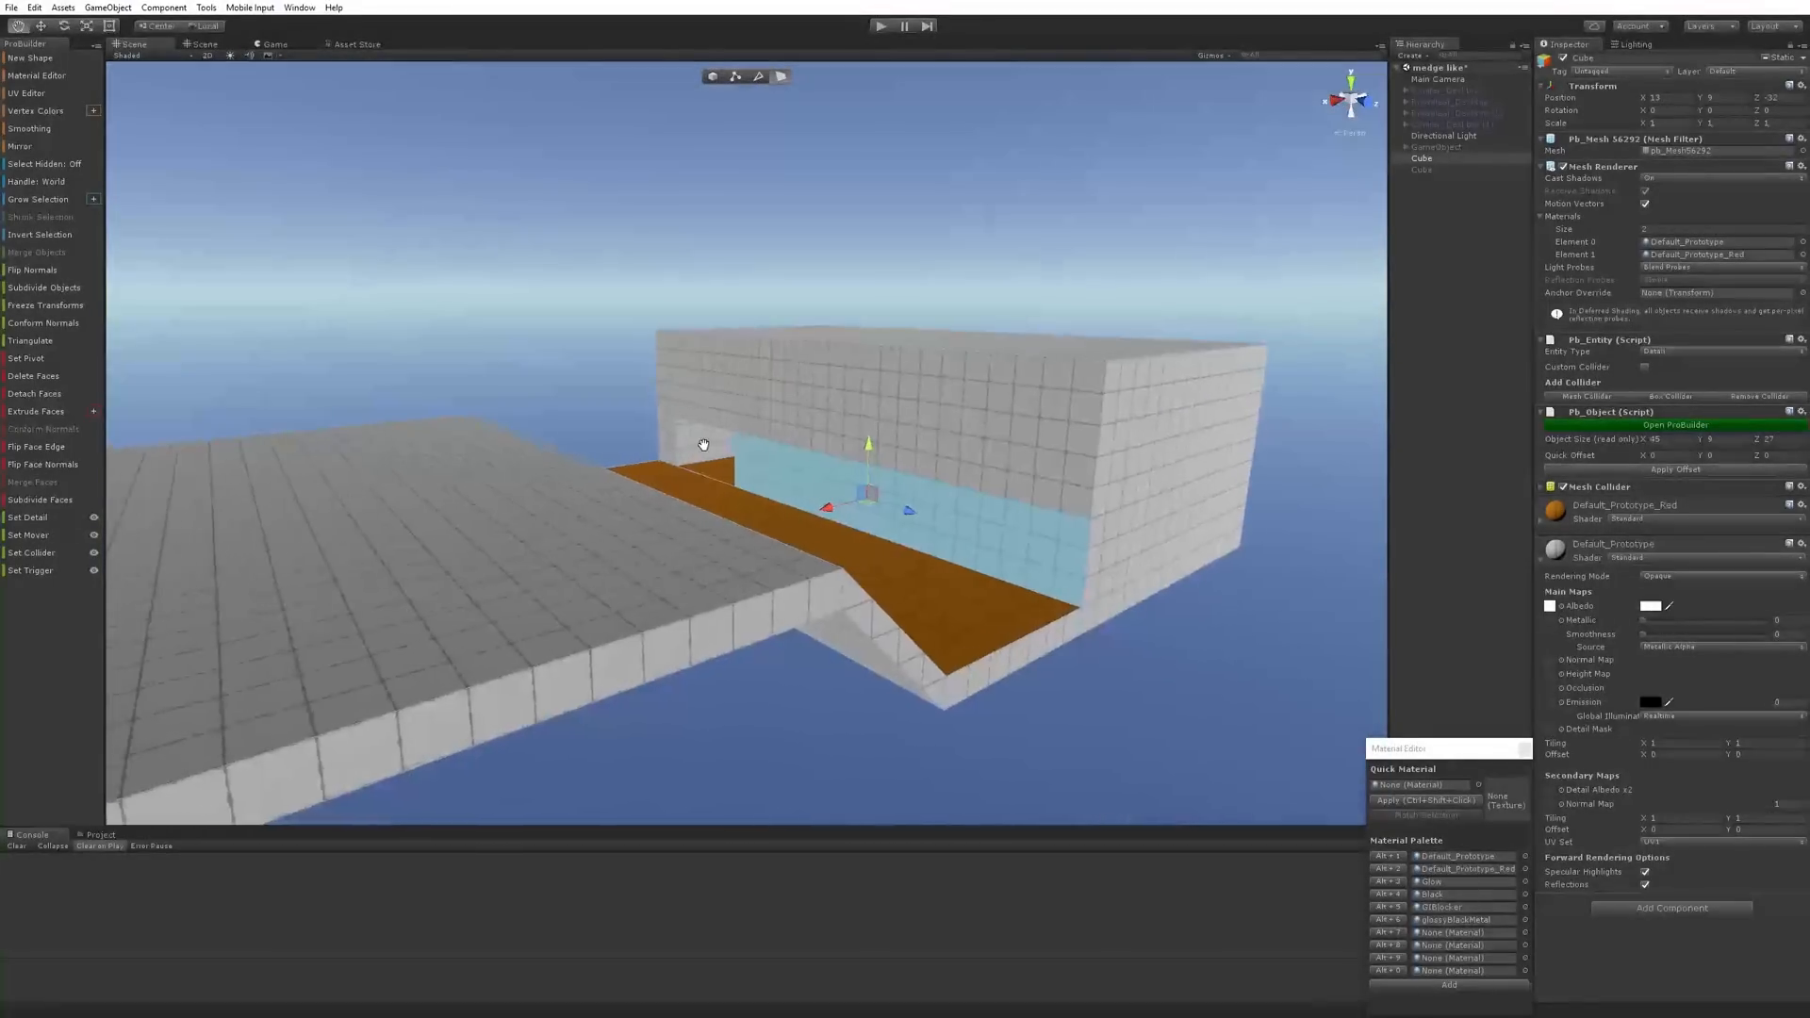
pyautogui.scroll(5, 703, 445)
pyautogui.click(605, 360)
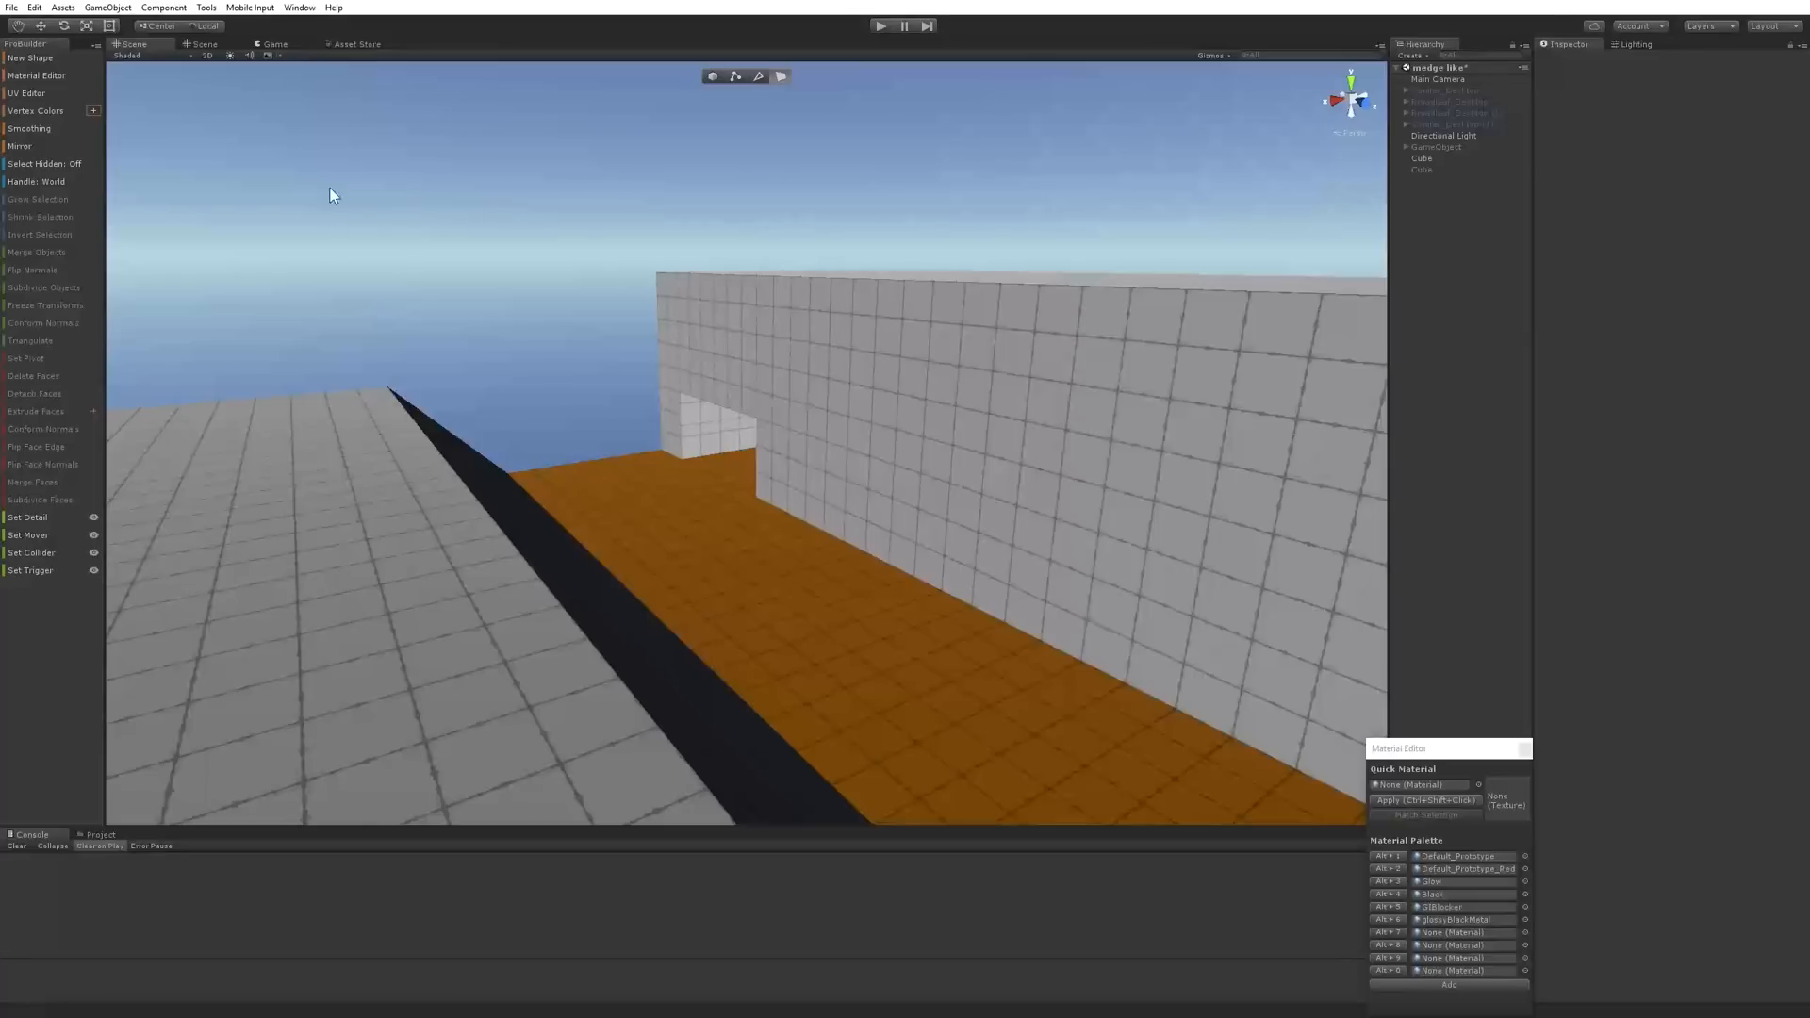
pyautogui.click(187, 41)
pyautogui.moveTo(699, 422)
pyautogui.mouseDown(button='middle')
pyautogui.moveTo(626, 368)
pyautogui.moveTo(685, 432)
pyautogui.mouseUp(button='middle')
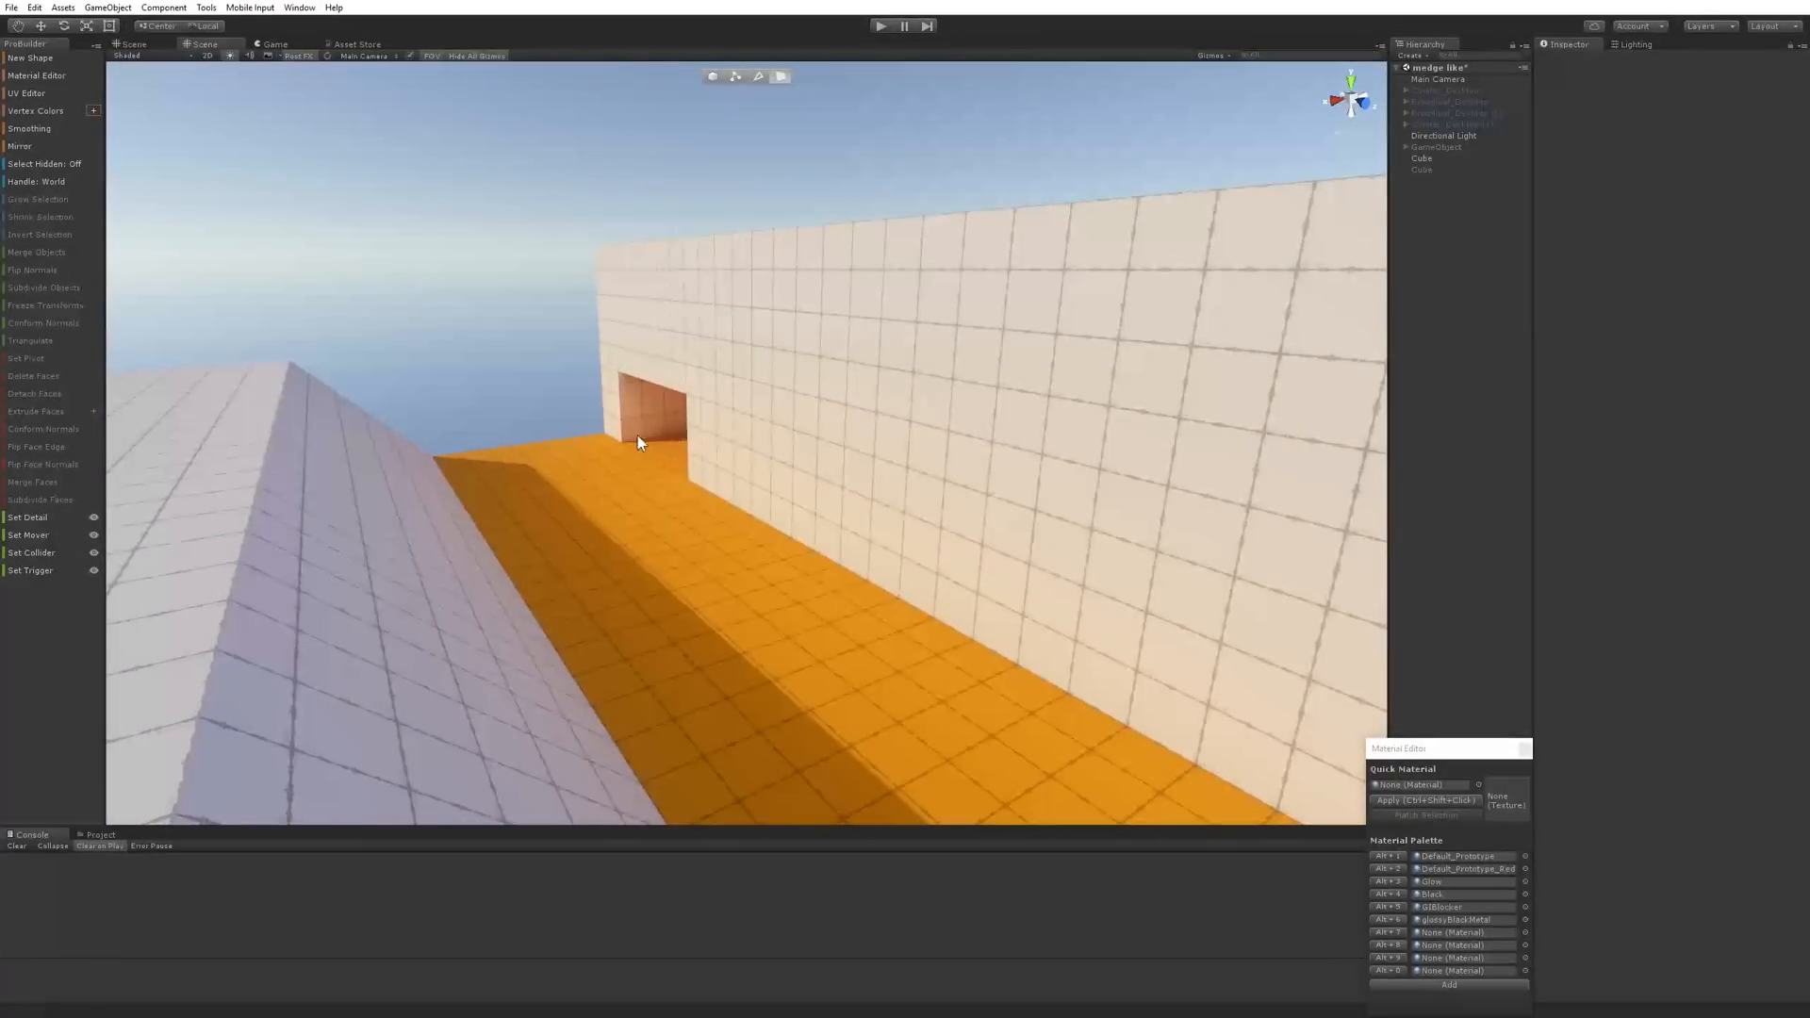
# Extend the base of the building mesh outward on its open sides to form a wide floor around the block
pyautogui.keyDown('alt'); pyautogui.moveTo(637, 436); pyautogui.dragTo(943, 358); pyautogui.keyUp('alt')
pyautogui.click(943, 342)
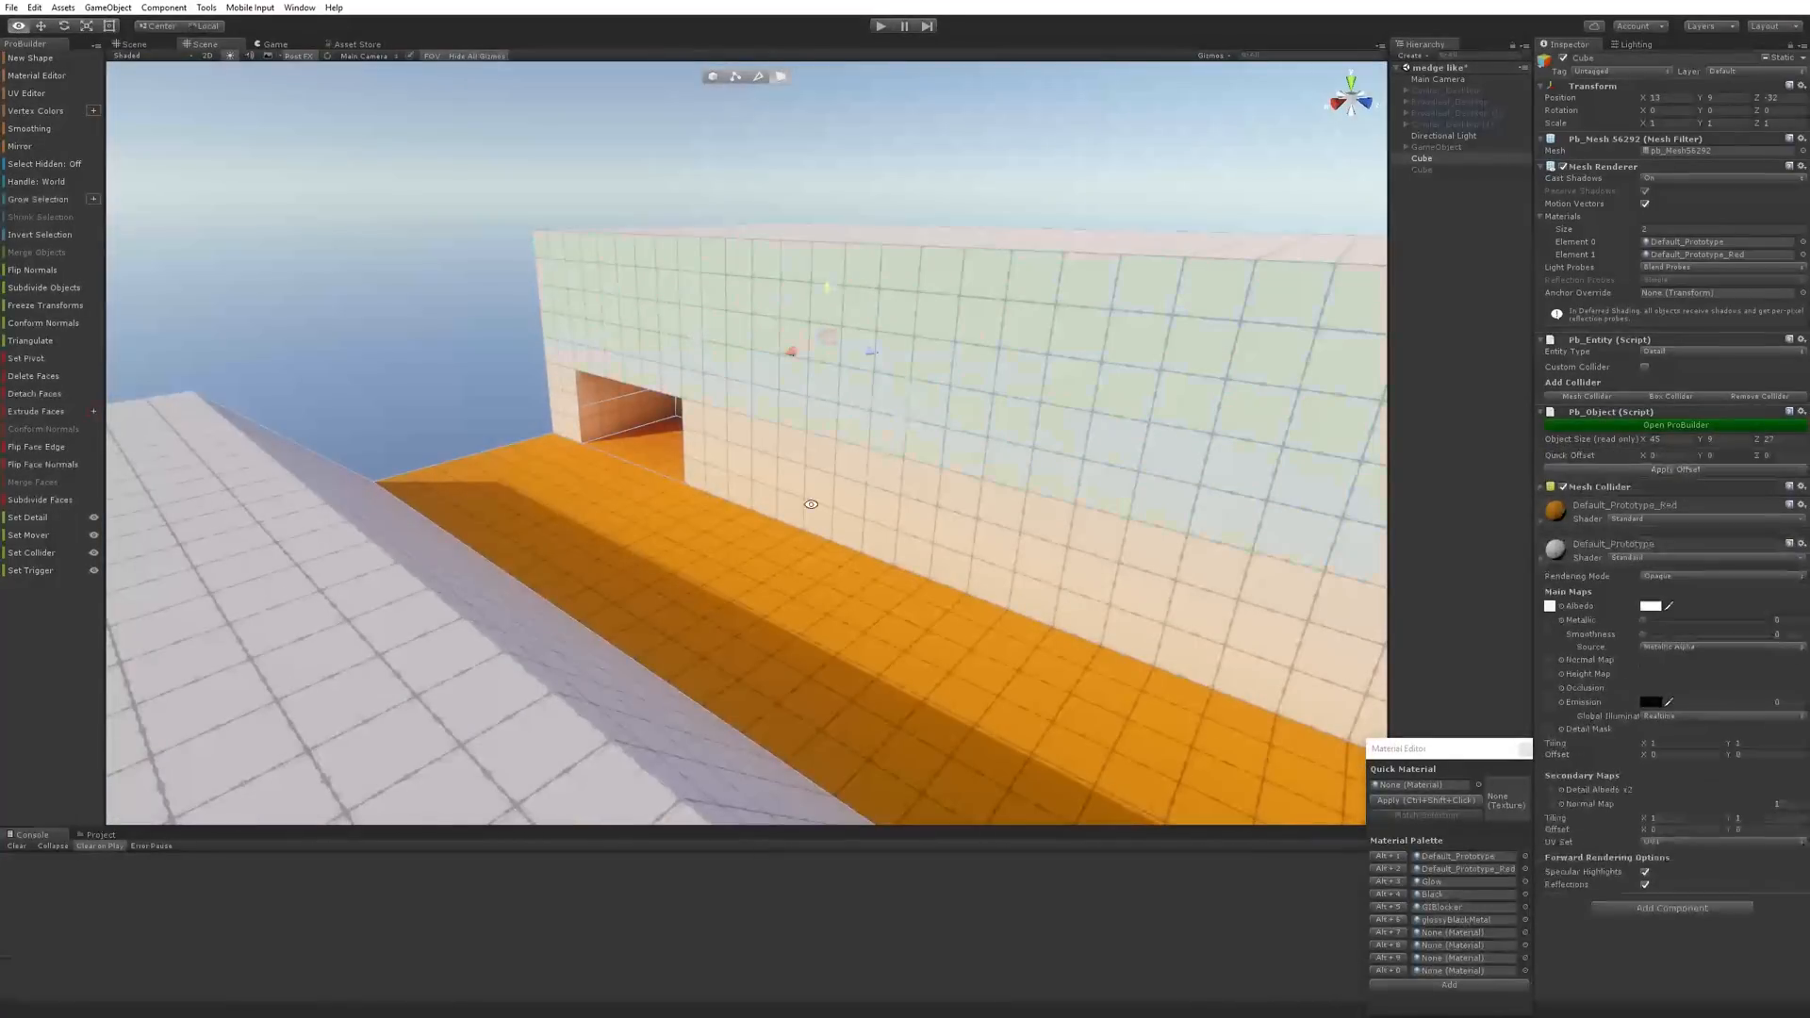
pyautogui.keyDown('alt'); pyautogui.moveTo(811, 505); pyautogui.dragTo(689, 516); pyautogui.keyUp('alt')
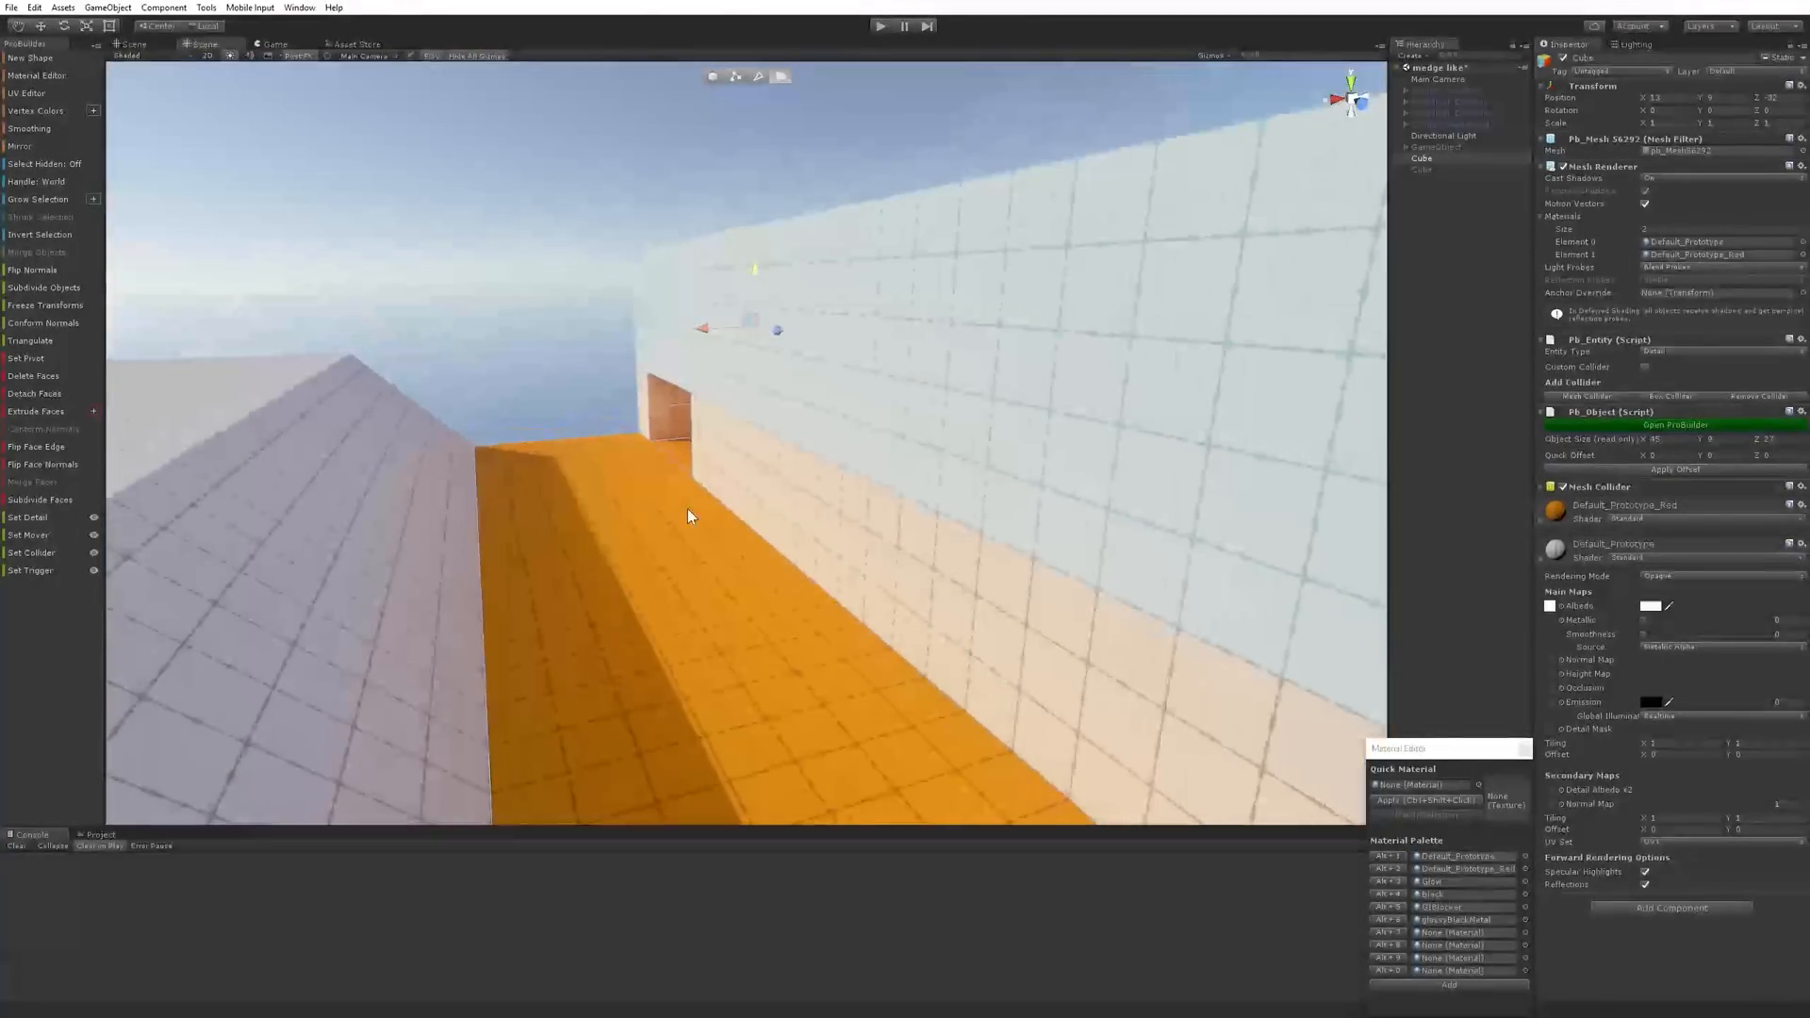
pyautogui.moveTo(718, 505); pyautogui.dragTo(690, 411, button='middle')
pyautogui.keyDown('alt'); pyautogui.moveTo(690, 411); pyautogui.dragTo(1031, 428); pyautogui.keyUp('alt')
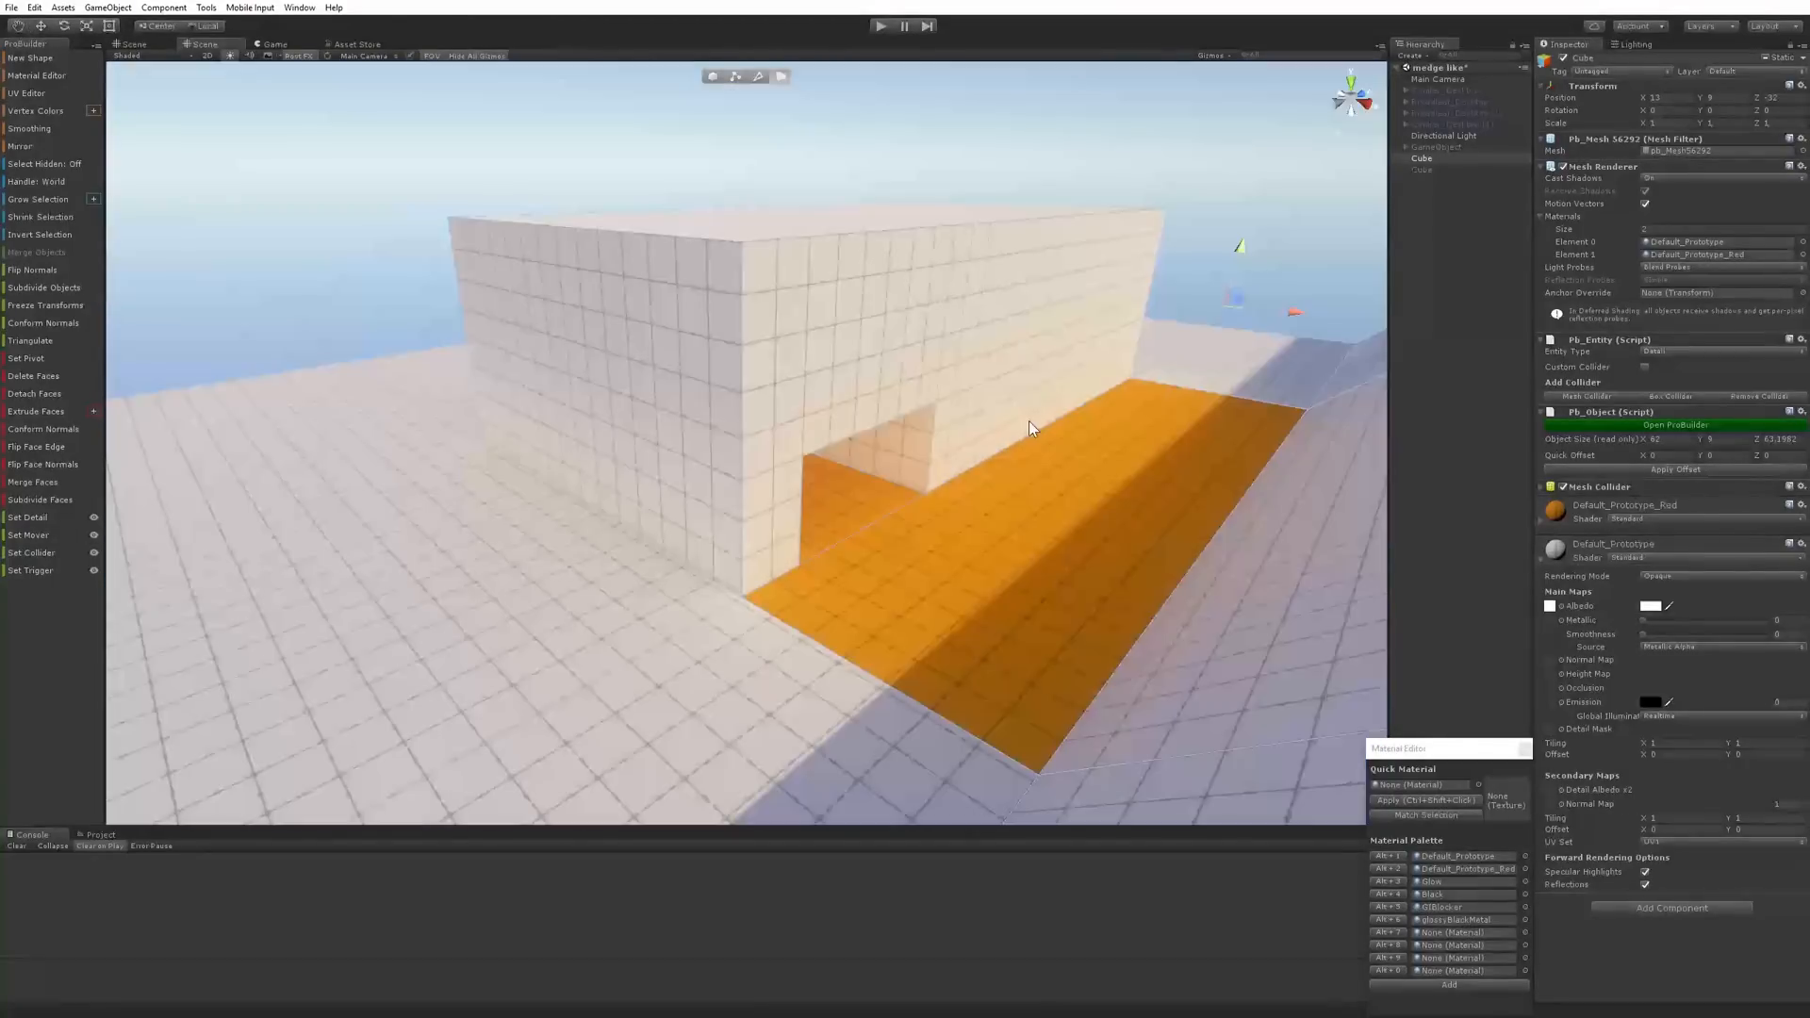
pyautogui.moveTo(1007, 427); pyautogui.dragTo(948, 421, button='middle')
# Connect the edges of the building's end wall to divide it vertically and horizontally
pyautogui.keyDown('alt'); pyautogui.moveTo(695, 436); pyautogui.dragTo(815, 458); pyautogui.keyUp('alt')
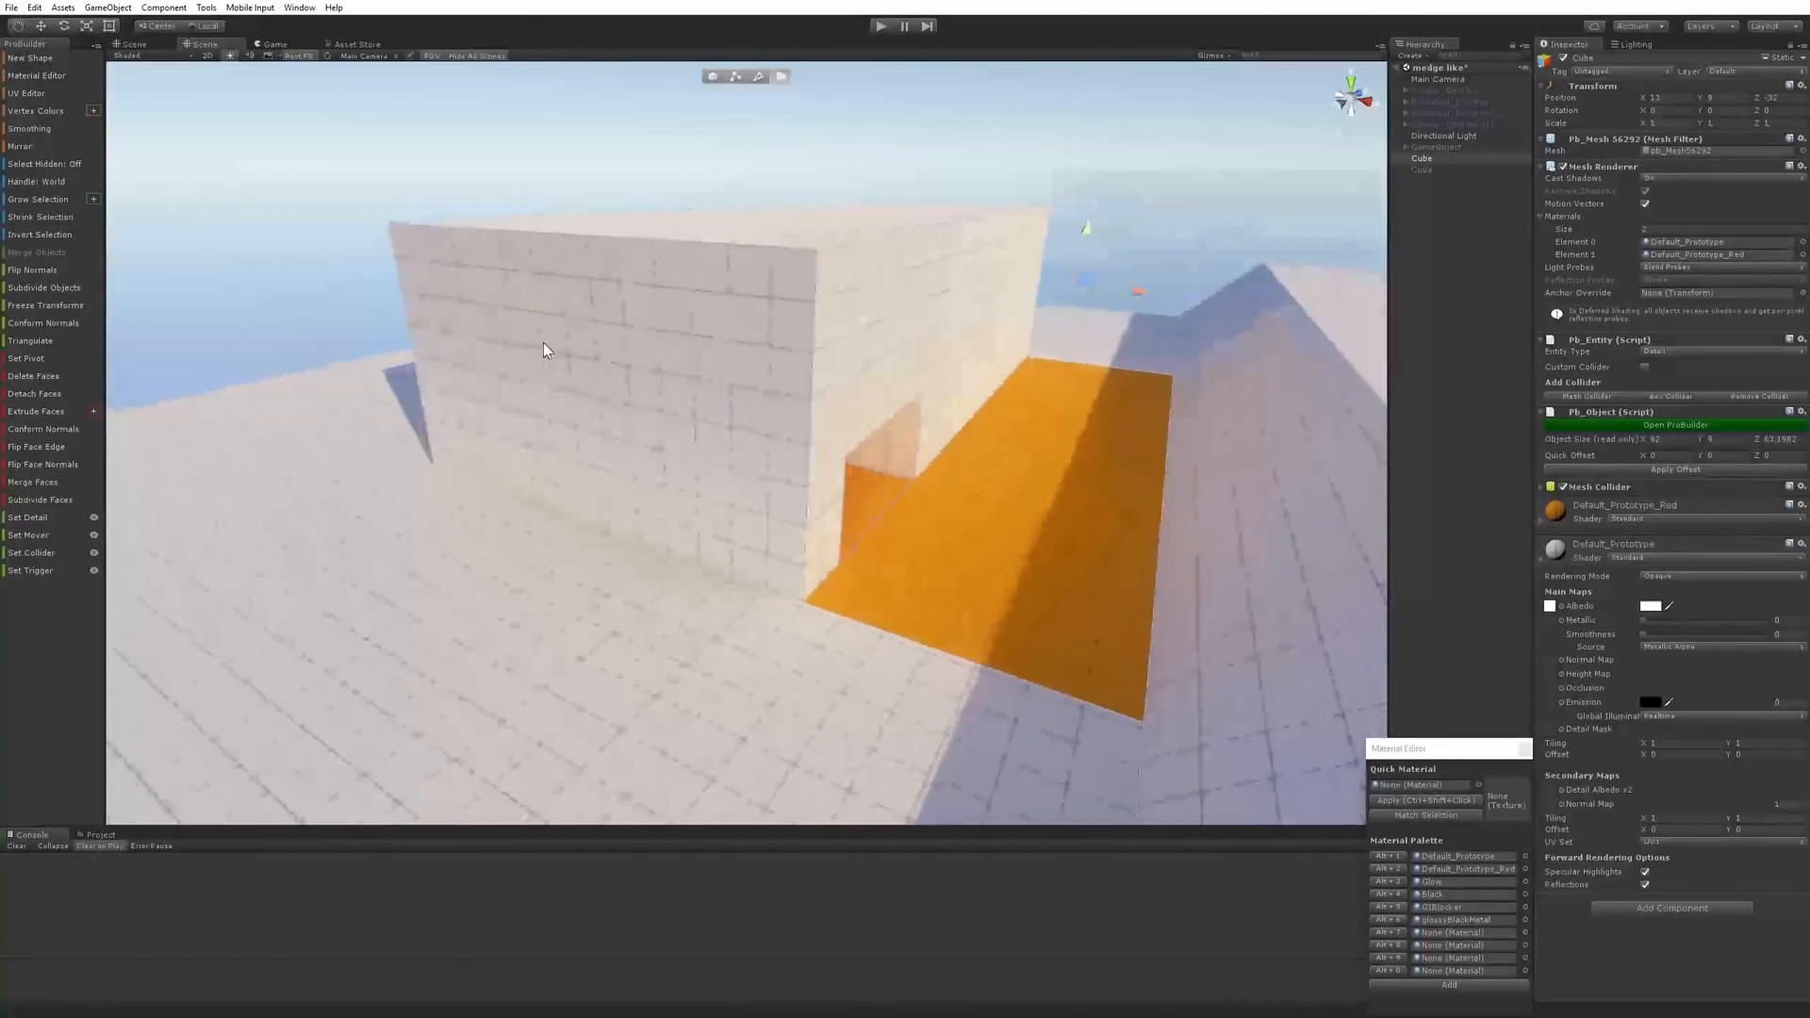
pyautogui.click(546, 349)
pyautogui.moveTo(841, 431); pyautogui.dragTo(876, 477, button='middle')
pyautogui.keyDown('alt'); pyautogui.moveTo(705, 471); pyautogui.dragTo(829, 452); pyautogui.keyUp('alt')
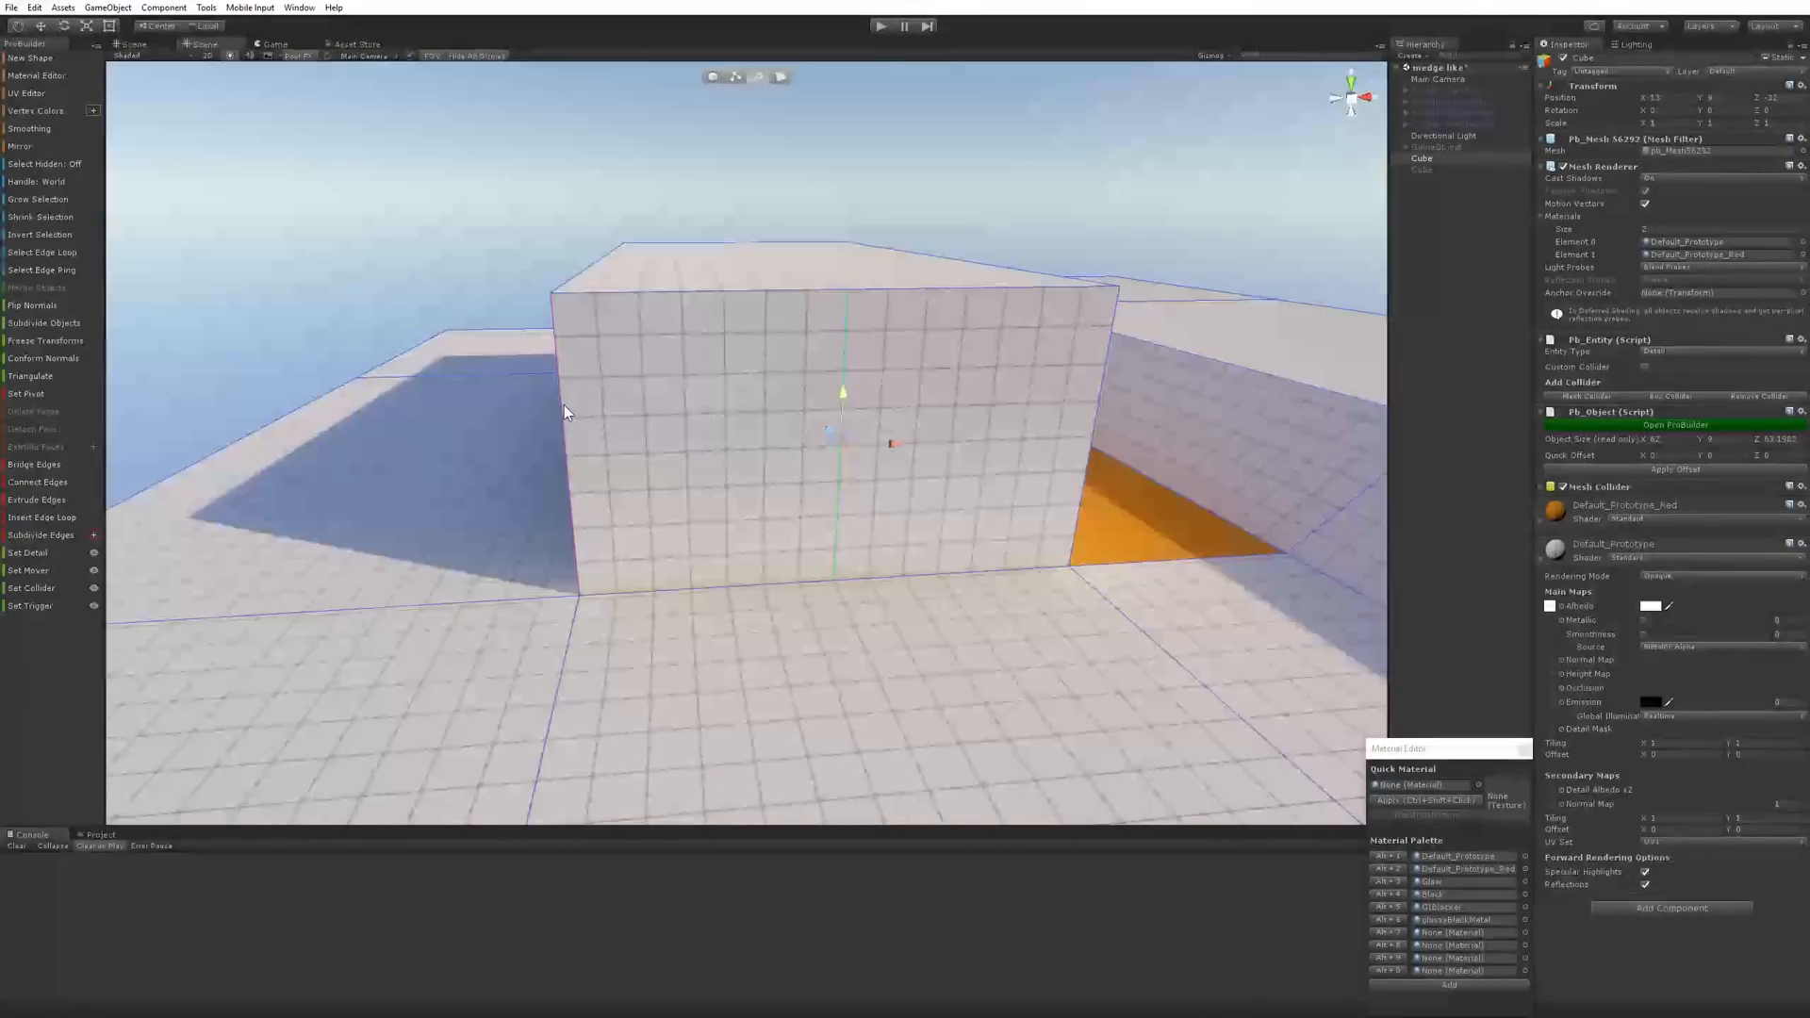
pyautogui.click(564, 404)
pyautogui.click(45, 486)
pyautogui.keyDown('alt'); pyautogui.moveTo(868, 394); pyautogui.dragTo(864, 349); pyautogui.keyUp('alt')
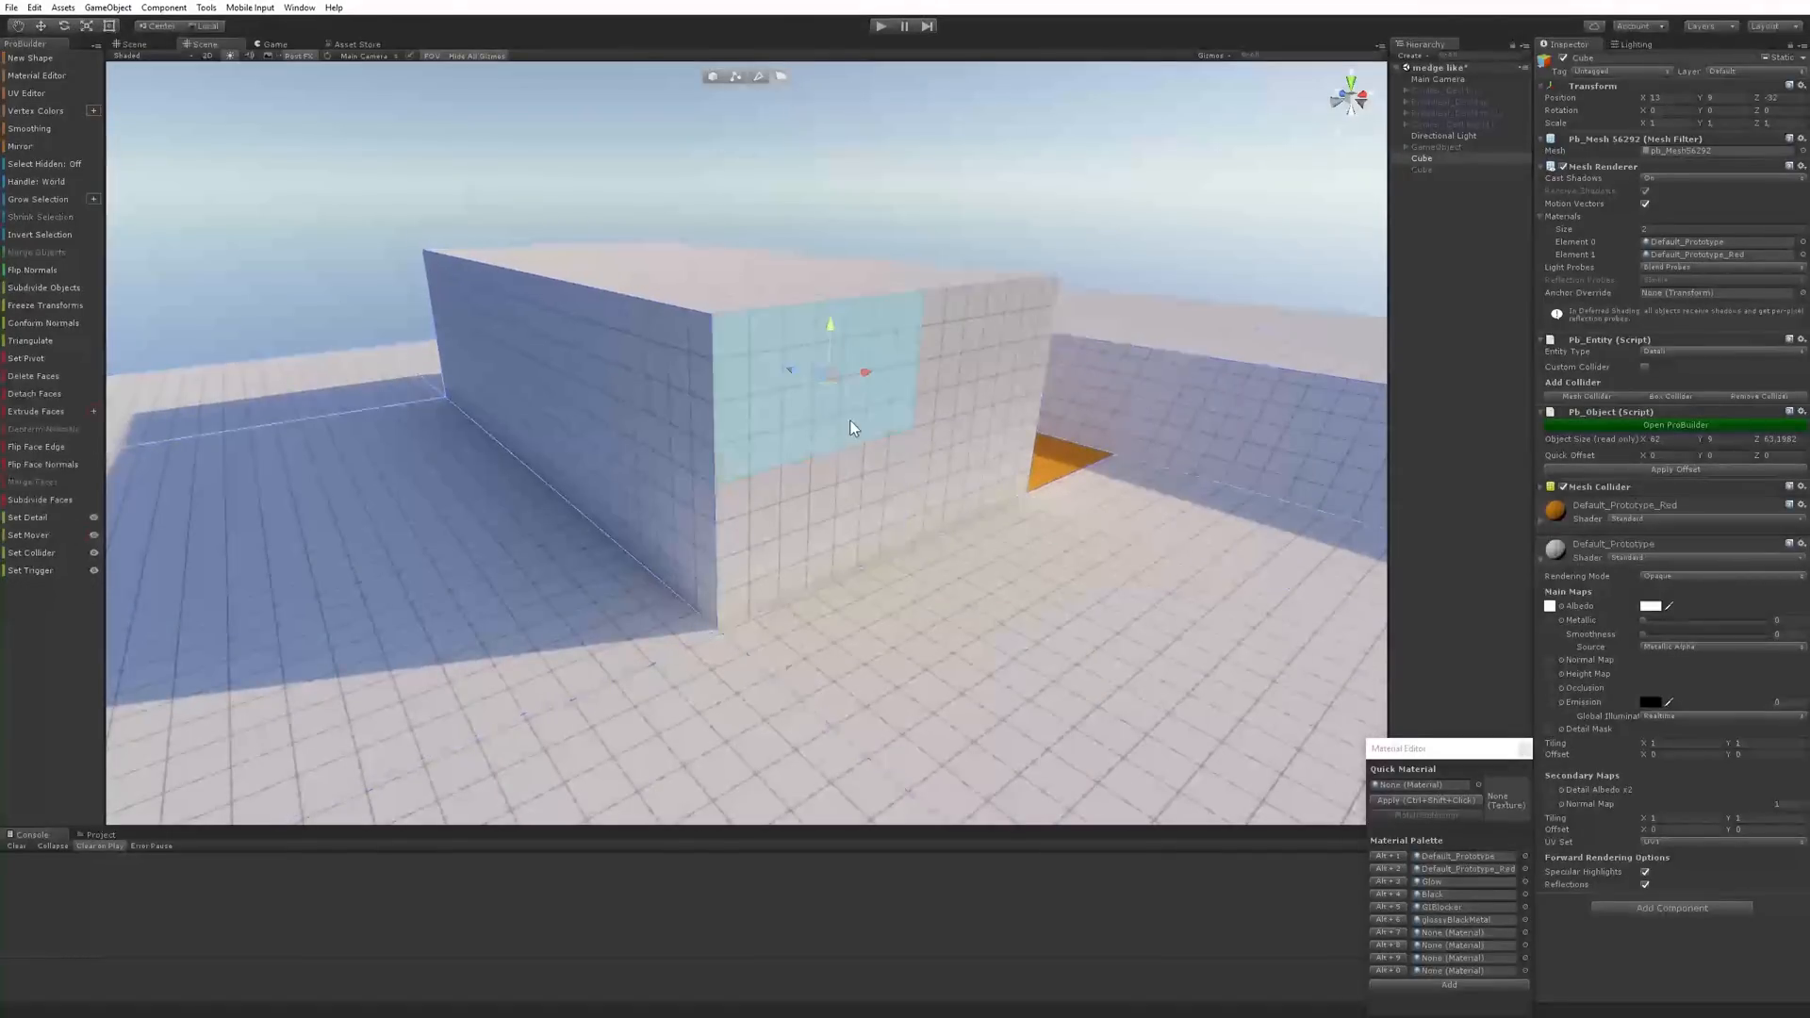
# Extrude the upper quarter of the end wall beside the shaded side outward into a long overhang
pyautogui.keyDown('alt'); pyautogui.moveTo(920, 433); pyautogui.dragTo(695, 467); pyautogui.keyUp('alt')
pyautogui.scroll(3, 695, 467)
pyautogui.keyDown('alt'); pyautogui.moveTo(509, 469); pyautogui.dragTo(745, 464); pyautogui.keyUp('alt')
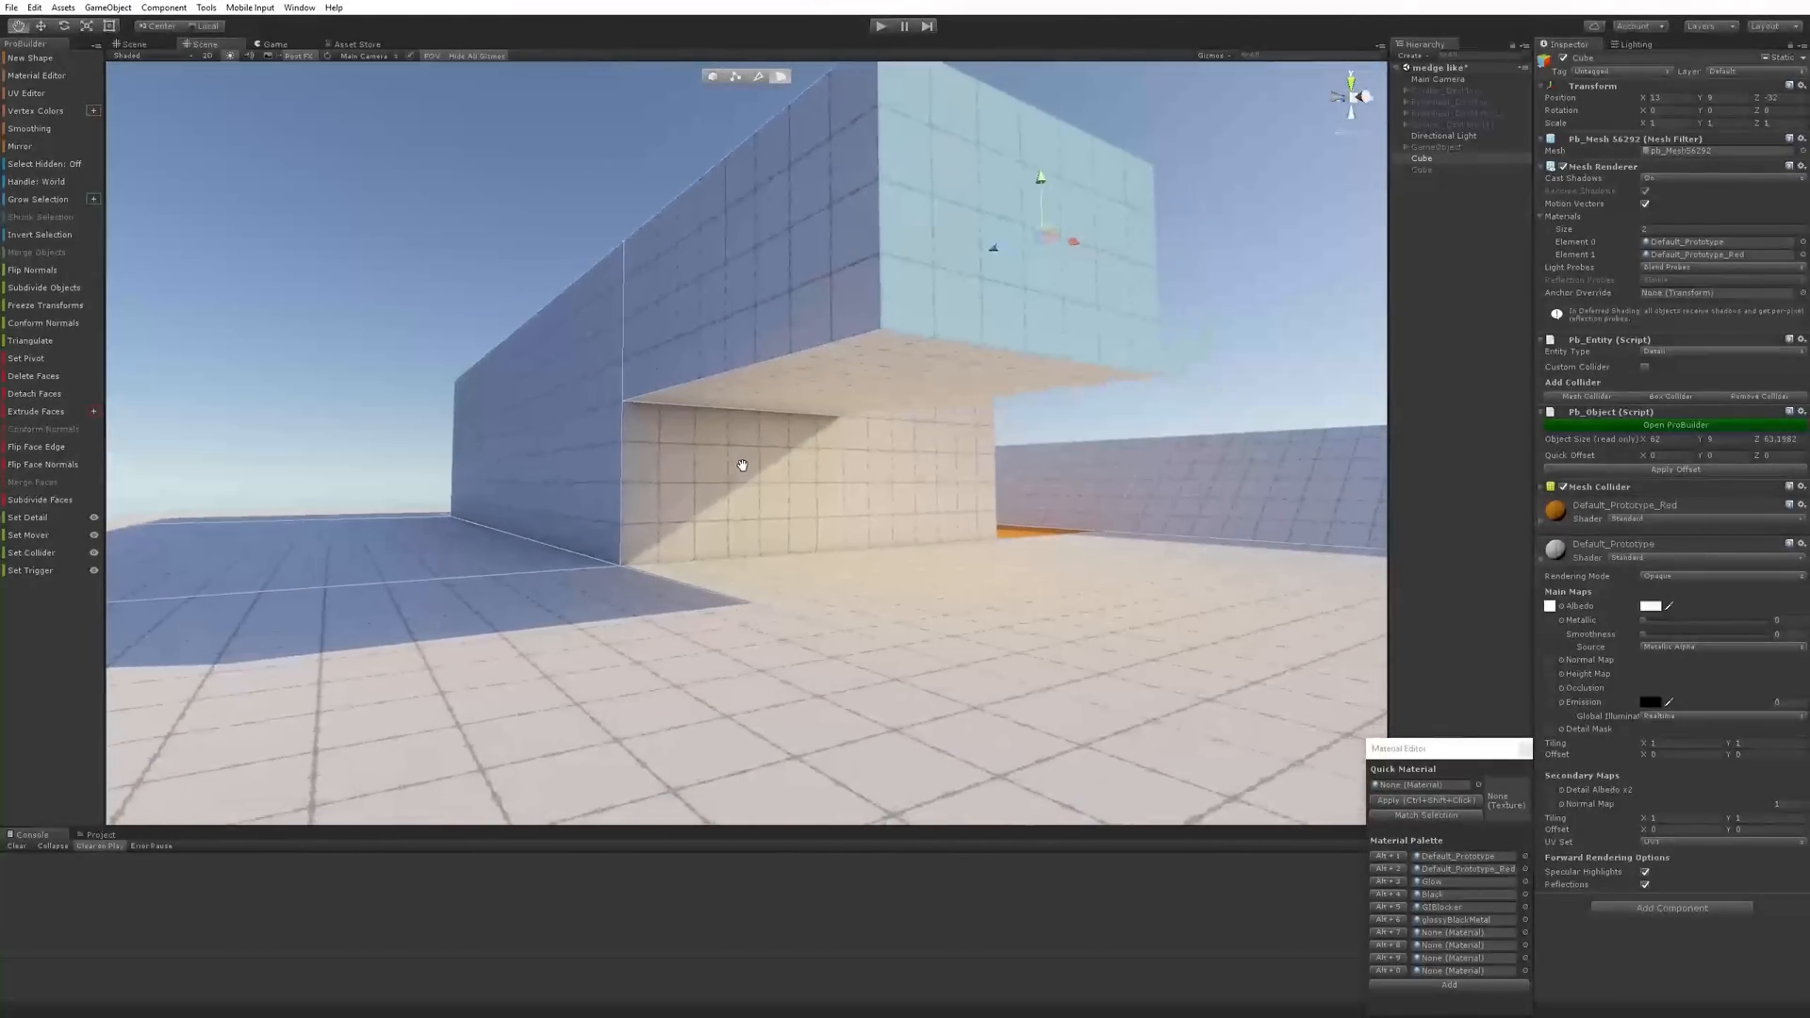
pyautogui.keyDown('alt'); pyautogui.moveTo(609, 442); pyautogui.dragTo(515, 445); pyautogui.keyUp('alt')
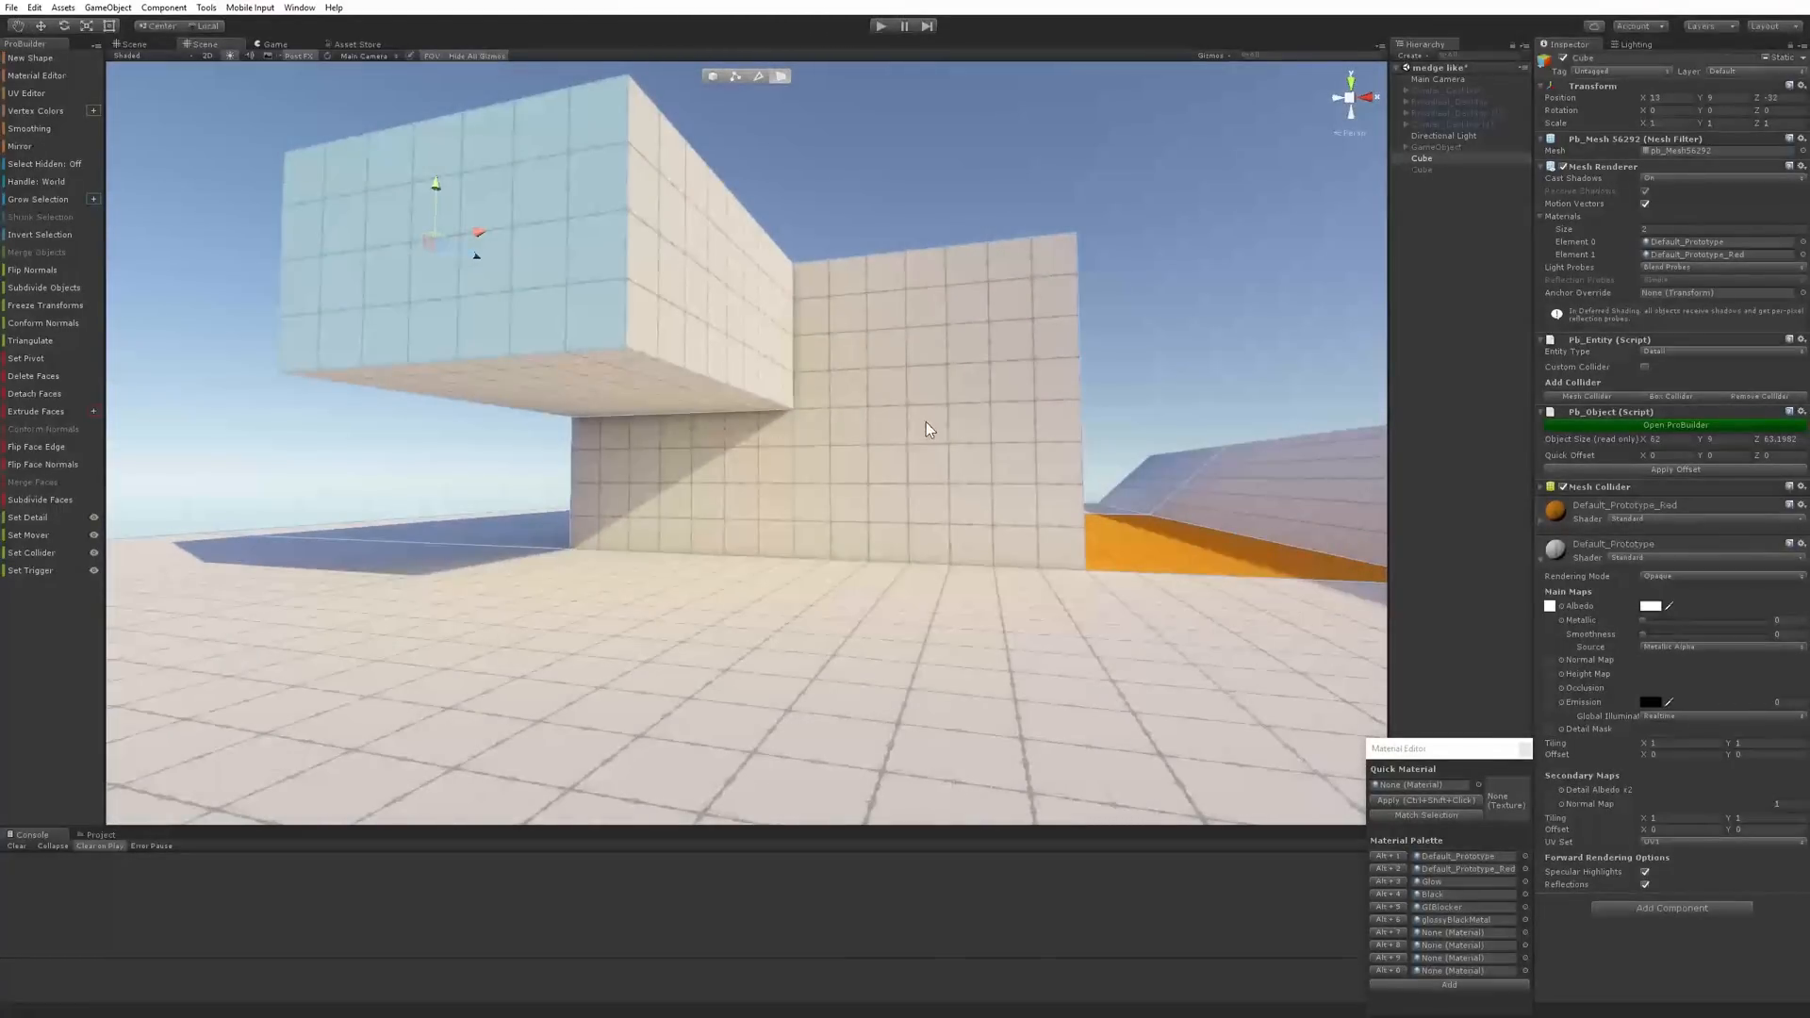
# Inspect the bounced light and shadows under the overhang and around the shaded and sunlit sides of the building
pyautogui.keyDown('alt'); pyautogui.moveTo(924, 421); pyautogui.dragTo(1226, 448); pyautogui.keyUp('alt')
pyautogui.moveTo(679, 453); pyautogui.dragTo(816, 459, button='middle')
pyautogui.keyDown('alt'); pyautogui.moveTo(553, 452); pyautogui.dragTo(901, 493); pyautogui.keyUp('alt')
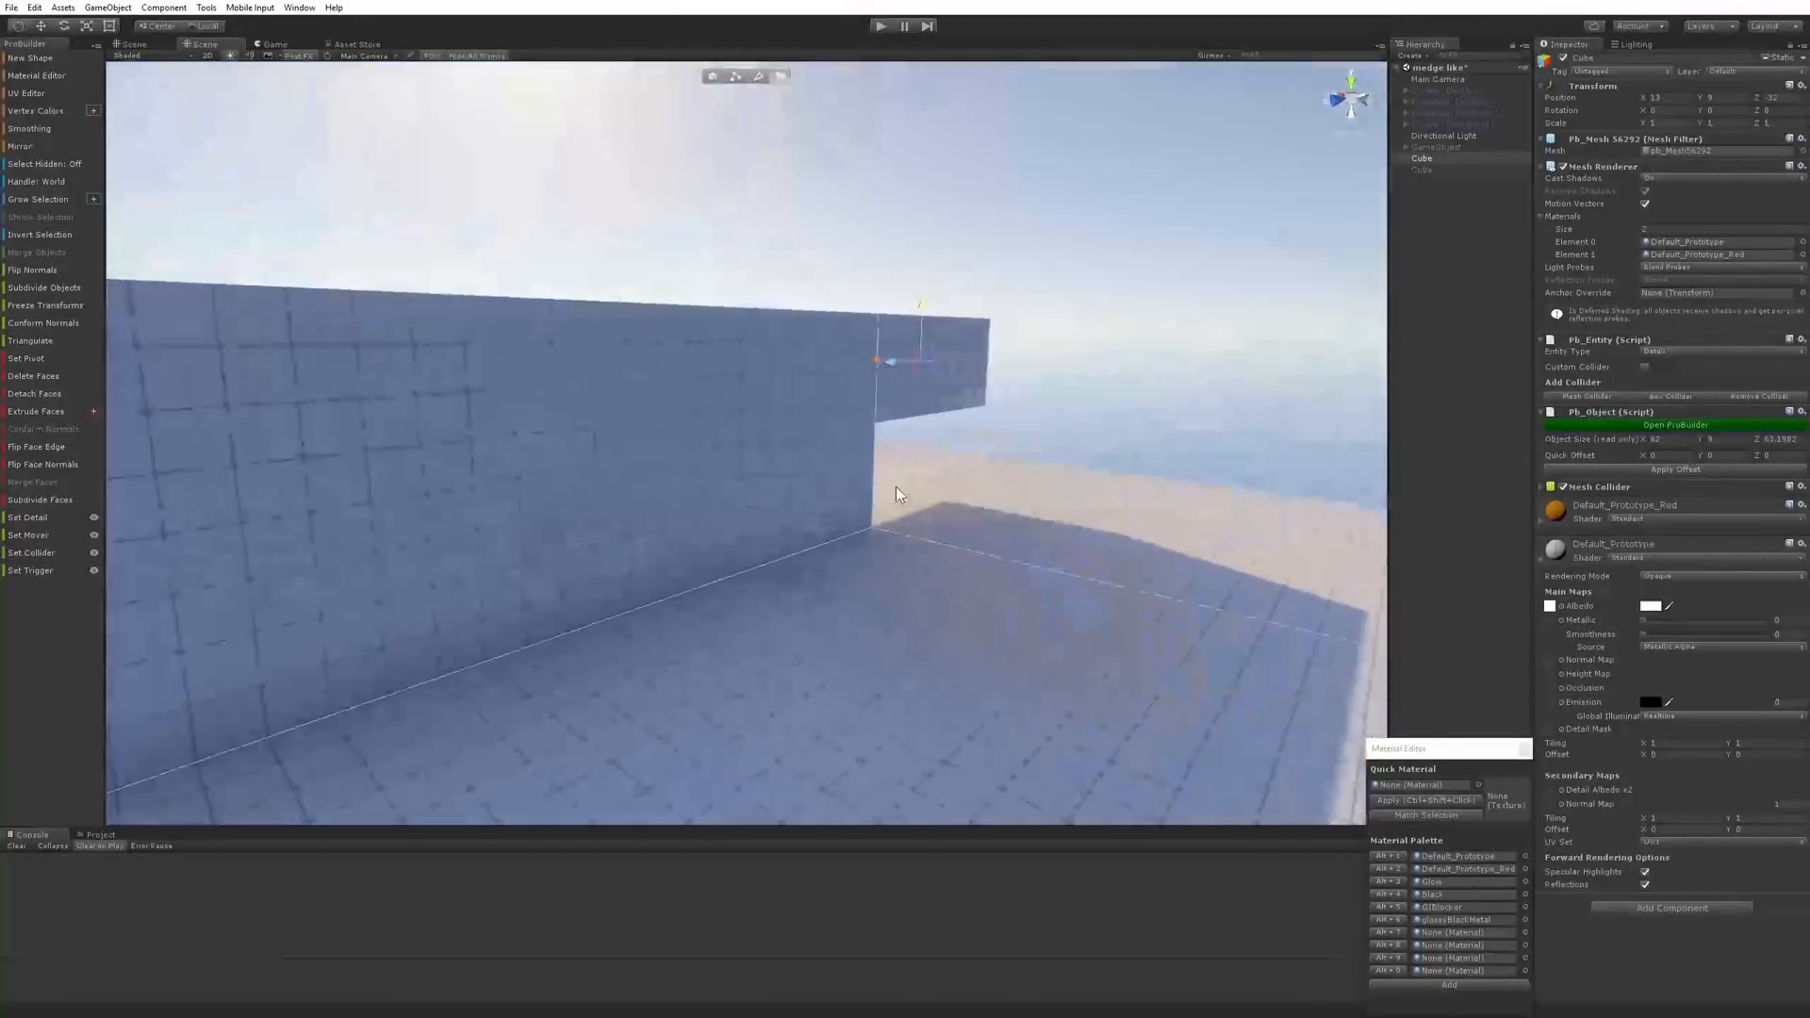
pyautogui.moveTo(901, 493); pyautogui.dragTo(1073, 396, button='middle')
pyautogui.scroll(-2, 817, 424)
pyautogui.keyDown('alt'); pyautogui.moveTo(817, 424); pyautogui.dragTo(745, 533); pyautogui.keyUp('alt')
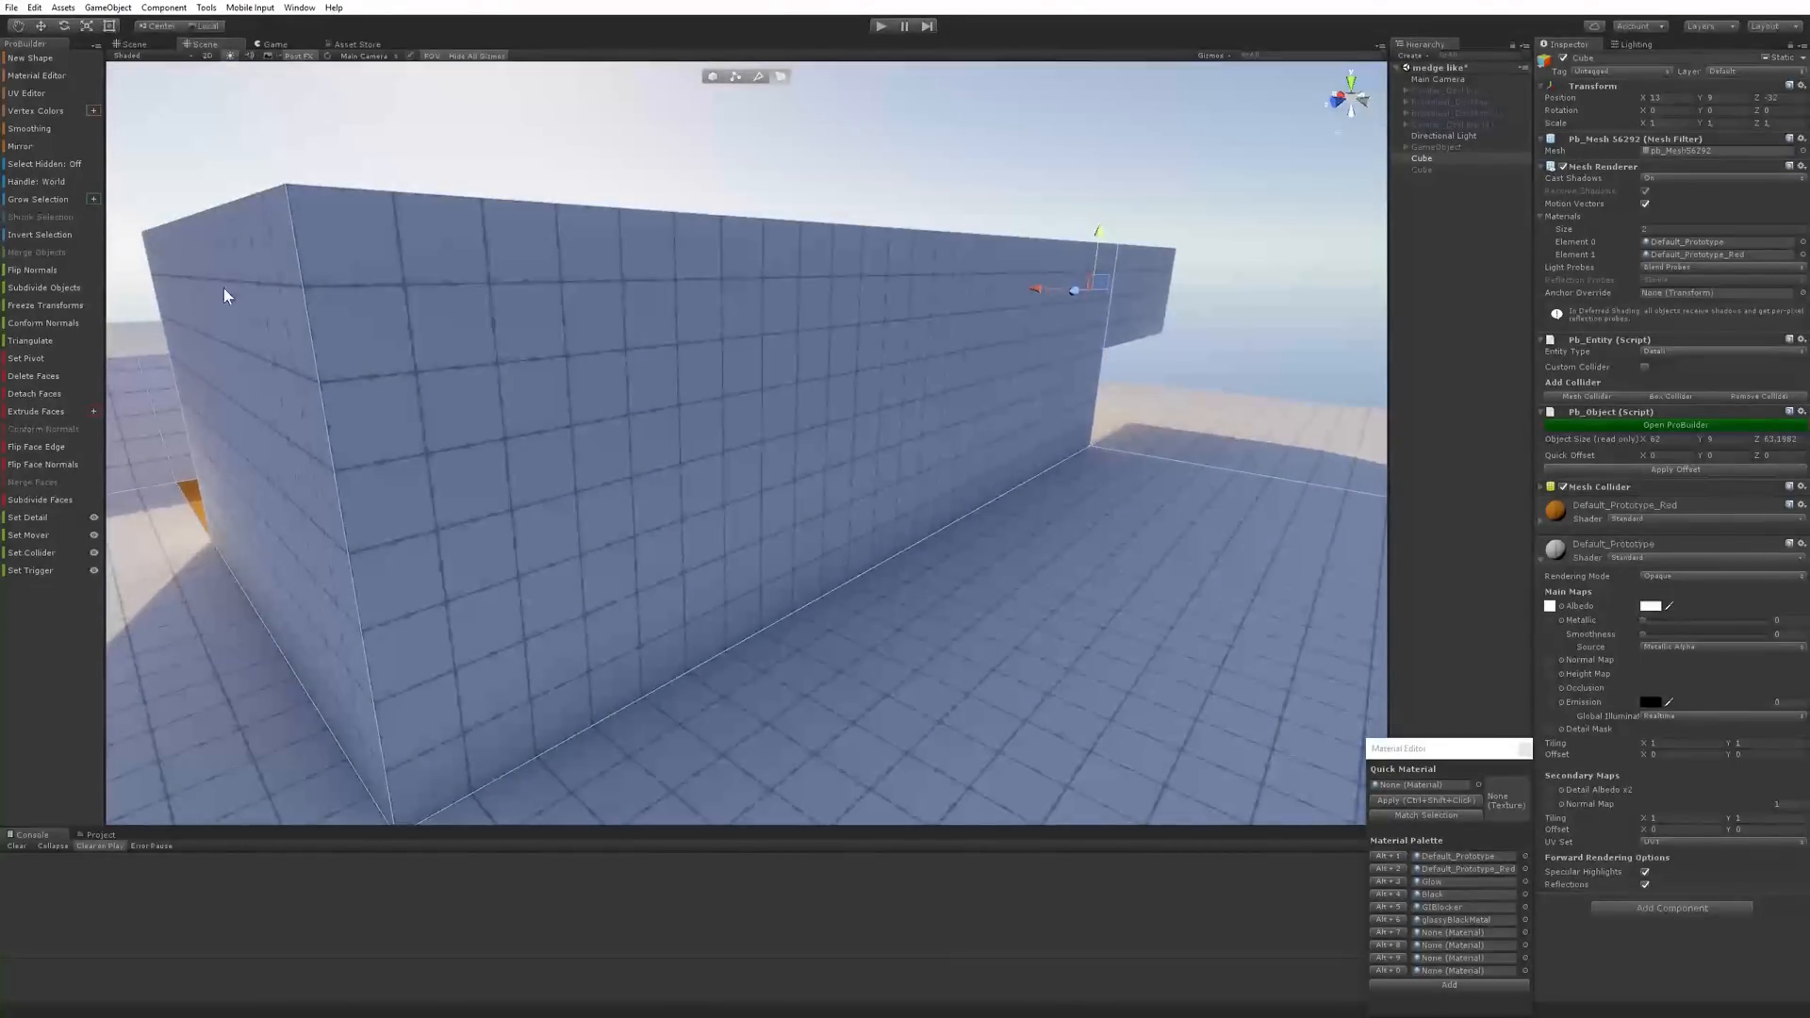
pyautogui.click(765, 115)
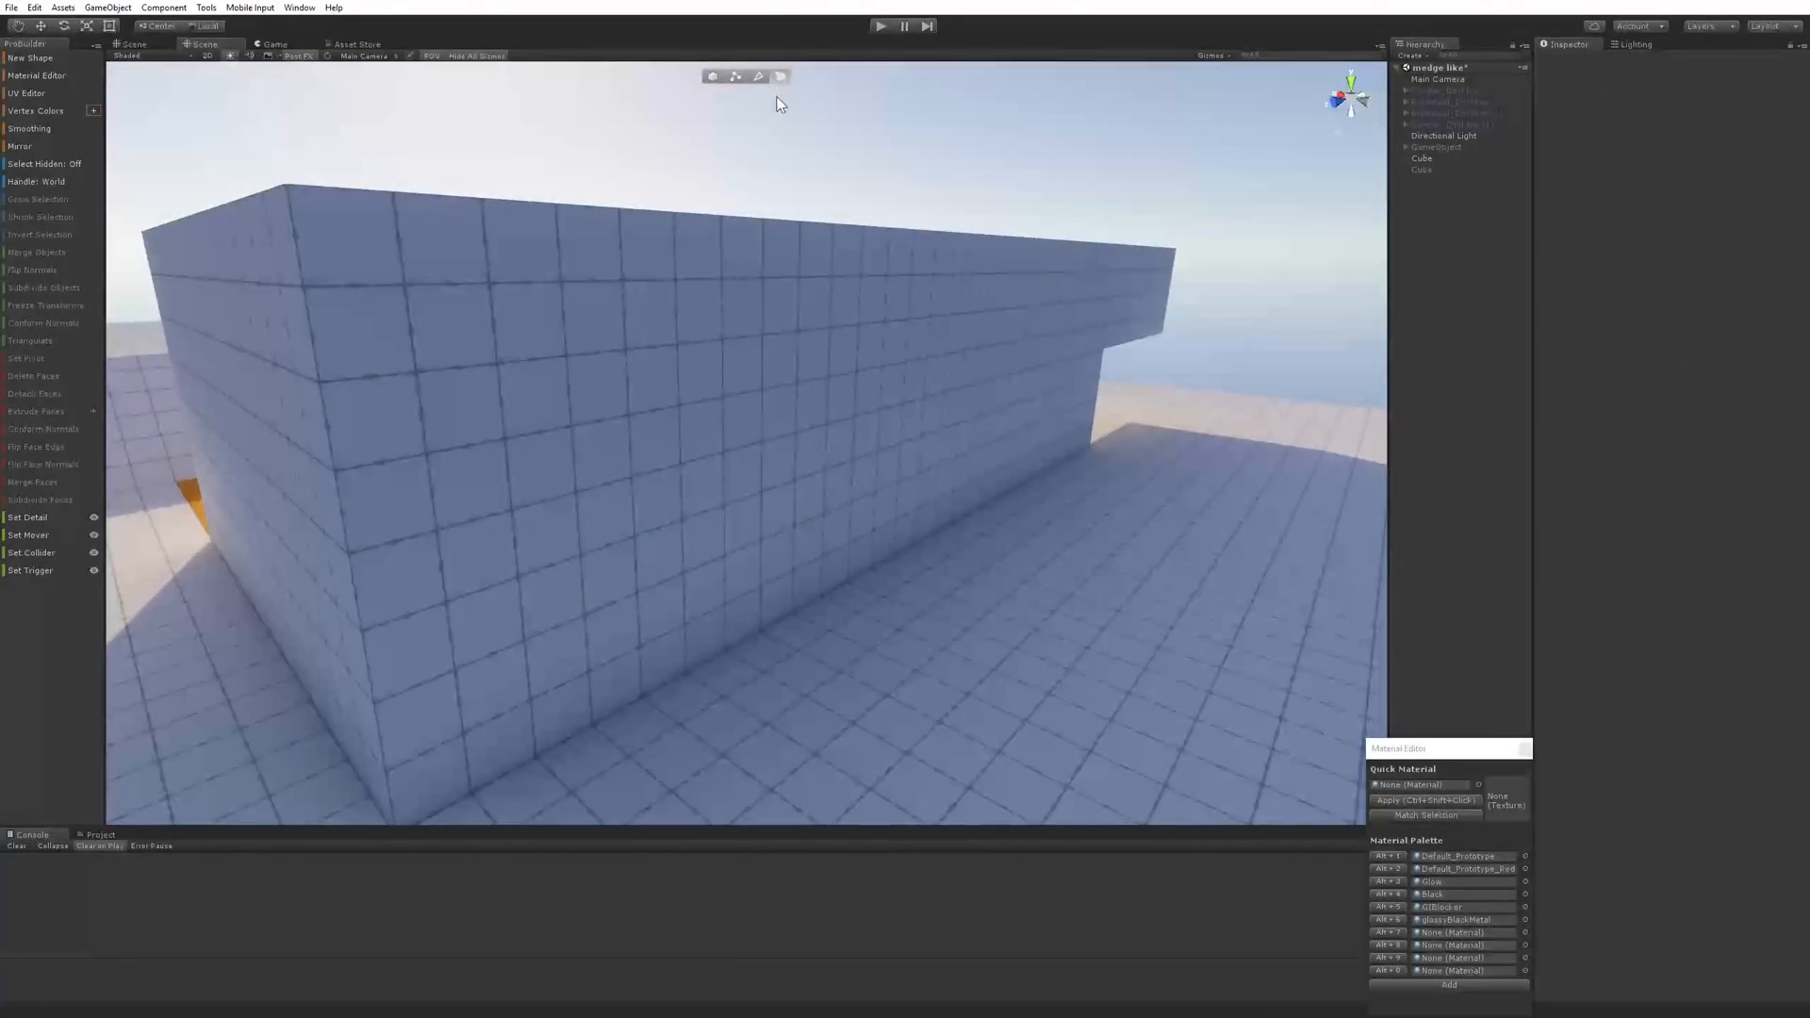
pyautogui.keyDown('alt'); pyautogui.moveTo(780, 104); pyautogui.dragTo(694, 445); pyautogui.keyUp('alt')
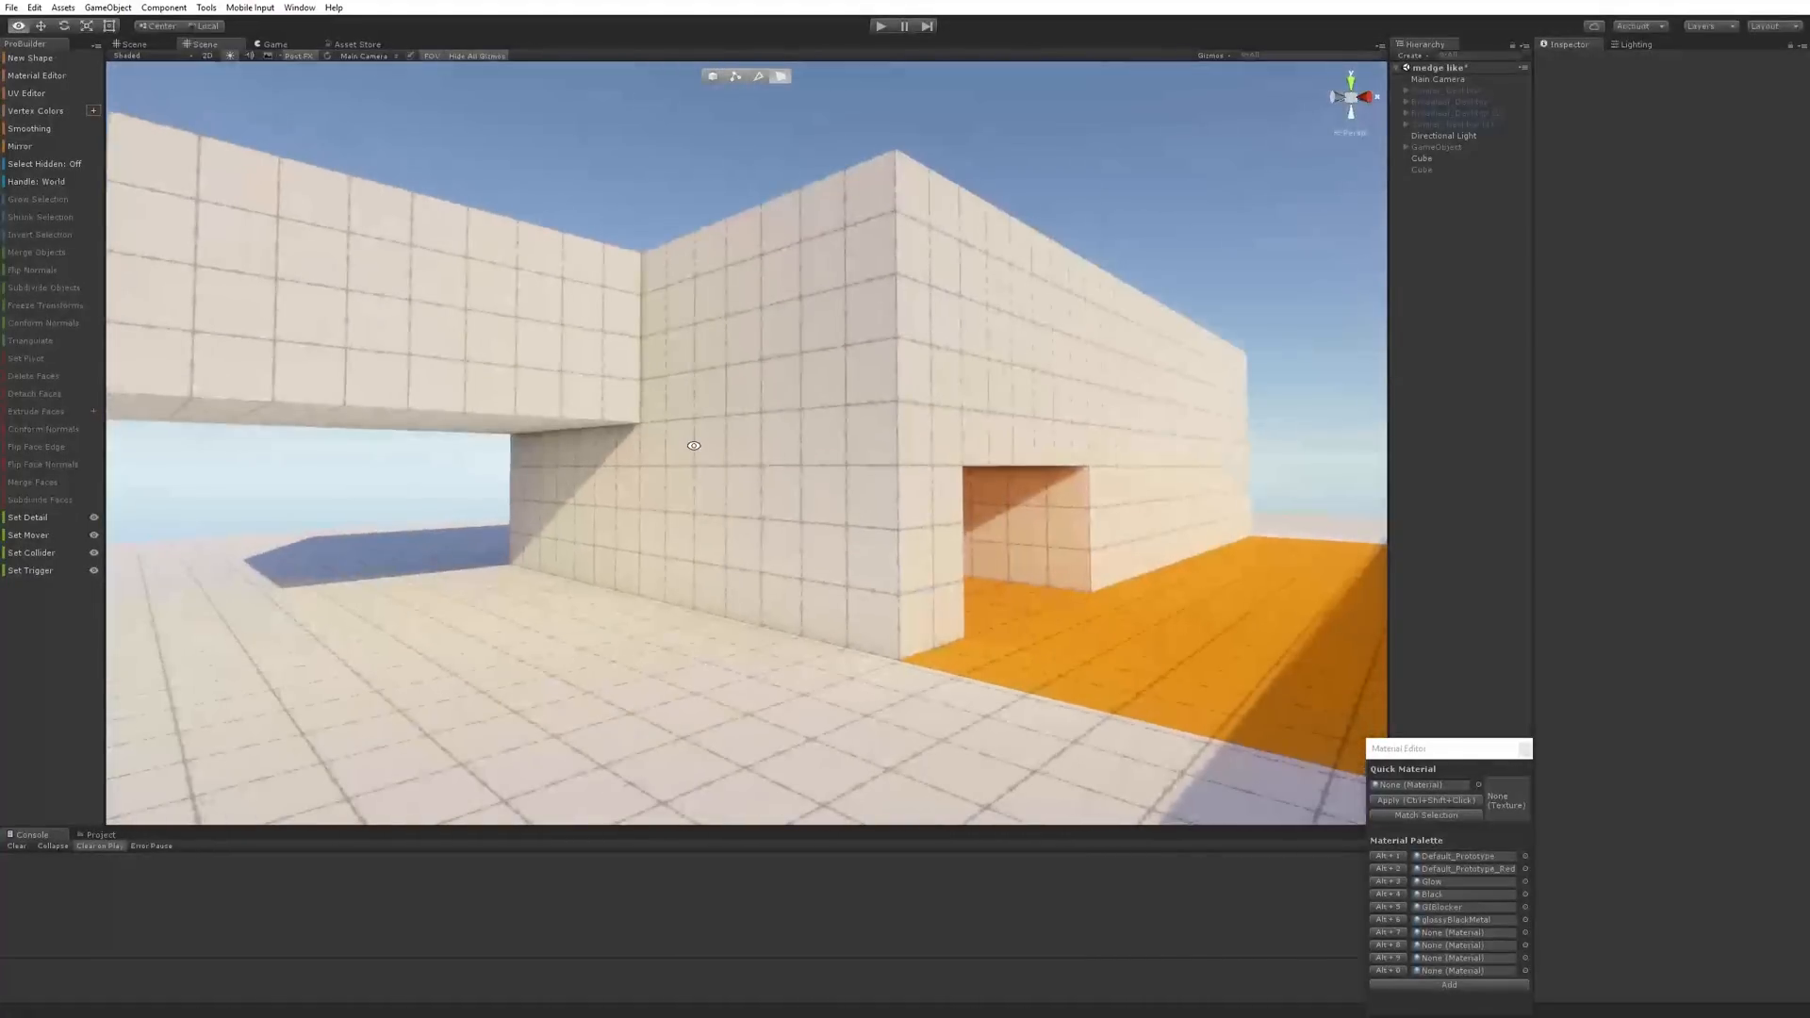
pyautogui.moveTo(694, 445); pyautogui.dragTo(728, 447, button='middle')
pyautogui.keyDown('alt'); pyautogui.moveTo(592, 462); pyautogui.dragTo(654, 441); pyautogui.keyUp('alt')
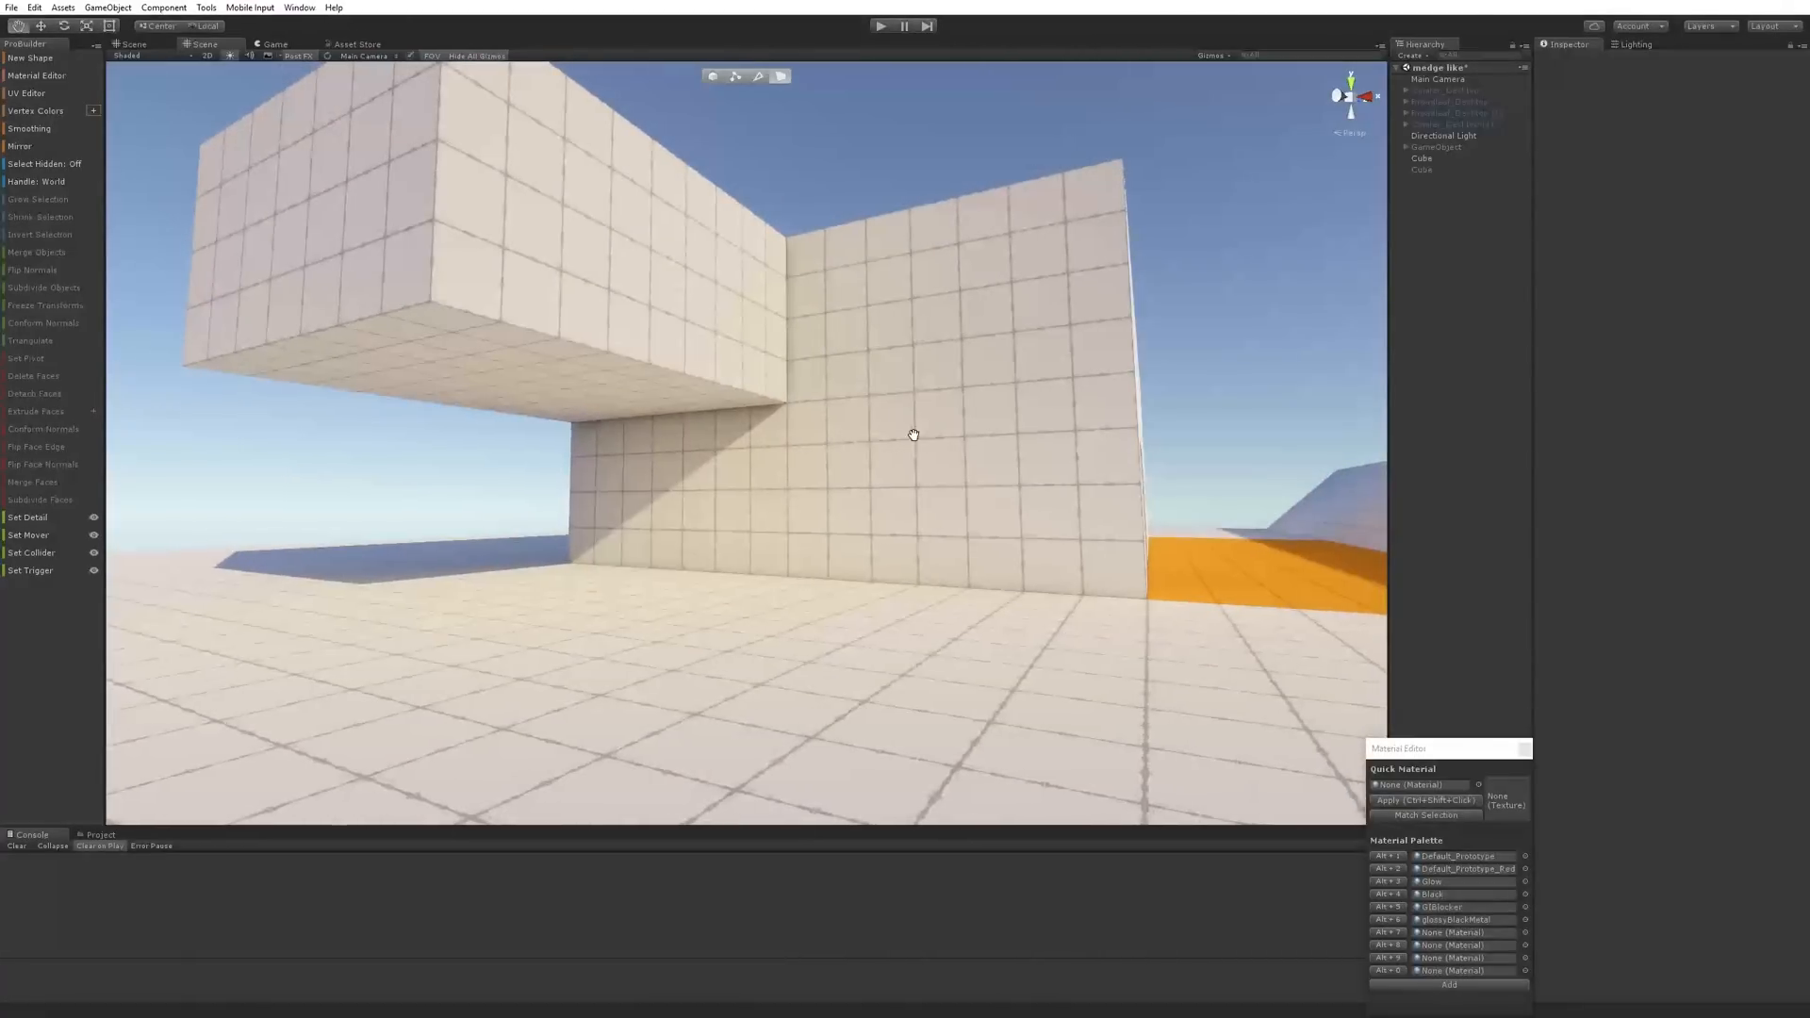
pyautogui.moveTo(914, 434); pyautogui.dragTo(900, 446, button='middle')
pyautogui.keyDown('alt'); pyautogui.moveTo(899, 446); pyautogui.dragTo(1164, 589); pyautogui.keyUp('alt')
pyautogui.keyDown('alt'); pyautogui.moveTo(507, 507); pyautogui.dragTo(1077, 325); pyautogui.keyUp('alt')
# Extrude the building's long shaded side wall outward and raise it into a slanted overhanging wedge
pyautogui.click(818, 394)
pyautogui.click(819, 394)
pyautogui.keyDown('alt'); pyautogui.moveTo(1062, 465); pyautogui.dragTo(611, 403); pyautogui.keyUp('alt')
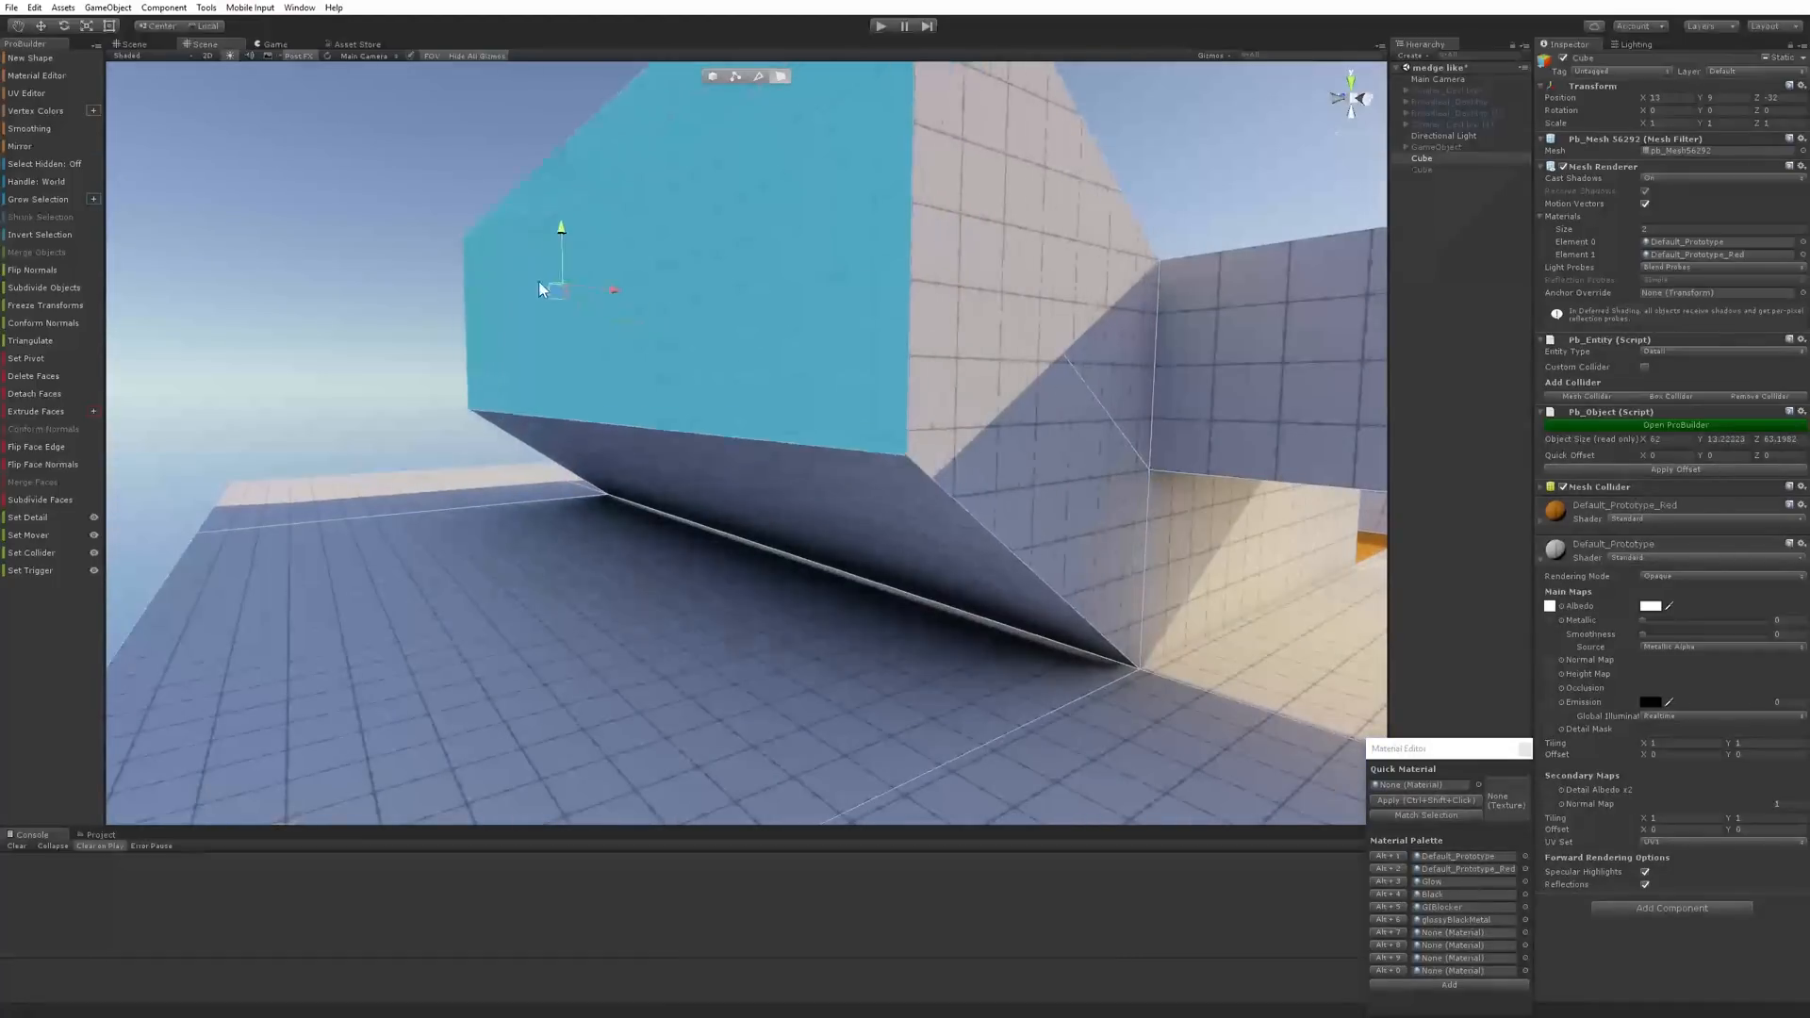
pyautogui.moveTo(542, 287); pyautogui.dragTo(455, 186)
# Inspect the lighting and shadows on the slanted wedge, the orange strip and the overhang from all around the building
pyautogui.keyDown('alt'); pyautogui.moveTo(505, 492); pyautogui.dragTo(929, 504); pyautogui.keyUp('alt')
pyautogui.click(1182, 426)
pyautogui.moveTo(1048, 480); pyautogui.dragTo(948, 429, button='middle')
pyautogui.keyDown('alt'); pyautogui.moveTo(493, 485); pyautogui.dragTo(776, 495); pyautogui.keyUp('alt')
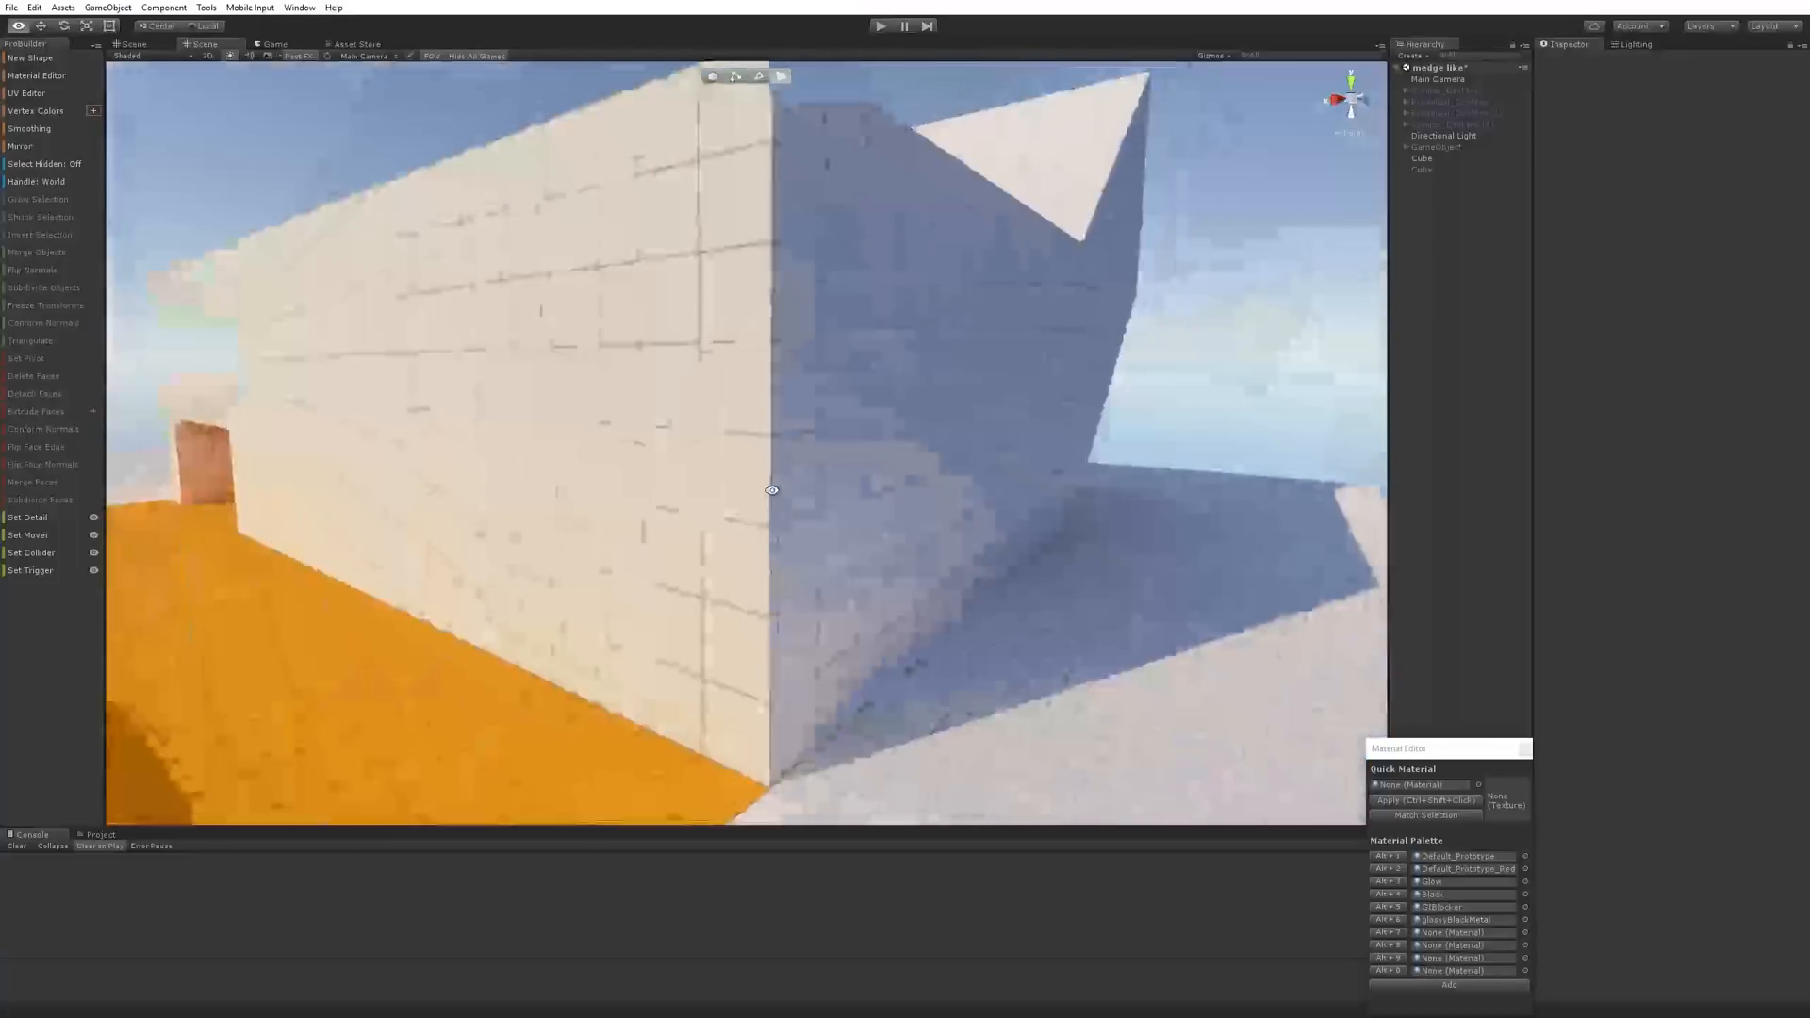
pyautogui.scroll(-3, 776, 495)
pyautogui.keyDown('alt'); pyautogui.moveTo(675, 529); pyautogui.dragTo(723, 626); pyautogui.keyUp('alt')
pyautogui.moveTo(722, 598); pyautogui.dragTo(743, 534, button='middle')
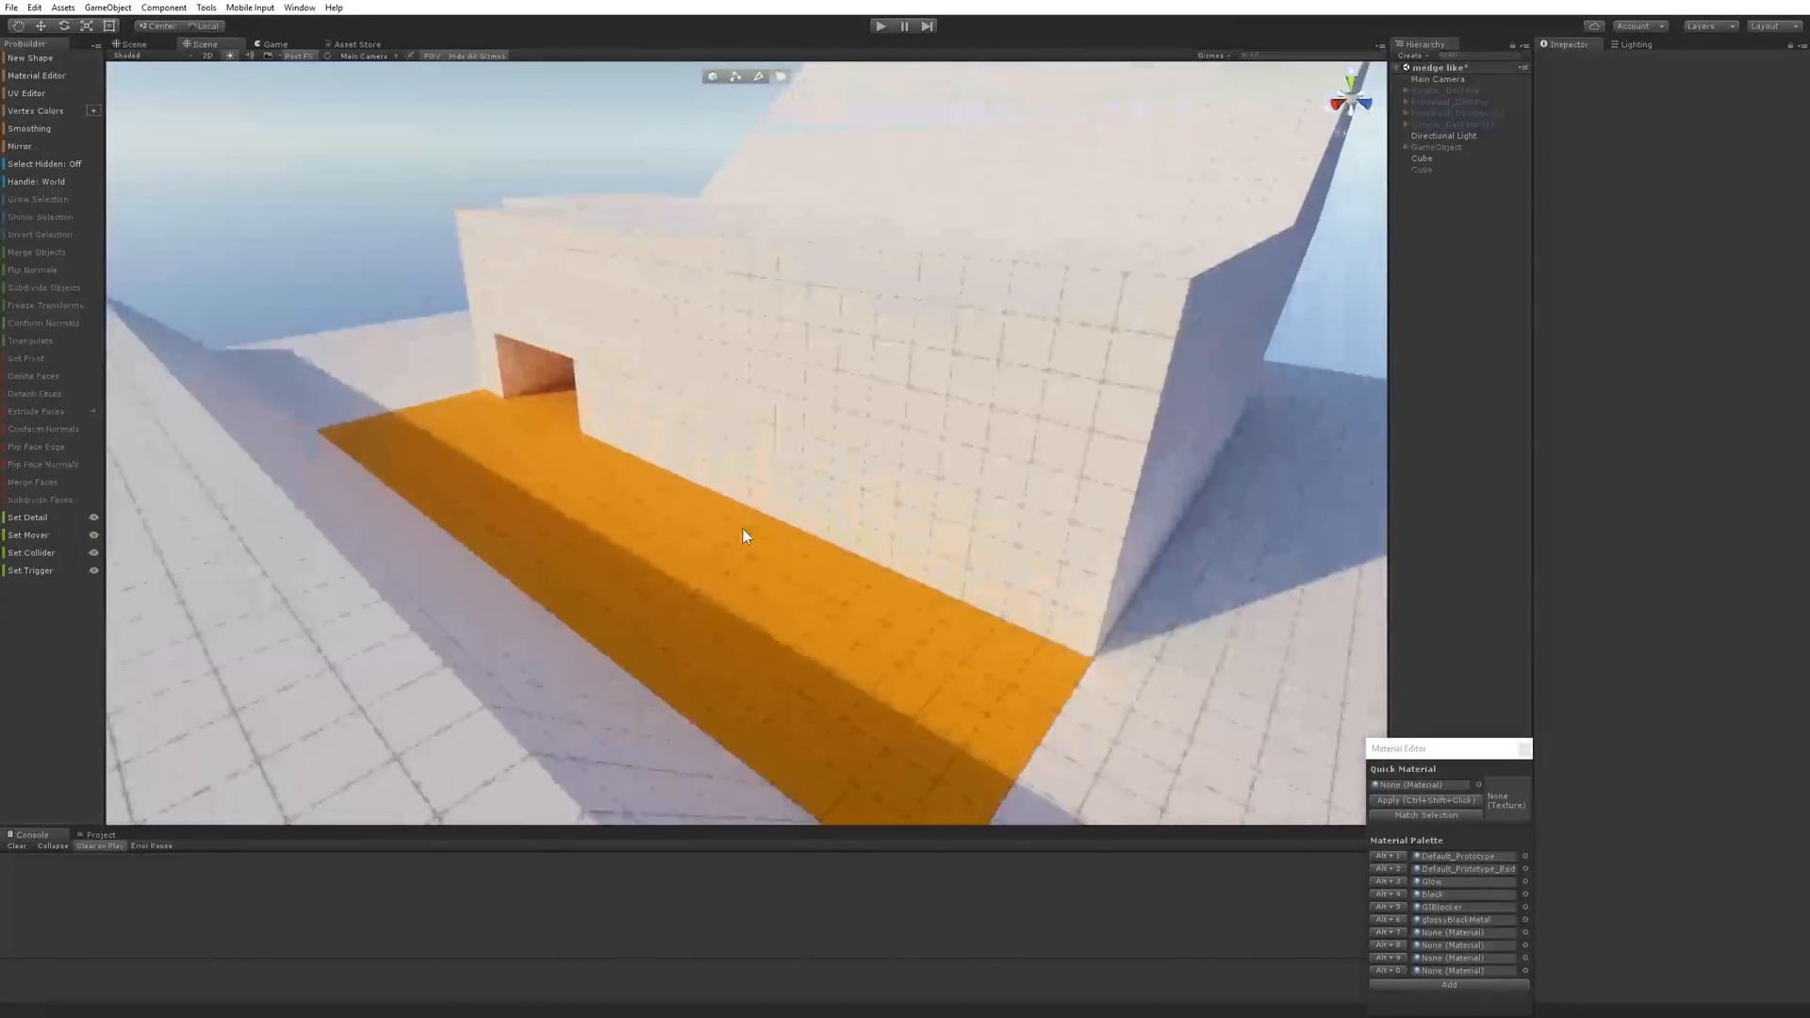
pyautogui.keyDown('alt'); pyautogui.moveTo(702, 539); pyautogui.dragTo(851, 596); pyautogui.keyUp('alt')
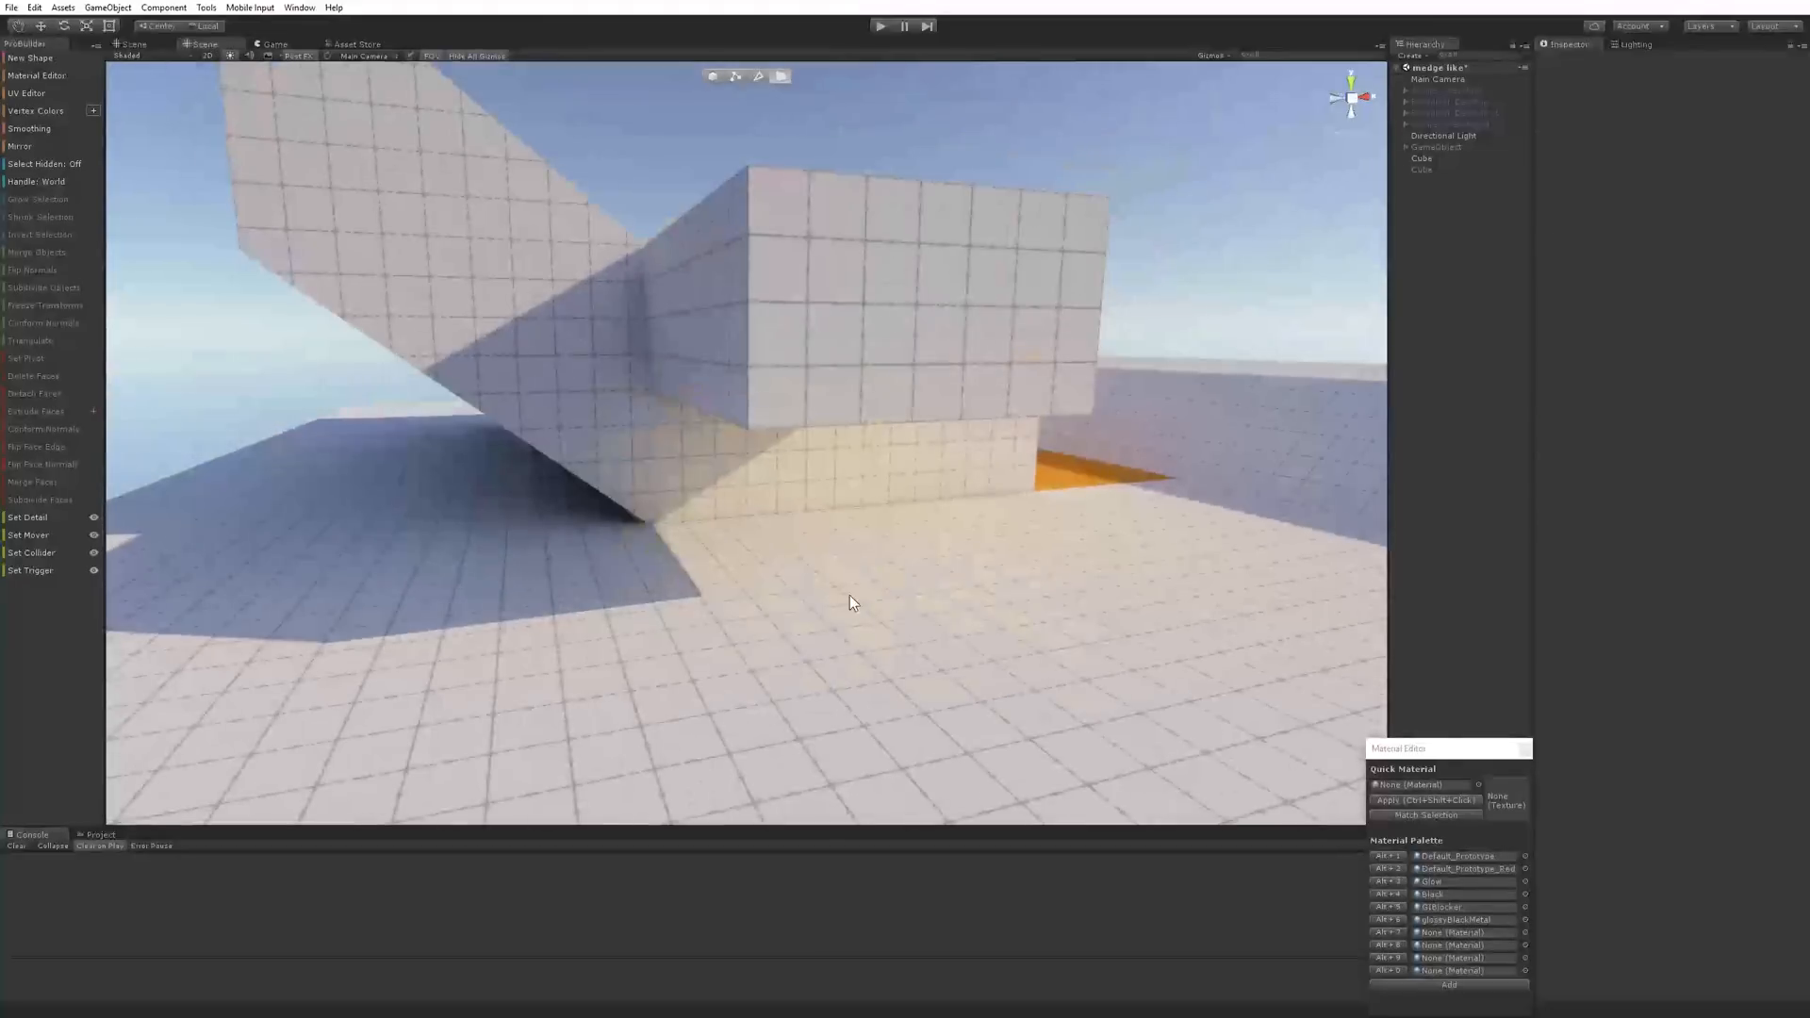
# Apply the Default_Prototype_Red material to the ground in front of the end wall and to the overhang's underside
pyautogui.click(810, 569)
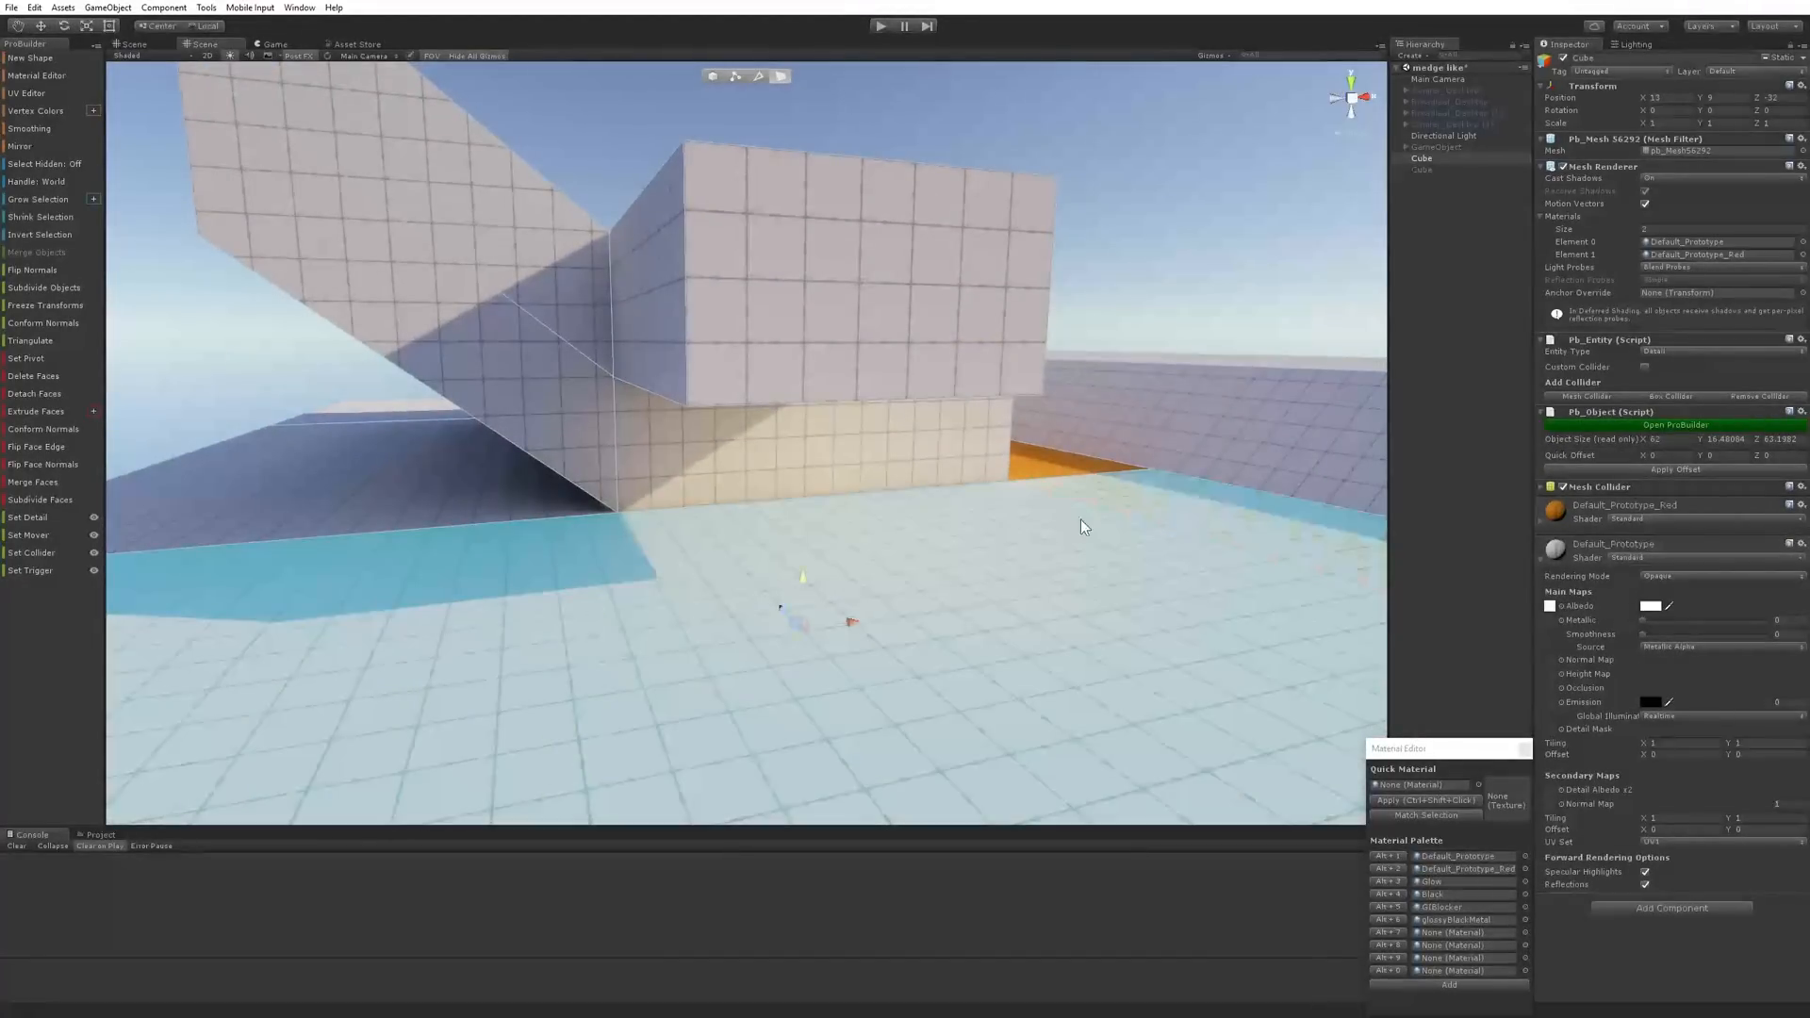
pyautogui.click(1389, 868)
pyautogui.keyDown('alt'); pyautogui.moveTo(880, 611); pyautogui.dragTo(1054, 407); pyautogui.keyUp('alt')
pyautogui.keyDown('alt'); pyautogui.moveTo(1245, 196); pyautogui.dragTo(874, 469); pyautogui.keyUp('alt')
pyautogui.keyDown('alt'); pyautogui.moveTo(526, 522); pyautogui.dragTo(575, 475); pyautogui.keyUp('alt')
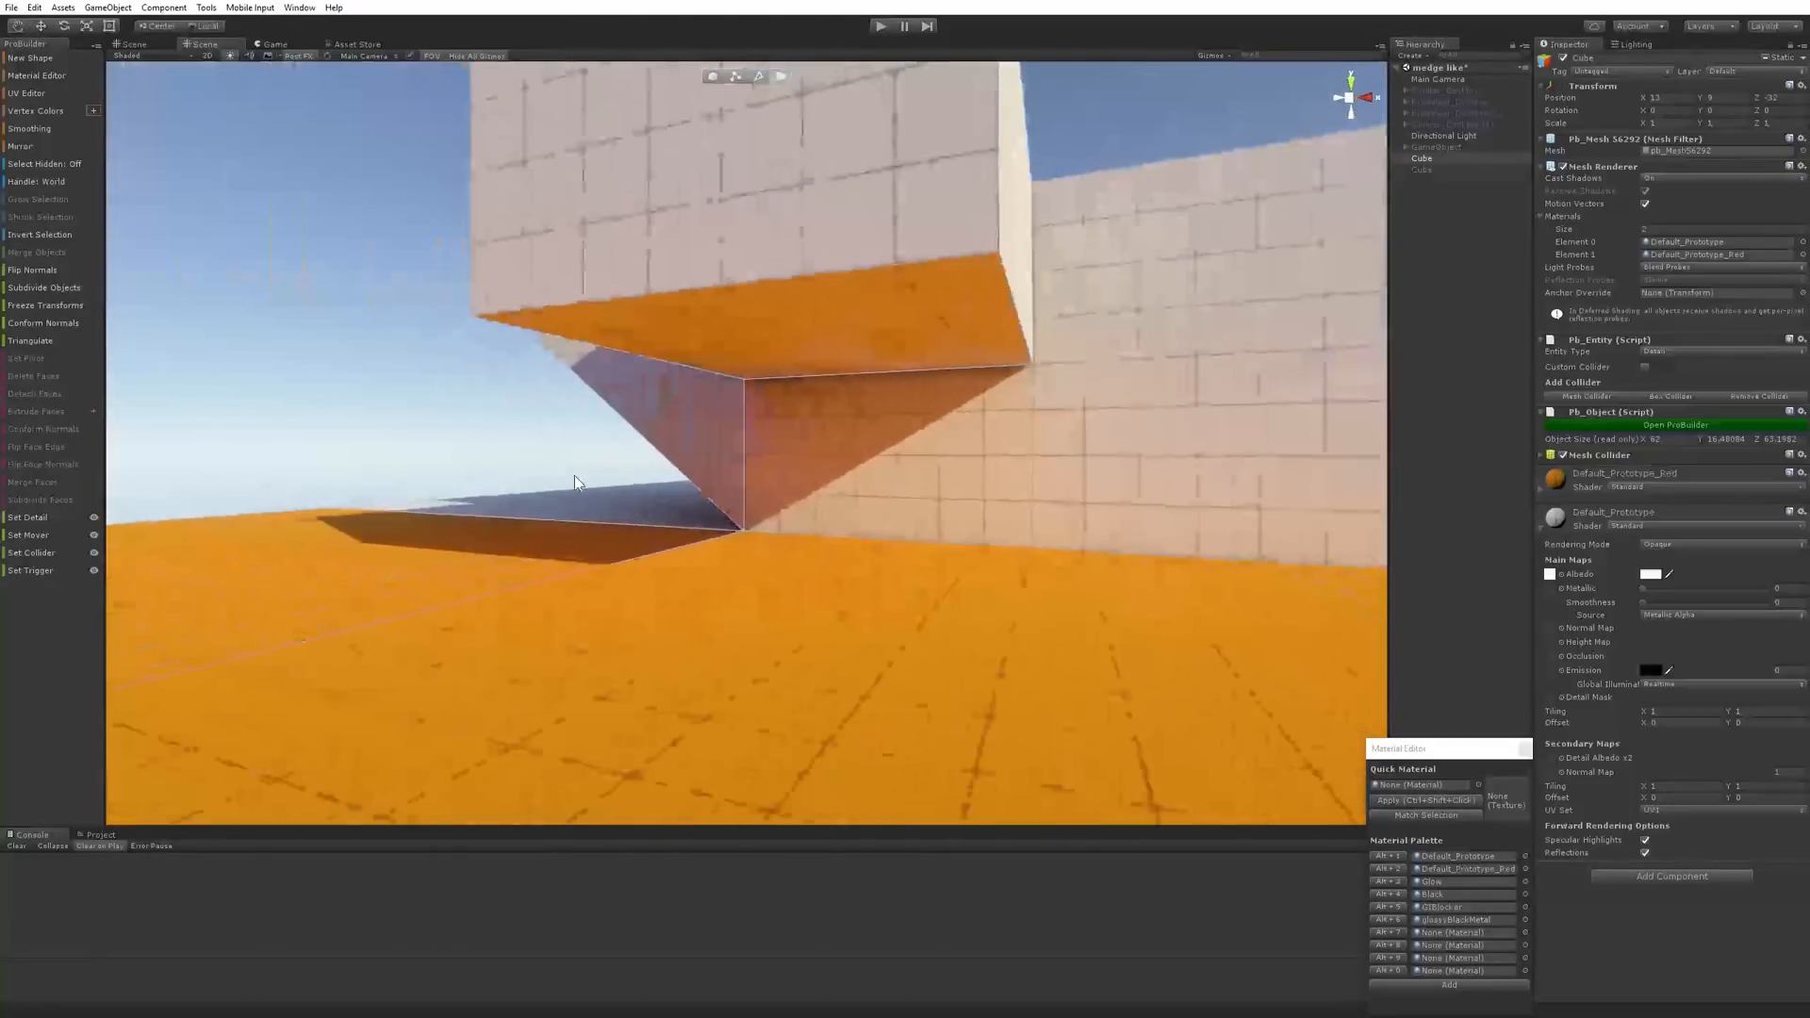
pyautogui.click(576, 475)
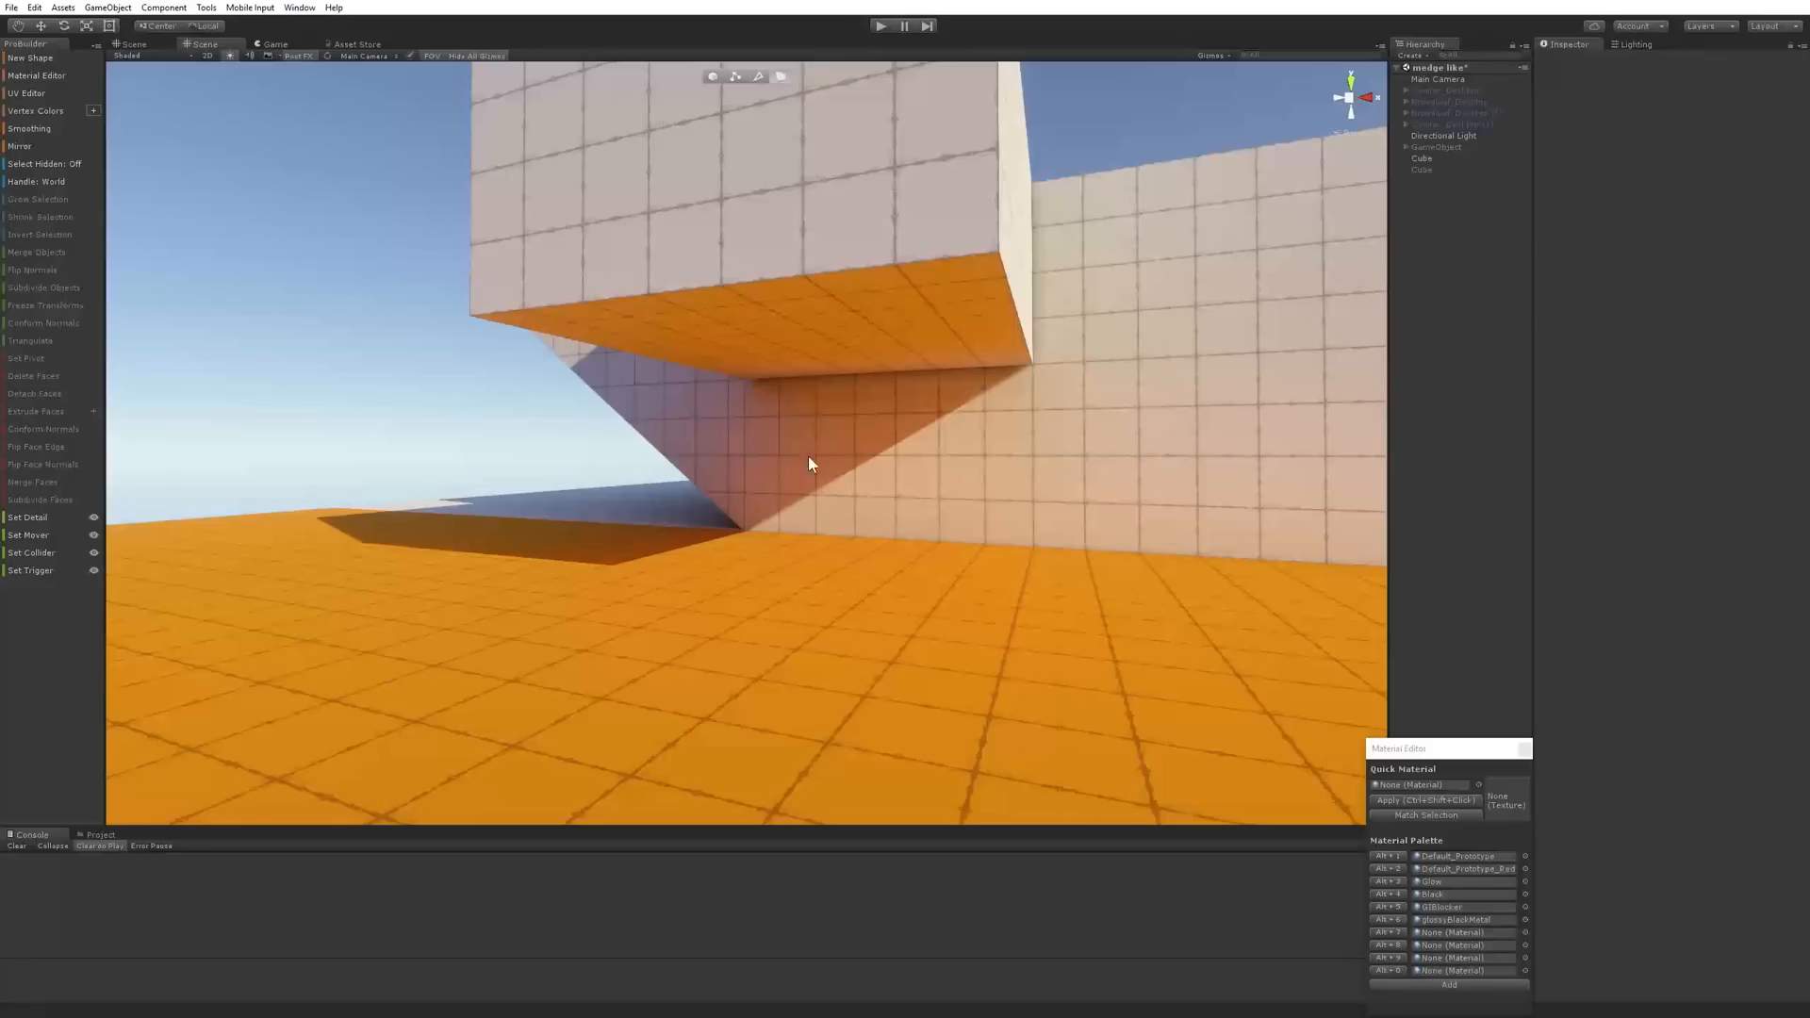
pyautogui.keyDown('alt'); pyautogui.moveTo(792, 411); pyautogui.dragTo(415, 489); pyautogui.keyUp('alt')
pyautogui.click(519, 339)
pyautogui.hotkey('alt', '1')
pyautogui.hotkey('ctrl', 'z')
pyautogui.hotkey('ctrl', 'z')
# Lower the Directional Light's intensity to 0
pyautogui.scroll(3, 659, 497)
pyautogui.keyDown('alt'); pyautogui.moveTo(573, 527); pyautogui.dragTo(738, 547); pyautogui.keyUp('alt')
pyautogui.click(1444, 134)
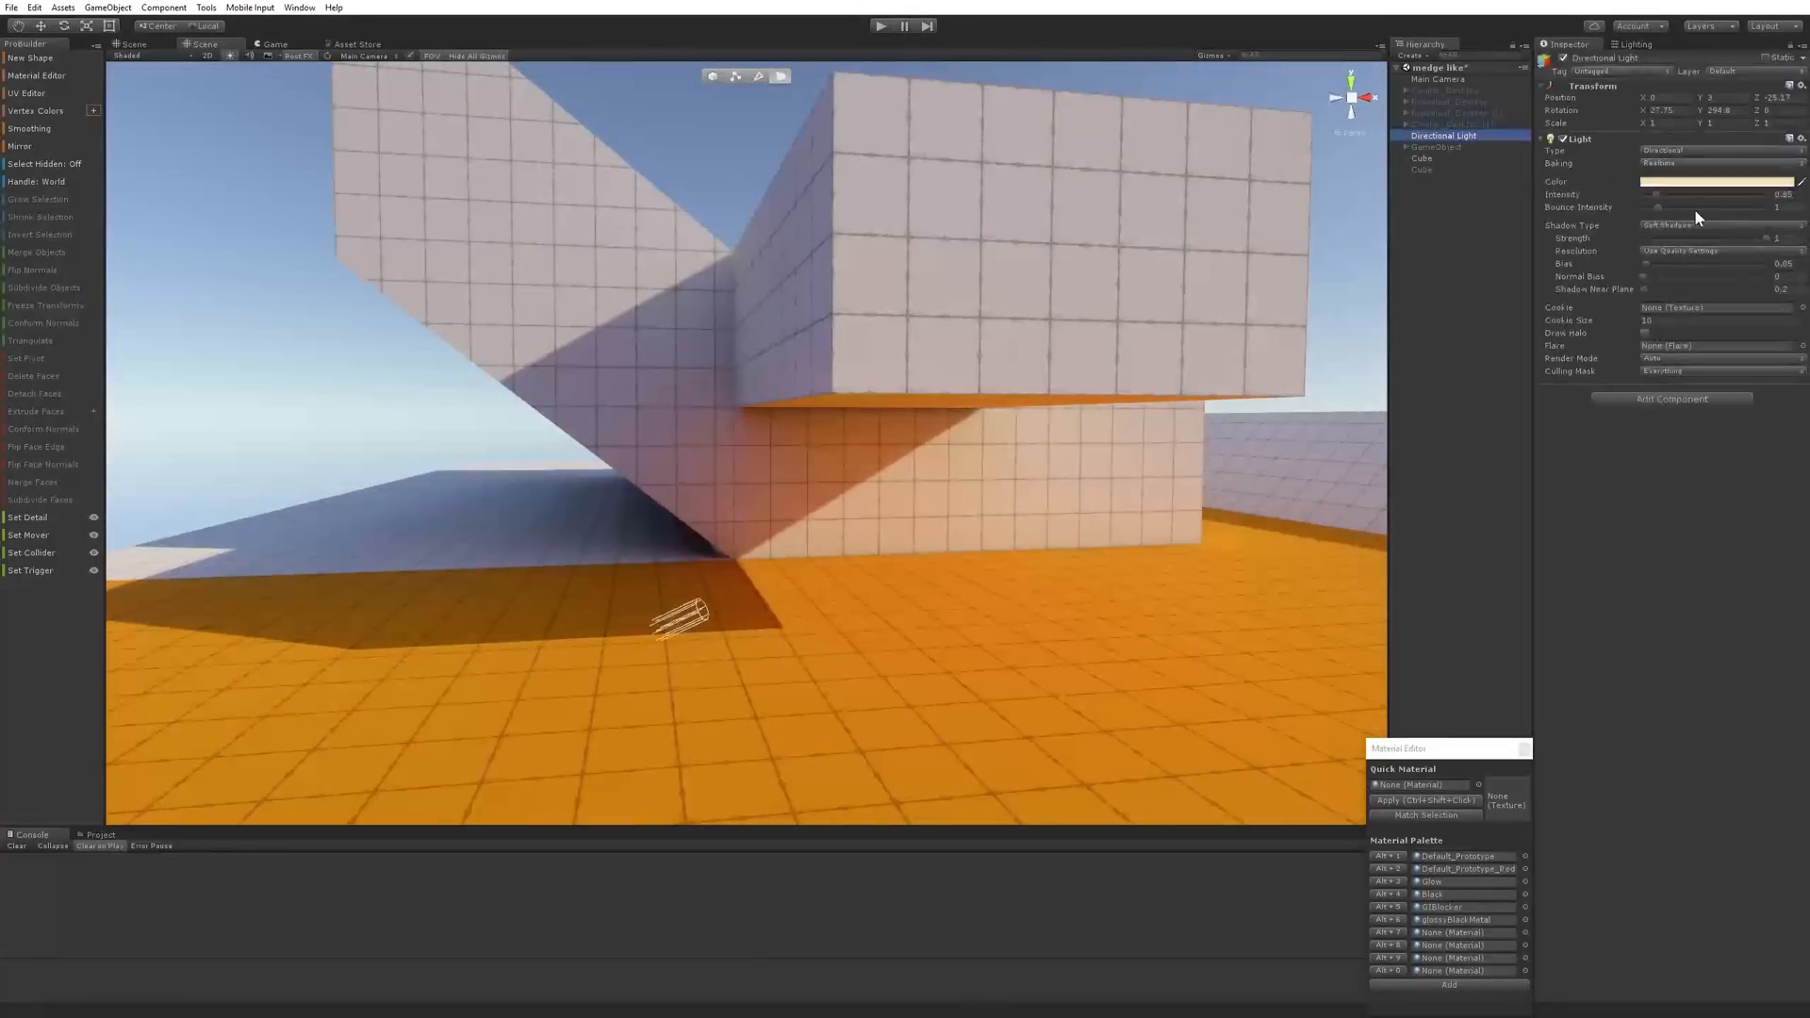
pyautogui.moveTo(1659, 193); pyautogui.dragTo(1643, 193)
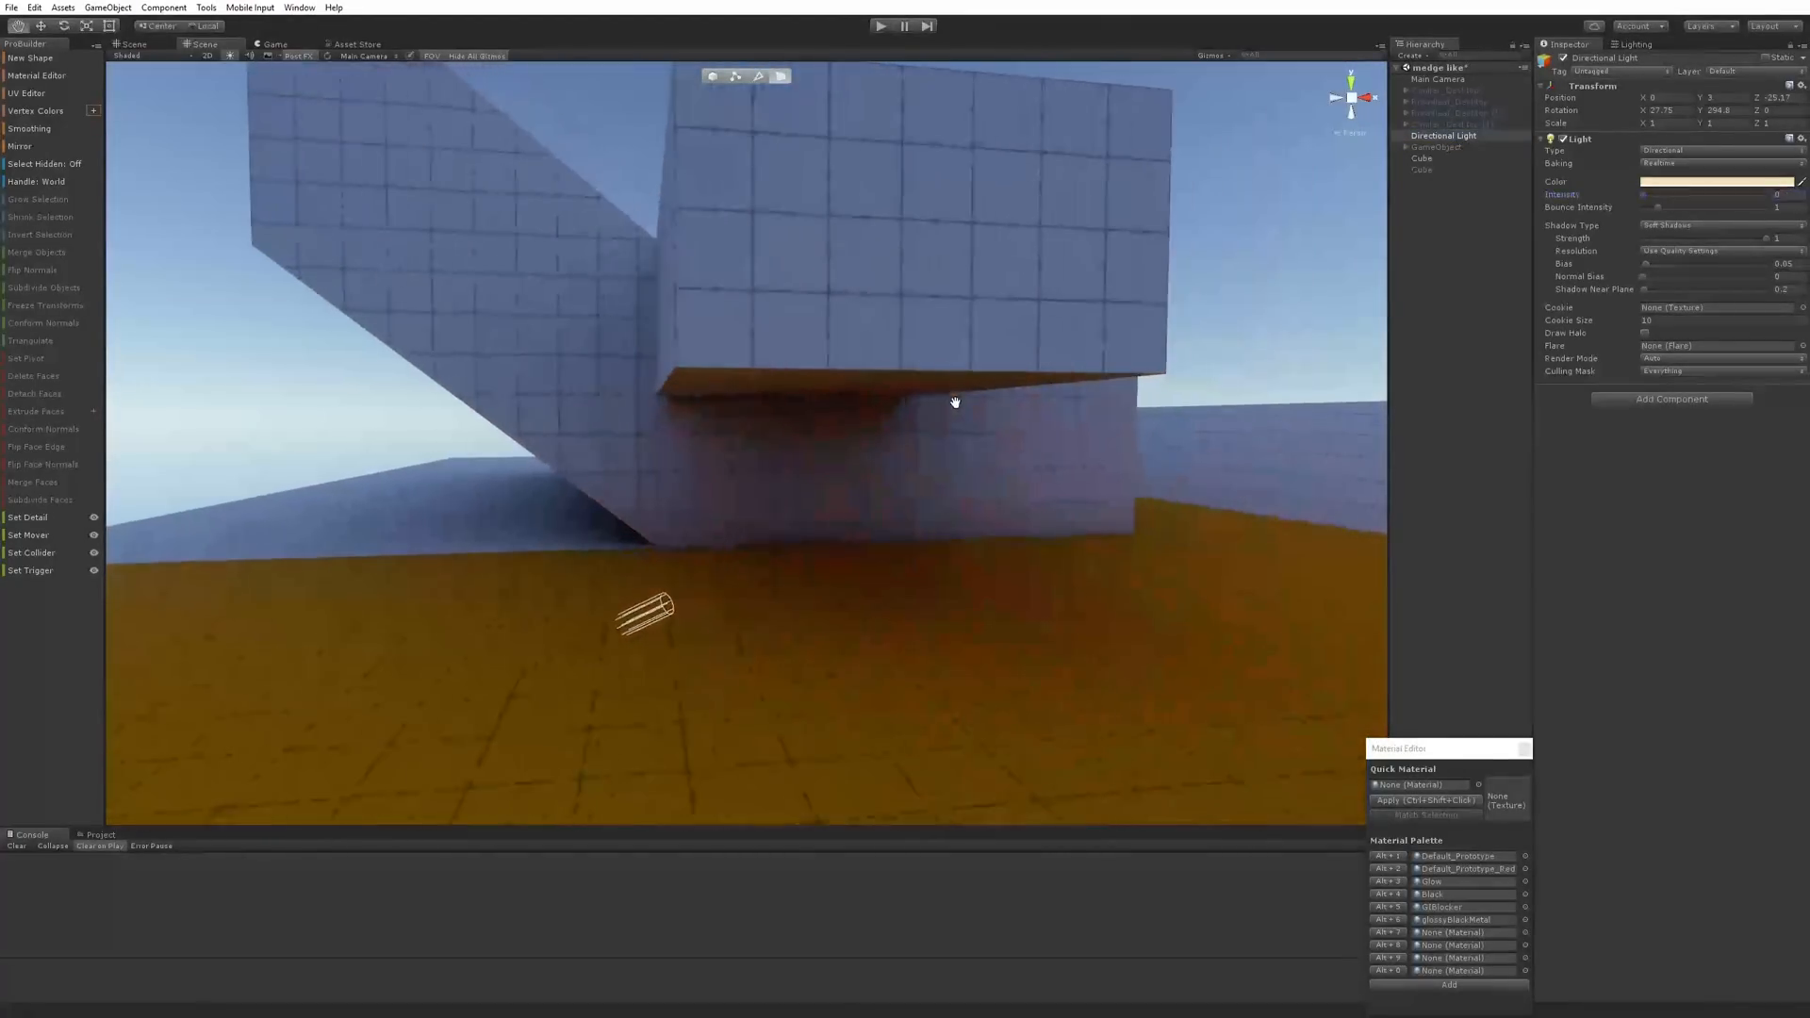
# Examine the ambient light and orange bounce beneath the overhang and wedge without the directional light
pyautogui.keyDown('alt'); pyautogui.moveTo(953, 399); pyautogui.dragTo(385, 573); pyautogui.keyUp('alt')
pyautogui.moveTo(780, 567); pyautogui.dragTo(835, 541, button='middle')
pyautogui.keyDown('alt'); pyautogui.moveTo(893, 547); pyautogui.dragTo(1121, 553); pyautogui.keyUp('alt')
pyautogui.moveTo(1134, 560); pyautogui.dragTo(1013, 554, button='middle')
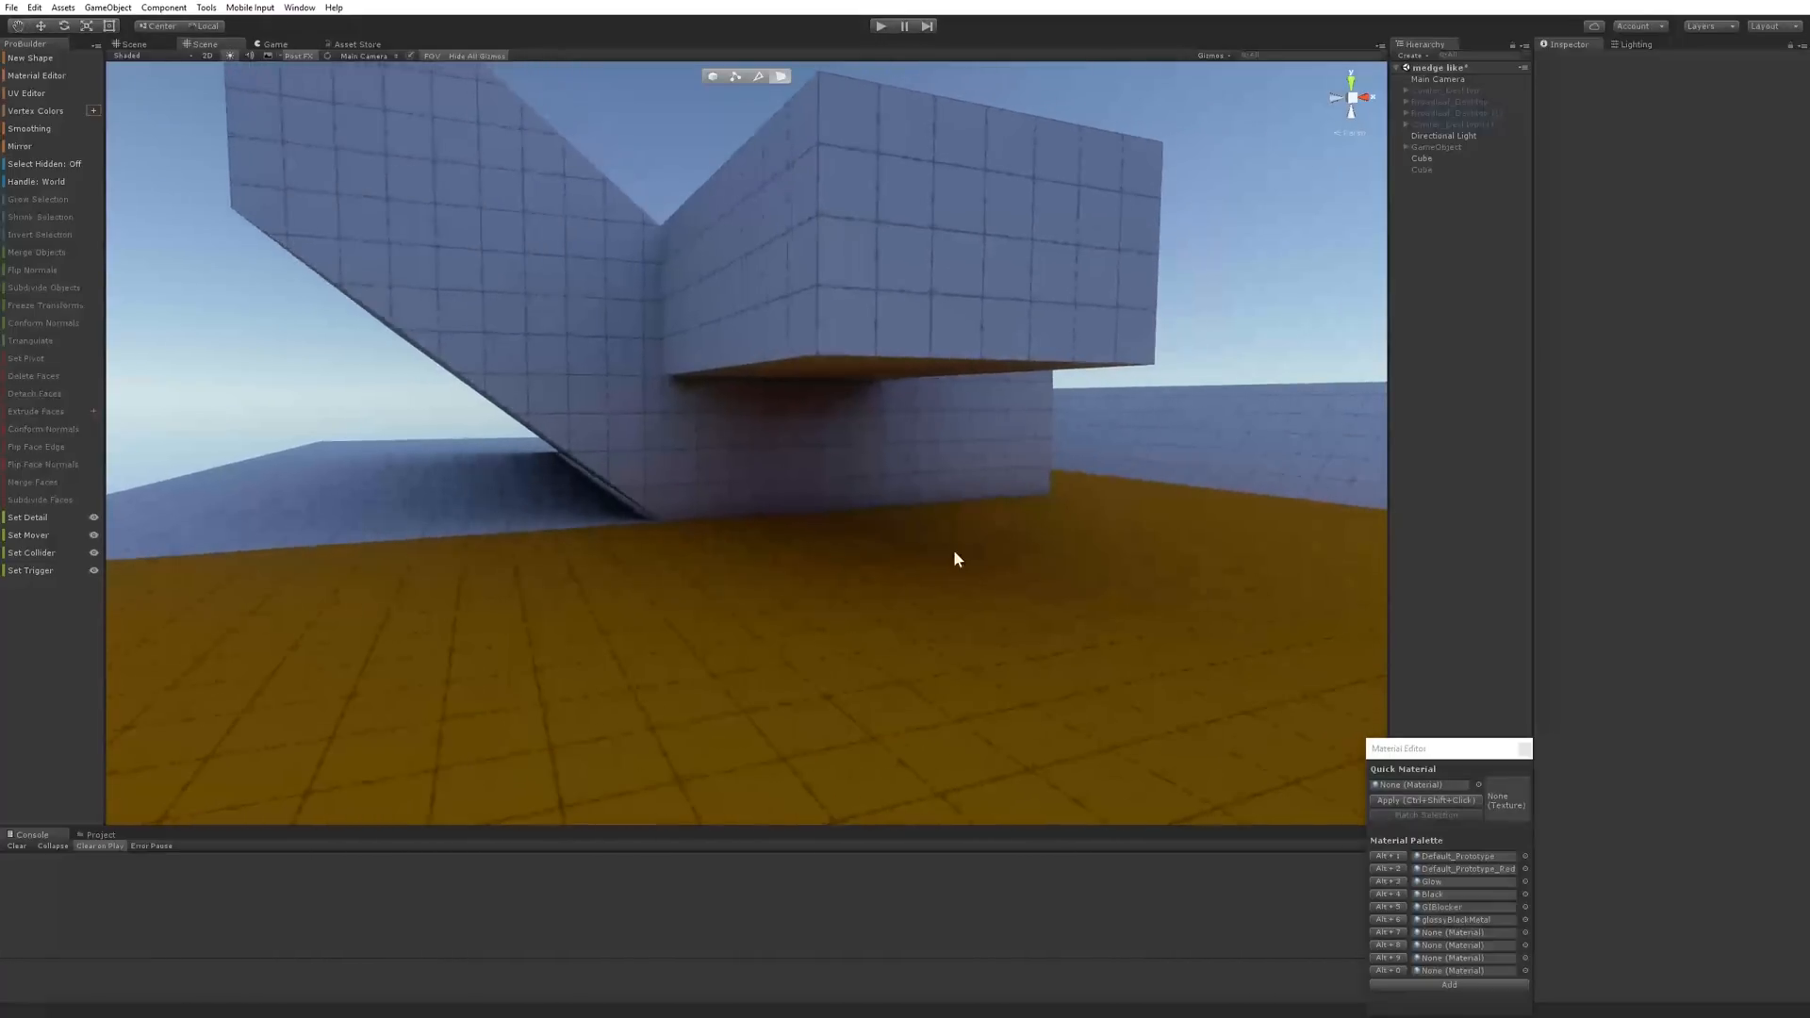
pyautogui.keyDown('alt'); pyautogui.moveTo(491, 562); pyautogui.dragTo(647, 562); pyautogui.keyUp('alt')
pyautogui.moveTo(647, 562); pyautogui.dragTo(841, 698, button='middle')
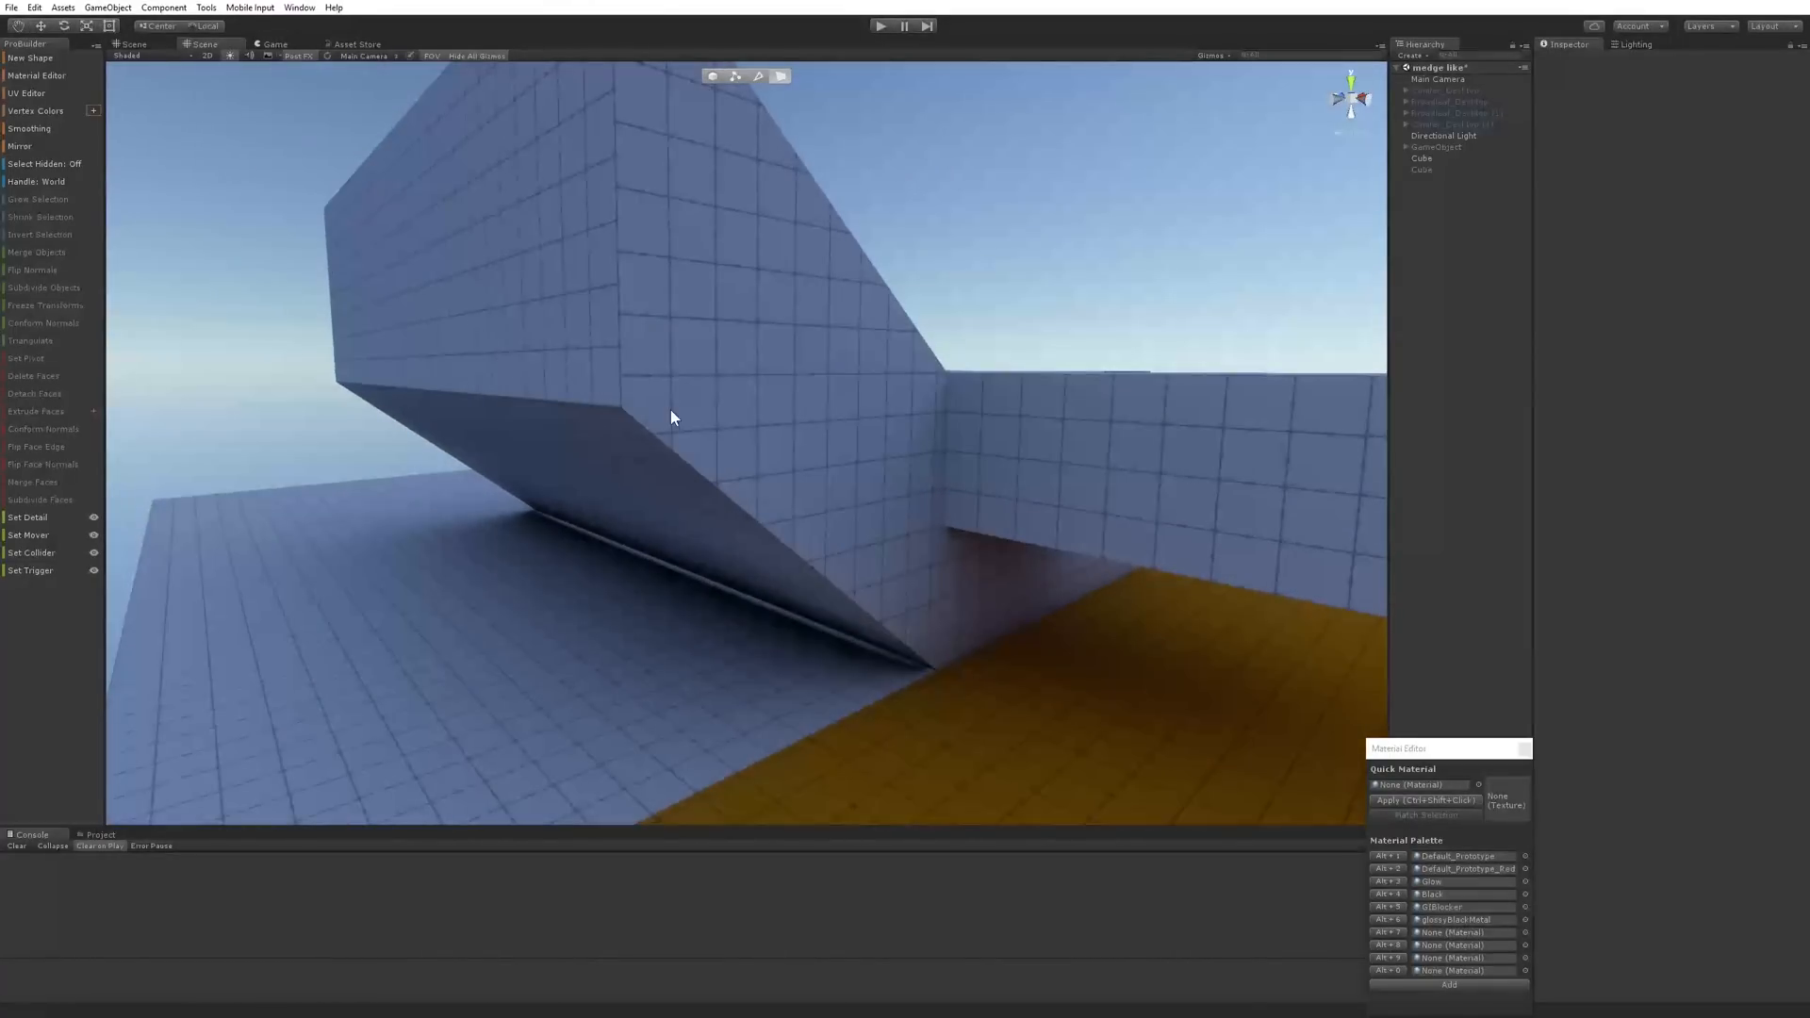
# Move the end face of the slanted wedge to lower and reshape the raised part of the building
pyautogui.click(598, 371)
pyautogui.keyDown('alt'); pyautogui.moveTo(594, 370); pyautogui.dragTo(707, 509); pyautogui.keyUp('alt')
pyautogui.click(528, 359)
pyautogui.moveTo(638, 428); pyautogui.dragTo(679, 523, button='middle')
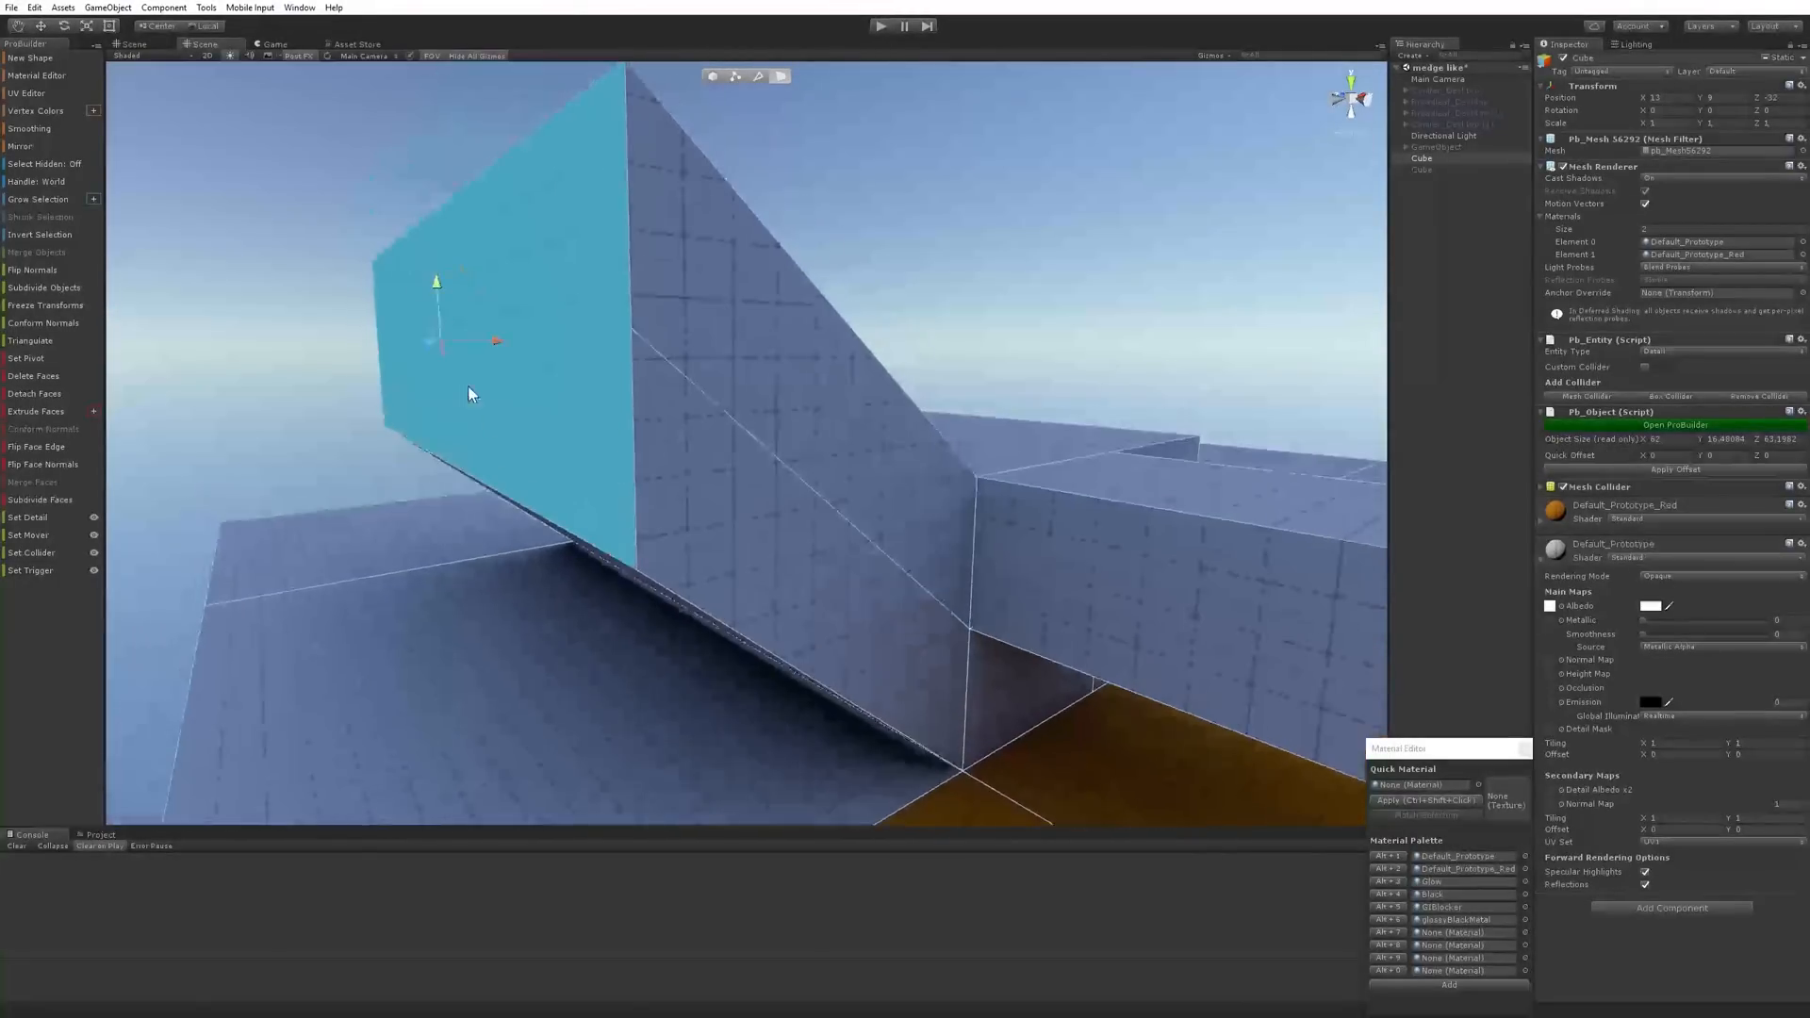
pyautogui.moveTo(432, 353); pyautogui.dragTo(749, 536)
pyautogui.press('r')
pyautogui.keyDown('alt'); pyautogui.moveTo(747, 608); pyautogui.dragTo(655, 505); pyautogui.keyUp('alt')
pyautogui.moveTo(655, 504); pyautogui.dragTo(675, 507, button='middle')
# Examine the ambient light and orange bounce on the recessed wall, the overhang and the walls beneath it
pyautogui.keyDown('alt'); pyautogui.moveTo(905, 524); pyautogui.dragTo(824, 528); pyautogui.keyUp('alt')
pyautogui.click(709, 259)
pyautogui.keyDown('alt'); pyautogui.moveTo(973, 503); pyautogui.dragTo(745, 500); pyautogui.keyUp('alt')
pyautogui.keyDown('alt'); pyautogui.moveTo(567, 474); pyautogui.dragTo(894, 483); pyautogui.keyUp('alt')
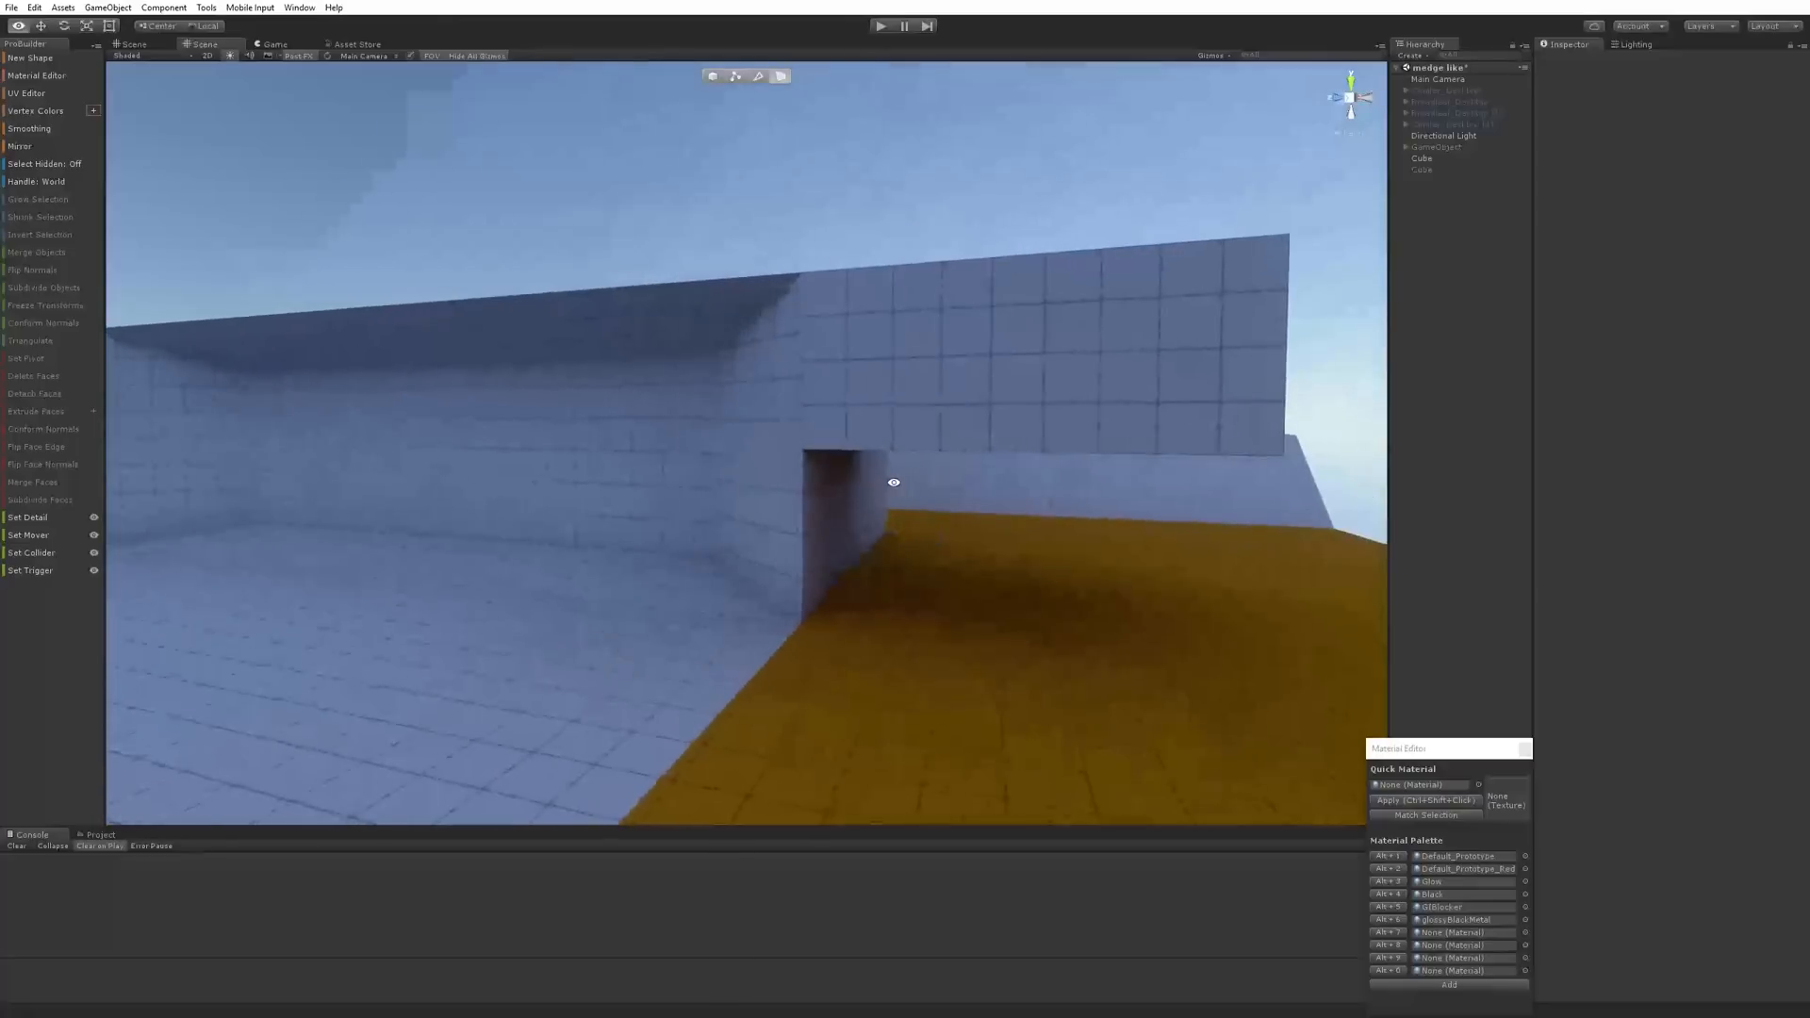
pyautogui.moveTo(577, 488); pyautogui.dragTo(743, 496, button='middle')
pyautogui.keyDown('alt'); pyautogui.moveTo(608, 483); pyautogui.dragTo(760, 481); pyautogui.keyUp('alt')
pyautogui.click(860, 481)
pyautogui.moveTo(1041, 518); pyautogui.dragTo(905, 526, button='middle')
pyautogui.keyDown('alt'); pyautogui.moveTo(905, 527); pyautogui.dragTo(594, 513); pyautogui.keyUp('alt')
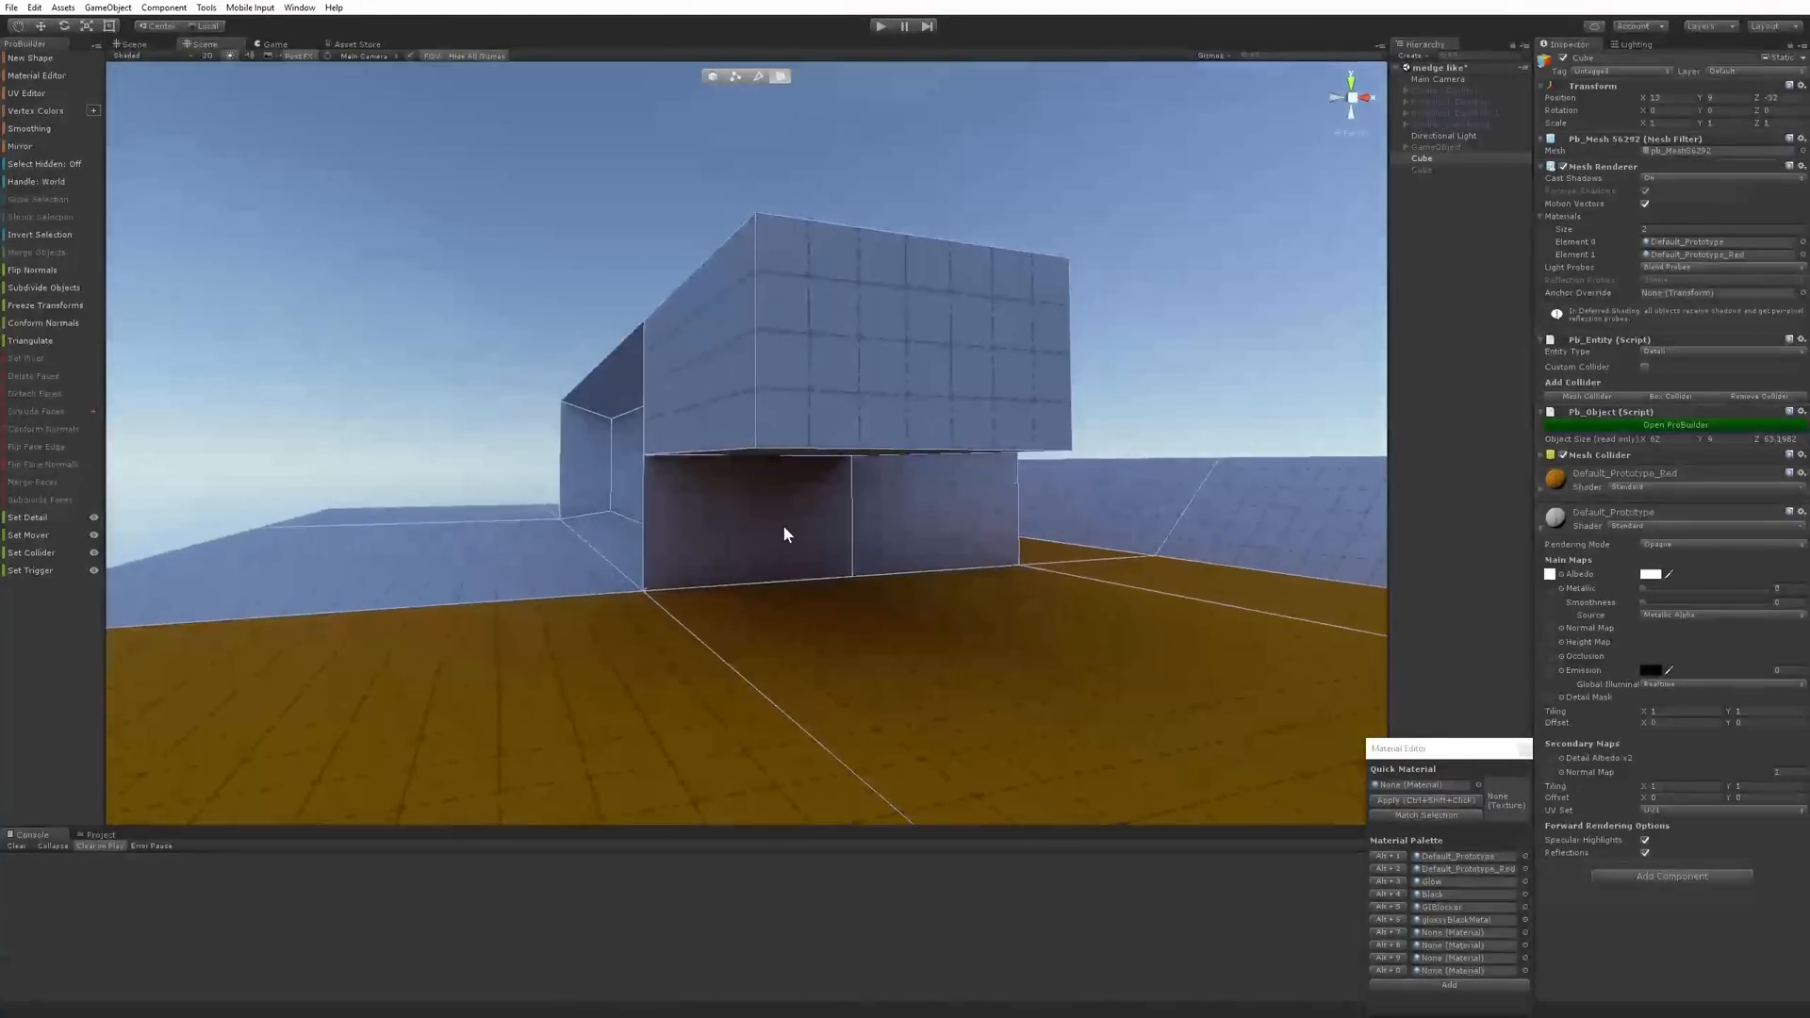
# Apply the Glow material to the wall beneath the overhang and view the light it casts around it
pyautogui.click(784, 528)
pyautogui.keyDown('alt'); pyautogui.moveTo(982, 546); pyautogui.dragTo(1023, 499); pyautogui.keyUp('alt')
pyautogui.click(1389, 880)
pyautogui.click(491, 446)
pyautogui.keyDown('alt'); pyautogui.moveTo(491, 446); pyautogui.dragTo(664, 474); pyautogui.keyUp('alt')
pyautogui.scroll(2, 908, 547)
pyautogui.click(767, 474)
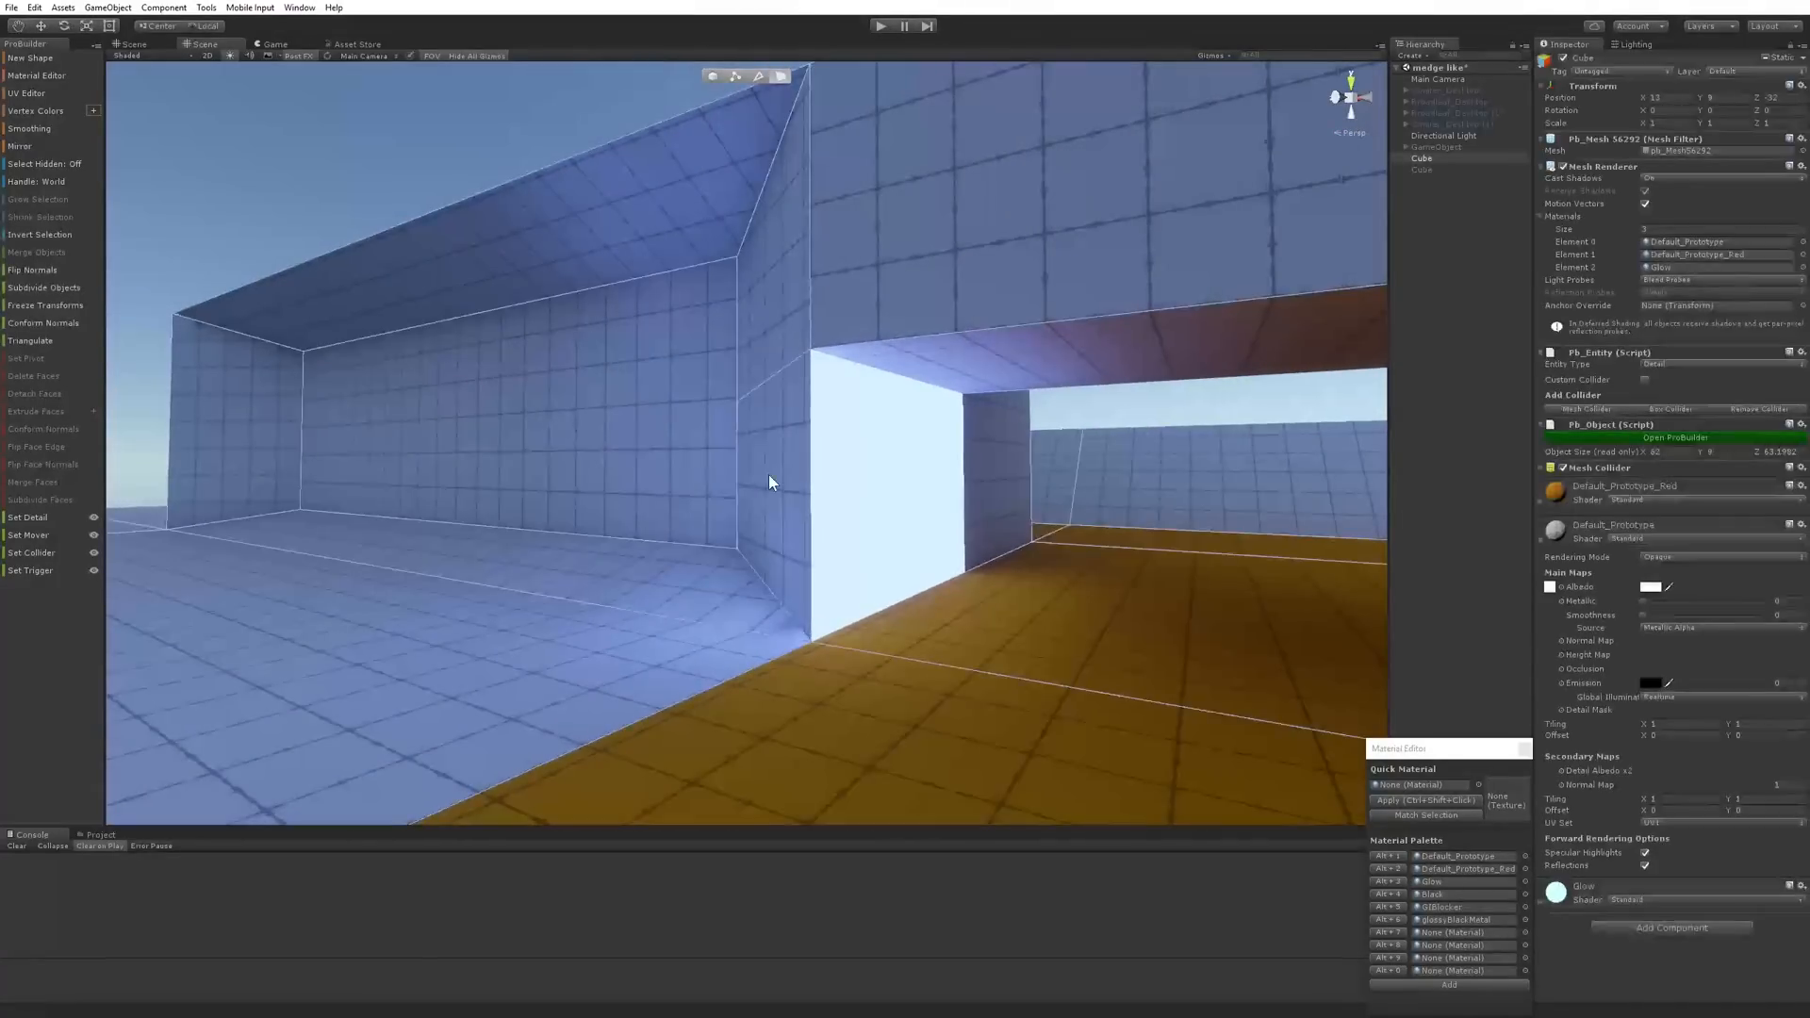
# Apply the Glow material to the long back wall of the recessed area
pyautogui.click(594, 437)
pyautogui.press('f')
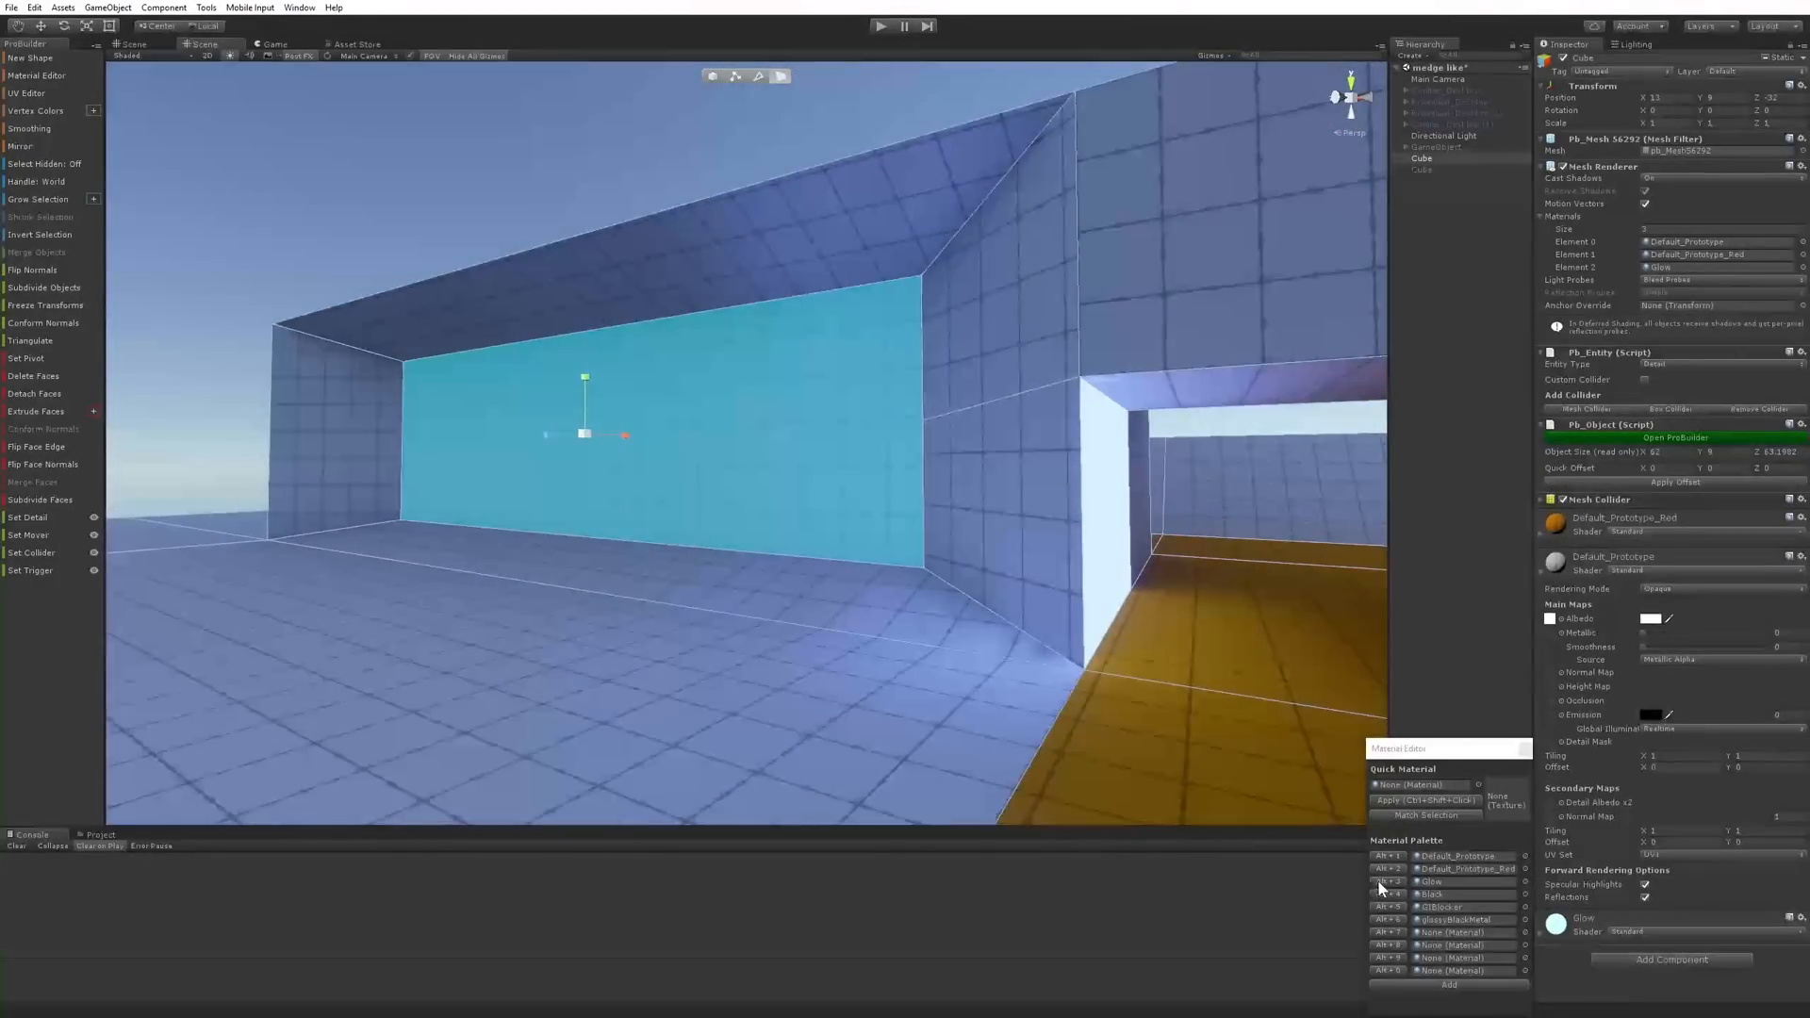
pyautogui.click(1377, 881)
pyautogui.keyDown('alt'); pyautogui.moveTo(942, 624); pyautogui.dragTo(592, 138); pyautogui.keyUp('alt')
pyautogui.click(437, 229)
# Create a ProBuilder cube on the floor facing the glowing back wall and enlarge it into a long block
pyautogui.keyDown('alt'); pyautogui.moveTo(841, 488); pyautogui.dragTo(107, 96); pyautogui.keyUp('alt')
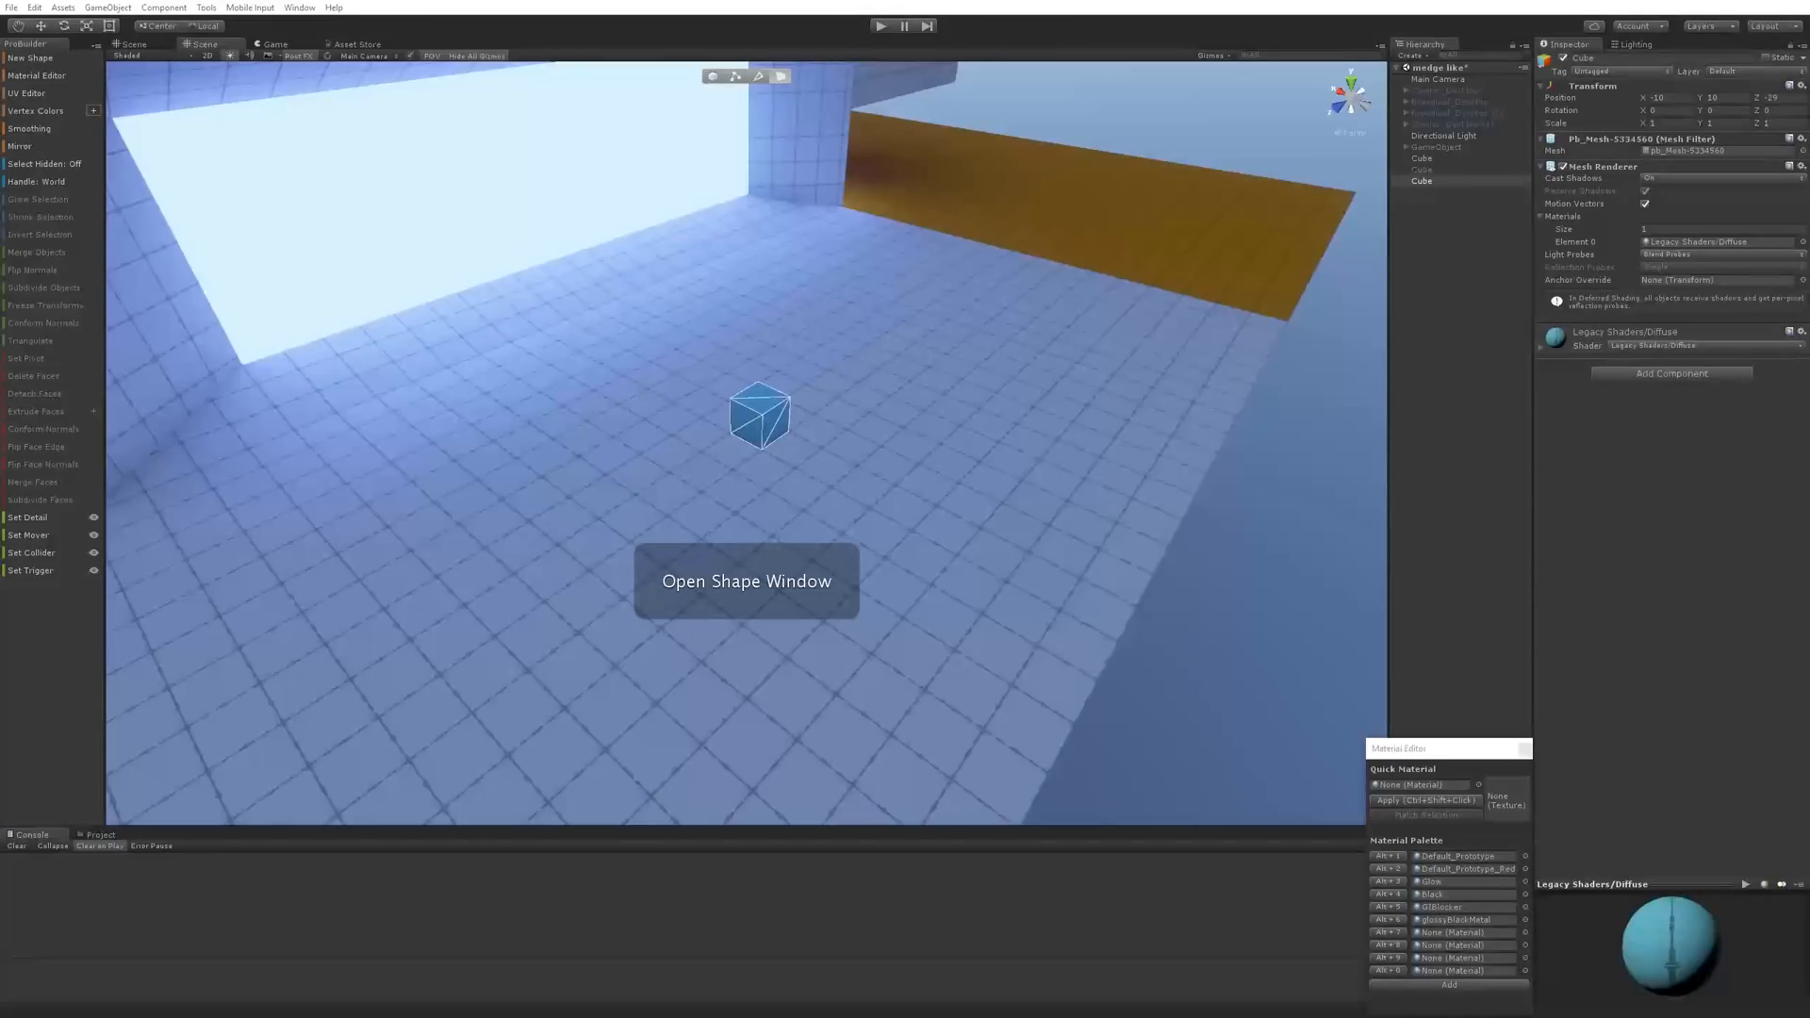
pyautogui.press('Return')
pyautogui.keyDown('alt'); pyautogui.moveTo(780, 441); pyautogui.dragTo(990, 490); pyautogui.keyUp('alt')
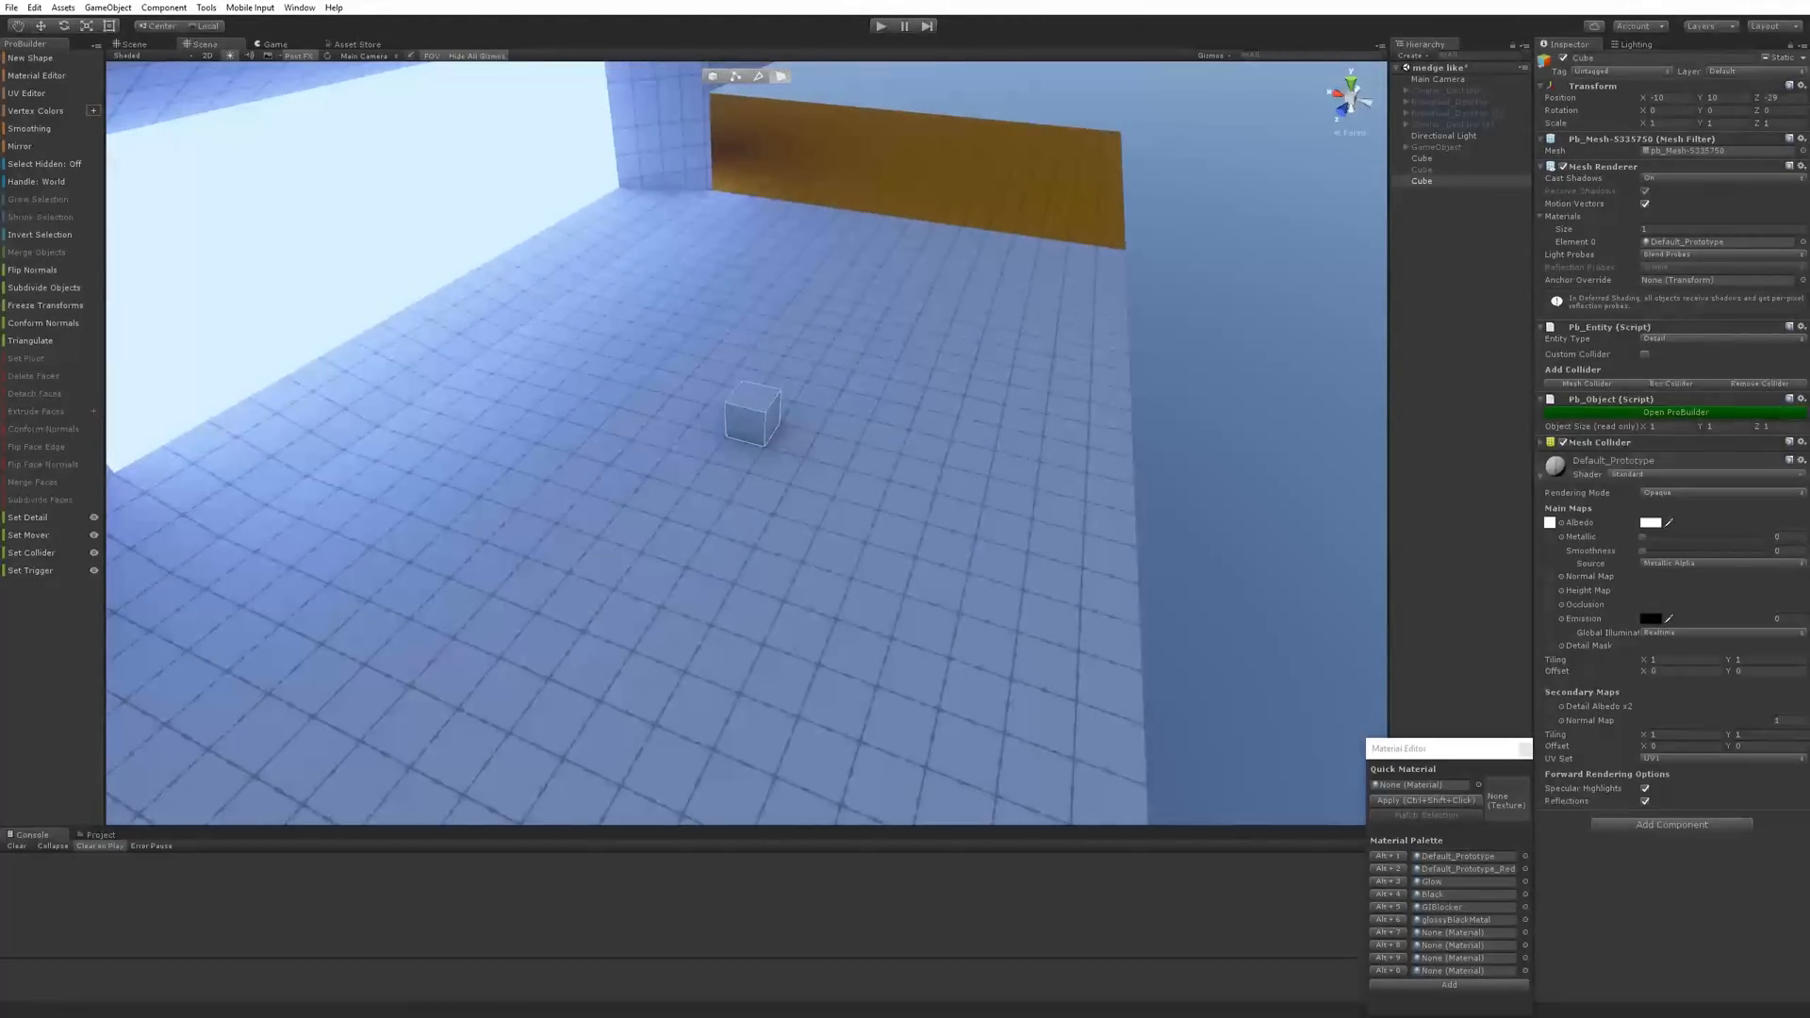
pyautogui.moveTo(544, 369); pyautogui.dragTo(668, 428, button='middle')
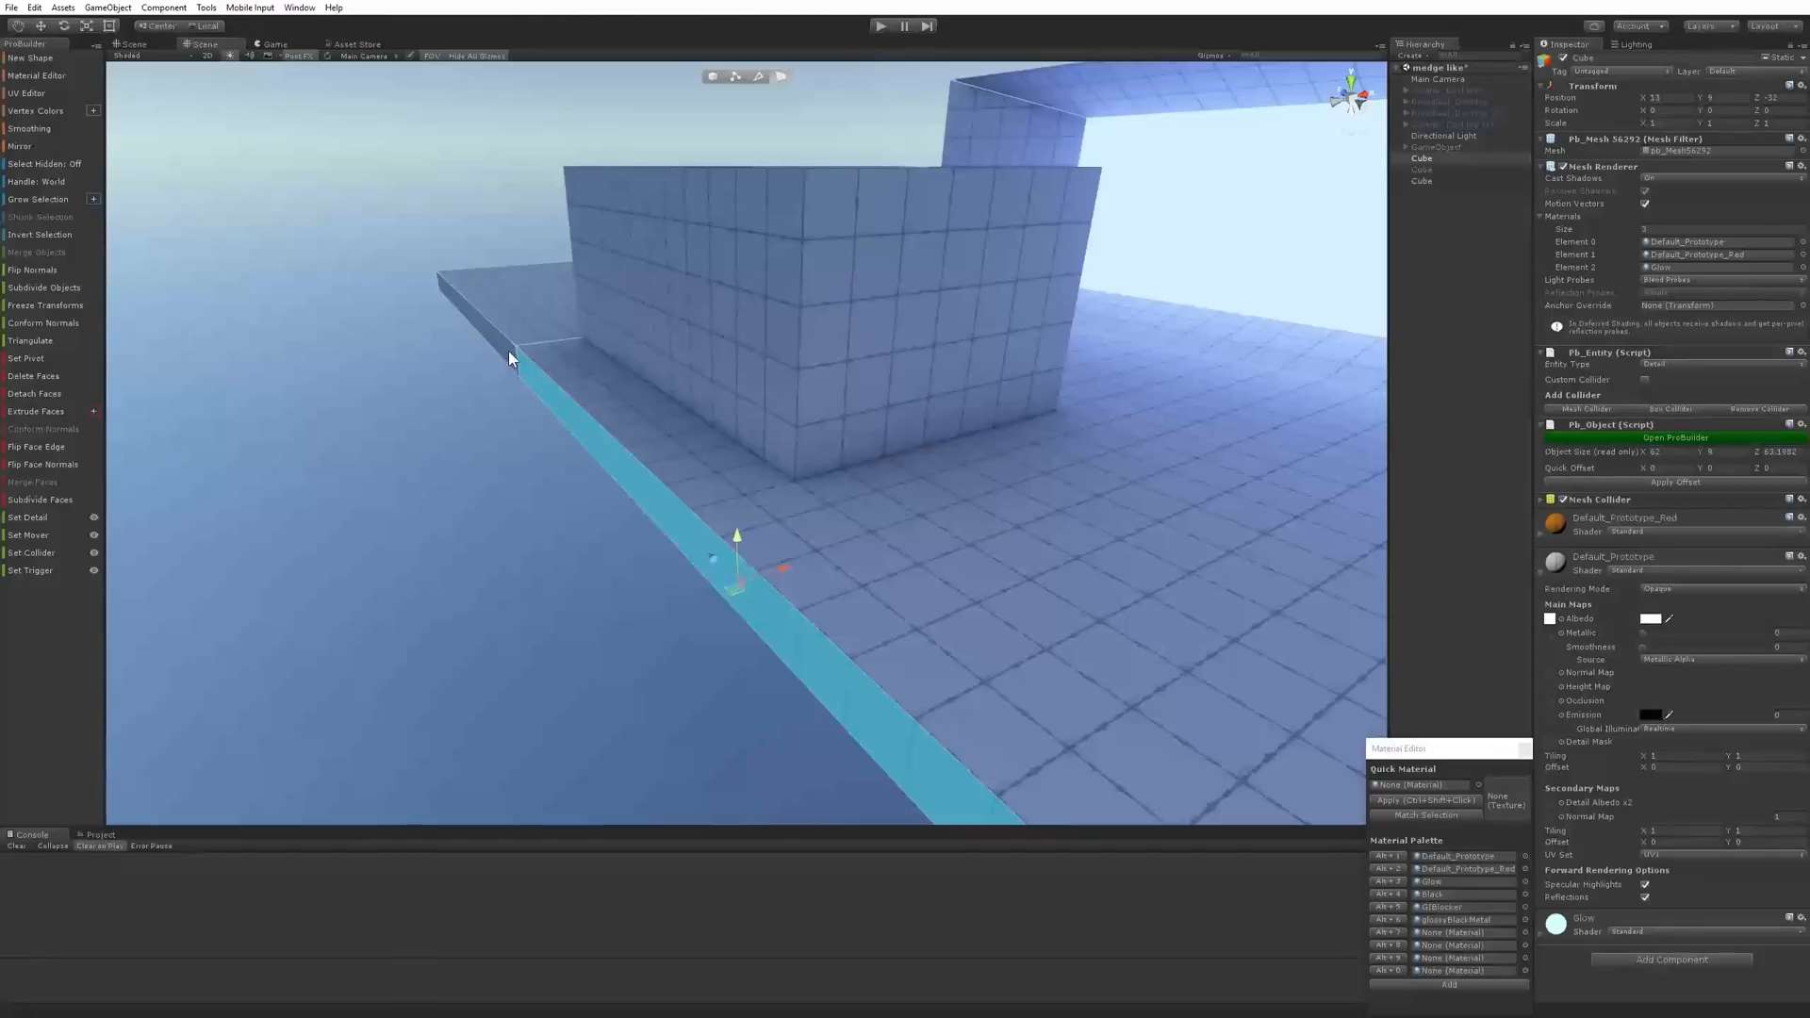
# Extrude the floor's outer side faces about 14 units outward to extend the ground beyond the new block
pyautogui.keyDown('shift'); pyautogui.click(506, 349); pyautogui.keyUp('shift')
pyautogui.keyDown('alt'); pyautogui.moveTo(506, 349); pyautogui.dragTo(794, 512); pyautogui.keyUp('alt')
pyautogui.keyDown('alt'); pyautogui.moveTo(960, 648); pyautogui.dragTo(785, 524); pyautogui.keyUp('alt')
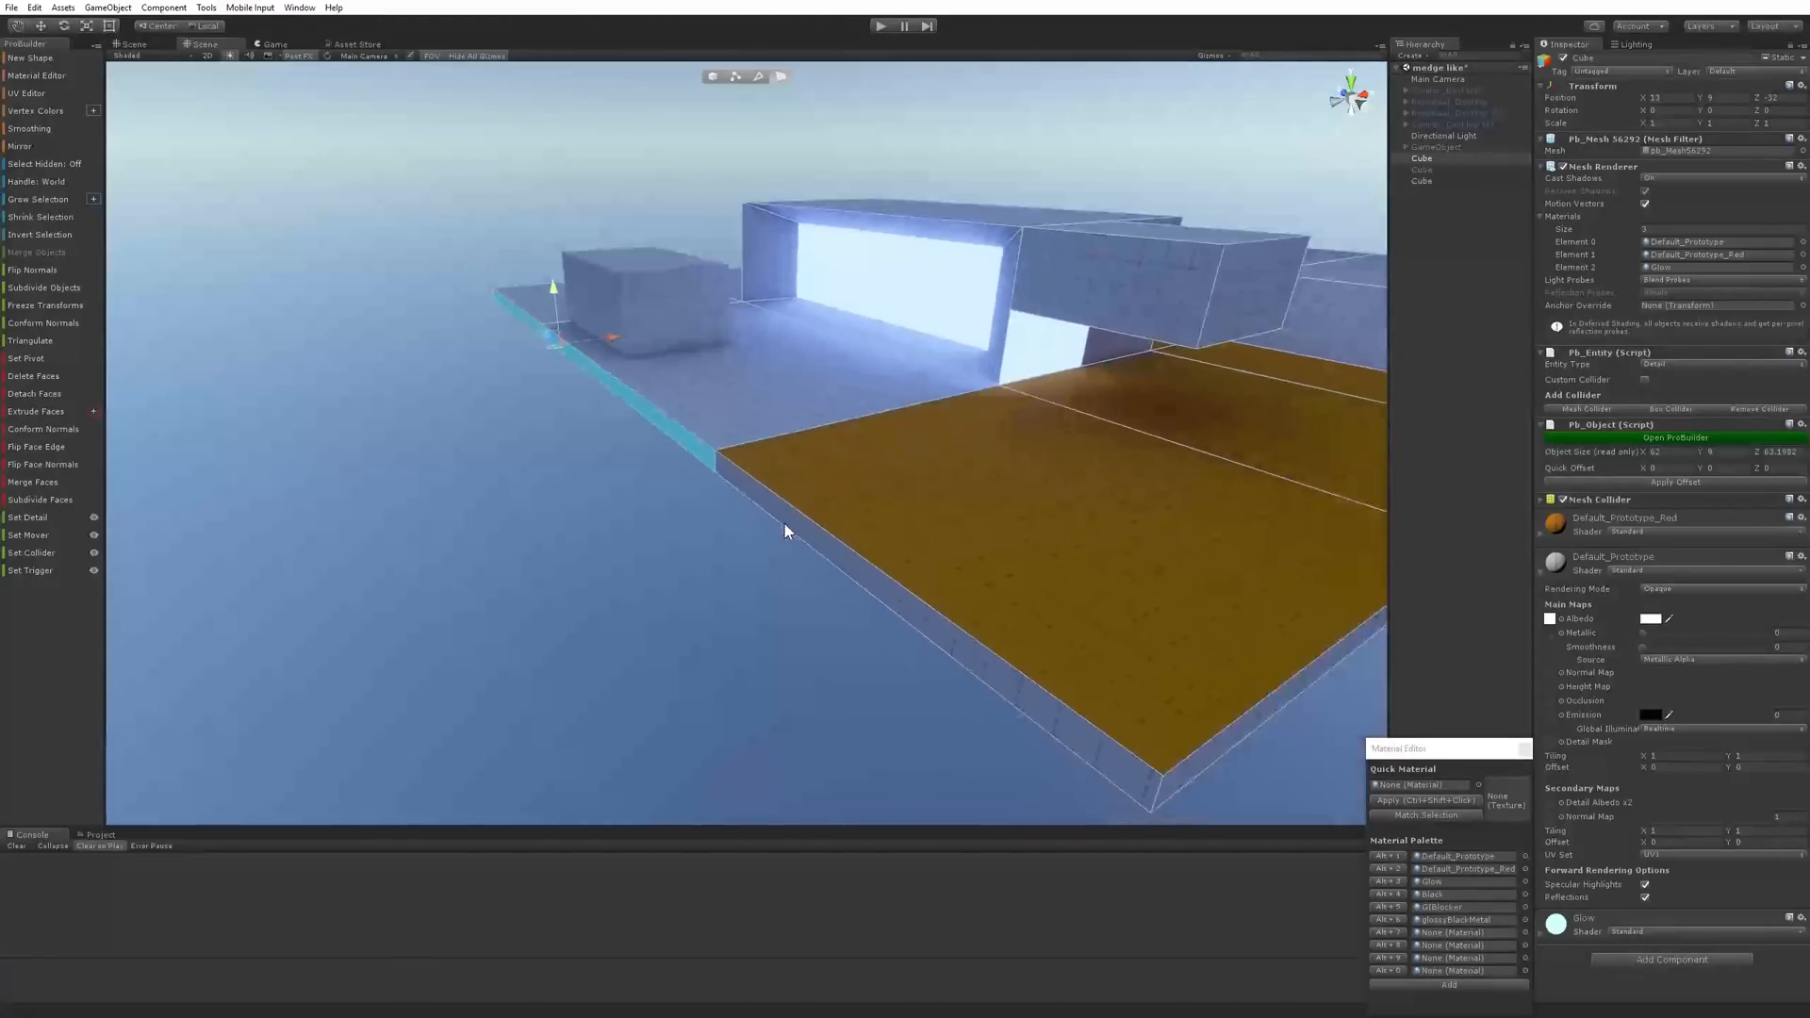
pyautogui.keyDown('shift'); pyautogui.click(788, 518); pyautogui.keyUp('shift')
pyautogui.keyDown('shift'); pyautogui.moveTo(656, 375); pyautogui.dragTo(433, 438); pyautogui.keyUp('shift')
pyautogui.keyDown('alt'); pyautogui.moveTo(721, 443); pyautogui.dragTo(667, 472); pyautogui.keyUp('alt')
pyautogui.scroll(5, 783, 512)
pyautogui.moveTo(667, 472); pyautogui.dragTo(832, 520, button='middle')
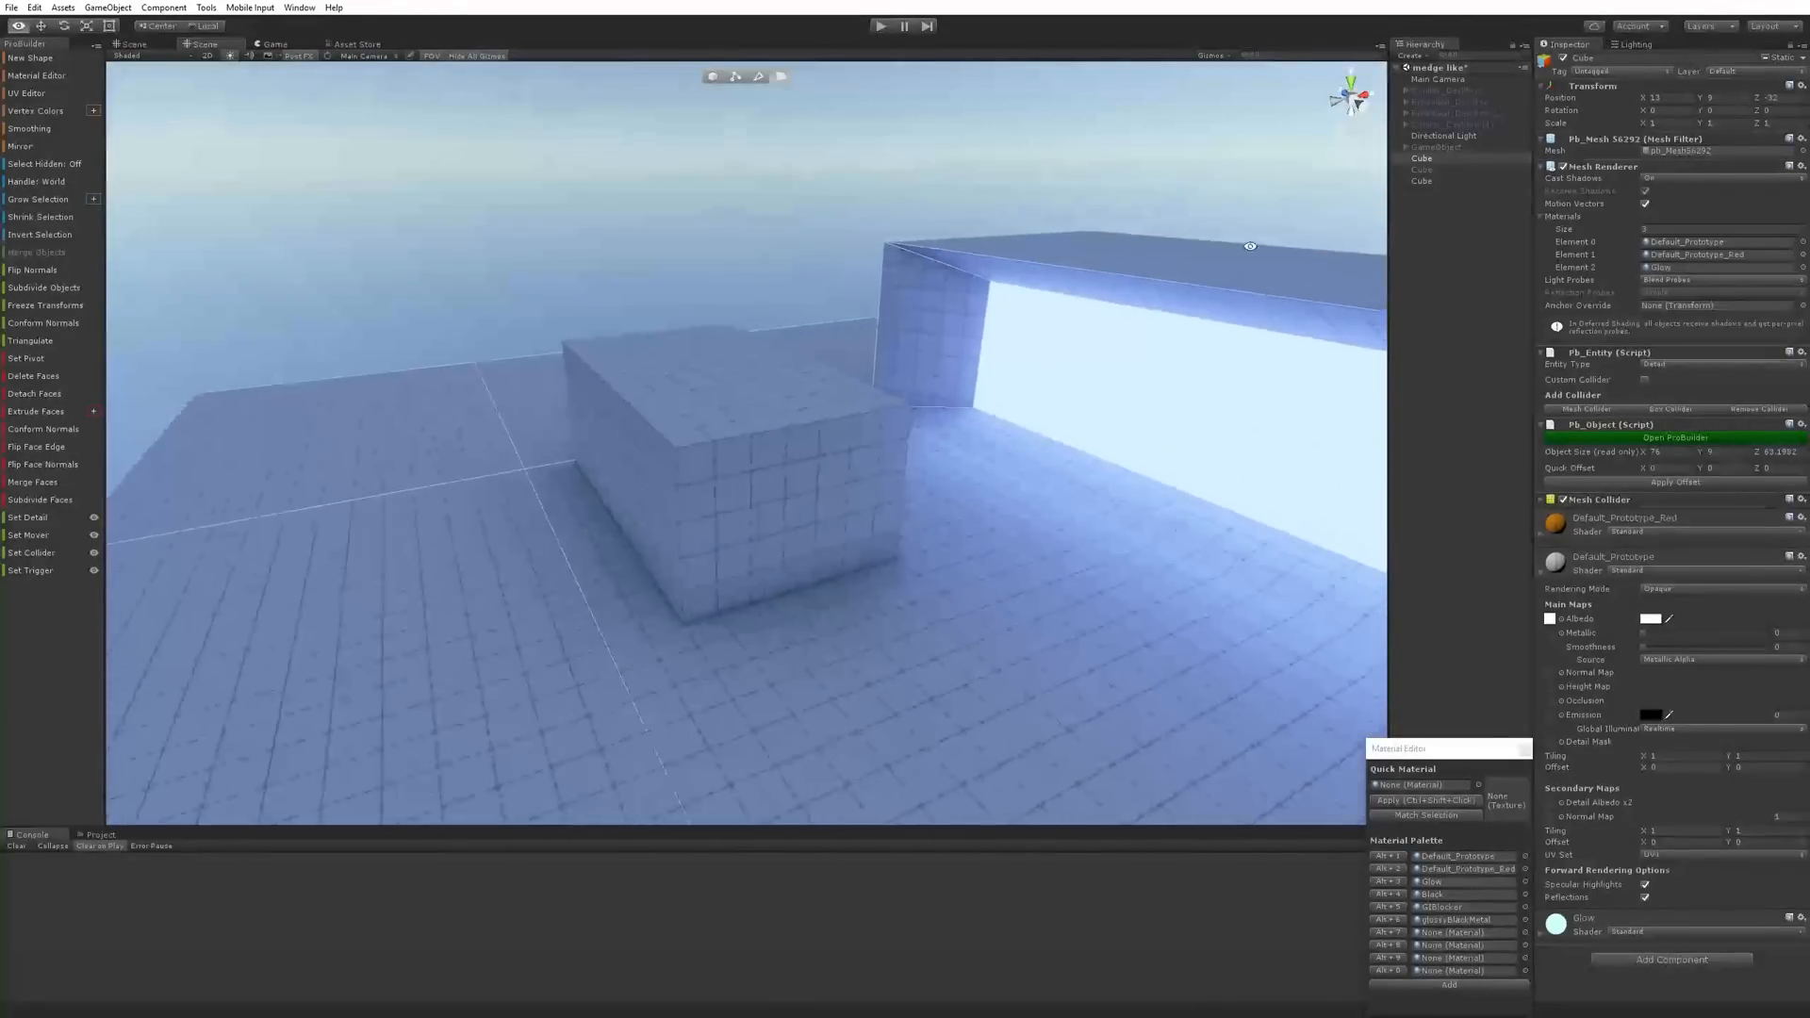
# Raise the Directional Light's intensity so that direct sunlight falls on the block and the ground
pyautogui.click(1464, 138)
pyautogui.click(1655, 196)
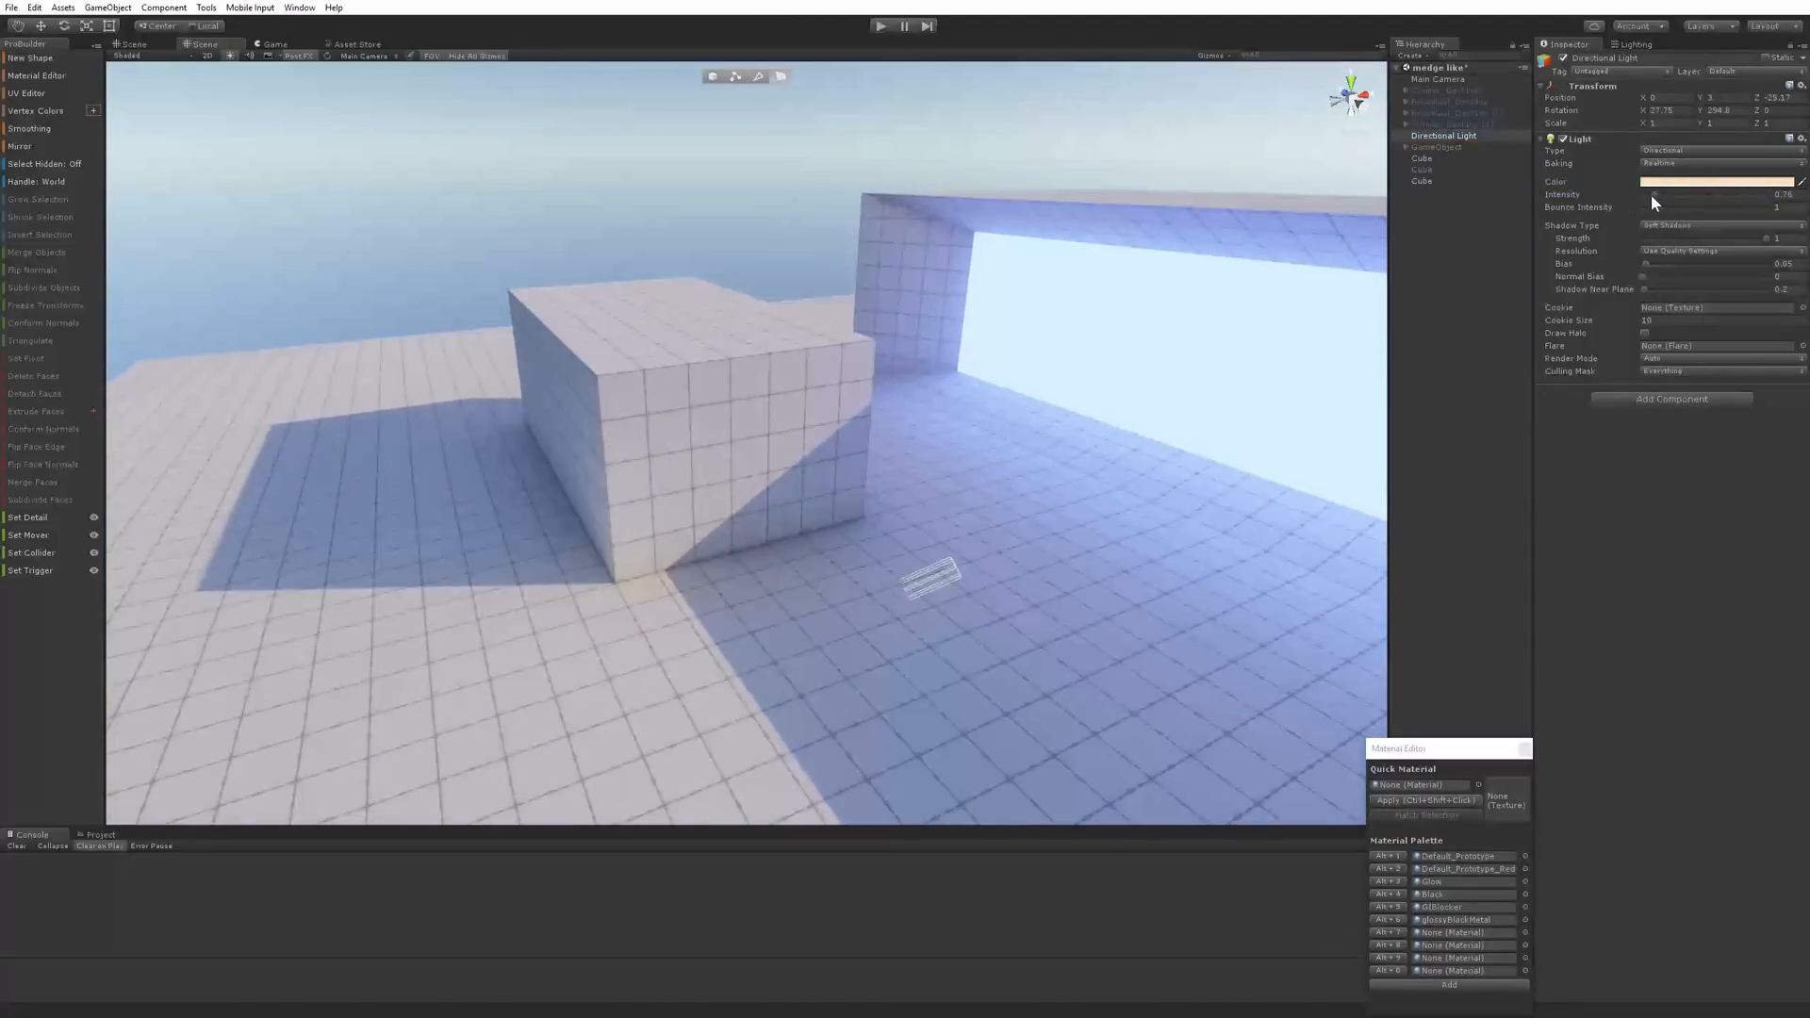
pyautogui.moveTo(1654, 194); pyautogui.dragTo(1661, 195)
pyautogui.keyDown('alt'); pyautogui.moveTo(653, 379); pyautogui.dragTo(566, 389); pyautogui.keyUp('alt')
pyautogui.keyDown('alt'); pyautogui.moveTo(921, 455); pyautogui.dragTo(868, 428); pyautogui.keyUp('alt')
# Create another cube beside the block's end and stretch it into a pillar 6 units tall
pyautogui.keyDown('alt'); pyautogui.moveTo(824, 569); pyautogui.dragTo(409, 413); pyautogui.keyUp('alt')
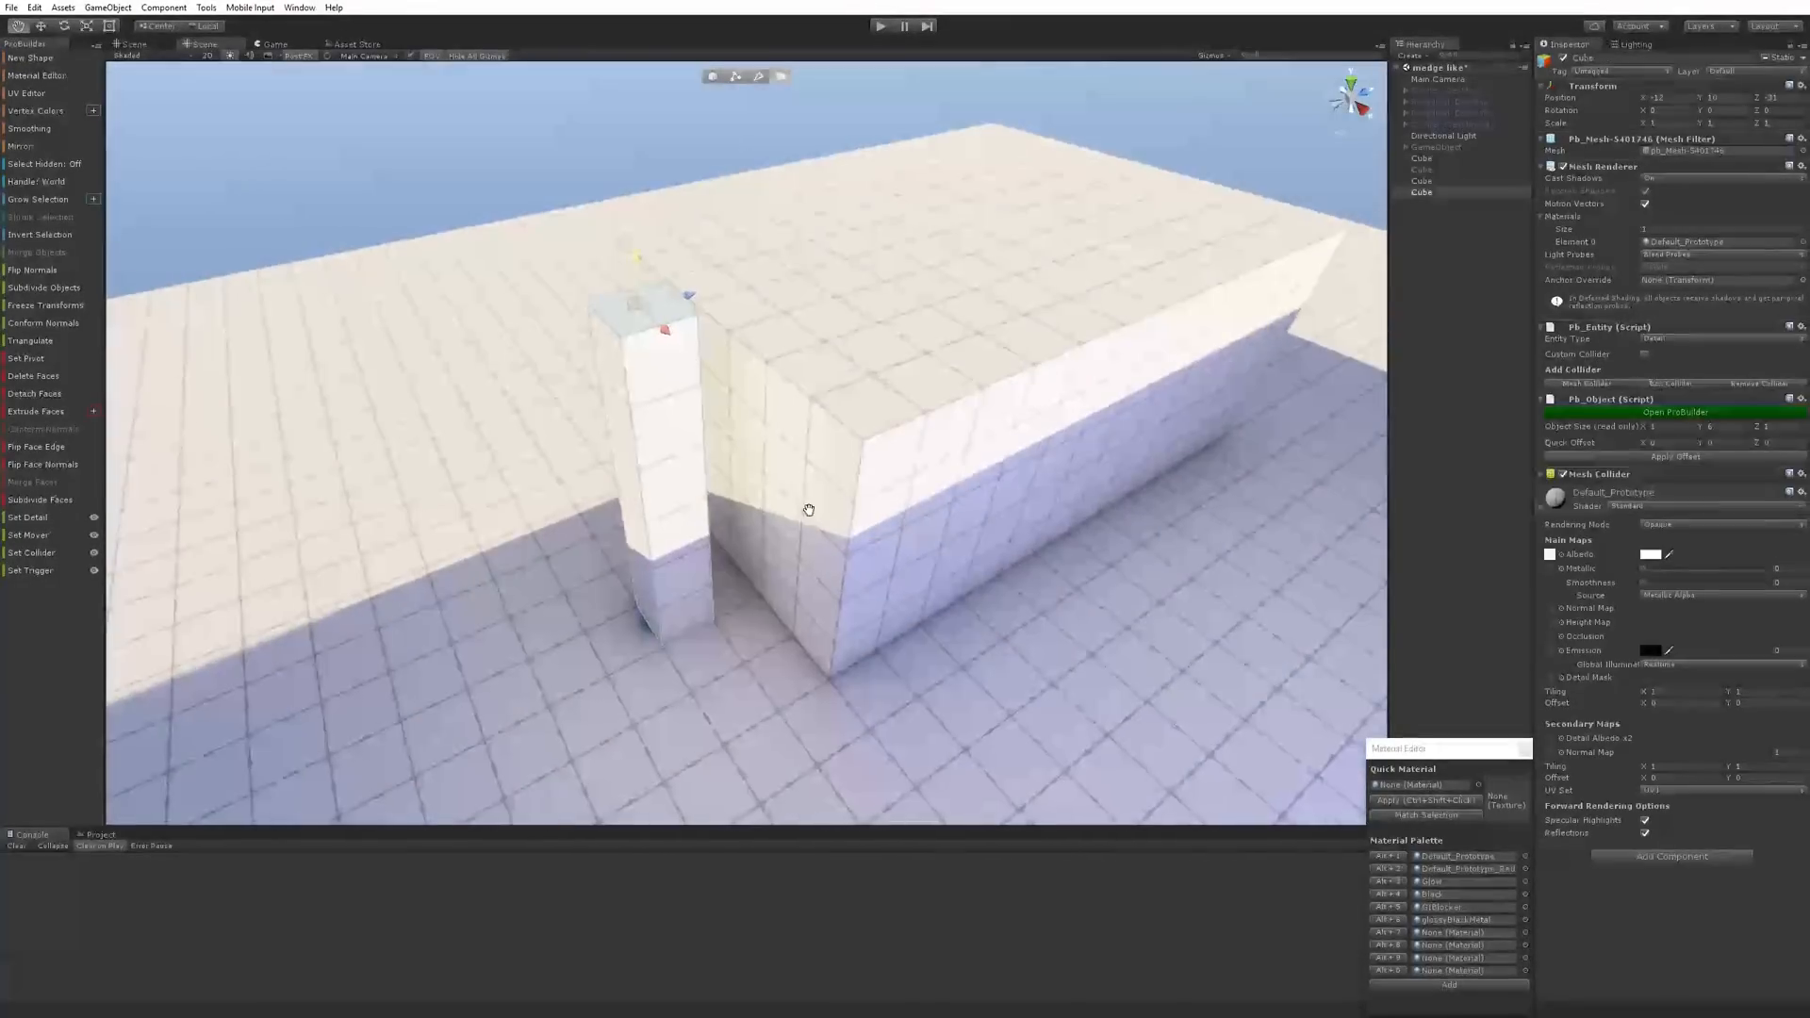
pyautogui.keyDown('alt'); pyautogui.moveTo(805, 506); pyautogui.dragTo(589, 245); pyautogui.keyUp('alt')
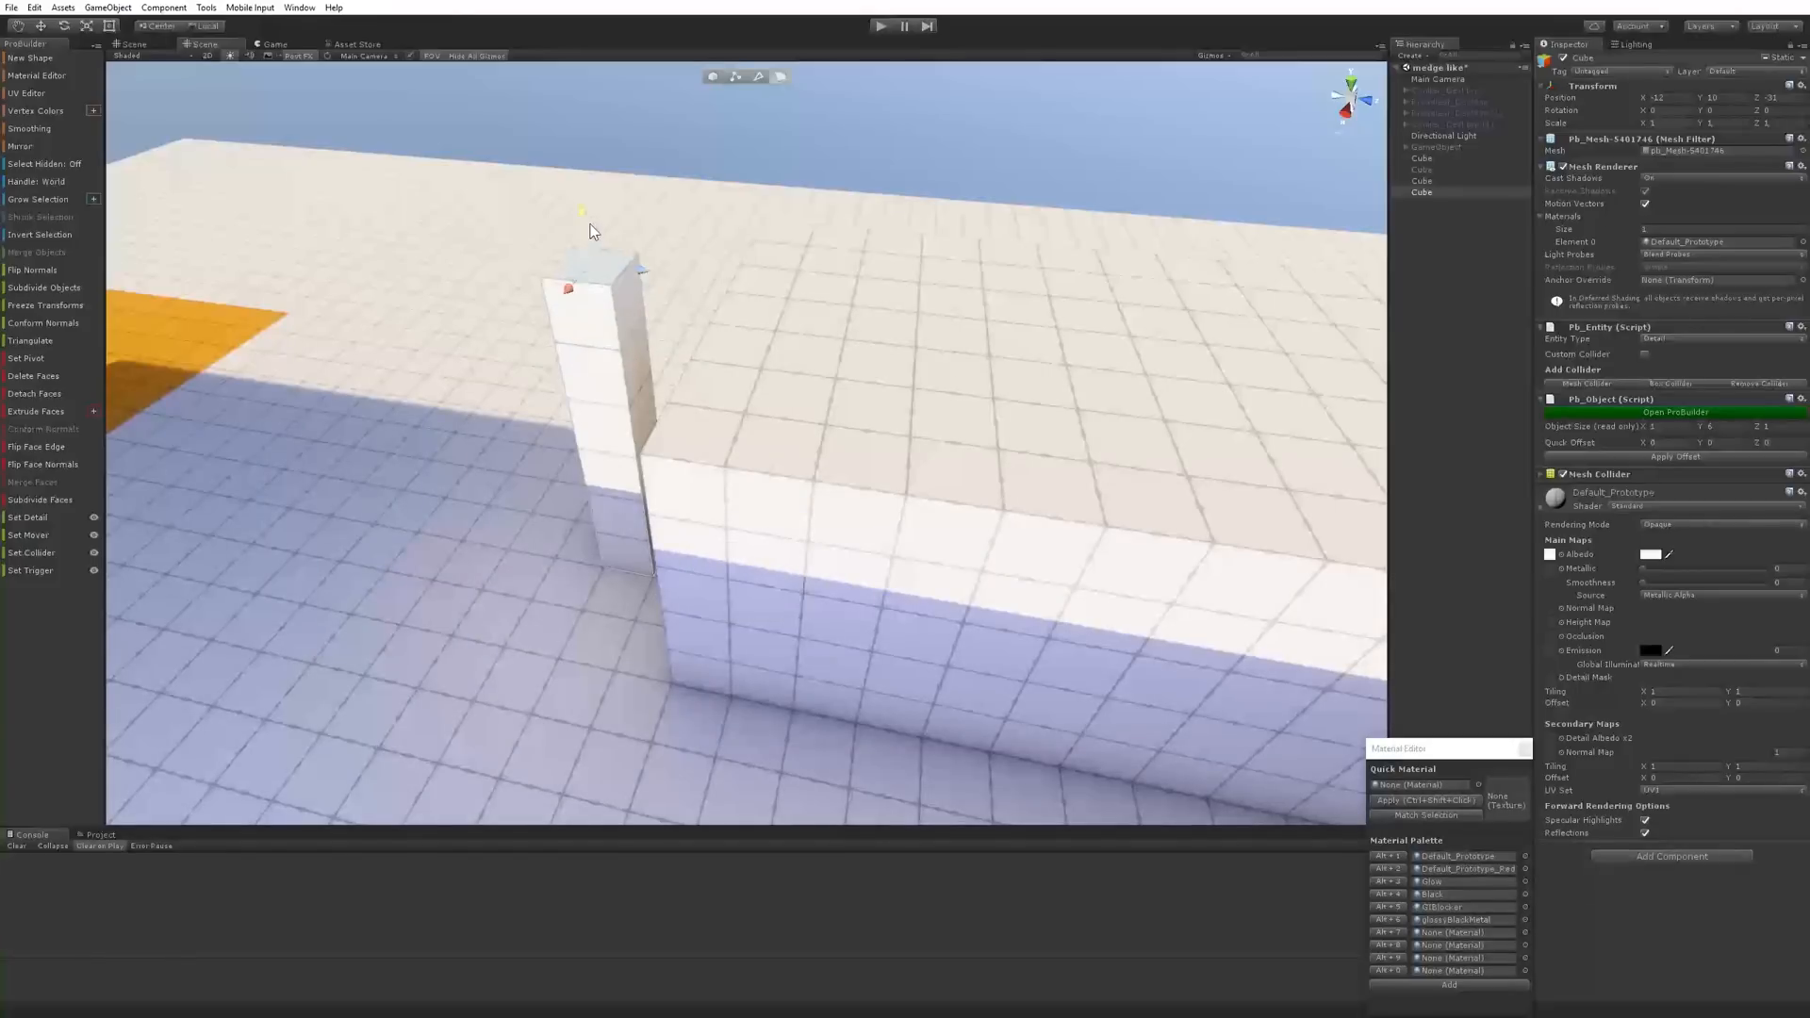
pyautogui.moveTo(710, 309); pyautogui.dragTo(724, 371, button='middle')
# Extrude the pillar's upper side face into a long beam running over the top of the block
pyautogui.keyDown('alt'); pyautogui.moveTo(637, 374); pyautogui.dragTo(670, 358); pyautogui.keyUp('alt')
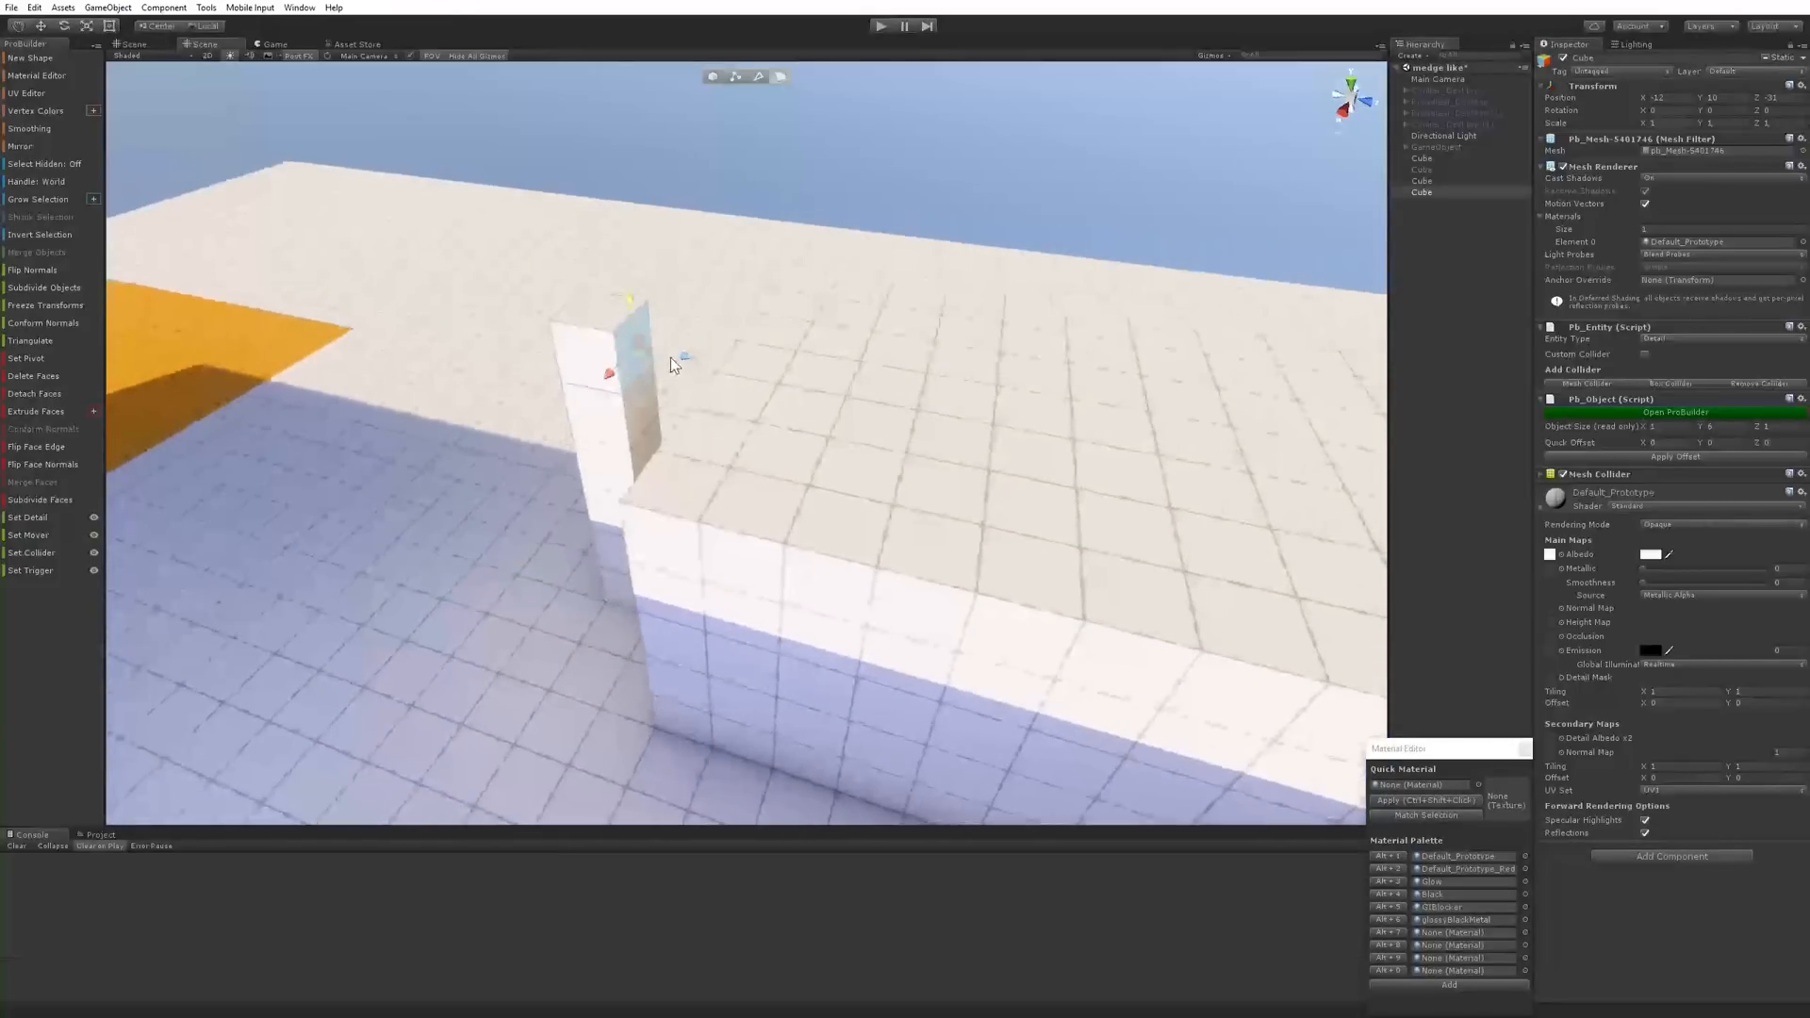
pyautogui.keyDown('shift'); pyautogui.click(675, 343); pyautogui.keyUp('shift')
pyautogui.click(638, 361)
pyautogui.moveTo(683, 360); pyautogui.dragTo(891, 405)
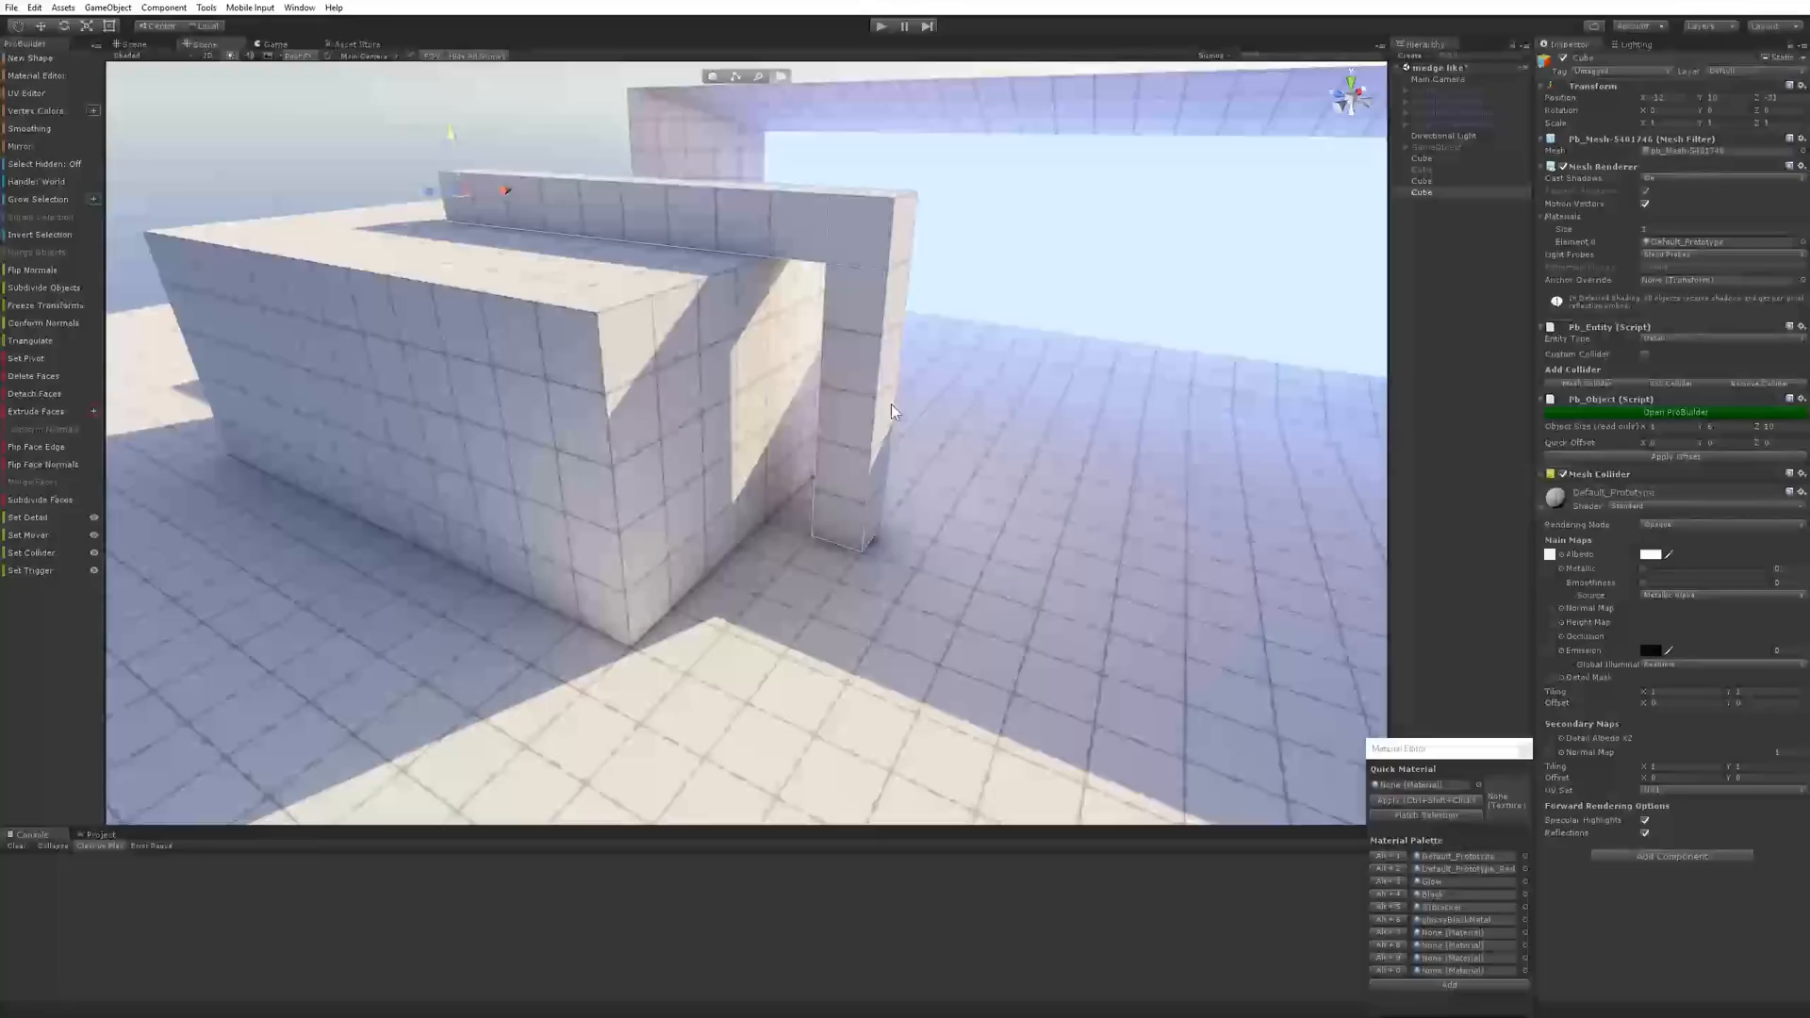
# Enable Visualize Voxels in the debug tools of the Main Camera's SEGI script
pyautogui.click(1438, 80)
pyautogui.keyDown('alt'); pyautogui.moveTo(980, 347); pyautogui.dragTo(966, 322); pyautogui.keyUp('alt')
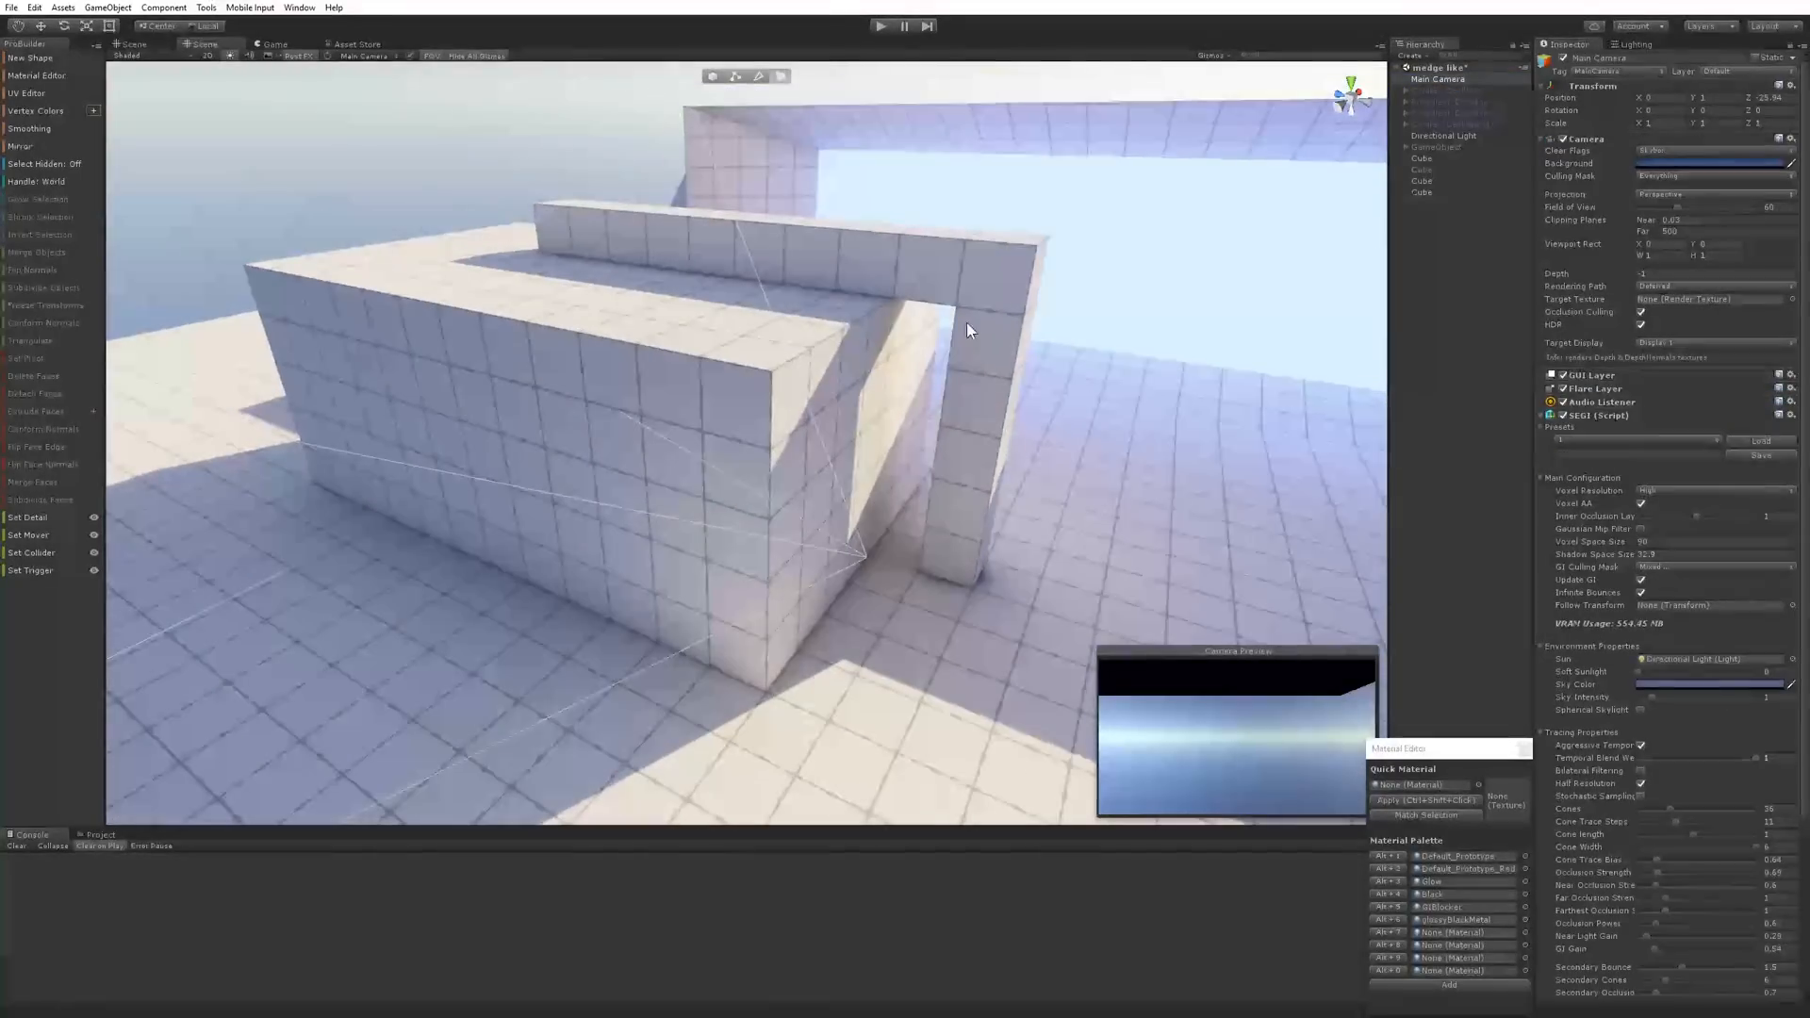
pyautogui.scroll(-5, 1672, 512)
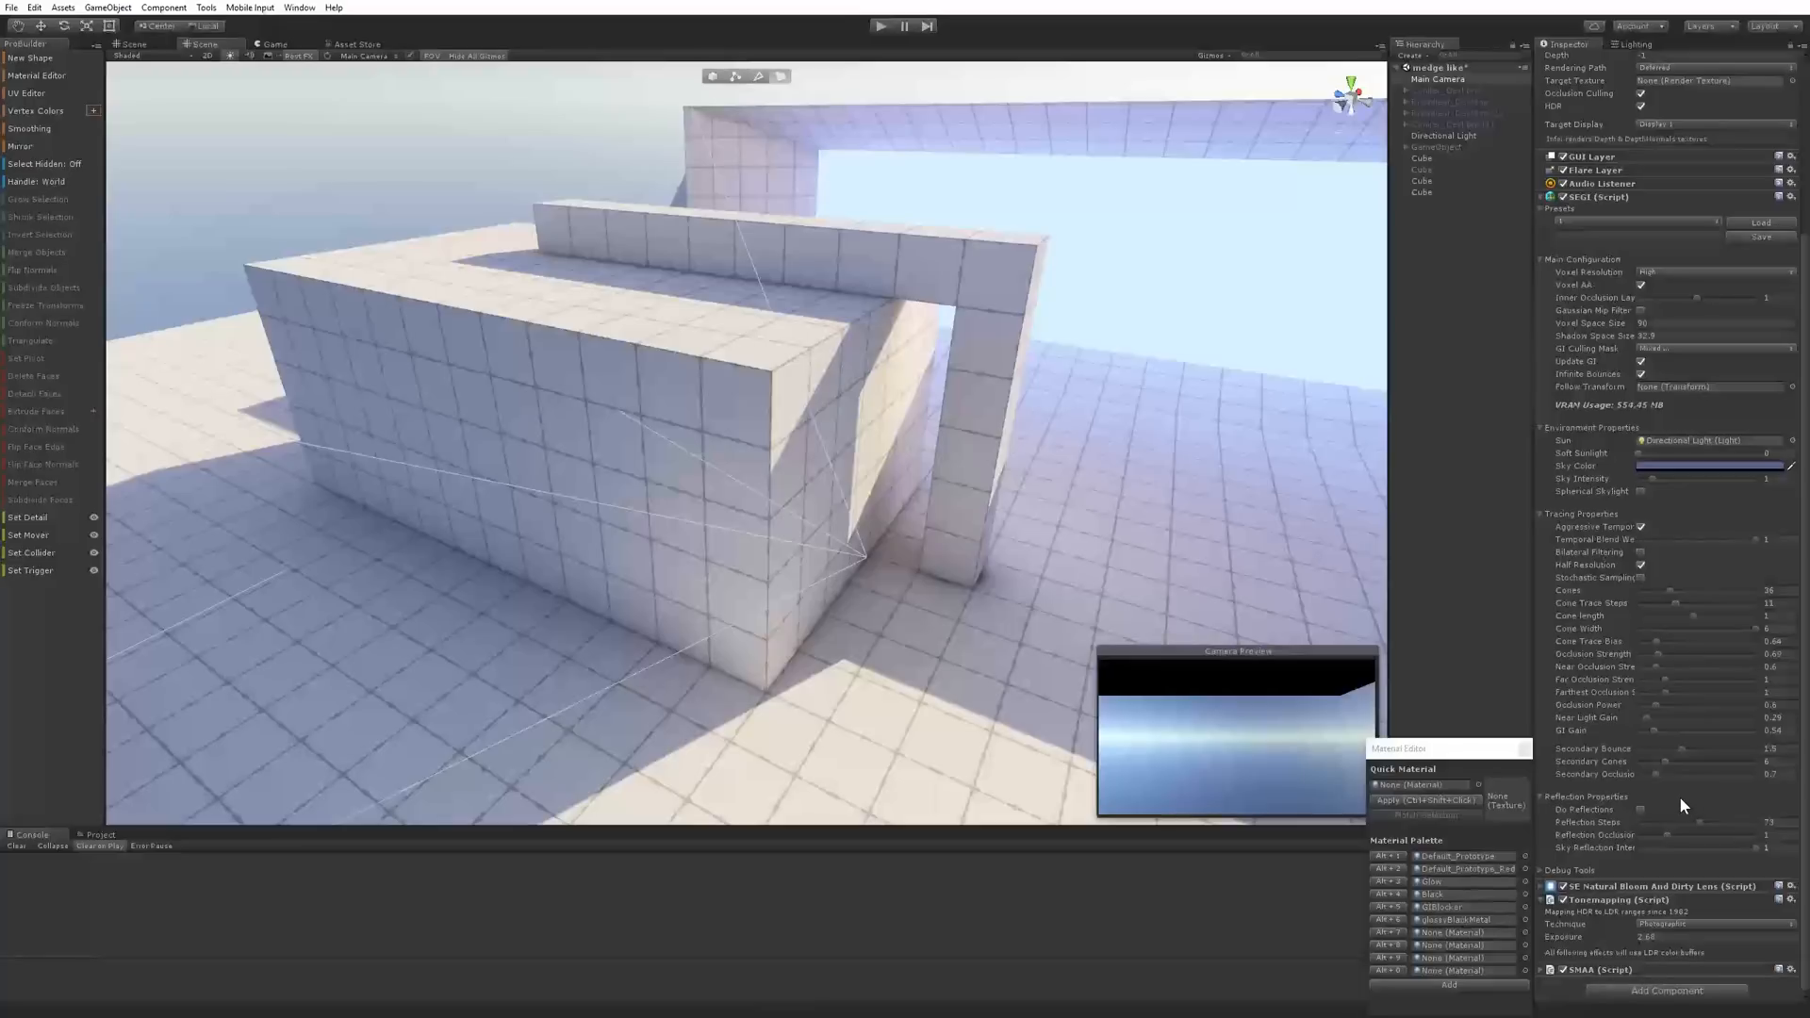
pyautogui.click(1543, 871)
pyautogui.click(1641, 869)
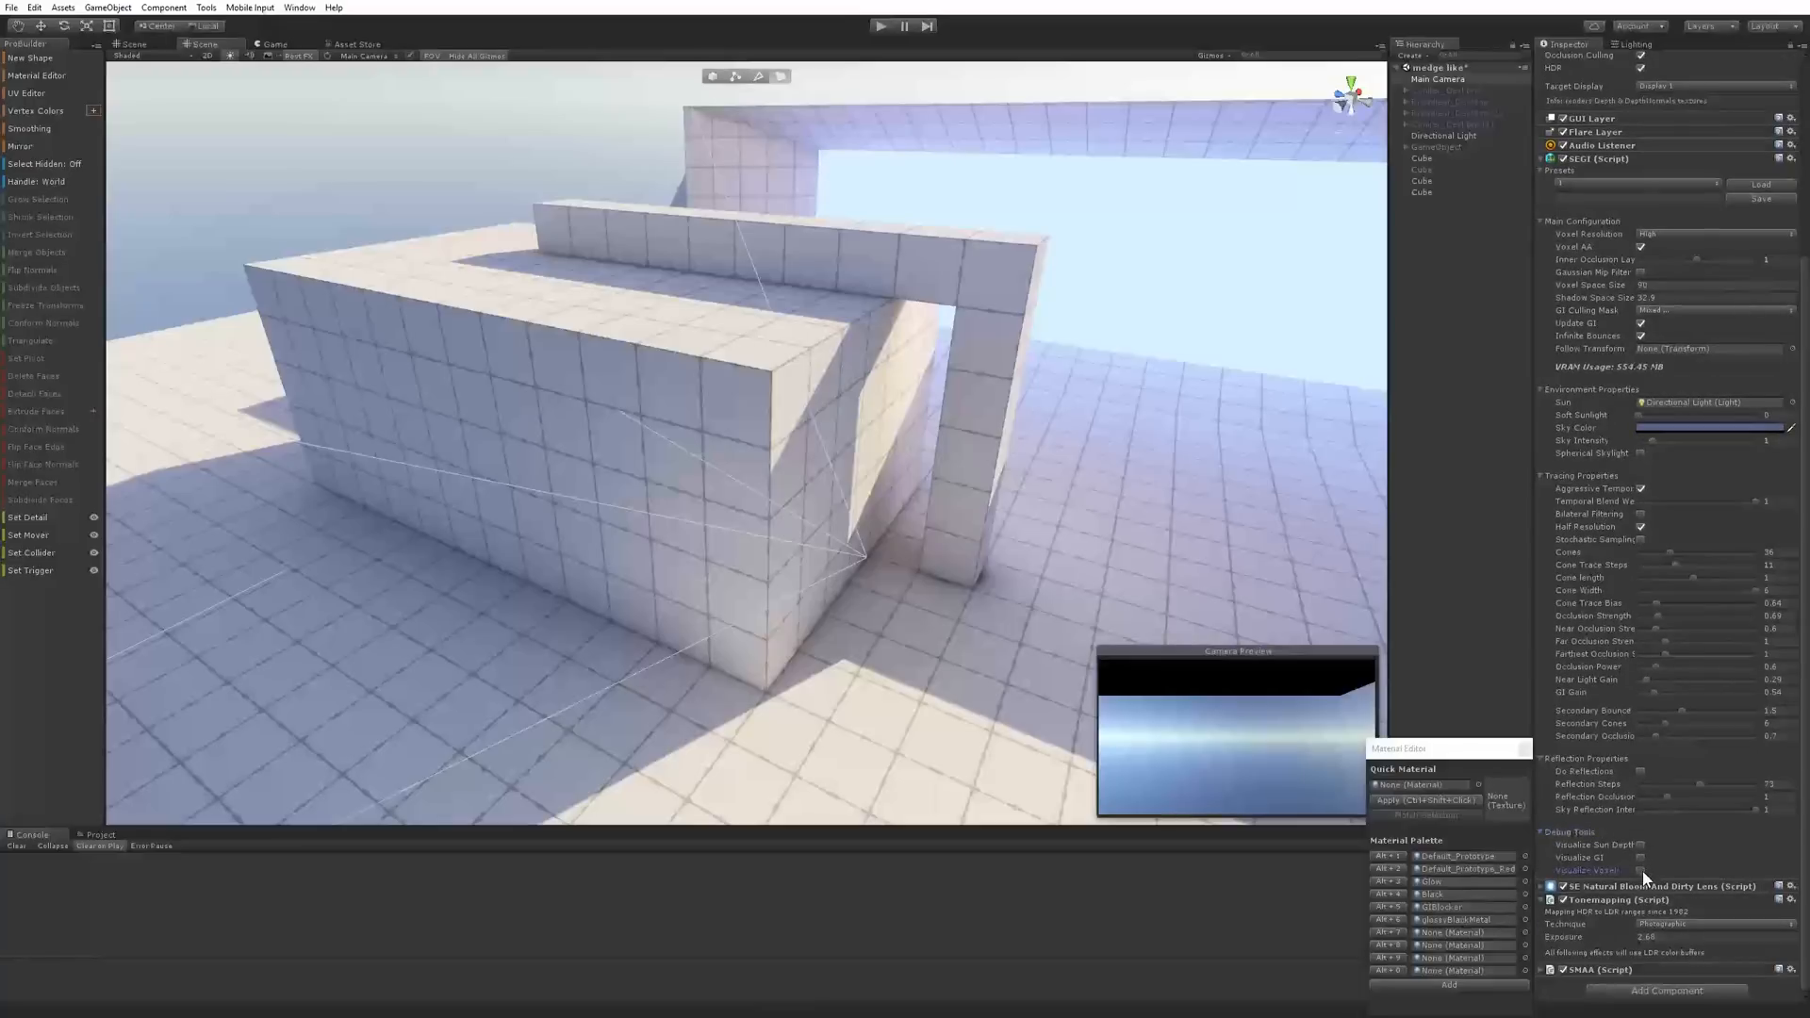
# Examine the voxelized block, pillar and beam from both sides, including the narrow gap behind the pillar
pyautogui.keyDown('alt'); pyautogui.moveTo(1079, 591); pyautogui.dragTo(717, 604); pyautogui.keyUp('alt')
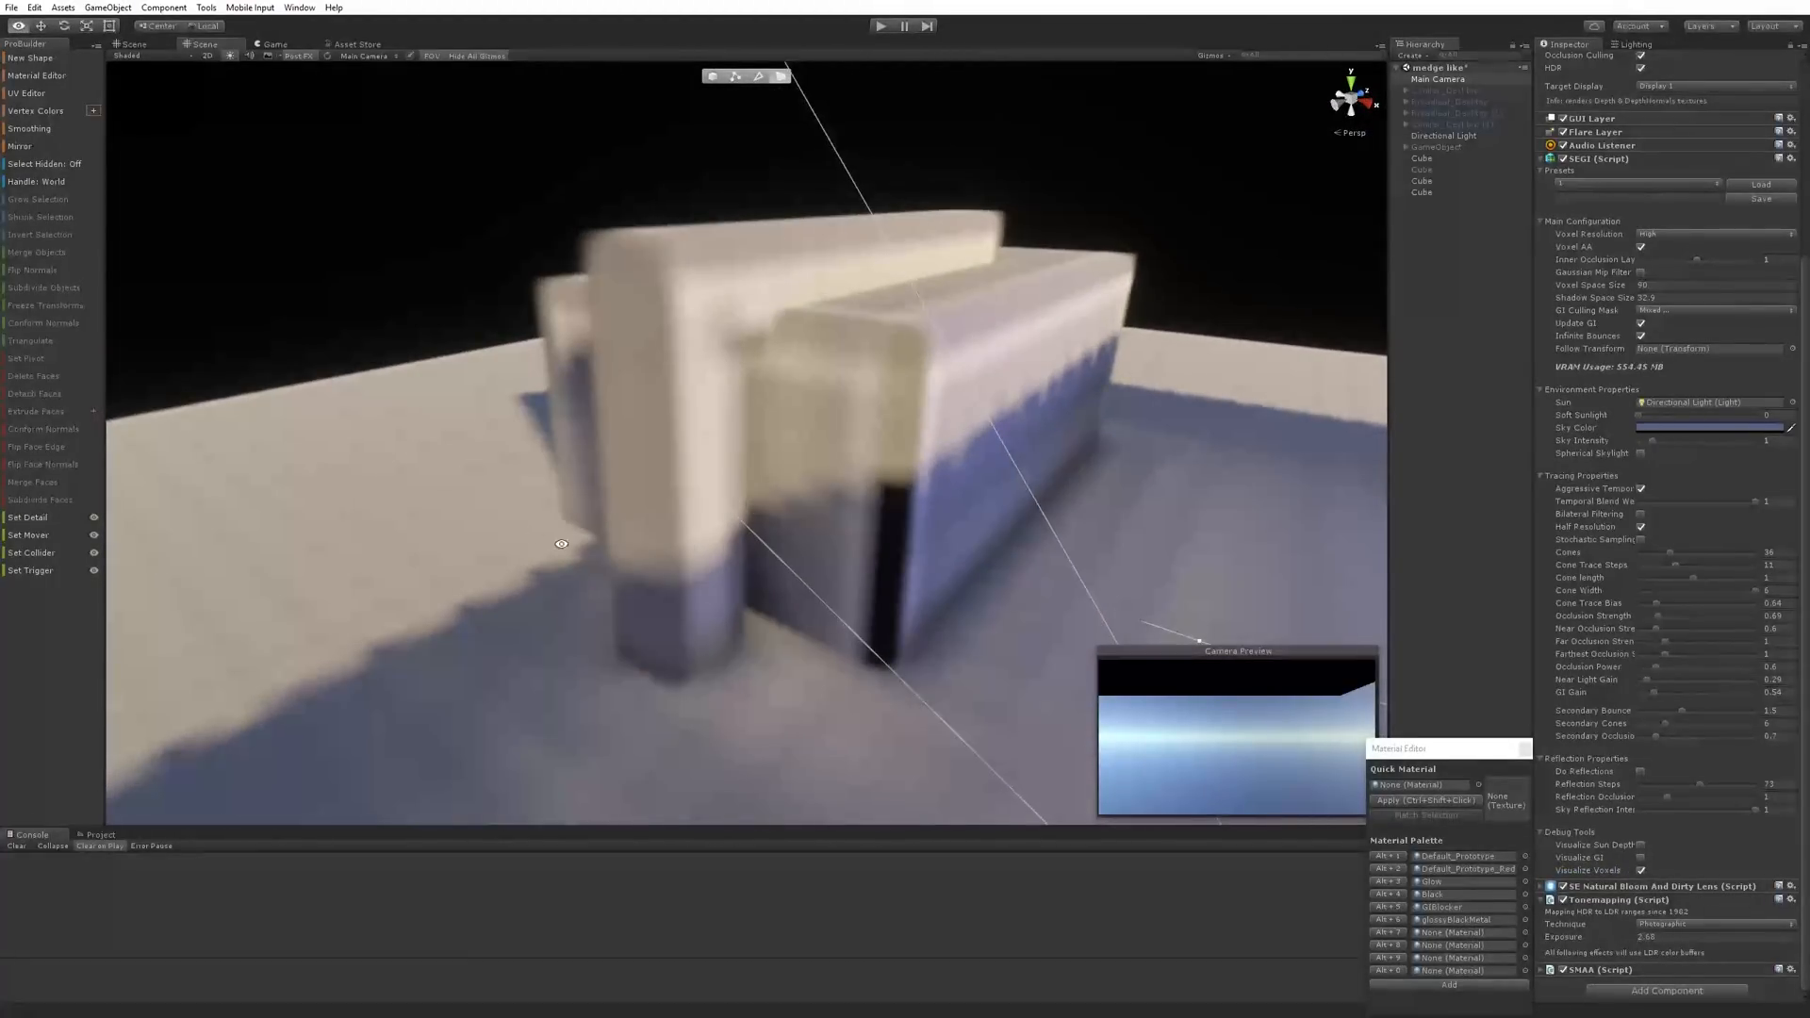
pyautogui.moveTo(561, 543)
pyautogui.keyDown('alt'); pyautogui.mouseDown()
pyautogui.moveTo(1022, 529)
pyautogui.moveTo(557, 529)
pyautogui.mouseUp(); pyautogui.keyUp('alt')
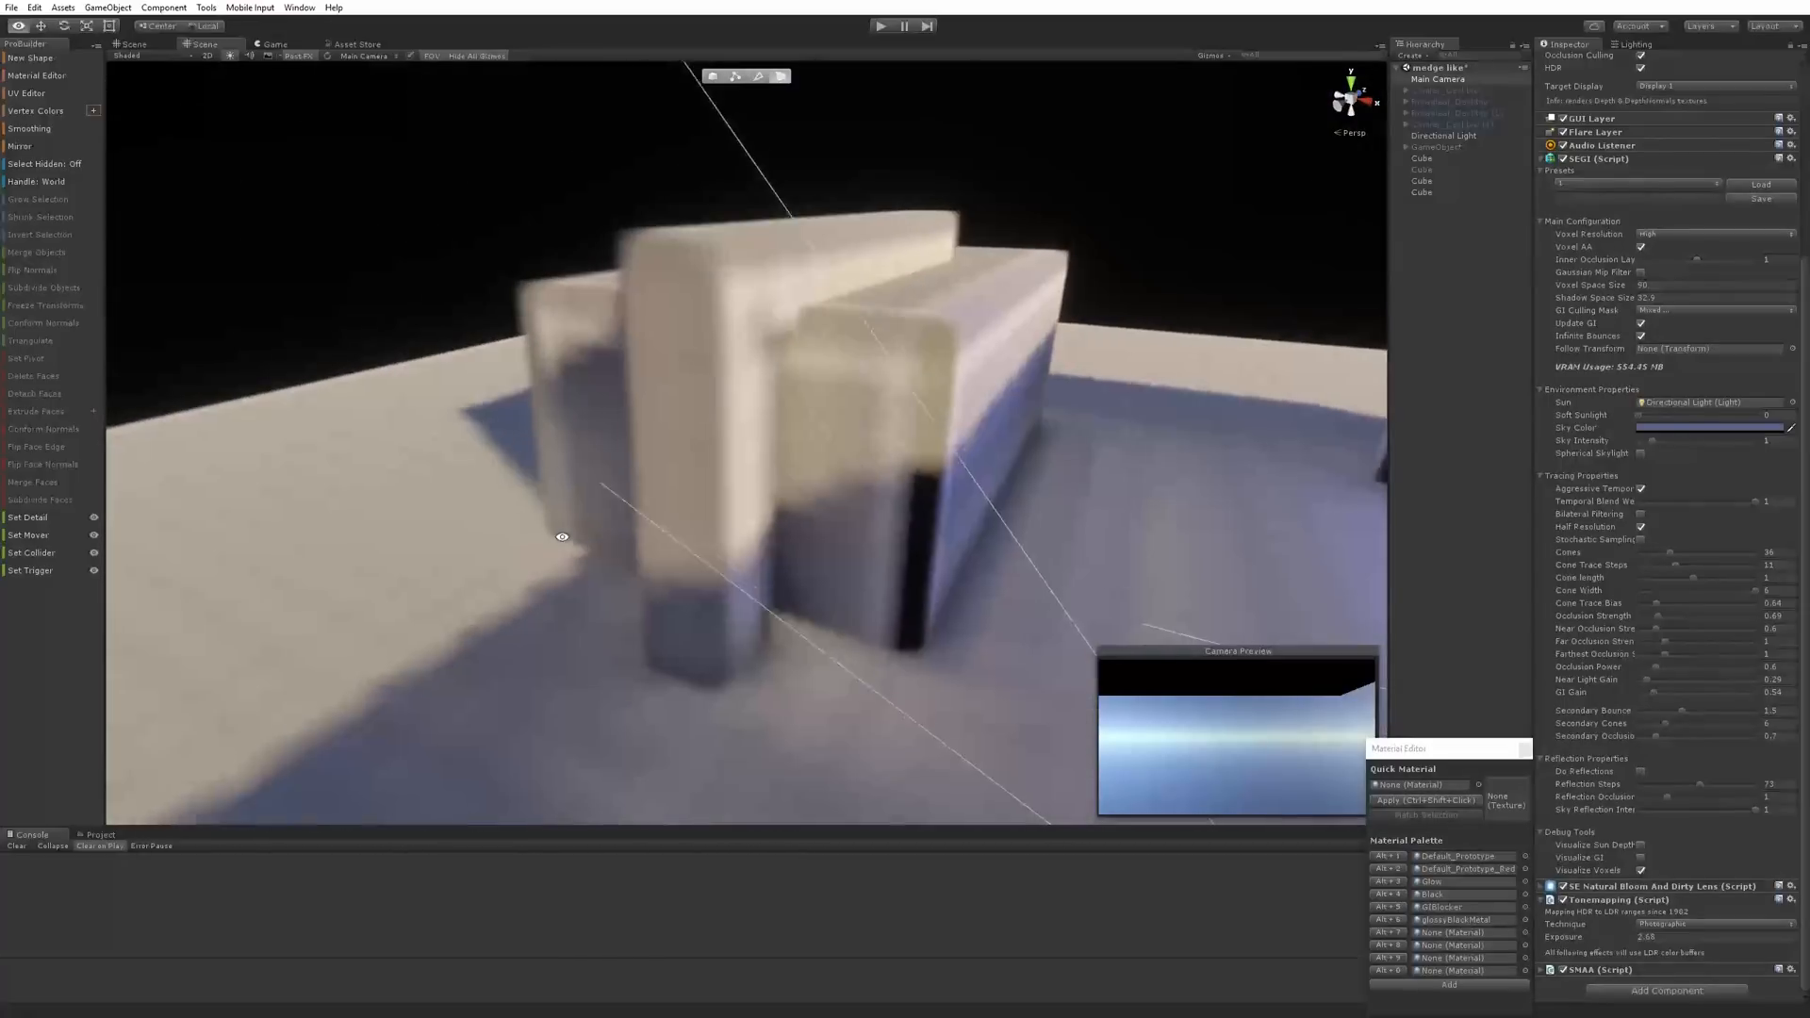
pyautogui.keyDown('alt'); pyautogui.moveTo(1059, 504); pyautogui.dragTo(1352, 499); pyautogui.keyUp('alt')
pyautogui.keyDown('alt'); pyautogui.moveTo(813, 429); pyautogui.dragTo(872, 447); pyautogui.keyUp('alt')
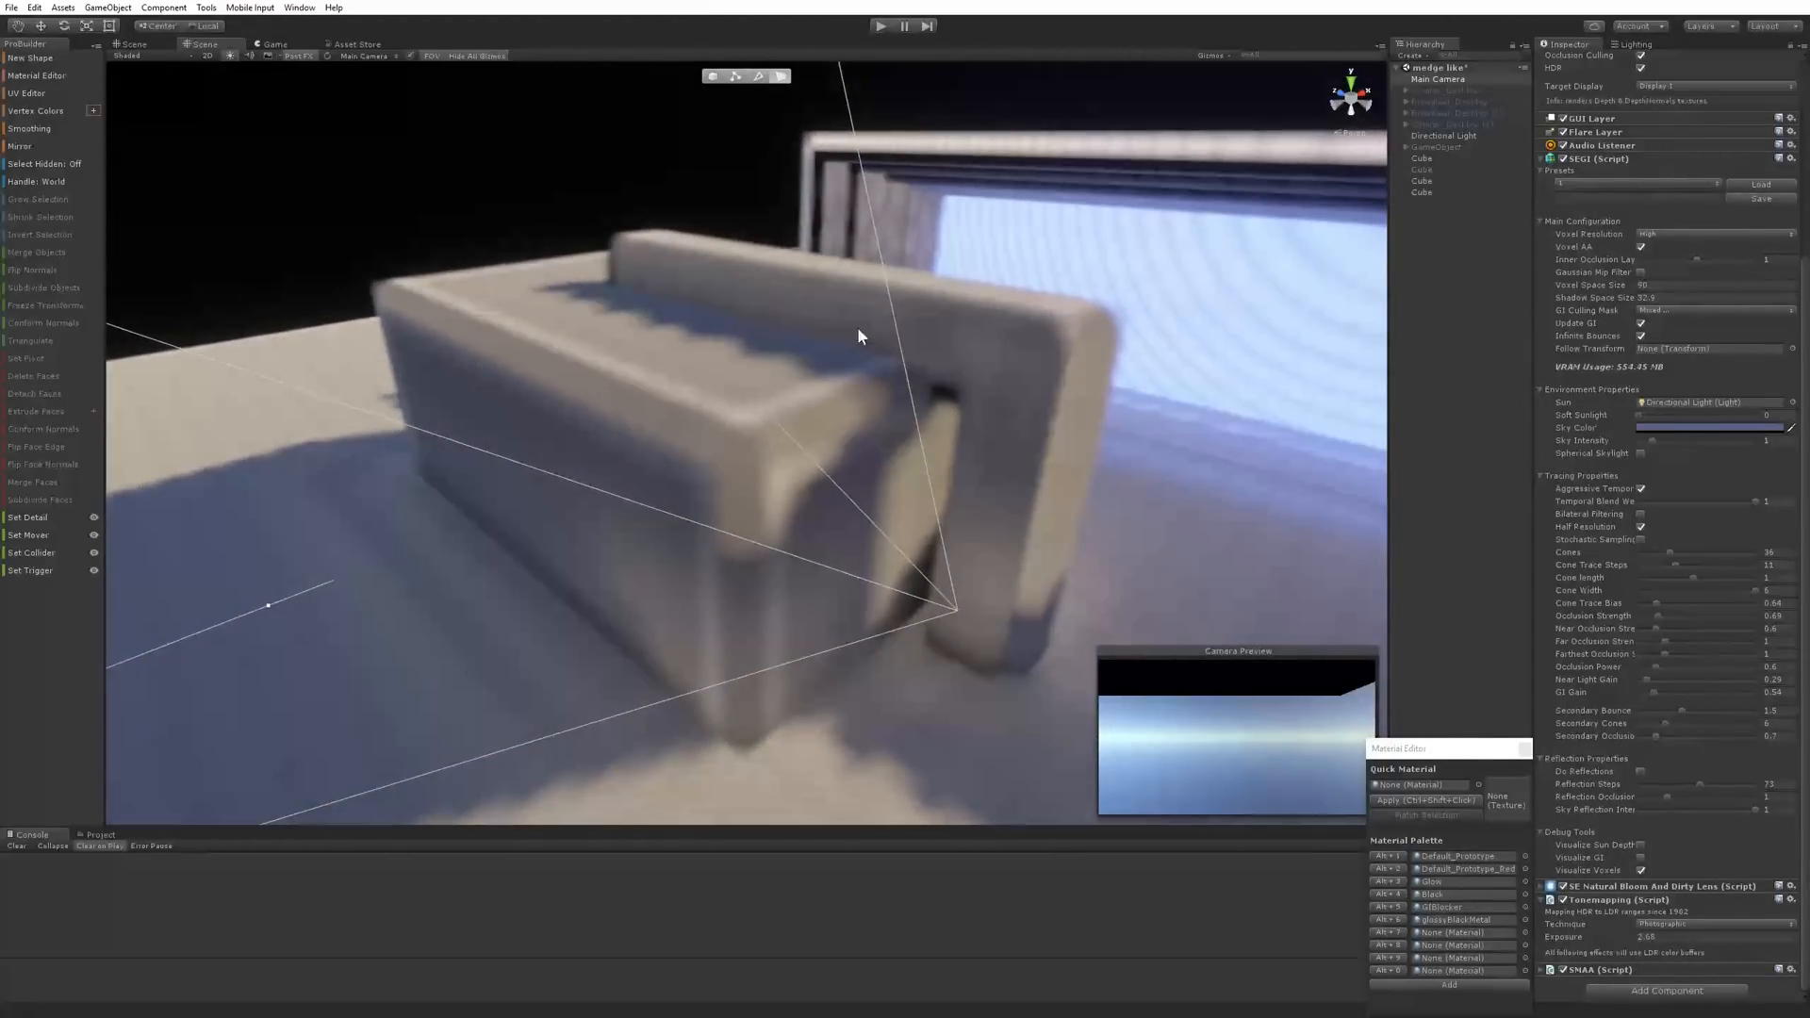
pyautogui.keyDown('alt'); pyautogui.moveTo(593, 465); pyautogui.dragTo(581, 518); pyautogui.keyUp('alt')
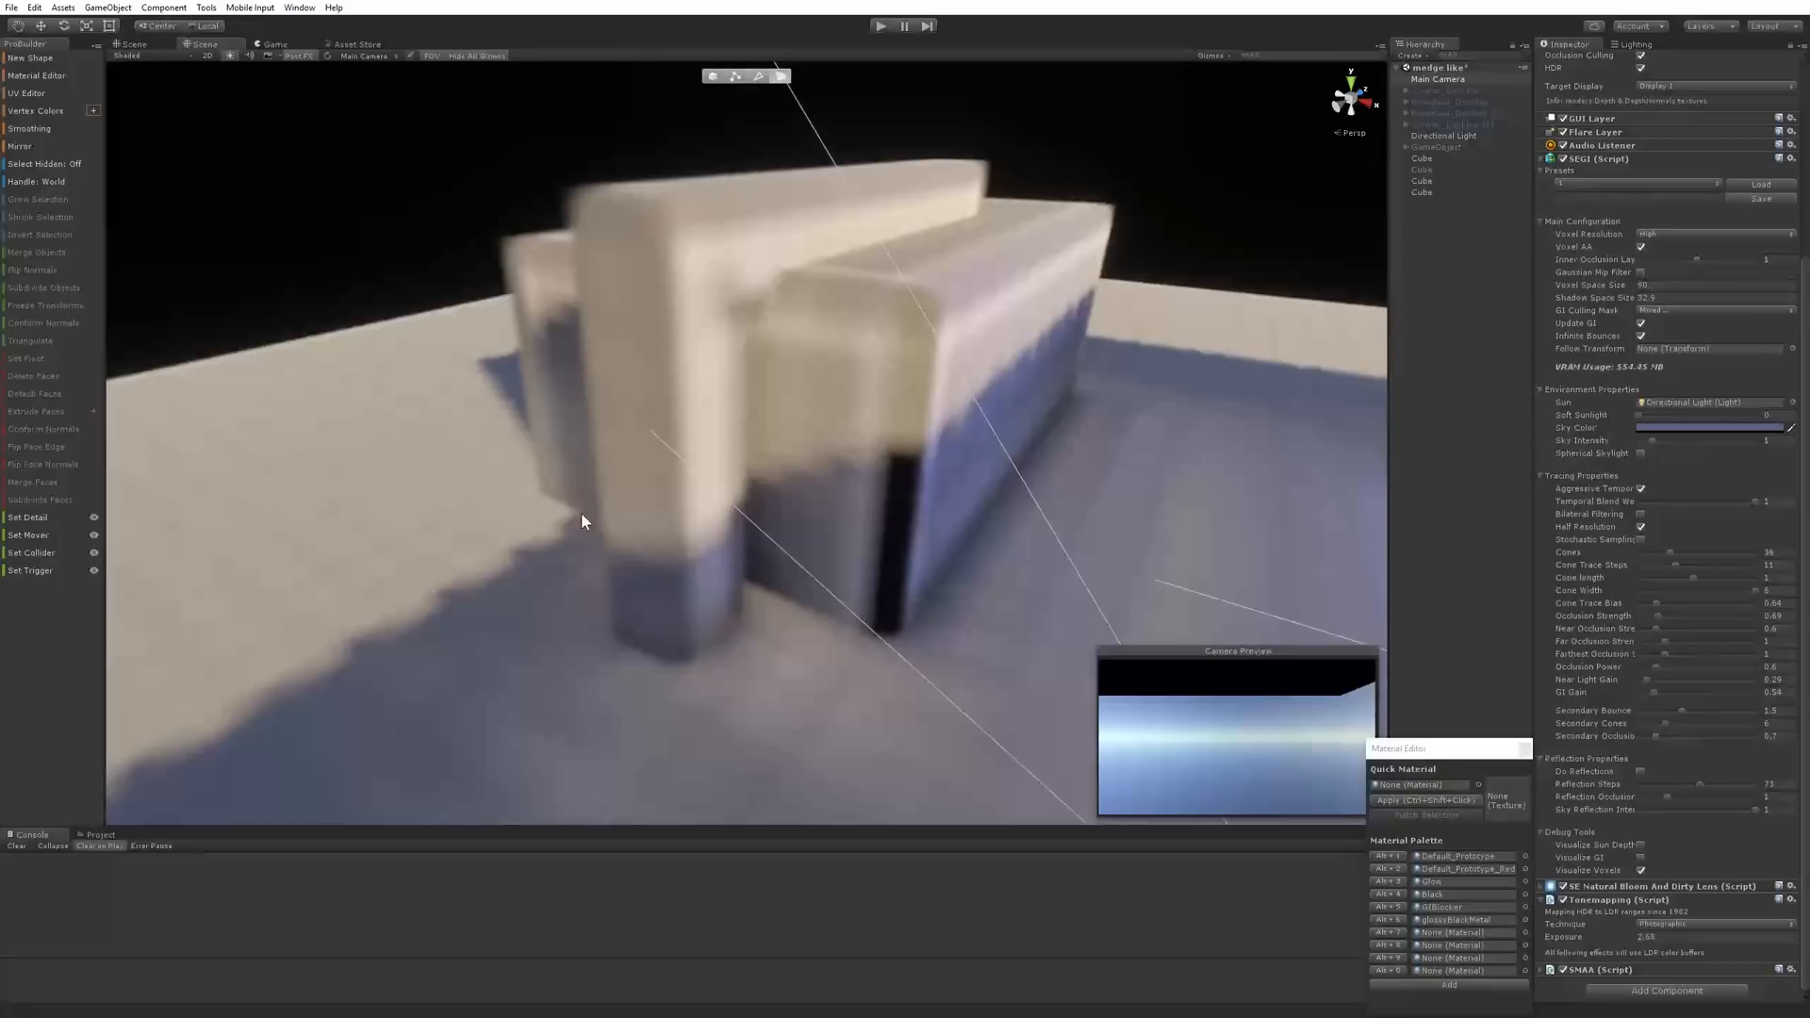
pyautogui.keyDown('alt'); pyautogui.moveTo(803, 487); pyautogui.dragTo(894, 526); pyautogui.keyUp('alt')
pyautogui.keyDown('alt'); pyautogui.moveTo(809, 477); pyautogui.dragTo(755, 453); pyautogui.keyUp('alt')
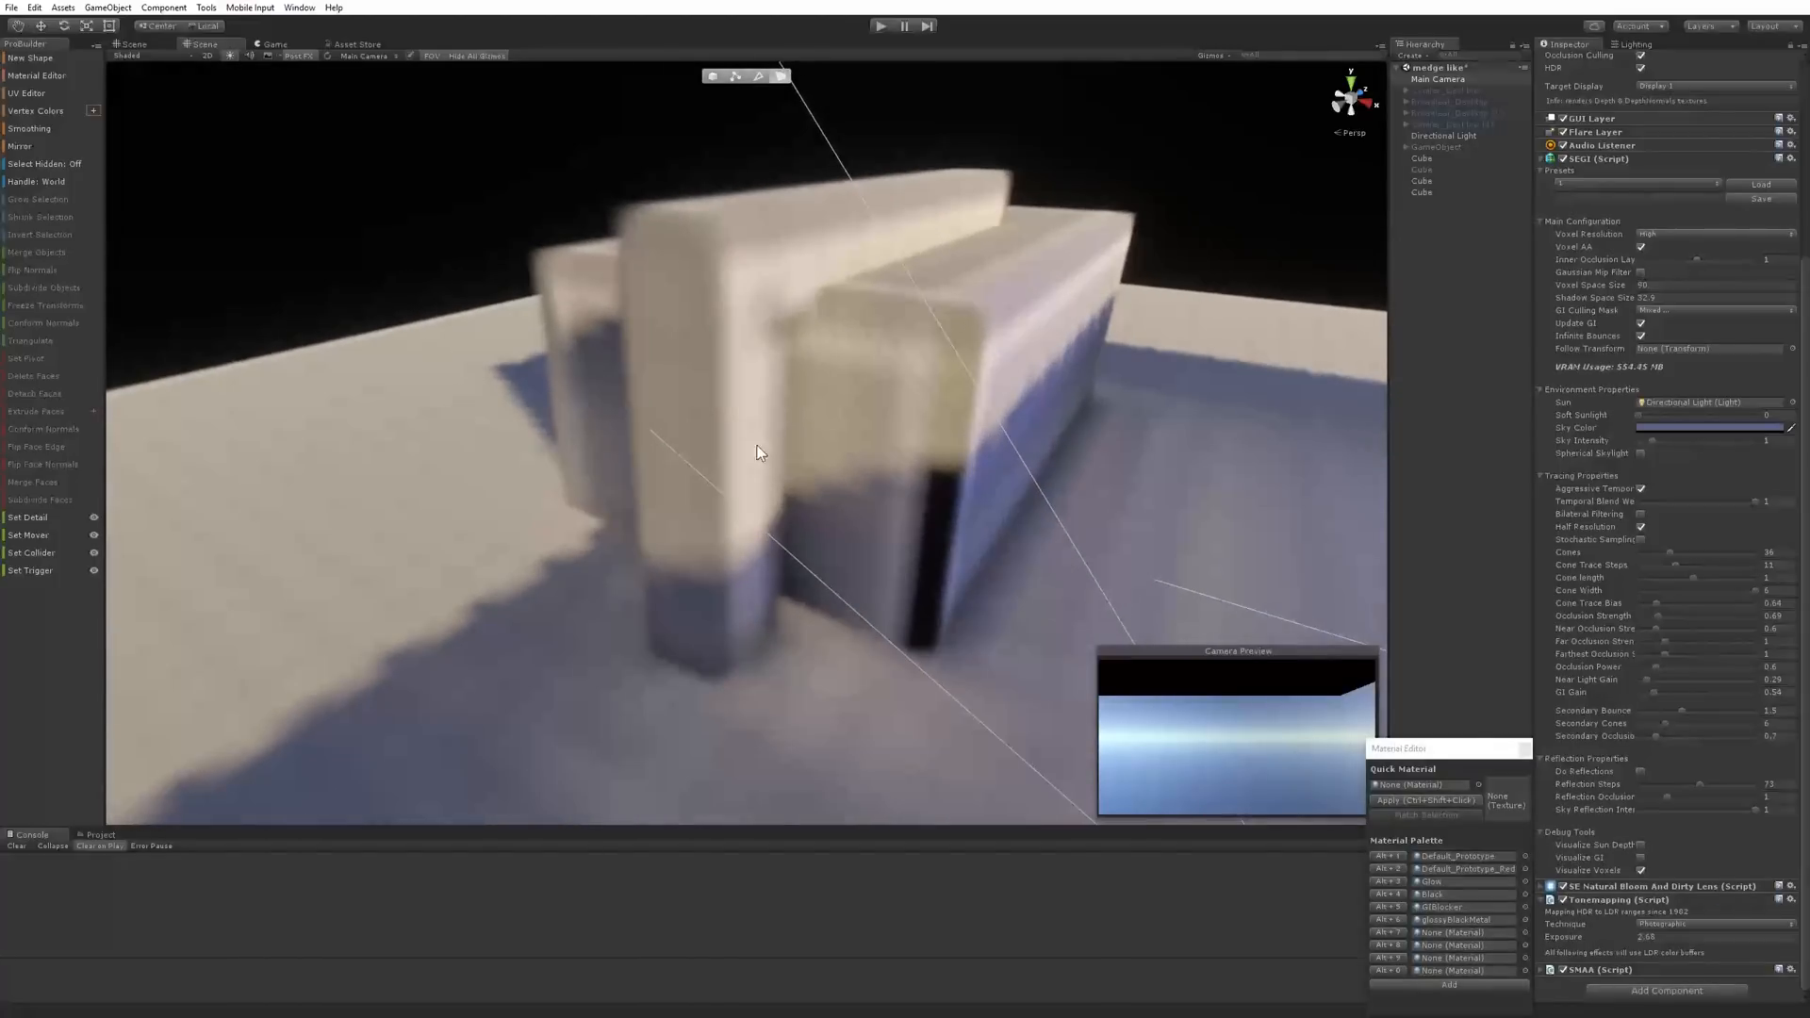
pyautogui.keyDown('alt'); pyautogui.moveTo(812, 337); pyautogui.dragTo(687, 384); pyautogui.keyUp('alt')
# Turn off Visualize Voxels and view the block and pillar with the normal lighting
pyautogui.click(1641, 871)
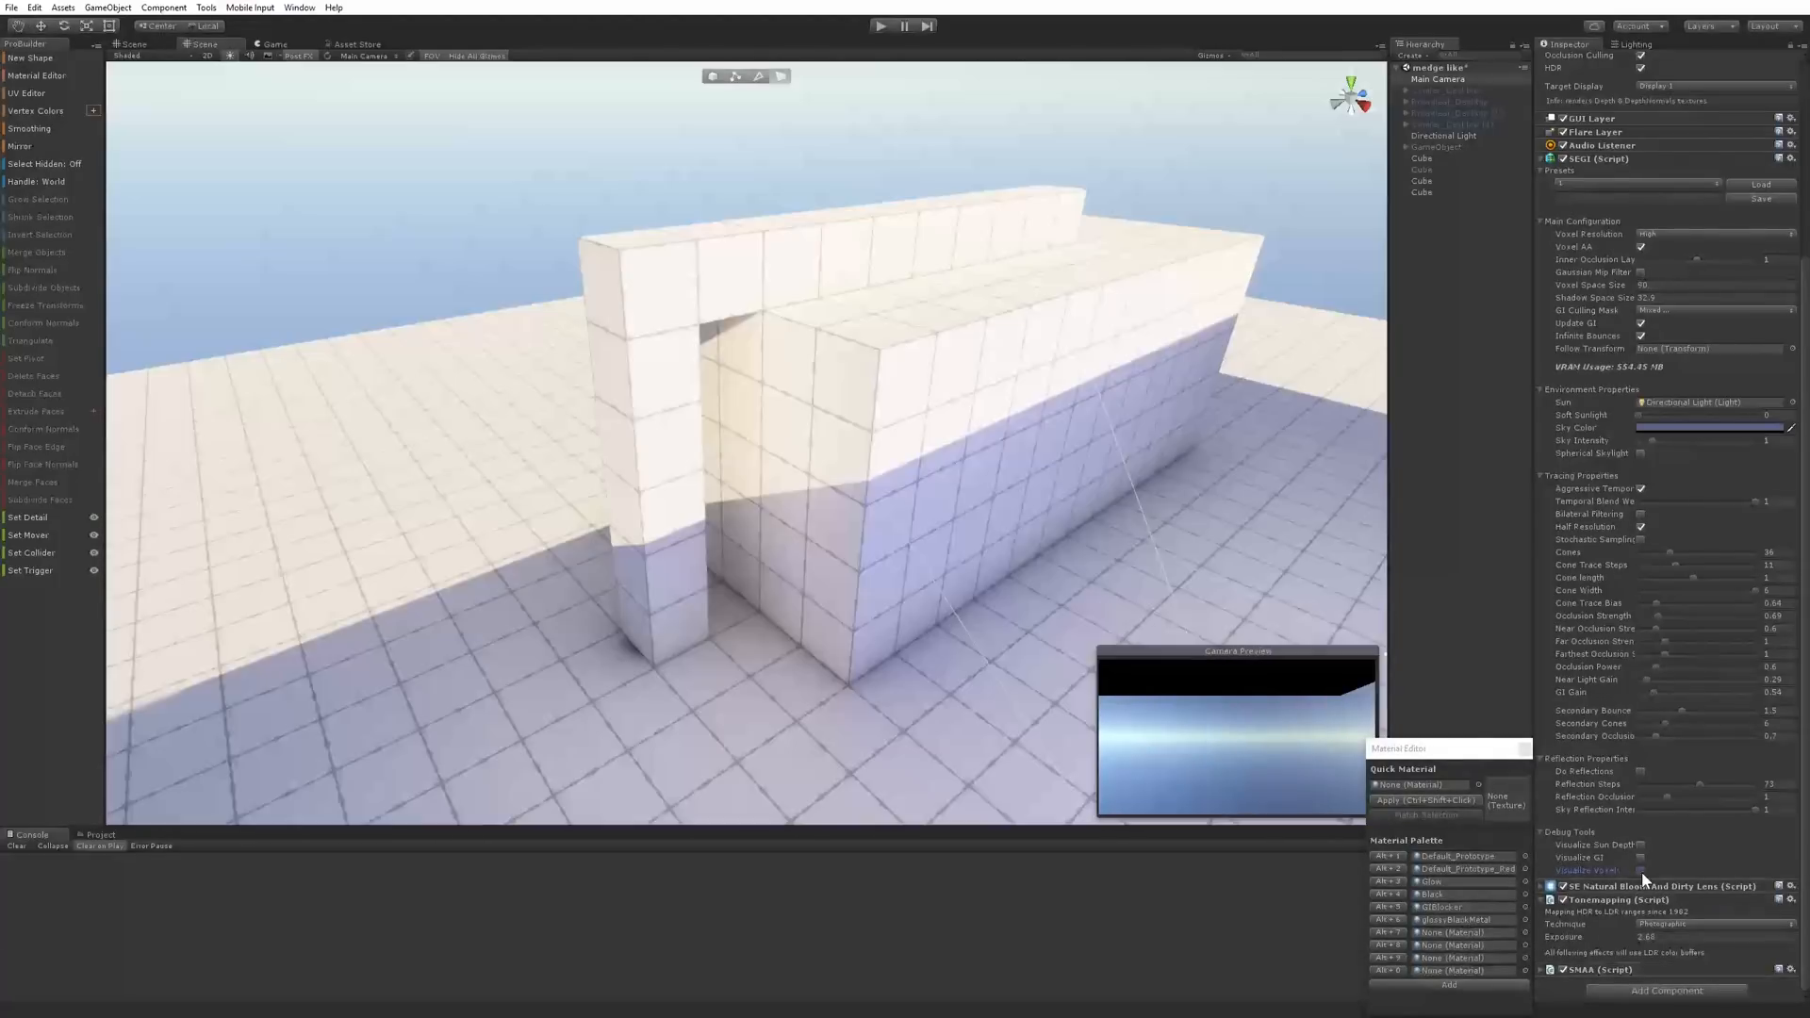
pyautogui.keyDown('alt'); pyautogui.moveTo(848, 528); pyautogui.dragTo(623, 478); pyautogui.keyUp('alt')
pyautogui.click(462, 354)
pyautogui.keyDown('alt'); pyautogui.moveTo(684, 549); pyautogui.dragTo(794, 549); pyautogui.keyUp('alt')
# Reduce the Main Camera's SEGI cone count nearly to its minimum and check the lighting around the block
pyautogui.click(1448, 71)
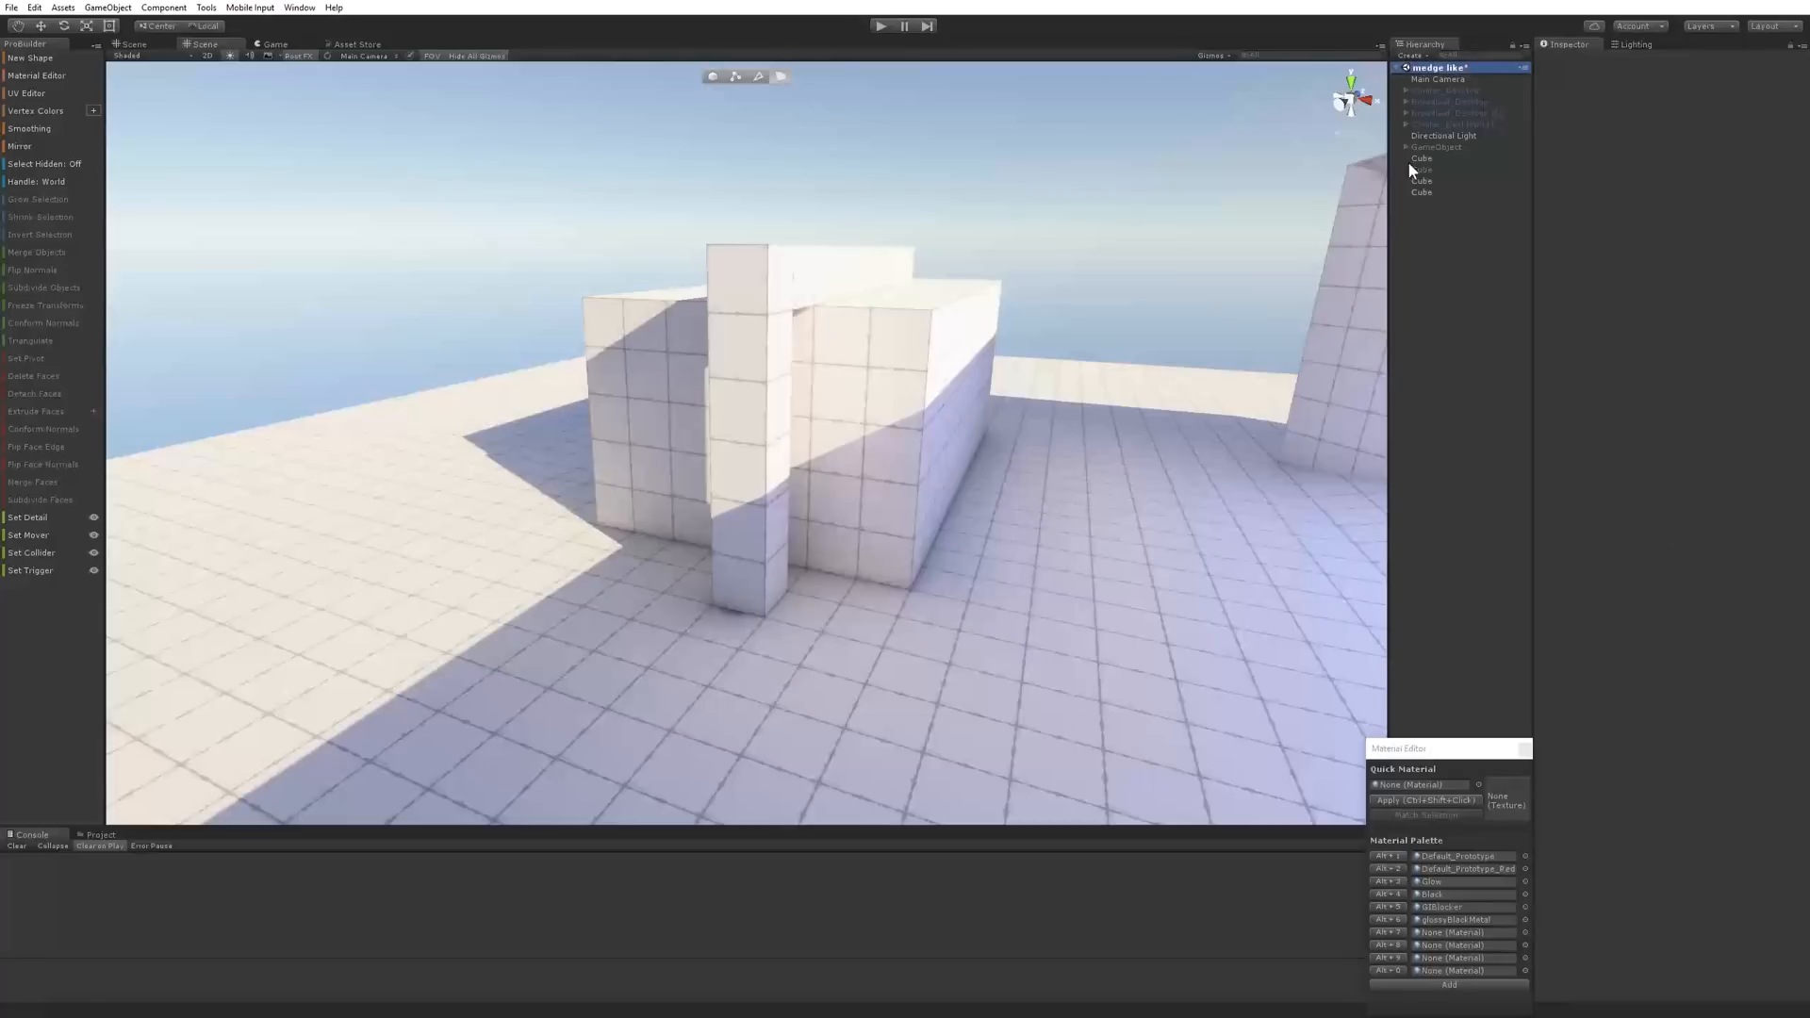
pyautogui.click(1452, 78)
pyautogui.scroll(-3, 1664, 581)
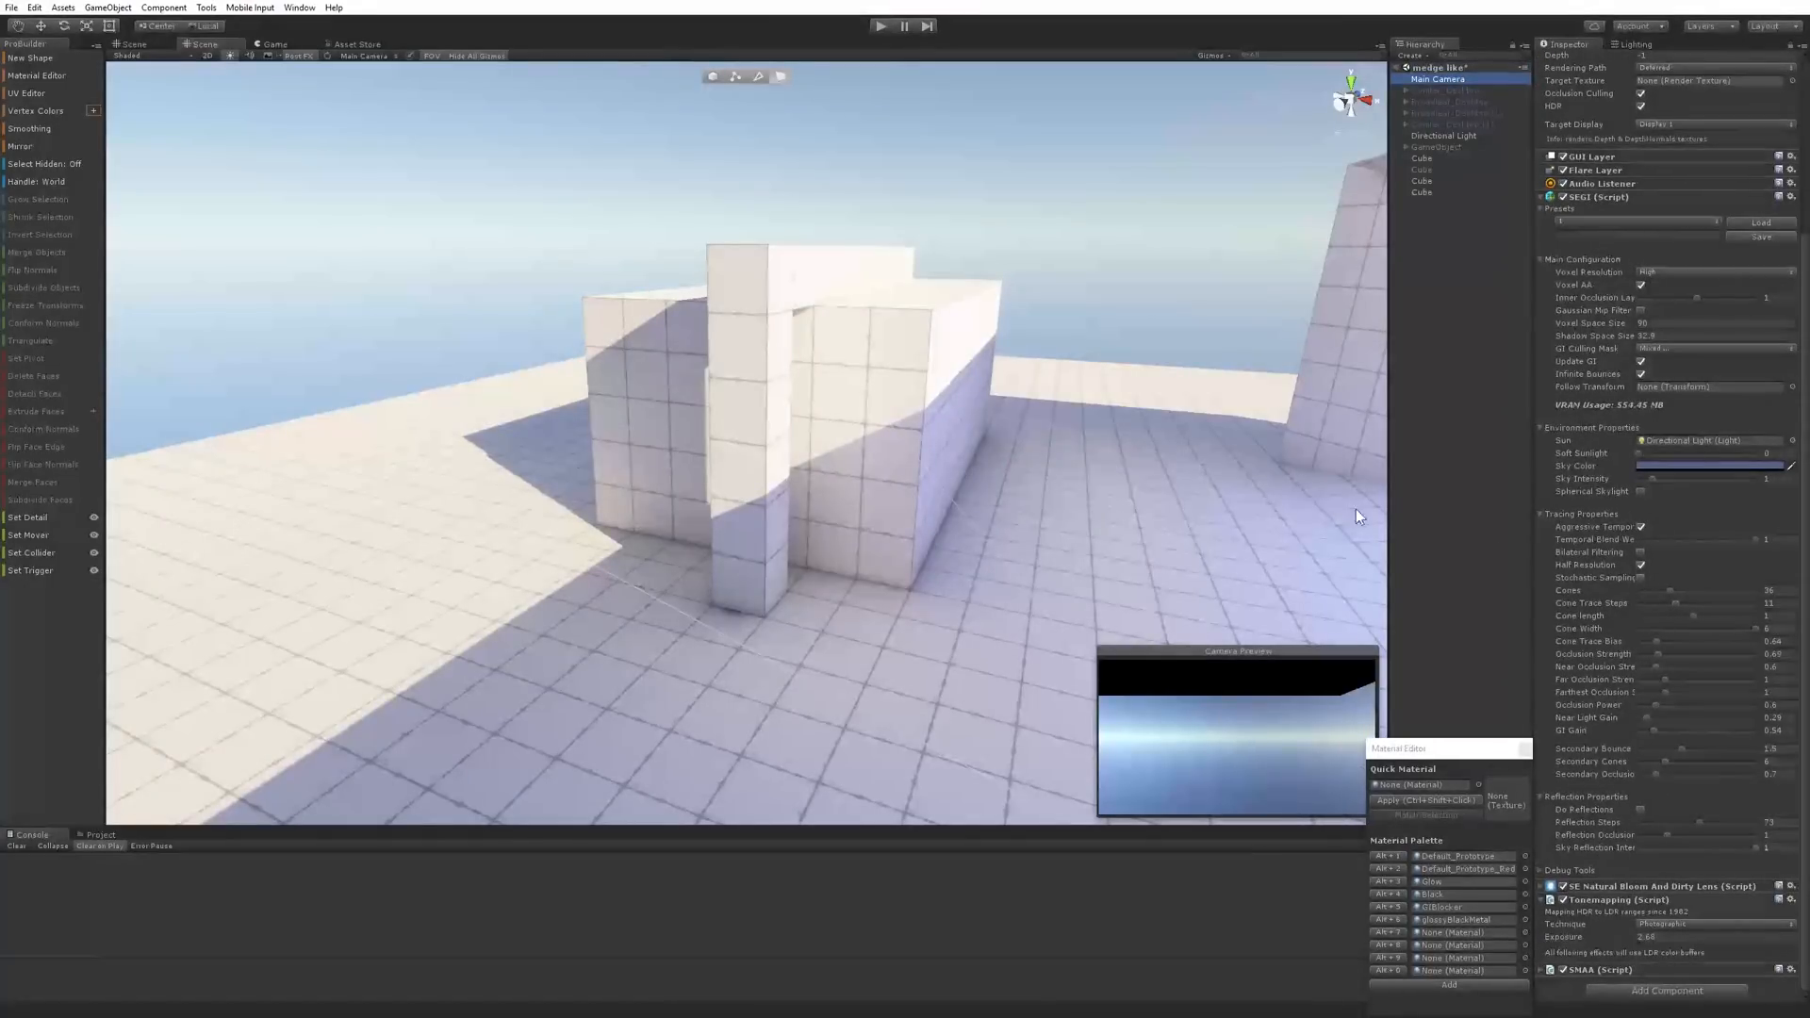
pyautogui.keyDown('alt'); pyautogui.moveTo(1356, 517); pyautogui.dragTo(813, 486); pyautogui.keyUp('alt')
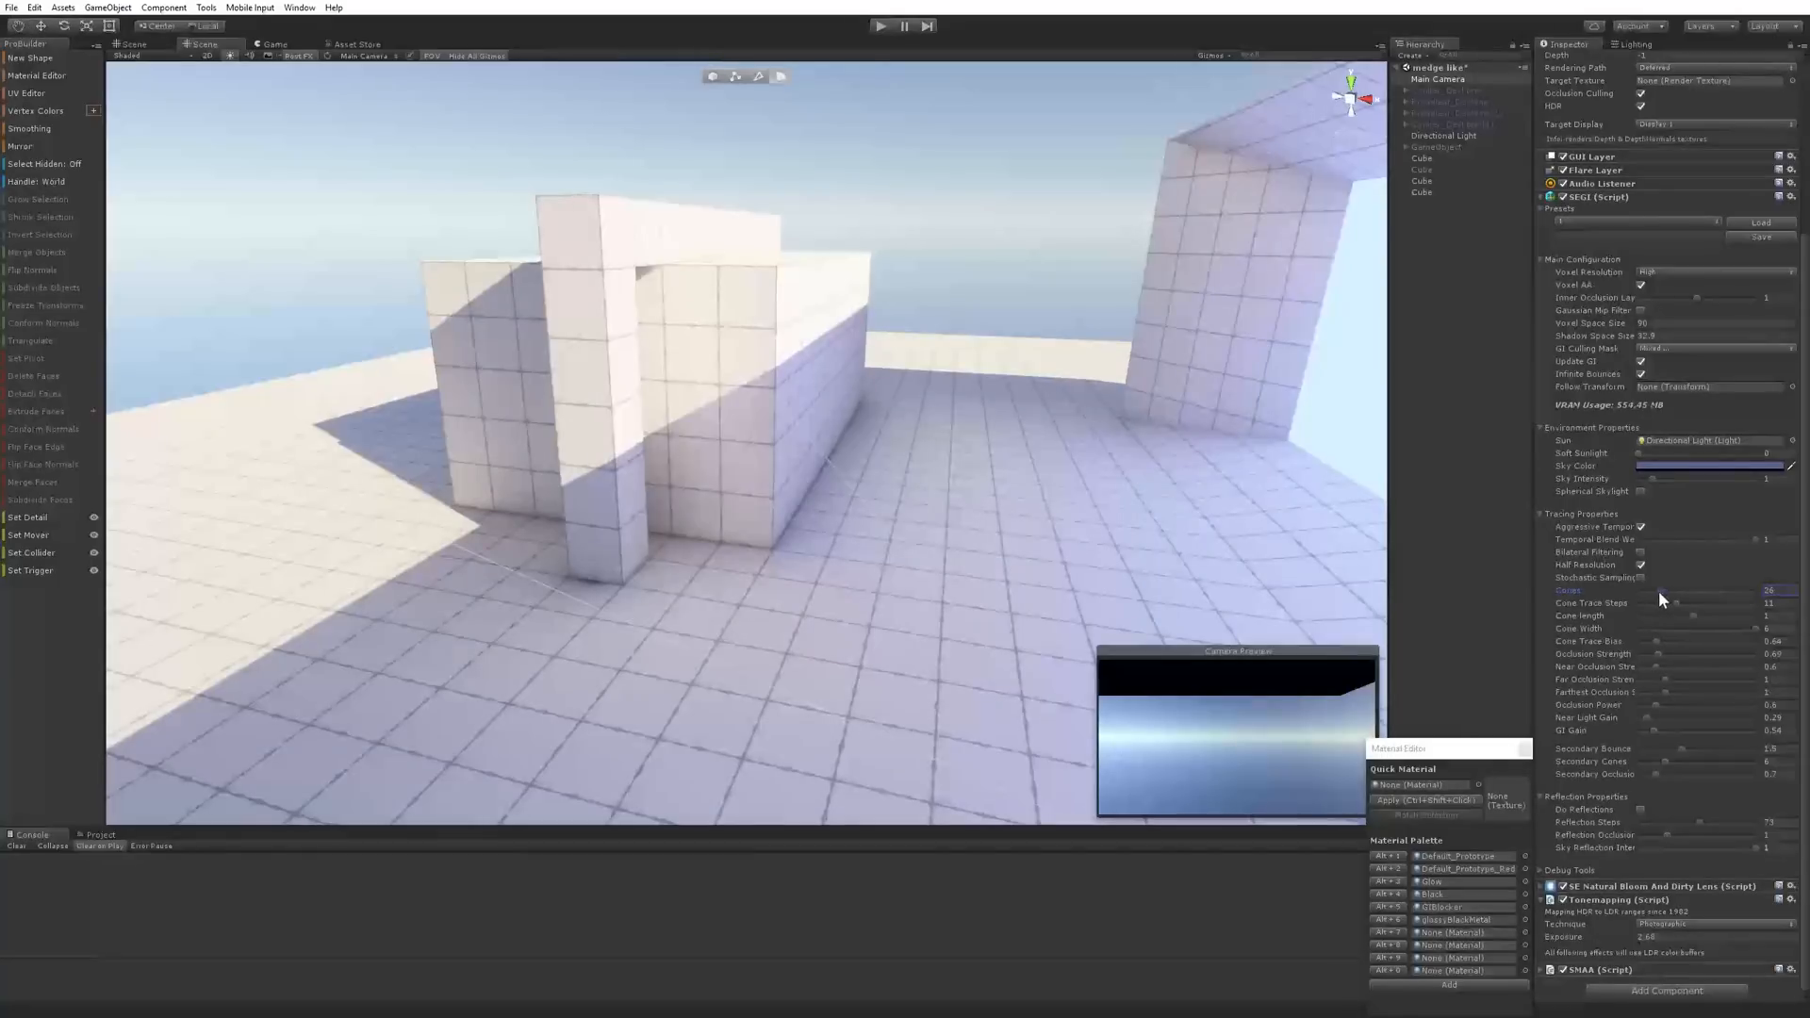
pyautogui.moveTo(1659, 590); pyautogui.dragTo(1639, 594)
pyautogui.keyDown('alt'); pyautogui.moveTo(878, 545); pyautogui.dragTo(820, 525); pyautogui.keyUp('alt')
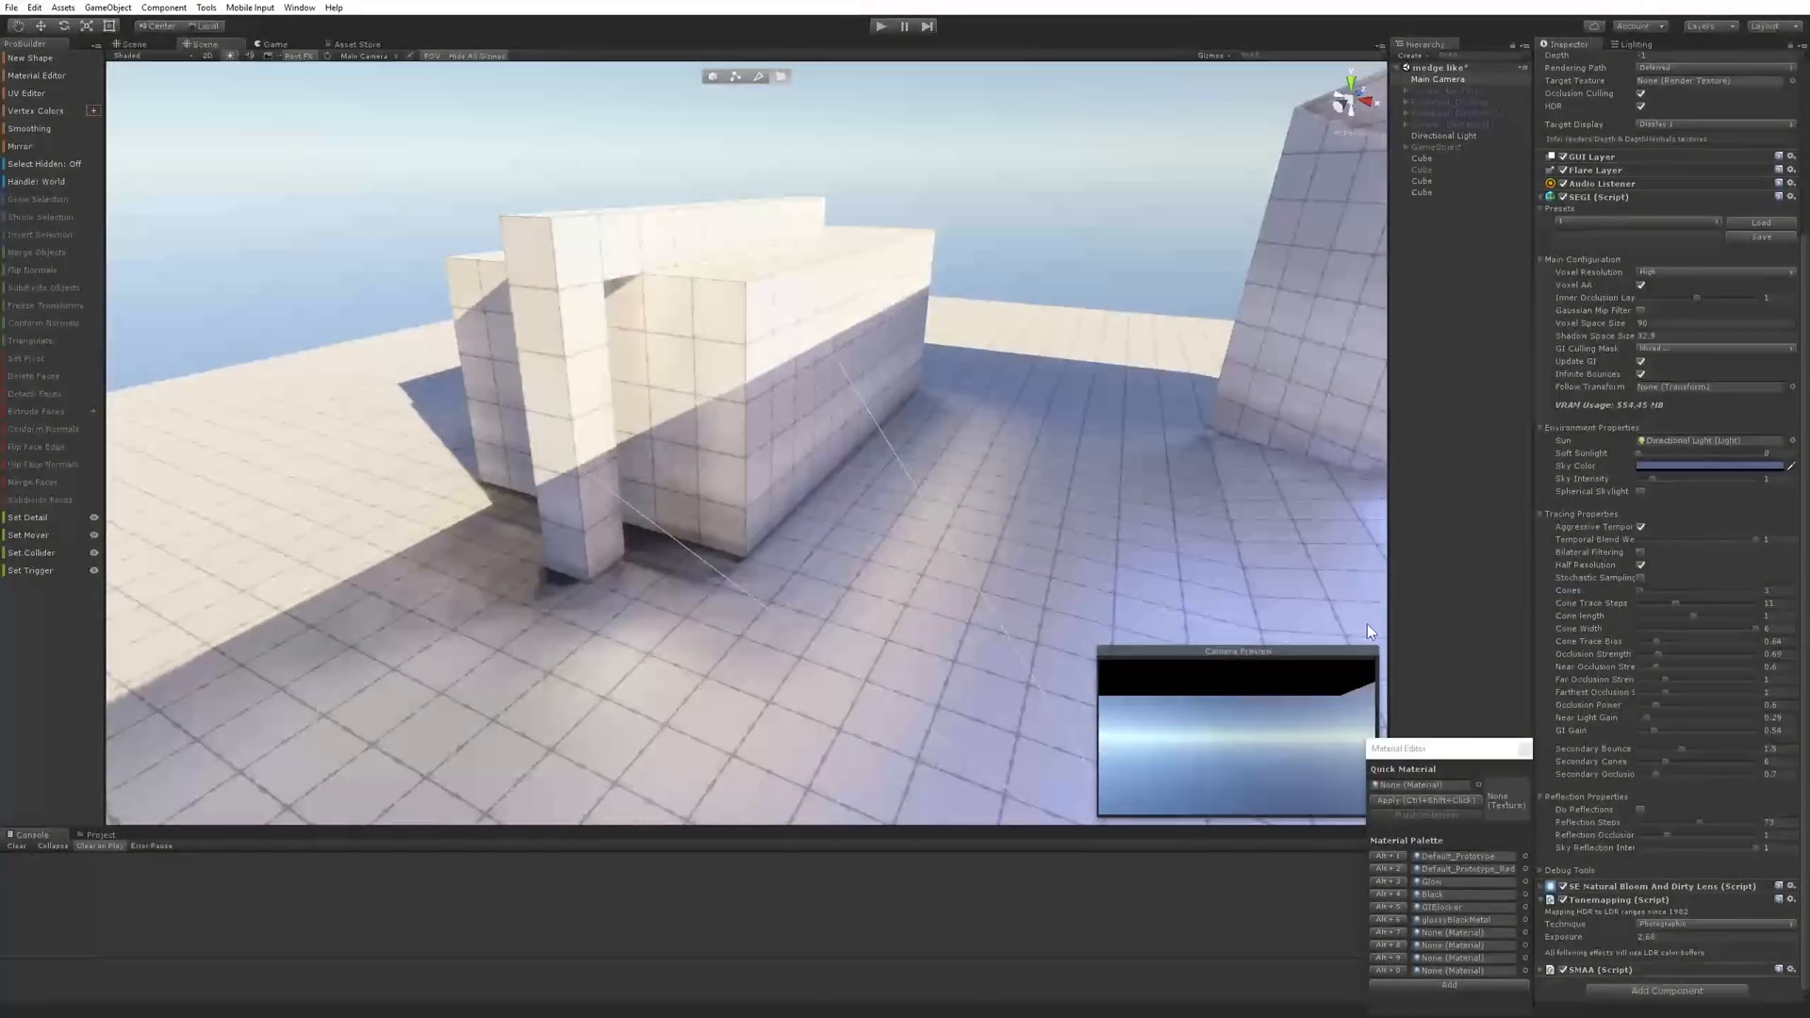
pyautogui.moveTo(1642, 586)
pyautogui.mouseDown()
pyautogui.moveTo(1676, 601)
pyautogui.moveTo(1637, 594)
pyautogui.mouseUp()
# Enable Stochastic Sampling, raise the cone count to 19, and disable the sampling again to compare the lighting
pyautogui.click(1640, 580)
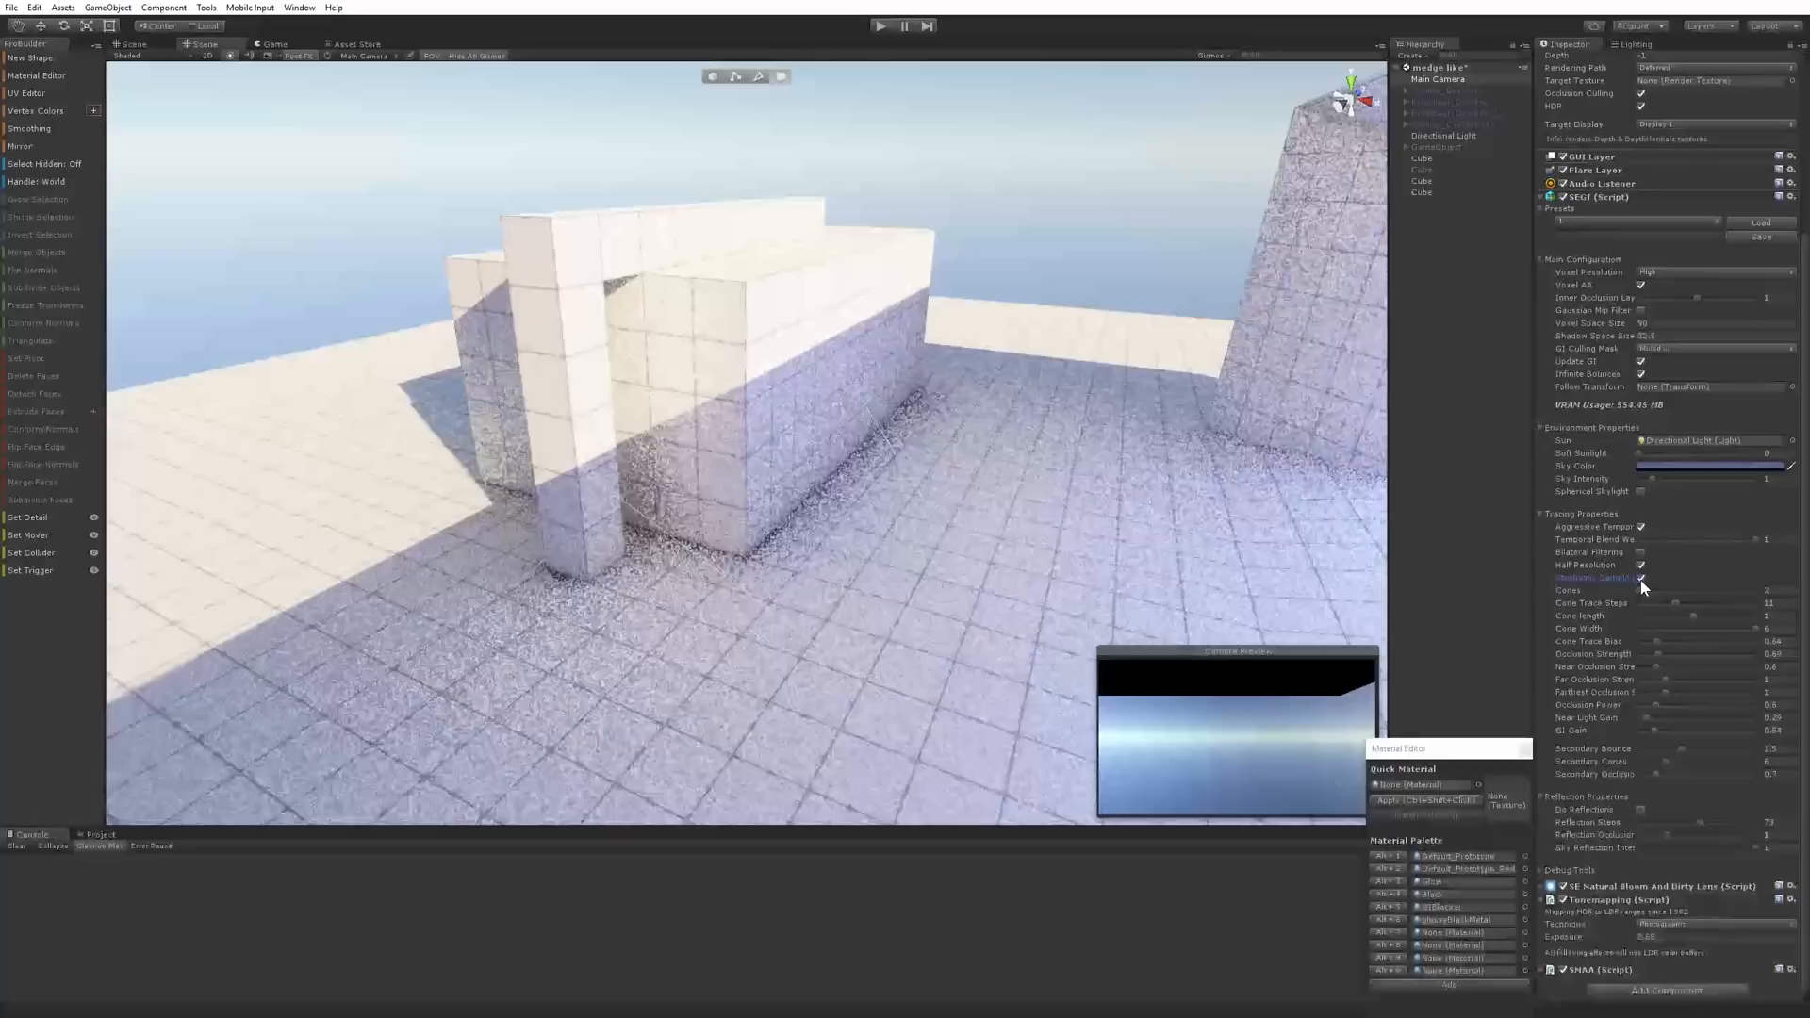
pyautogui.keyDown('alt'); pyautogui.moveTo(780, 557); pyautogui.dragTo(849, 558); pyautogui.keyUp('alt')
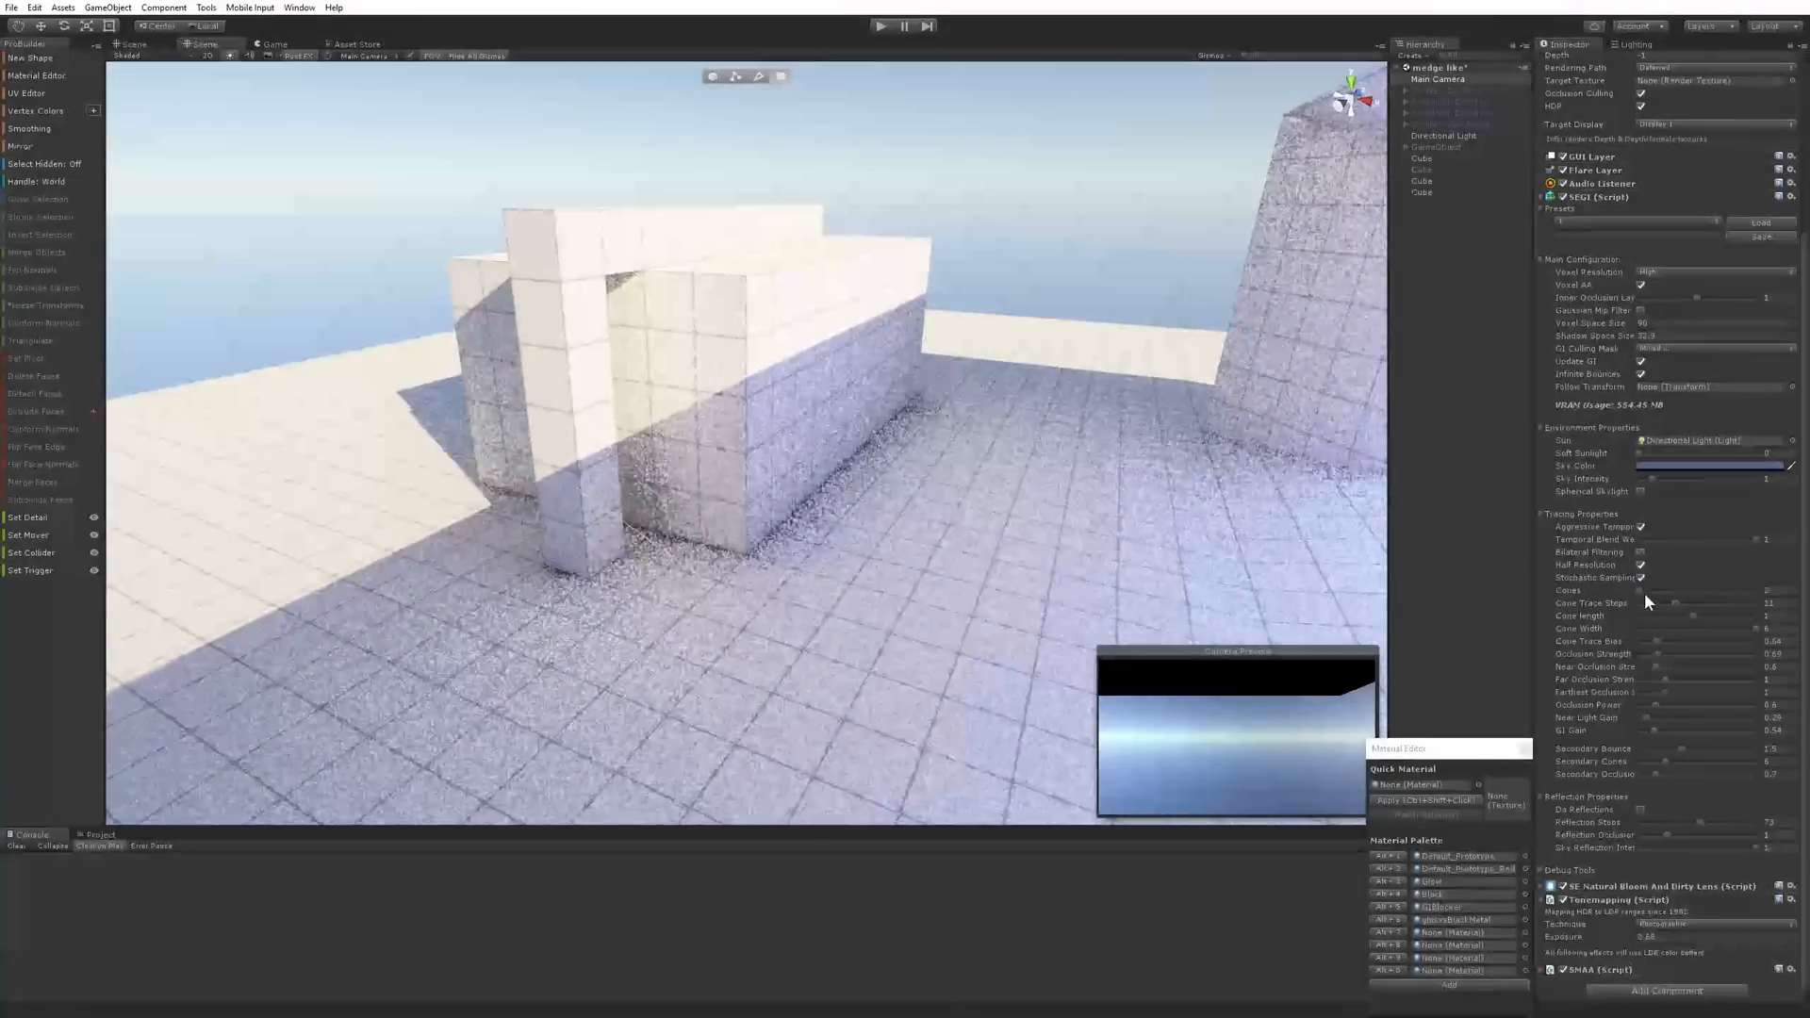
pyautogui.moveTo(1644, 590); pyautogui.dragTo(1650, 590)
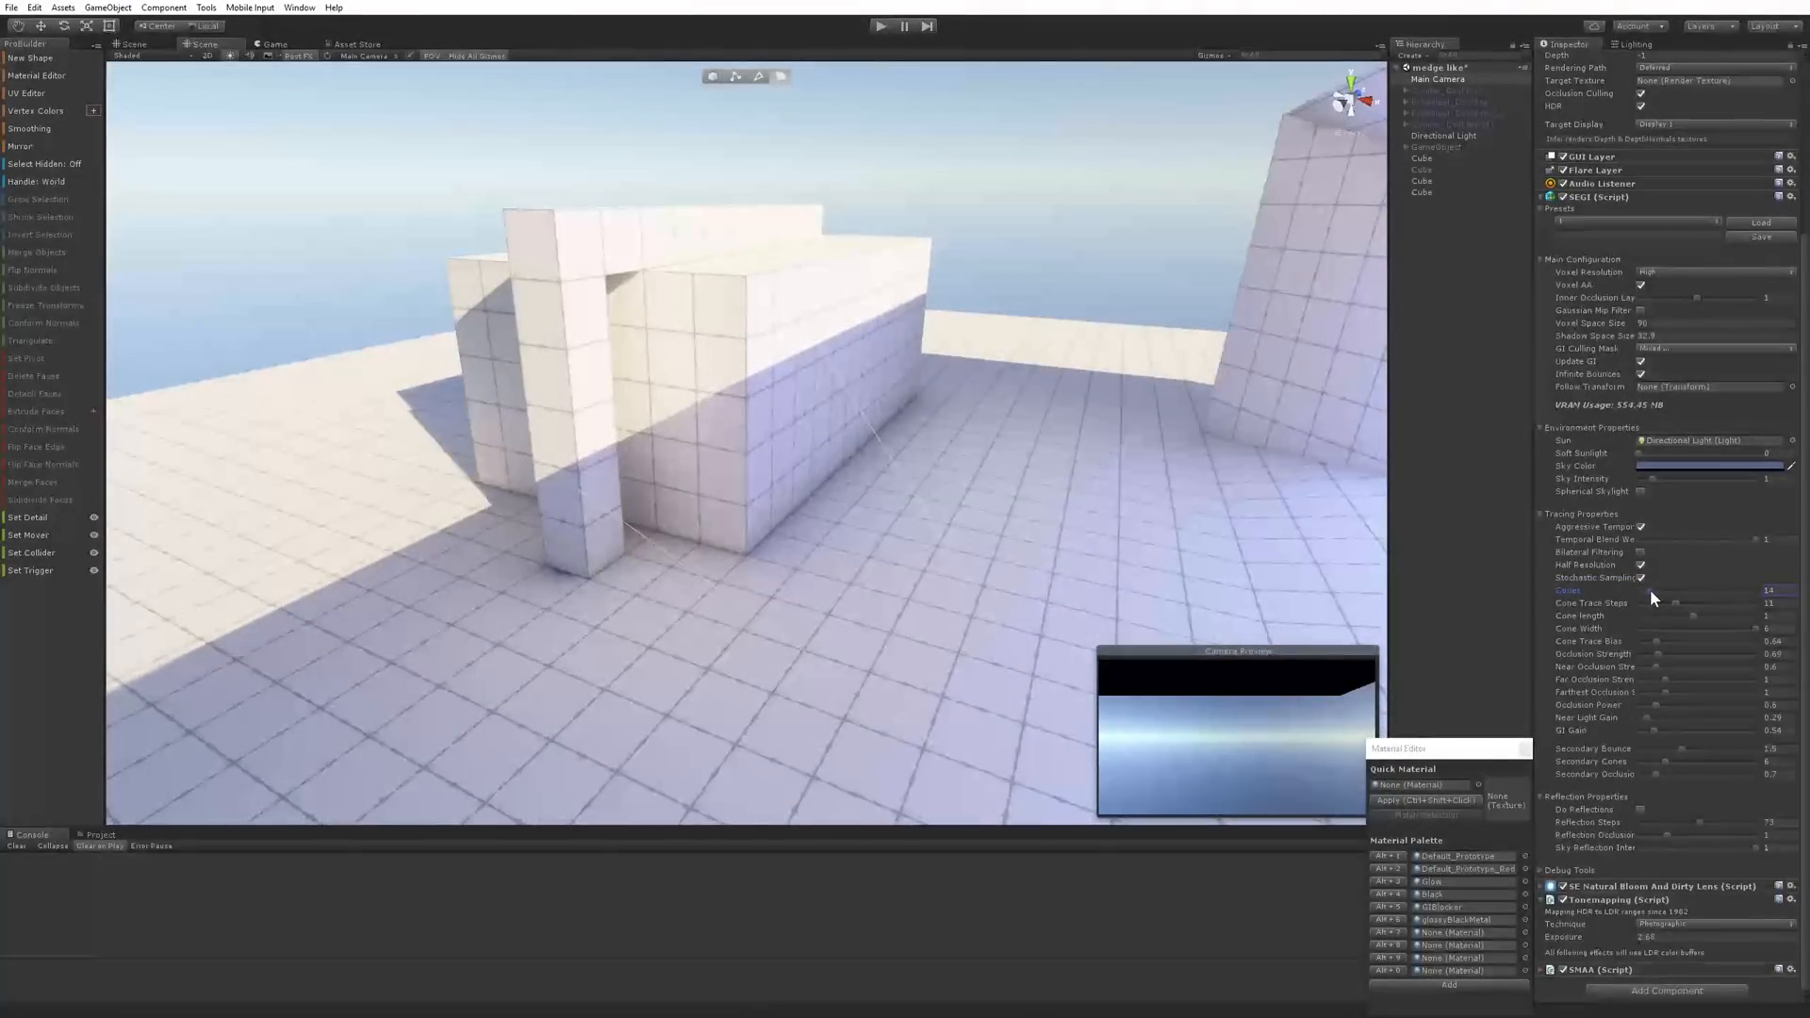
pyautogui.click(1642, 579)
pyautogui.keyDown('alt'); pyautogui.moveTo(575, 523); pyautogui.dragTo(905, 552); pyautogui.keyUp('alt')
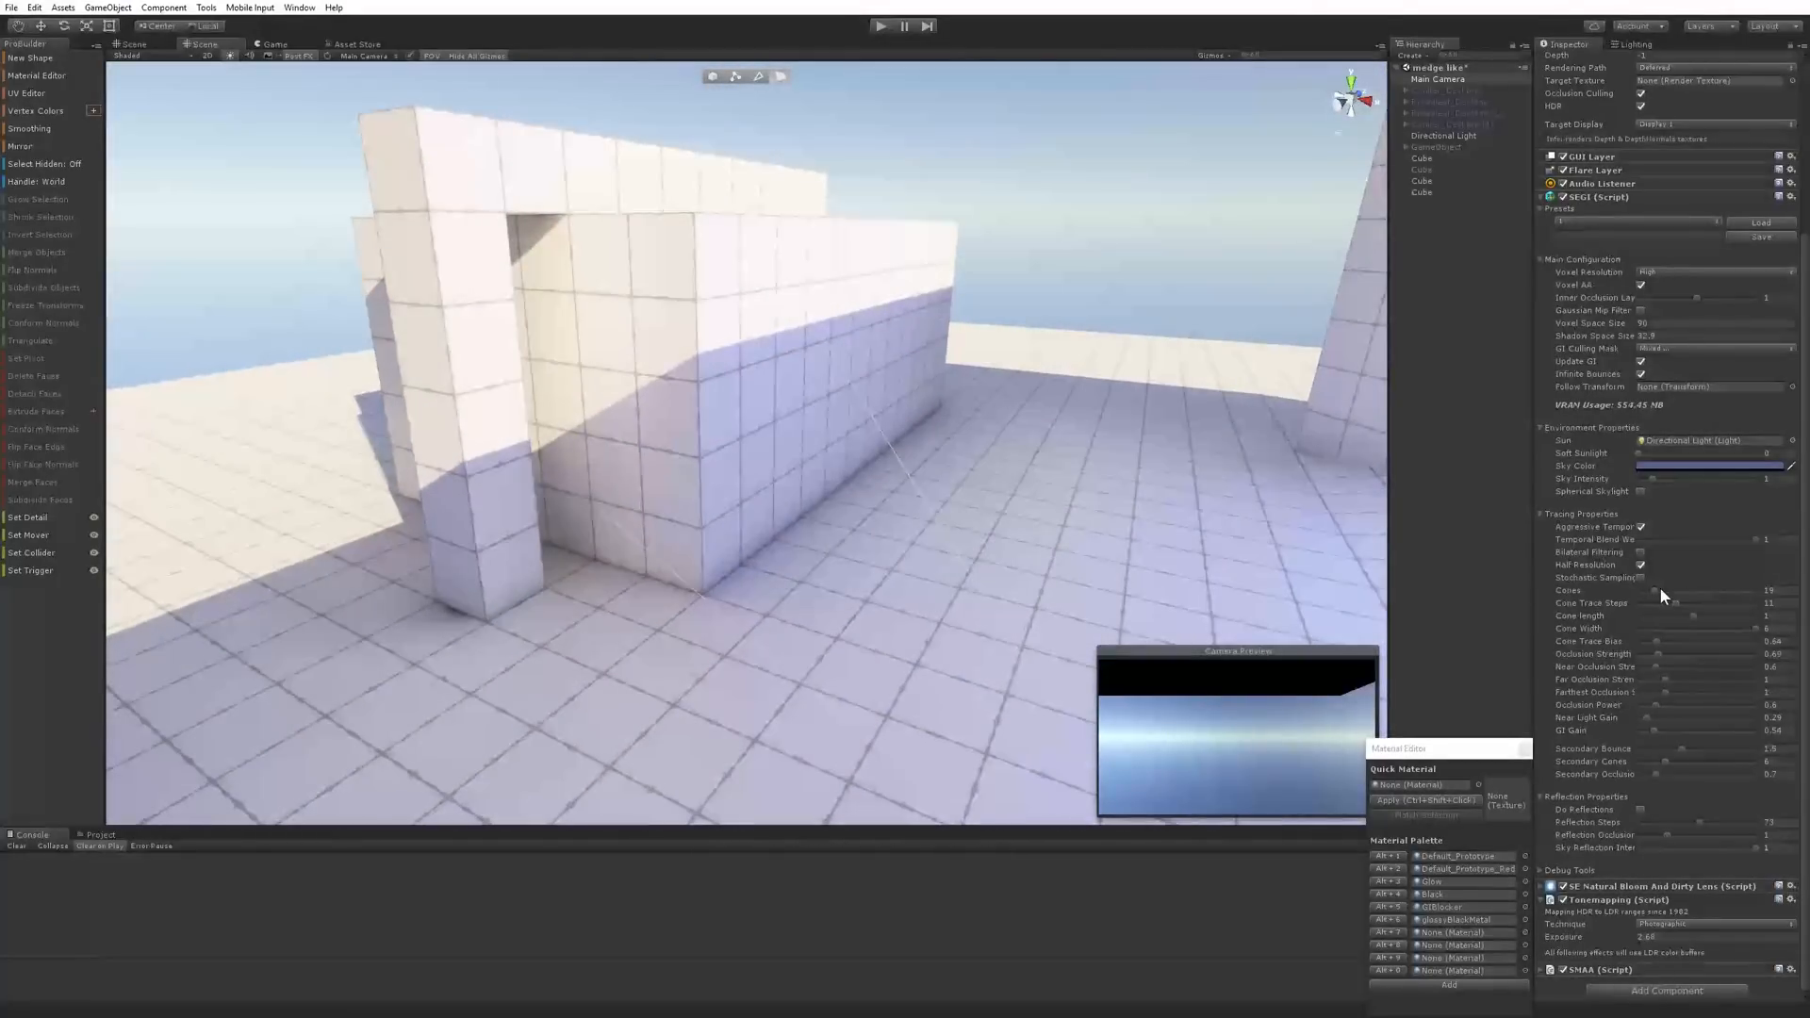
# Lower the temporal blend weight to about 0.056, set the cones to 11 and enable Stochastic Sampling
pyautogui.click(1645, 539)
pyautogui.moveTo(1656, 592); pyautogui.dragTo(1648, 592)
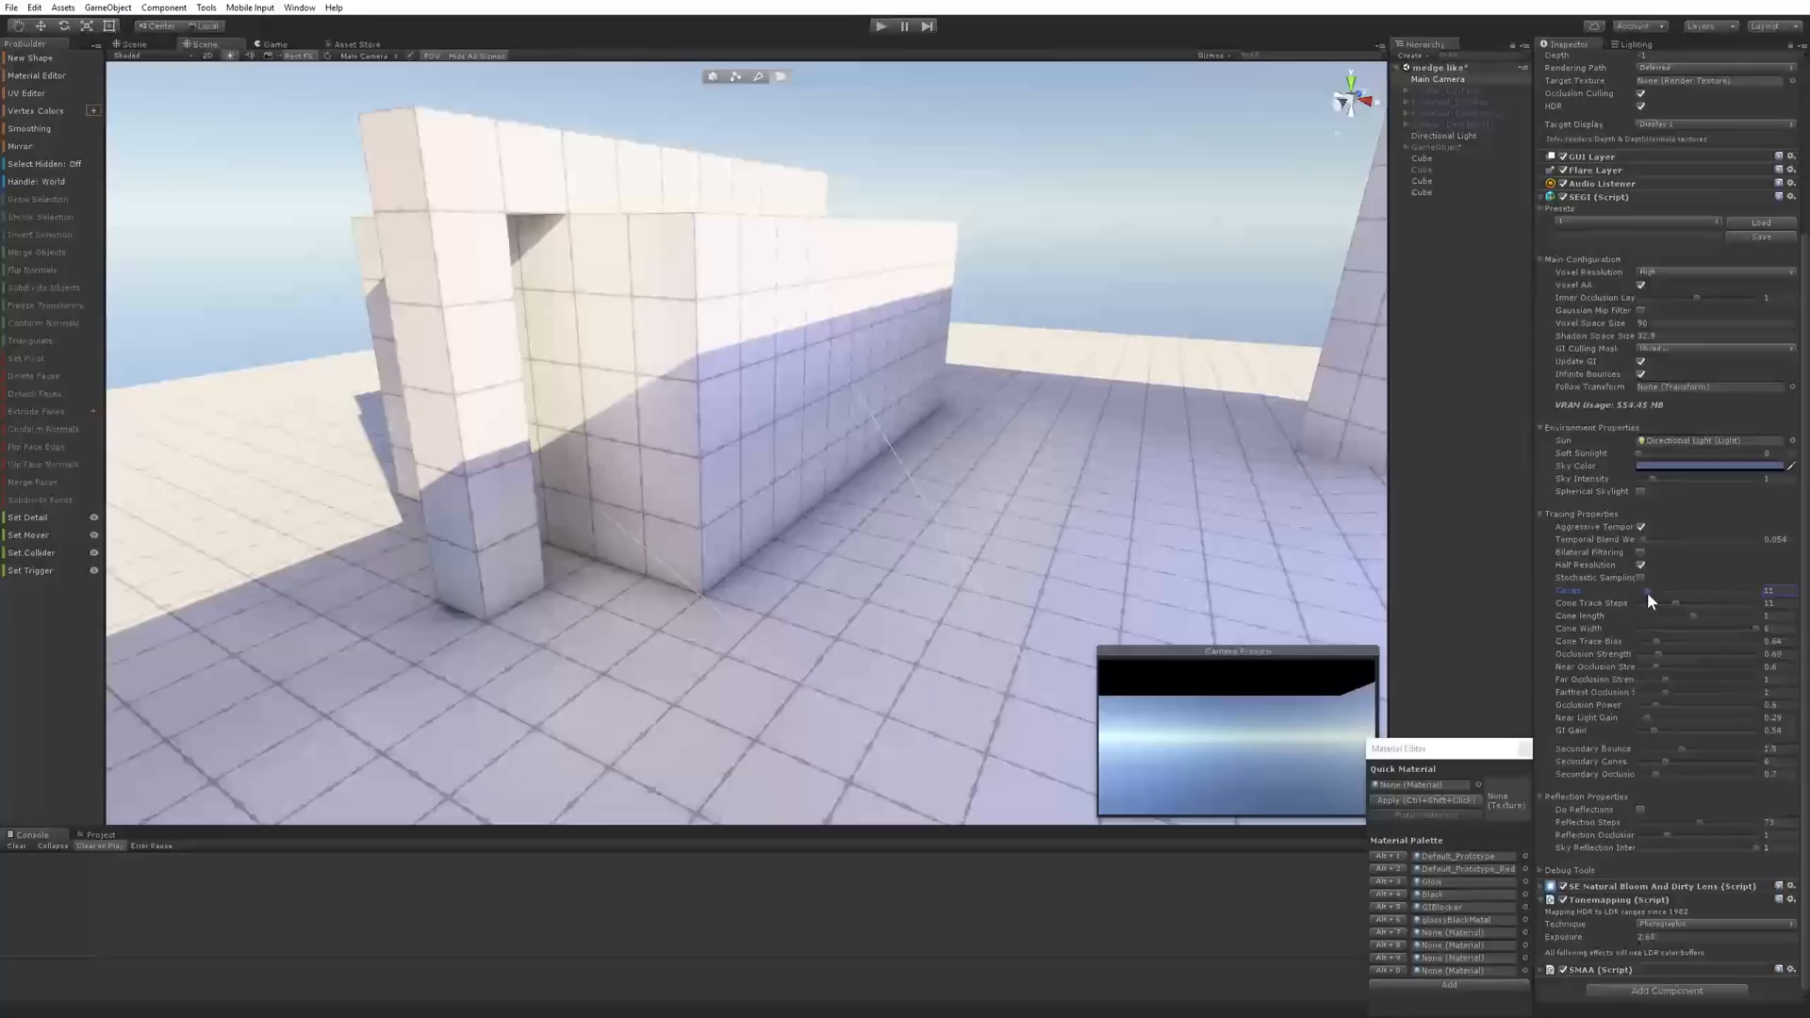
pyautogui.click(1641, 577)
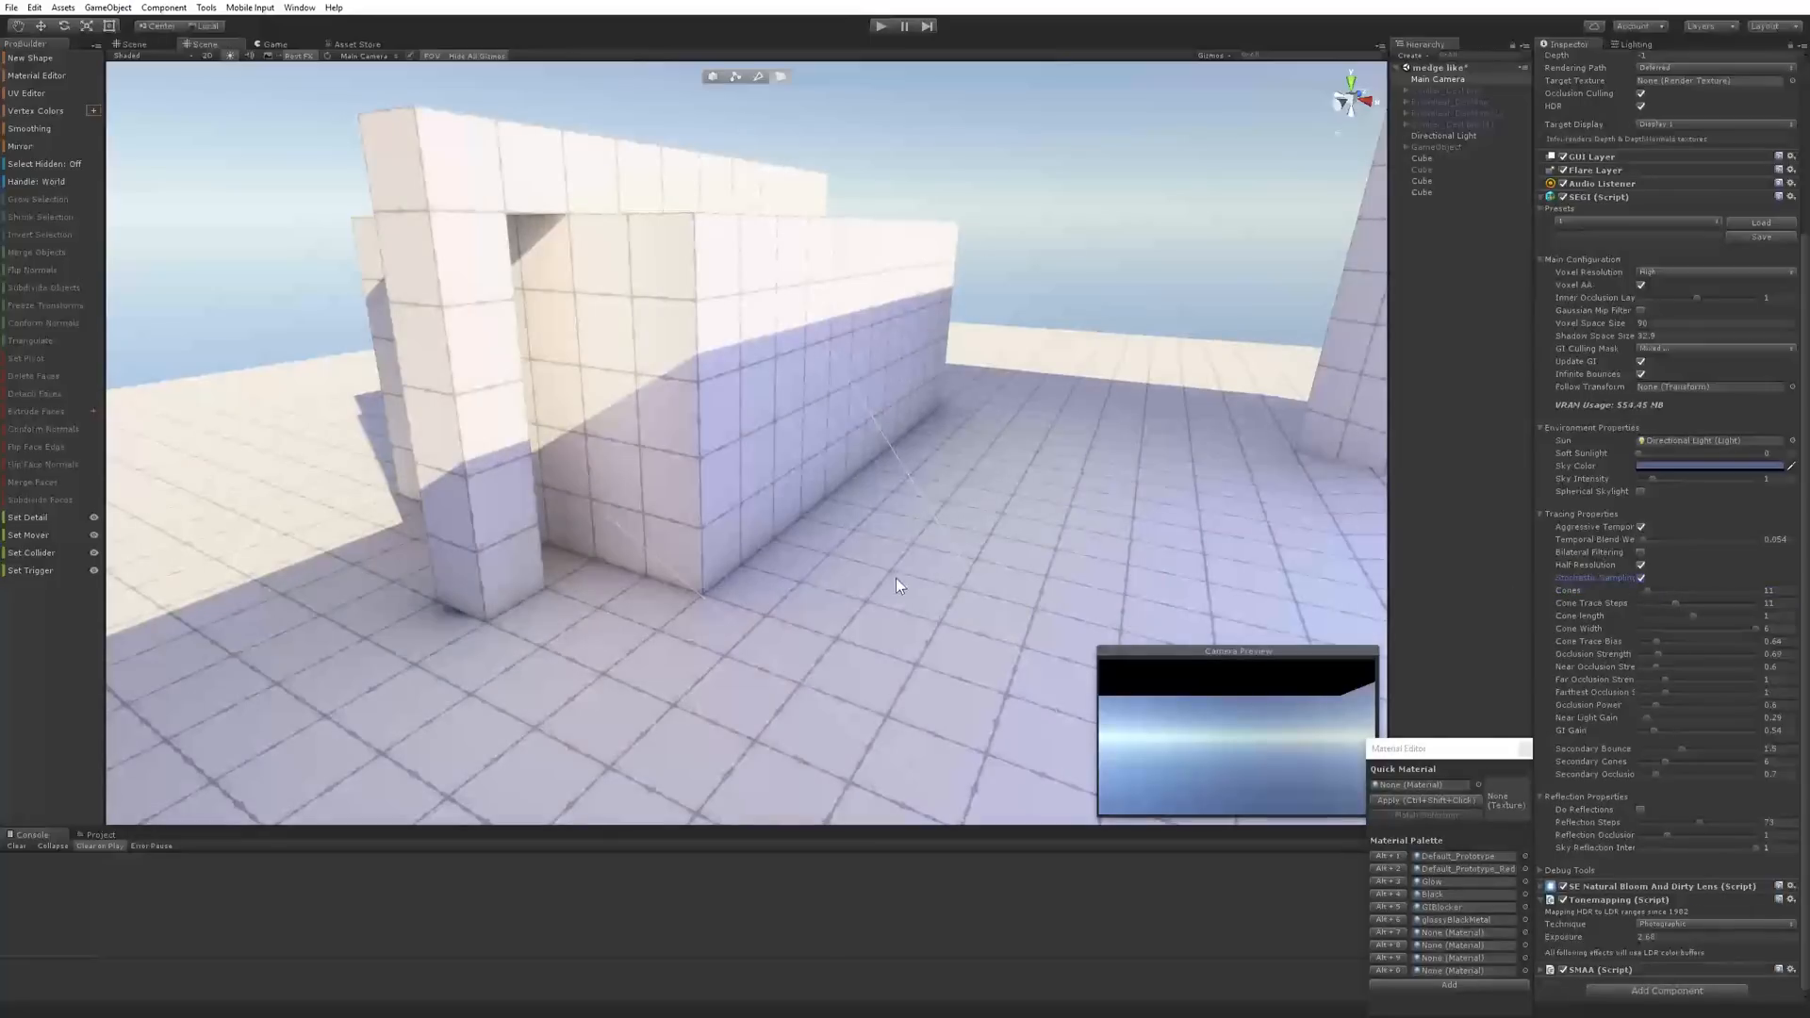
pyautogui.moveTo(895, 579); pyautogui.dragTo(1037, 584, button='right')
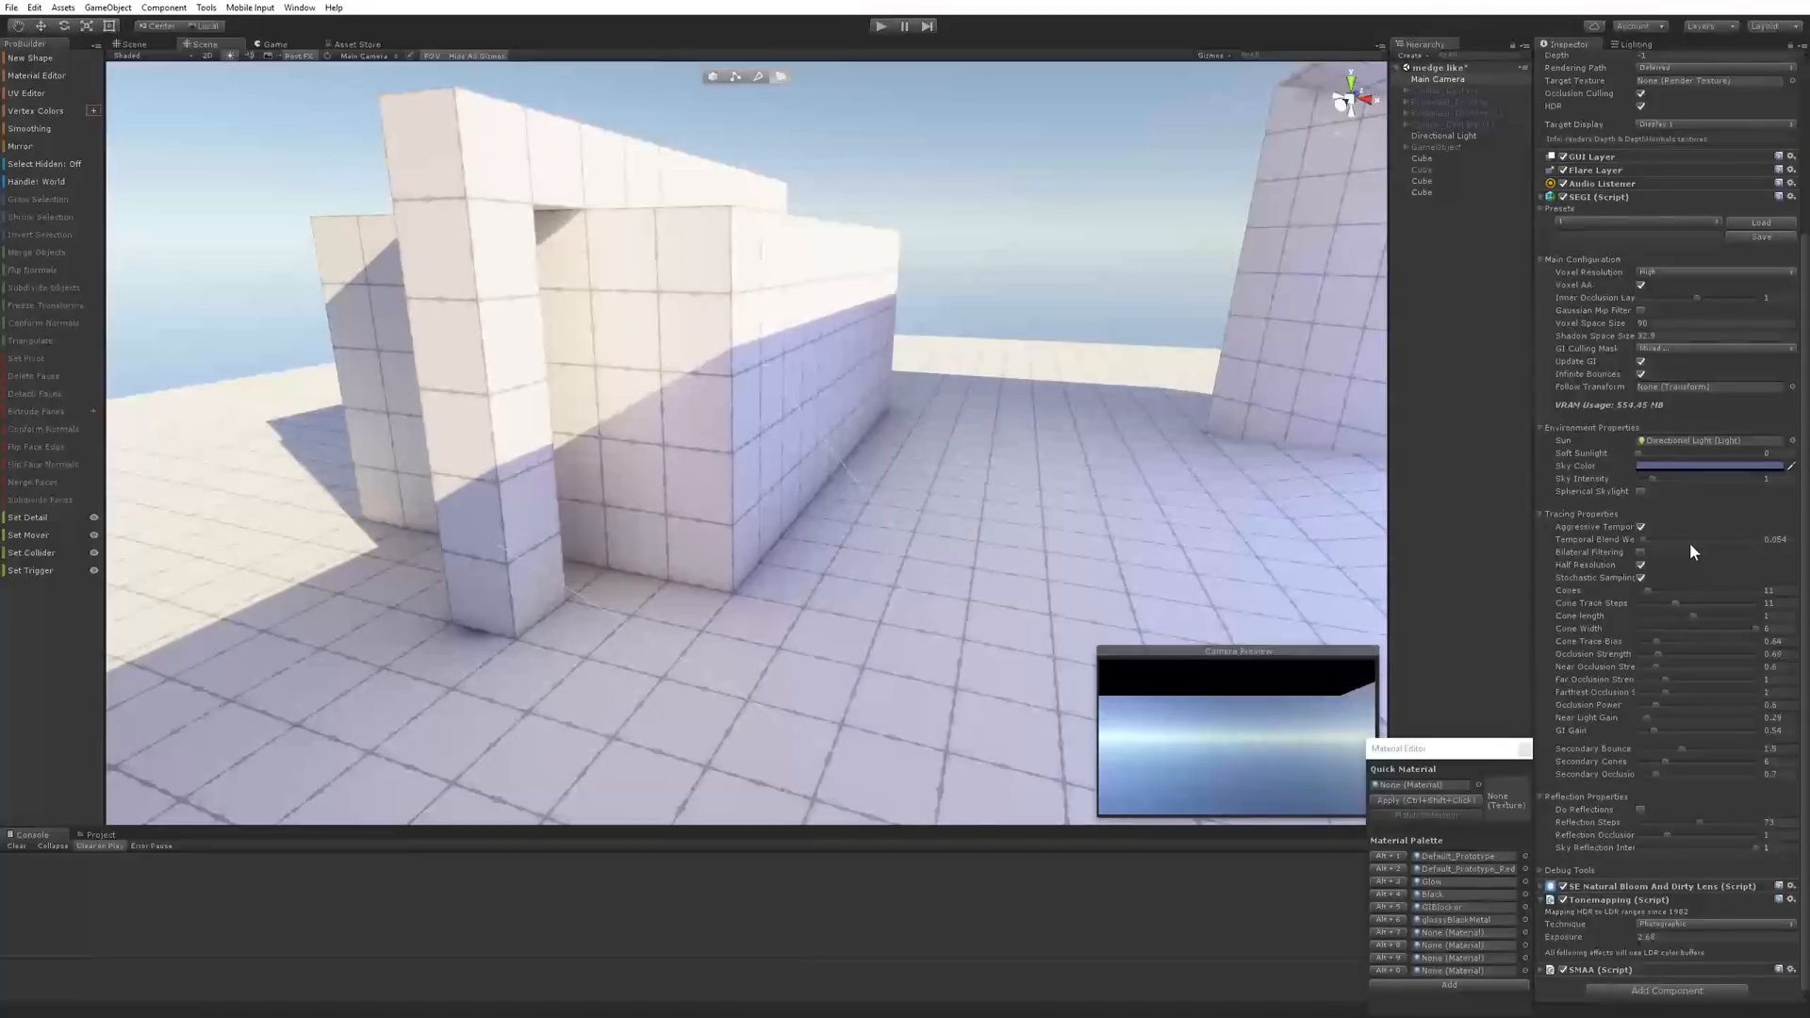
# Raise the SEGI temporal blend weight to 1 and inspect the lighting around the pillar base while moving the view
pyautogui.moveTo(1690, 539); pyautogui.dragTo(1759, 539)
pyautogui.moveTo(1005, 568); pyautogui.dragTo(888, 566, button='right')
pyautogui.scroll(4, 775, 570)
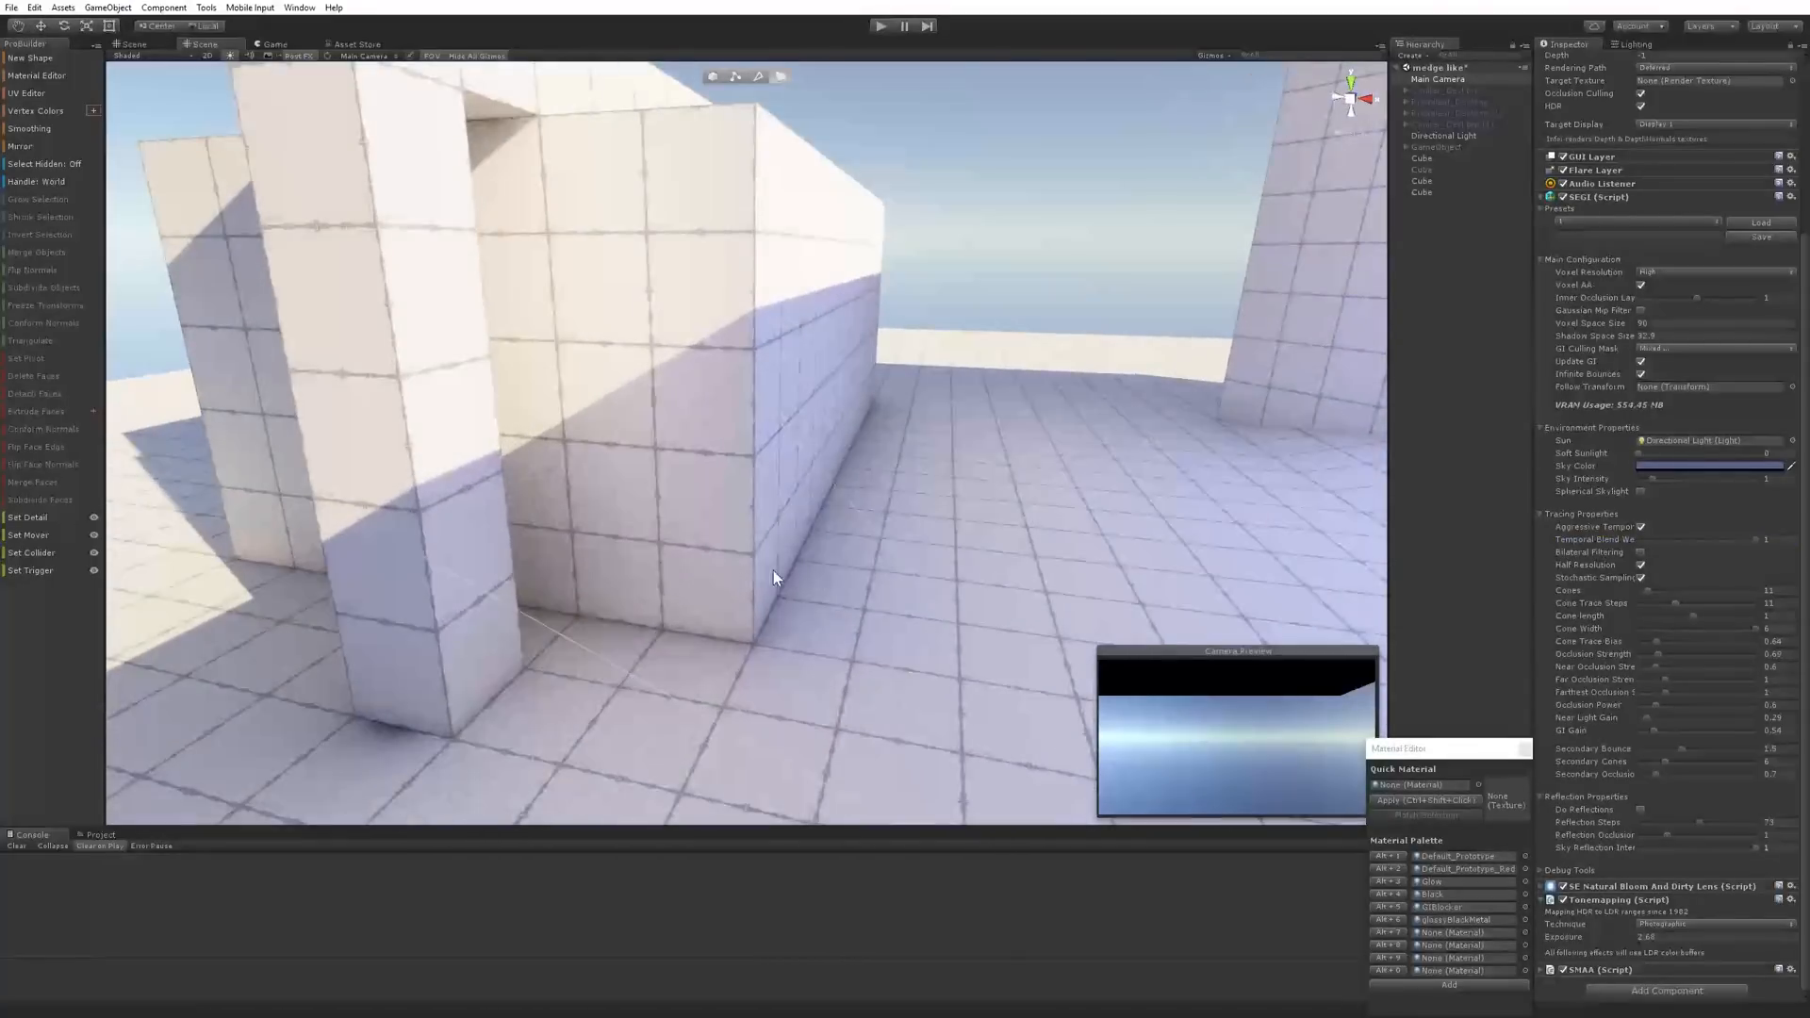
pyautogui.moveTo(773, 570); pyautogui.dragTo(867, 530, button='middle')
pyautogui.scroll(3, 762, 541)
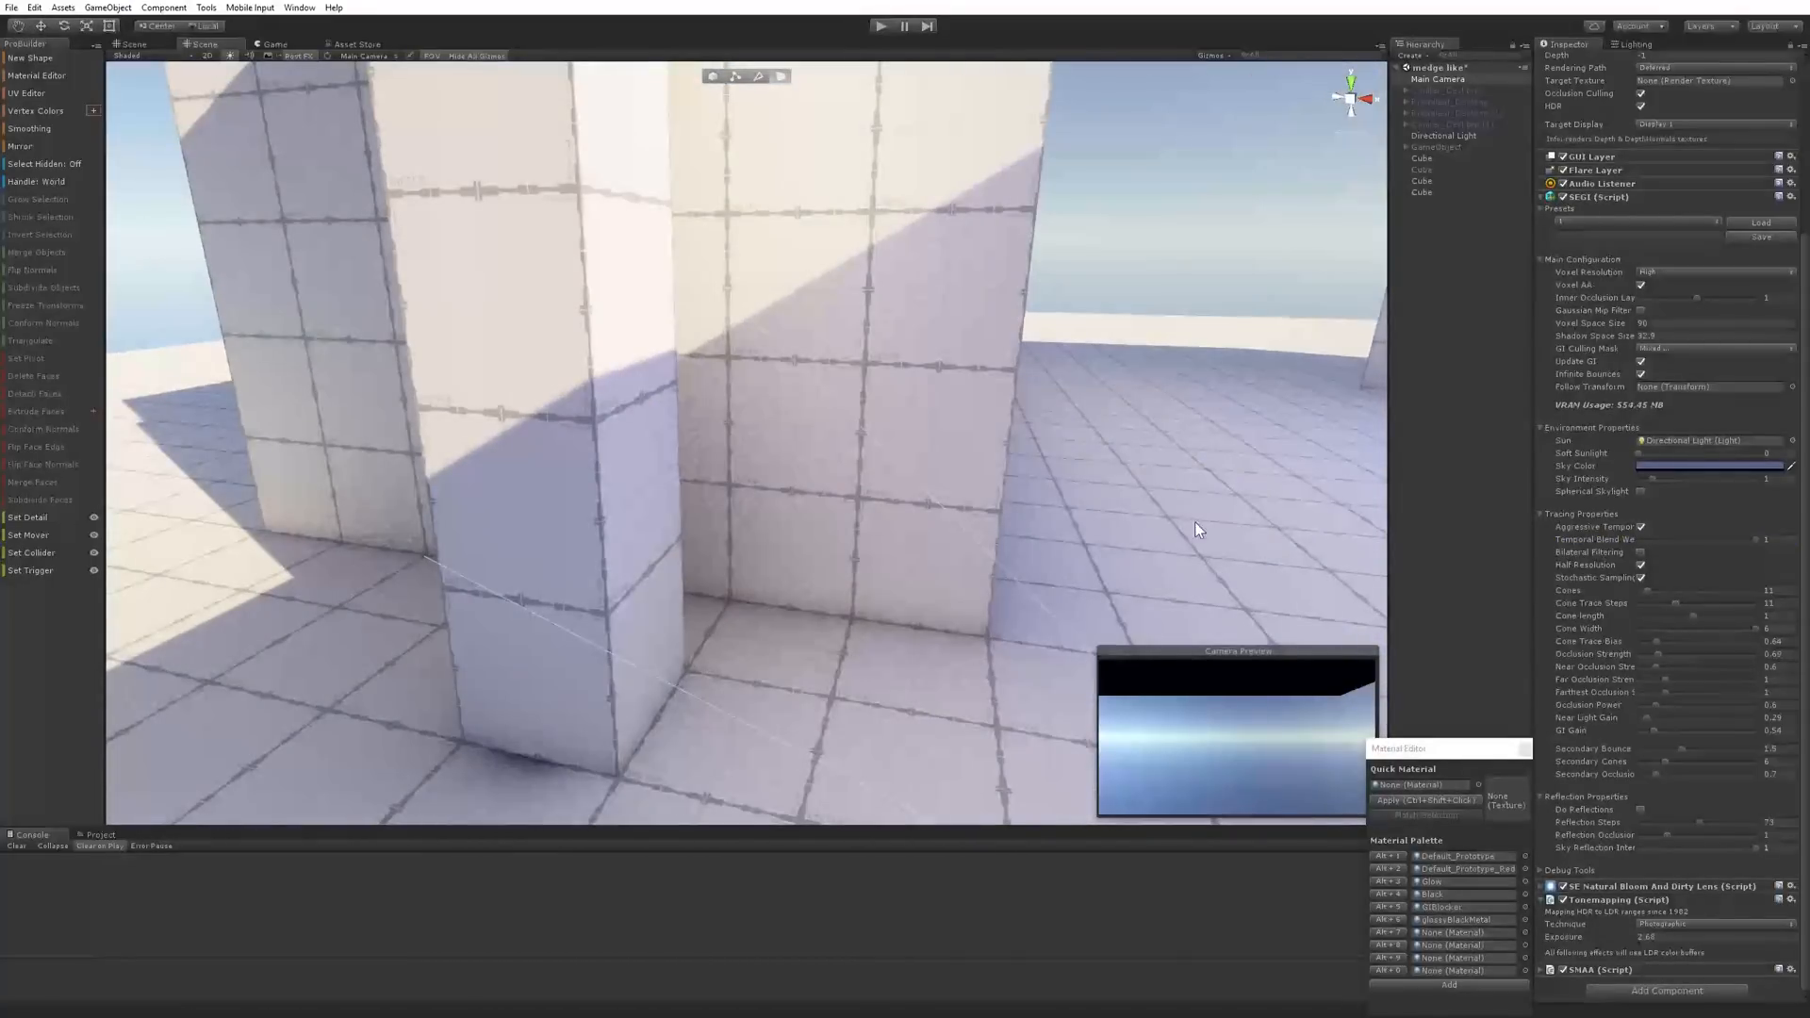
# Set the temporal blend weight to 0.125 and examine the shading around the block and pillar from several angles
pyautogui.click(1652, 541)
pyautogui.moveTo(1247, 570); pyautogui.dragTo(1059, 557, button='middle')
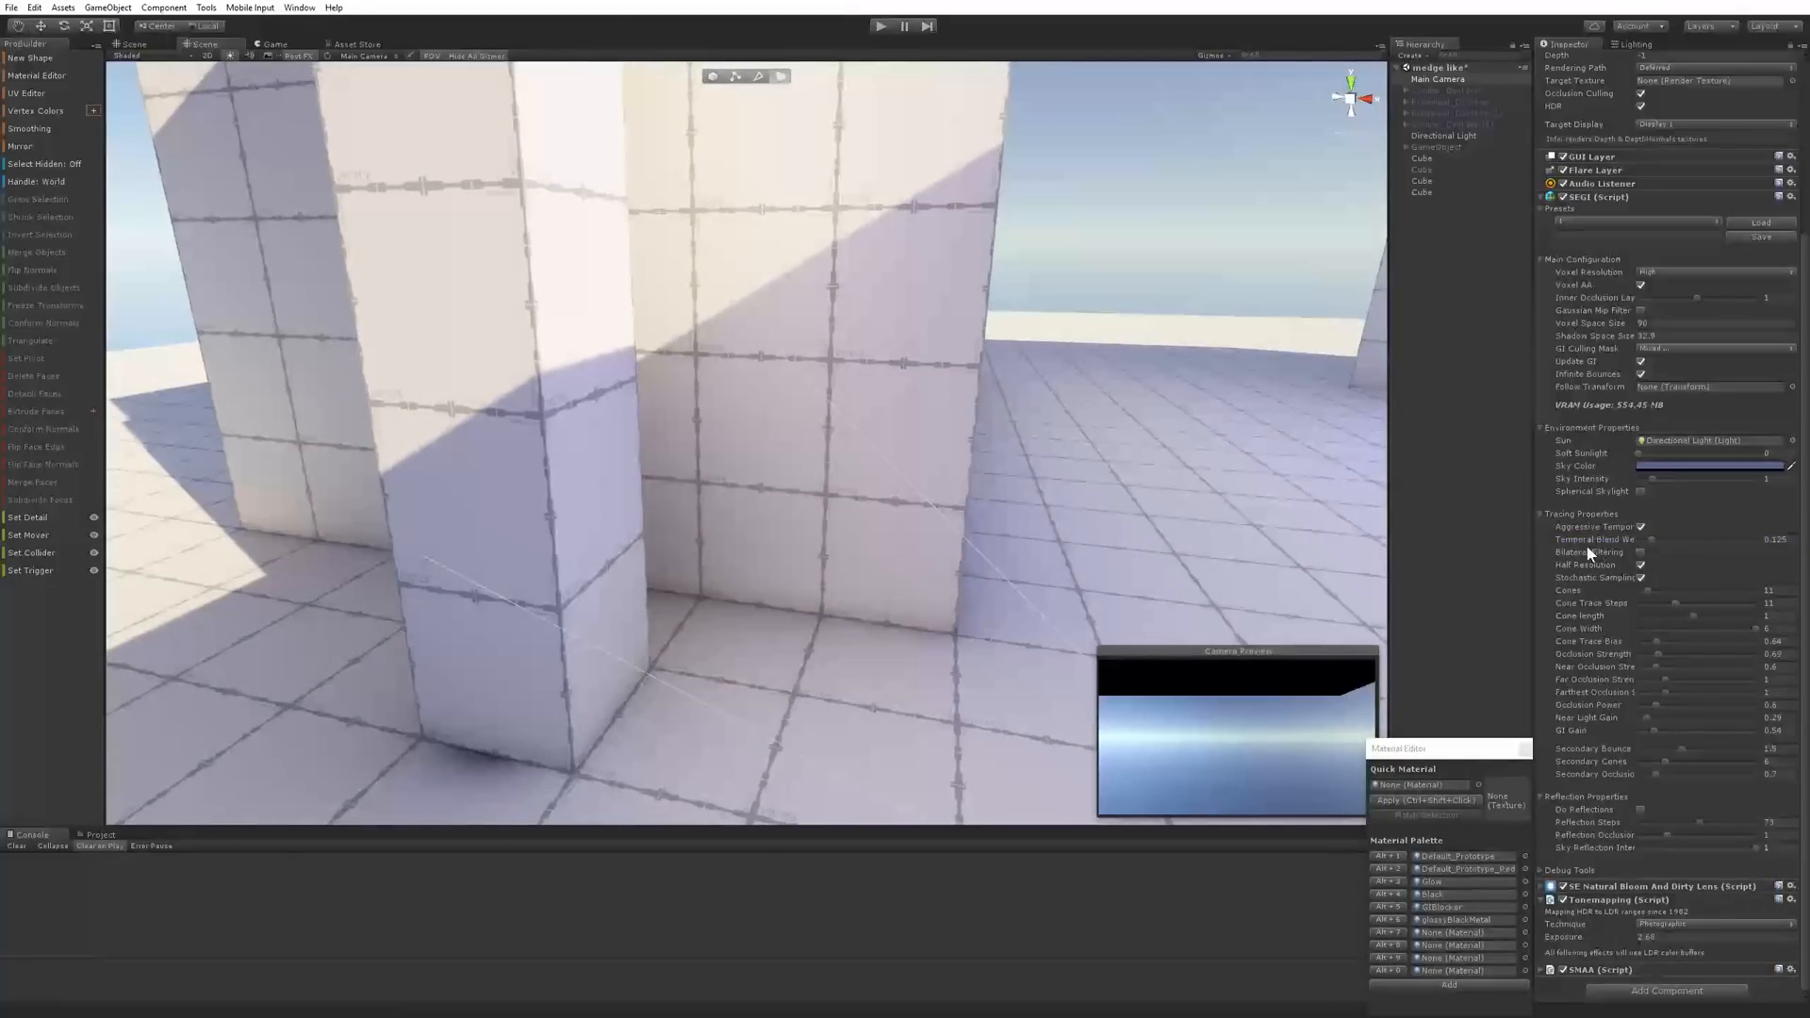
pyautogui.keyDown('alt'); pyautogui.moveTo(771, 546); pyautogui.dragTo(651, 555); pyautogui.keyUp('alt')
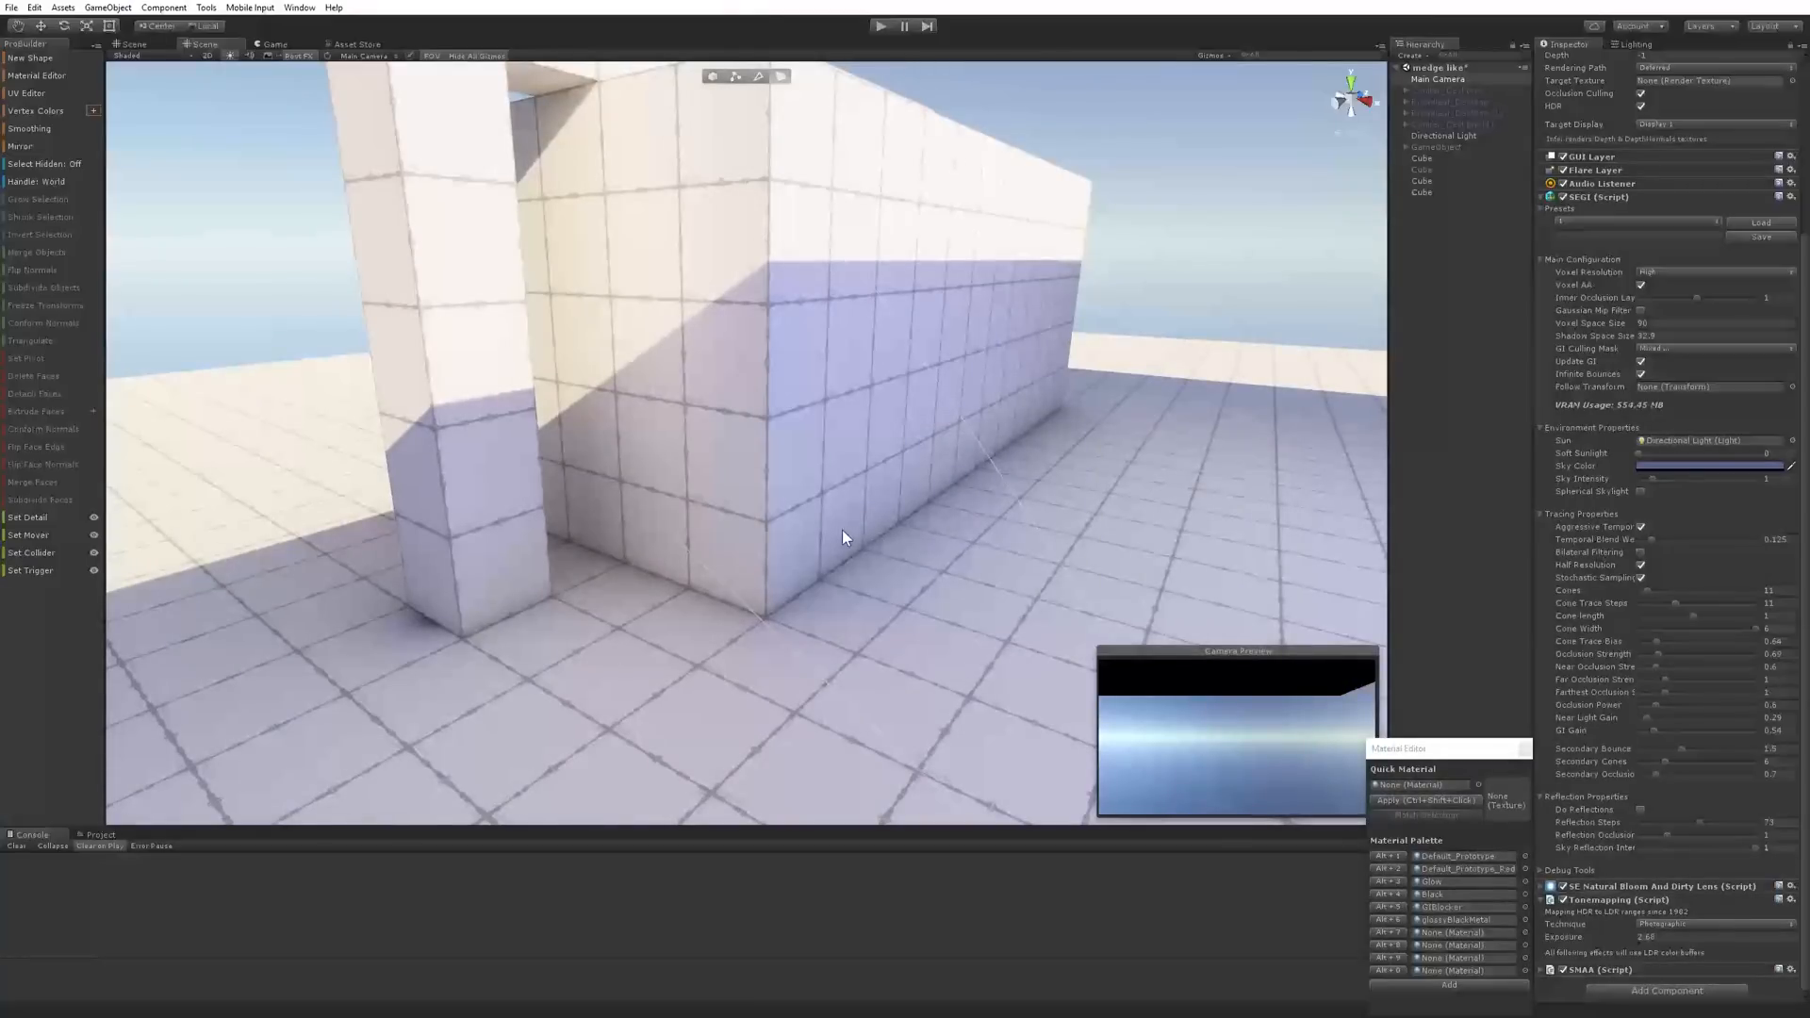
pyautogui.keyDown('alt'); pyautogui.moveTo(707, 582); pyautogui.dragTo(635, 483); pyautogui.keyUp('alt')
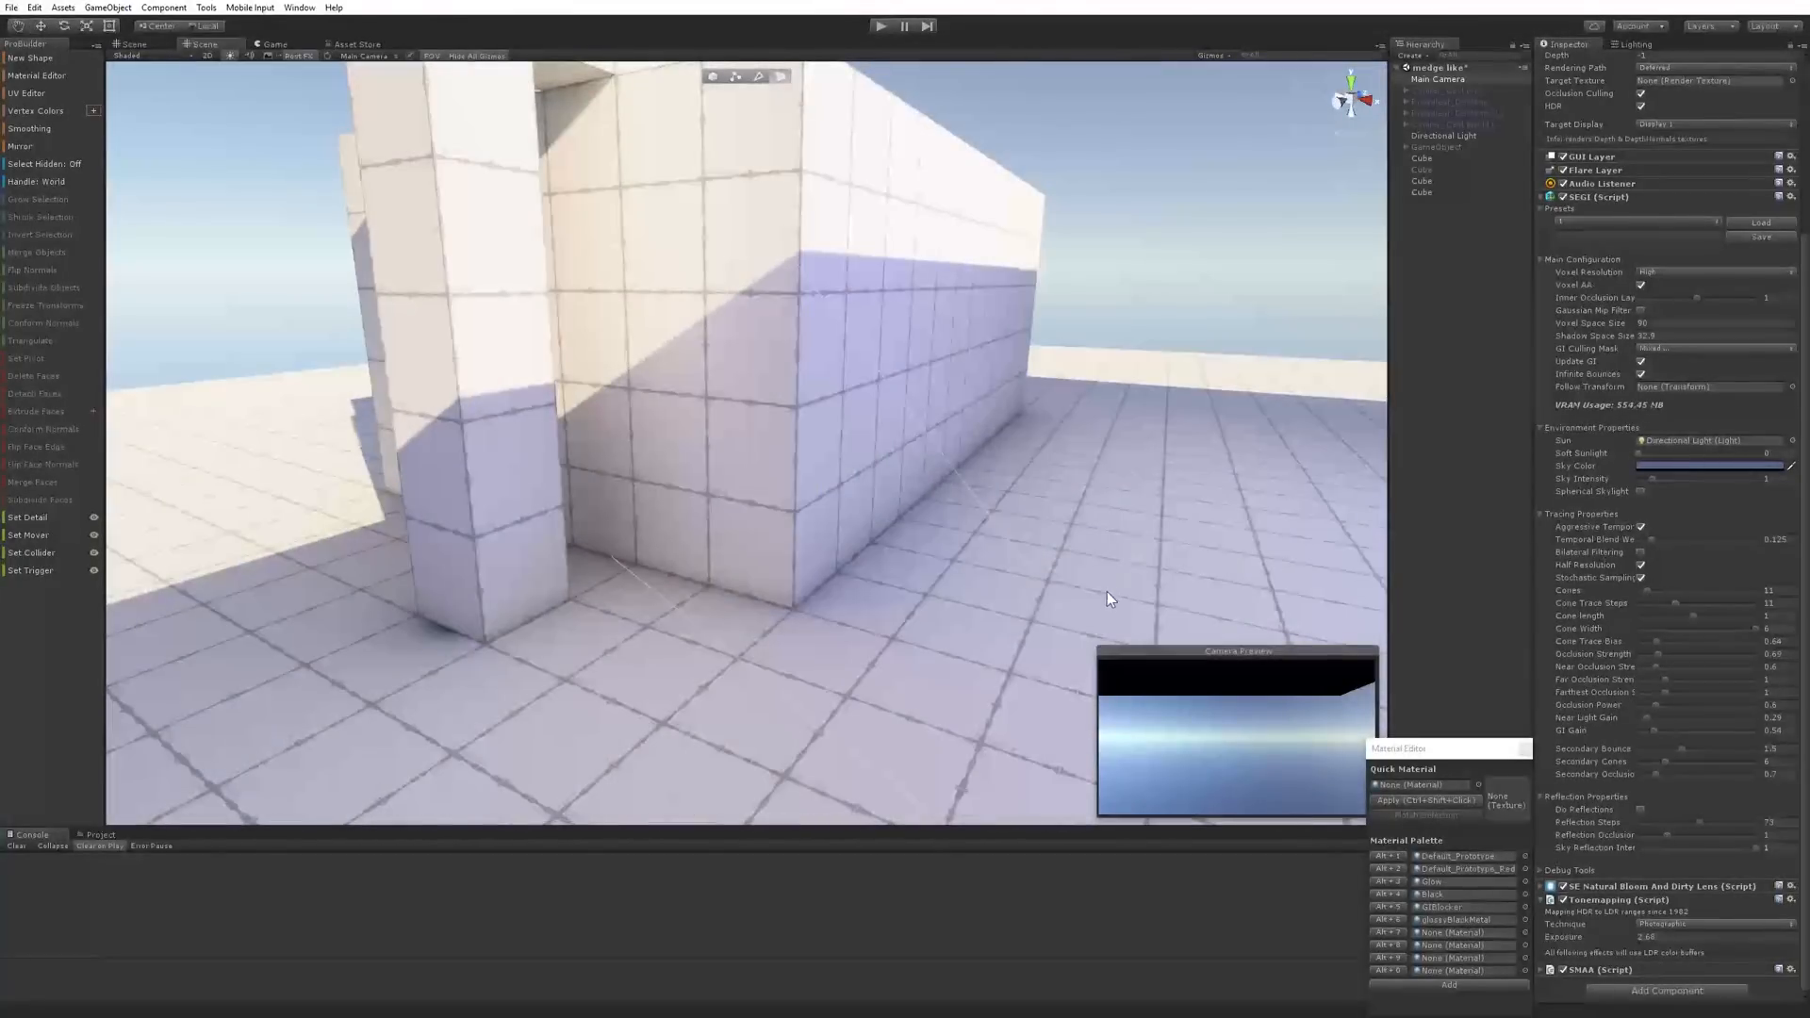
pyautogui.moveTo(820, 558)
pyautogui.keyDown('alt'); pyautogui.mouseDown()
pyautogui.moveTo(675, 563)
pyautogui.moveTo(722, 537)
pyautogui.moveTo(766, 555)
pyautogui.moveTo(754, 542)
pyautogui.moveTo(797, 542)
pyautogui.mouseUp(); pyautogui.keyUp('alt')
pyautogui.scroll(-8, 675, 563)
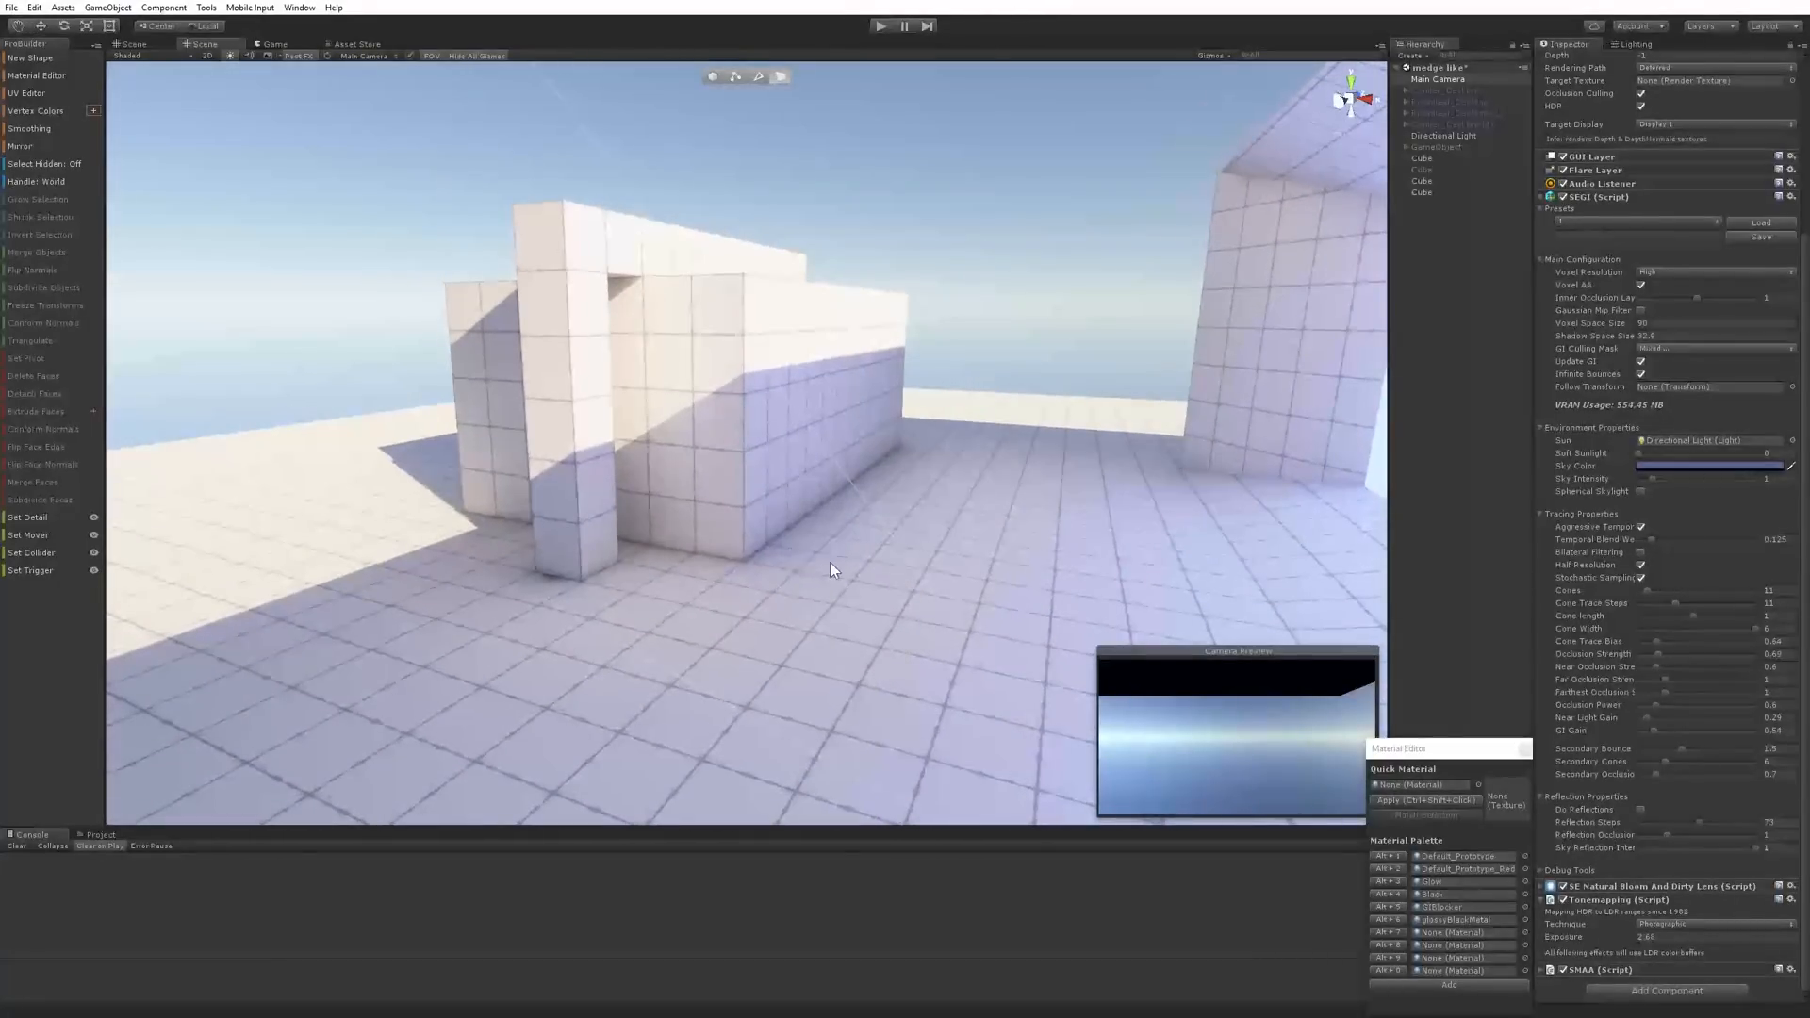
pyautogui.moveTo(830, 563)
pyautogui.mouseDown(button='middle')
pyautogui.moveTo(858, 574)
pyautogui.moveTo(773, 518)
pyautogui.moveTo(841, 540)
pyautogui.mouseUp(button='middle')
pyautogui.scroll(5, 846, 562)
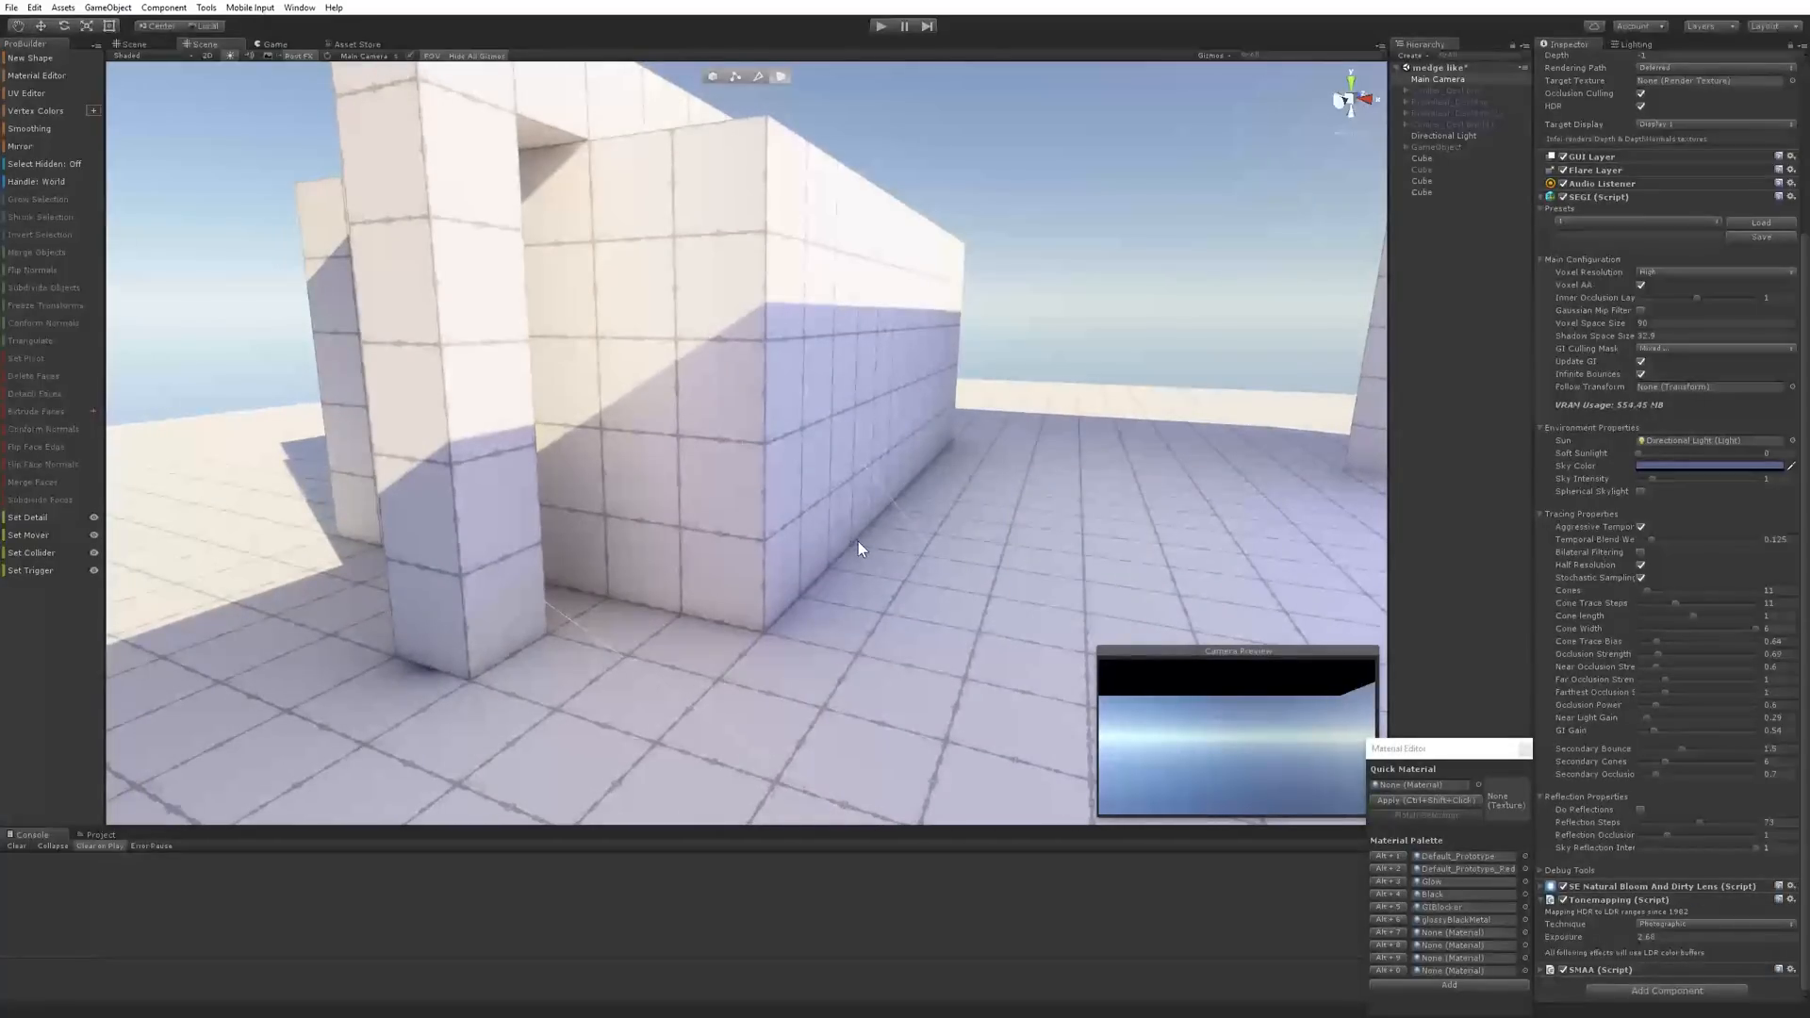
pyautogui.moveTo(846, 545); pyautogui.dragTo(844, 554, button='middle')
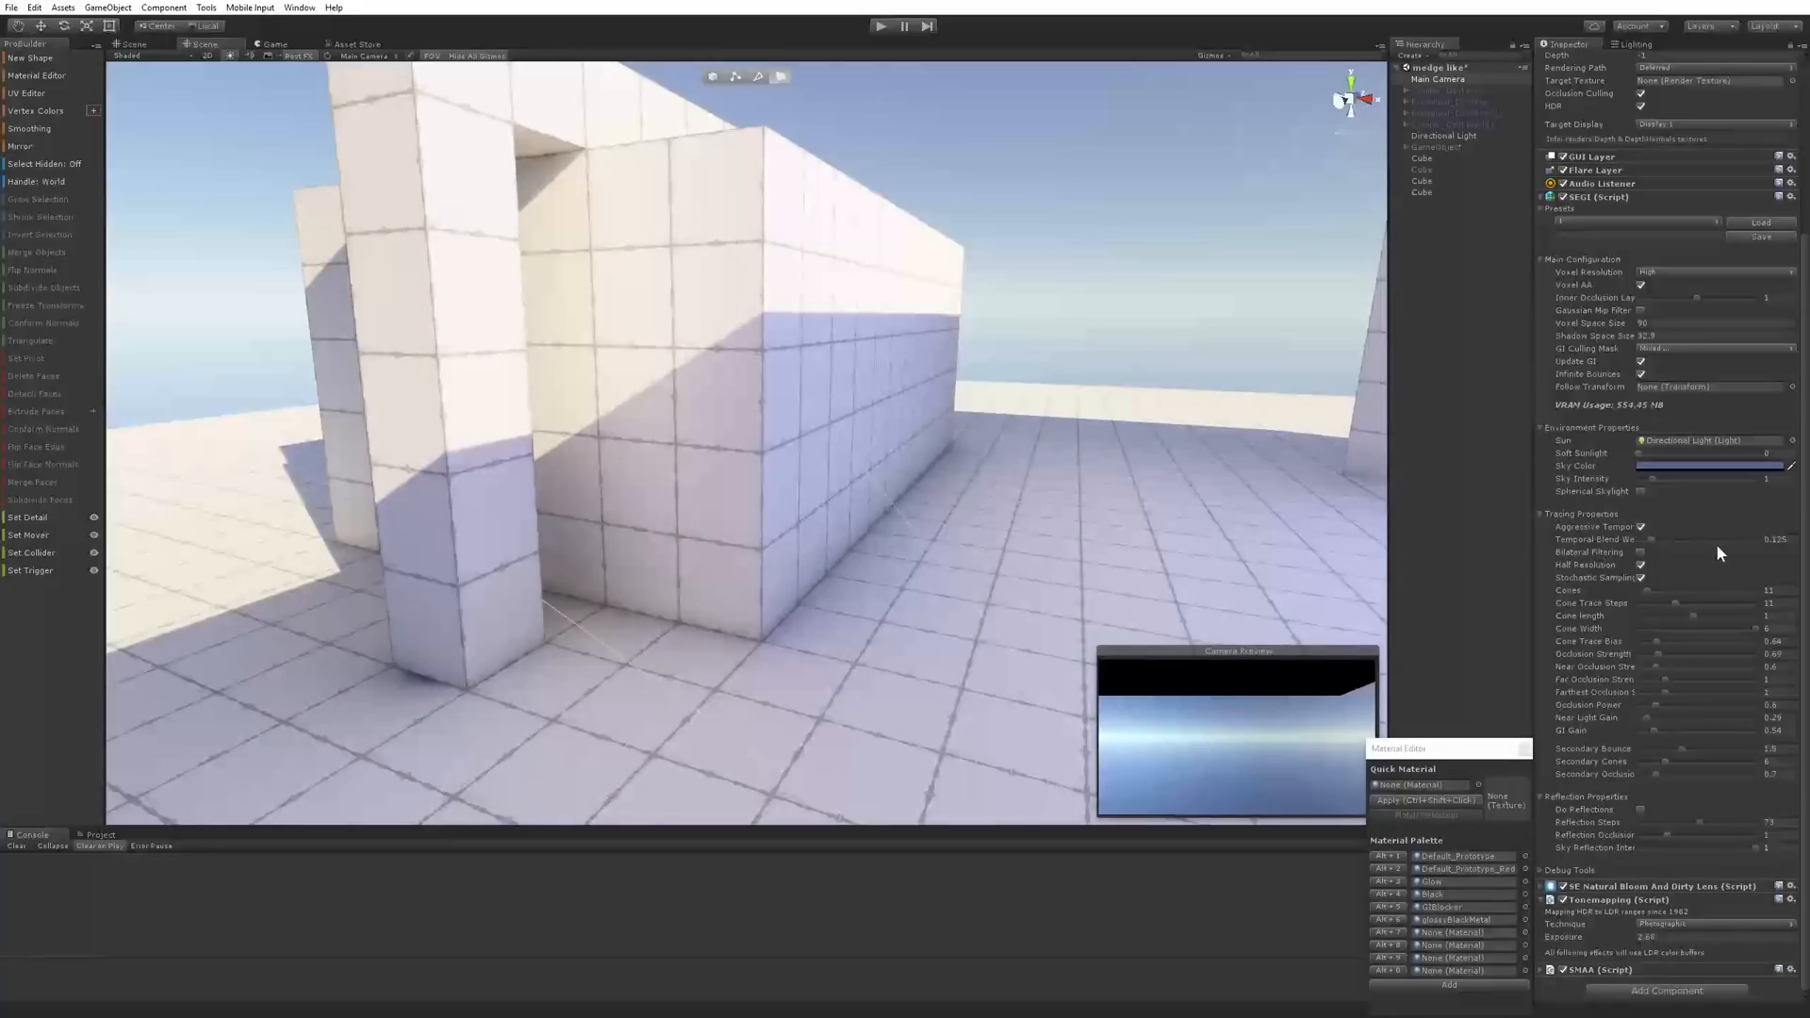
# Try the maximum temporal blend weight and check the indirect lighting beside the block
pyautogui.moveTo(1740, 539); pyautogui.dragTo(1763, 539)
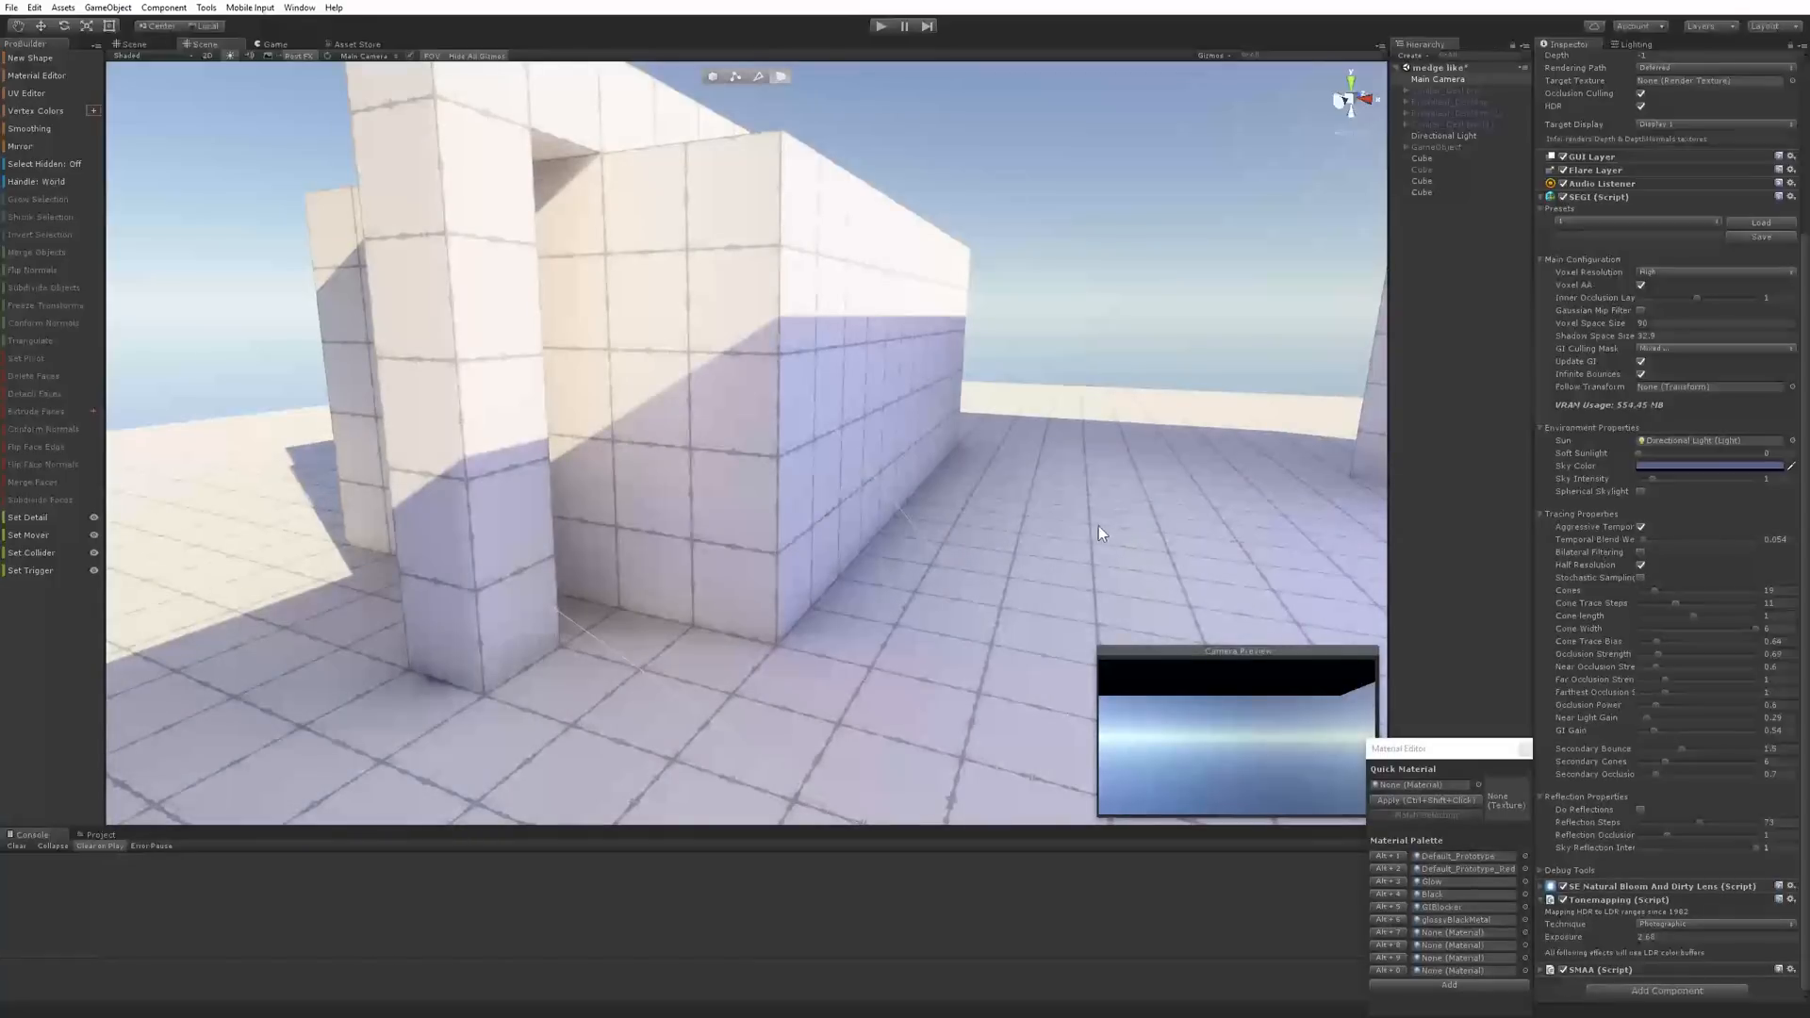
pyautogui.moveTo(1100, 526)
pyautogui.mouseDown(button='middle')
pyautogui.moveTo(1061, 524)
pyautogui.moveTo(1099, 500)
pyautogui.mouseUp(button='middle')
pyautogui.keyDown('alt'); pyautogui.moveTo(942, 514); pyautogui.dragTo(976, 541); pyautogui.keyUp('alt')
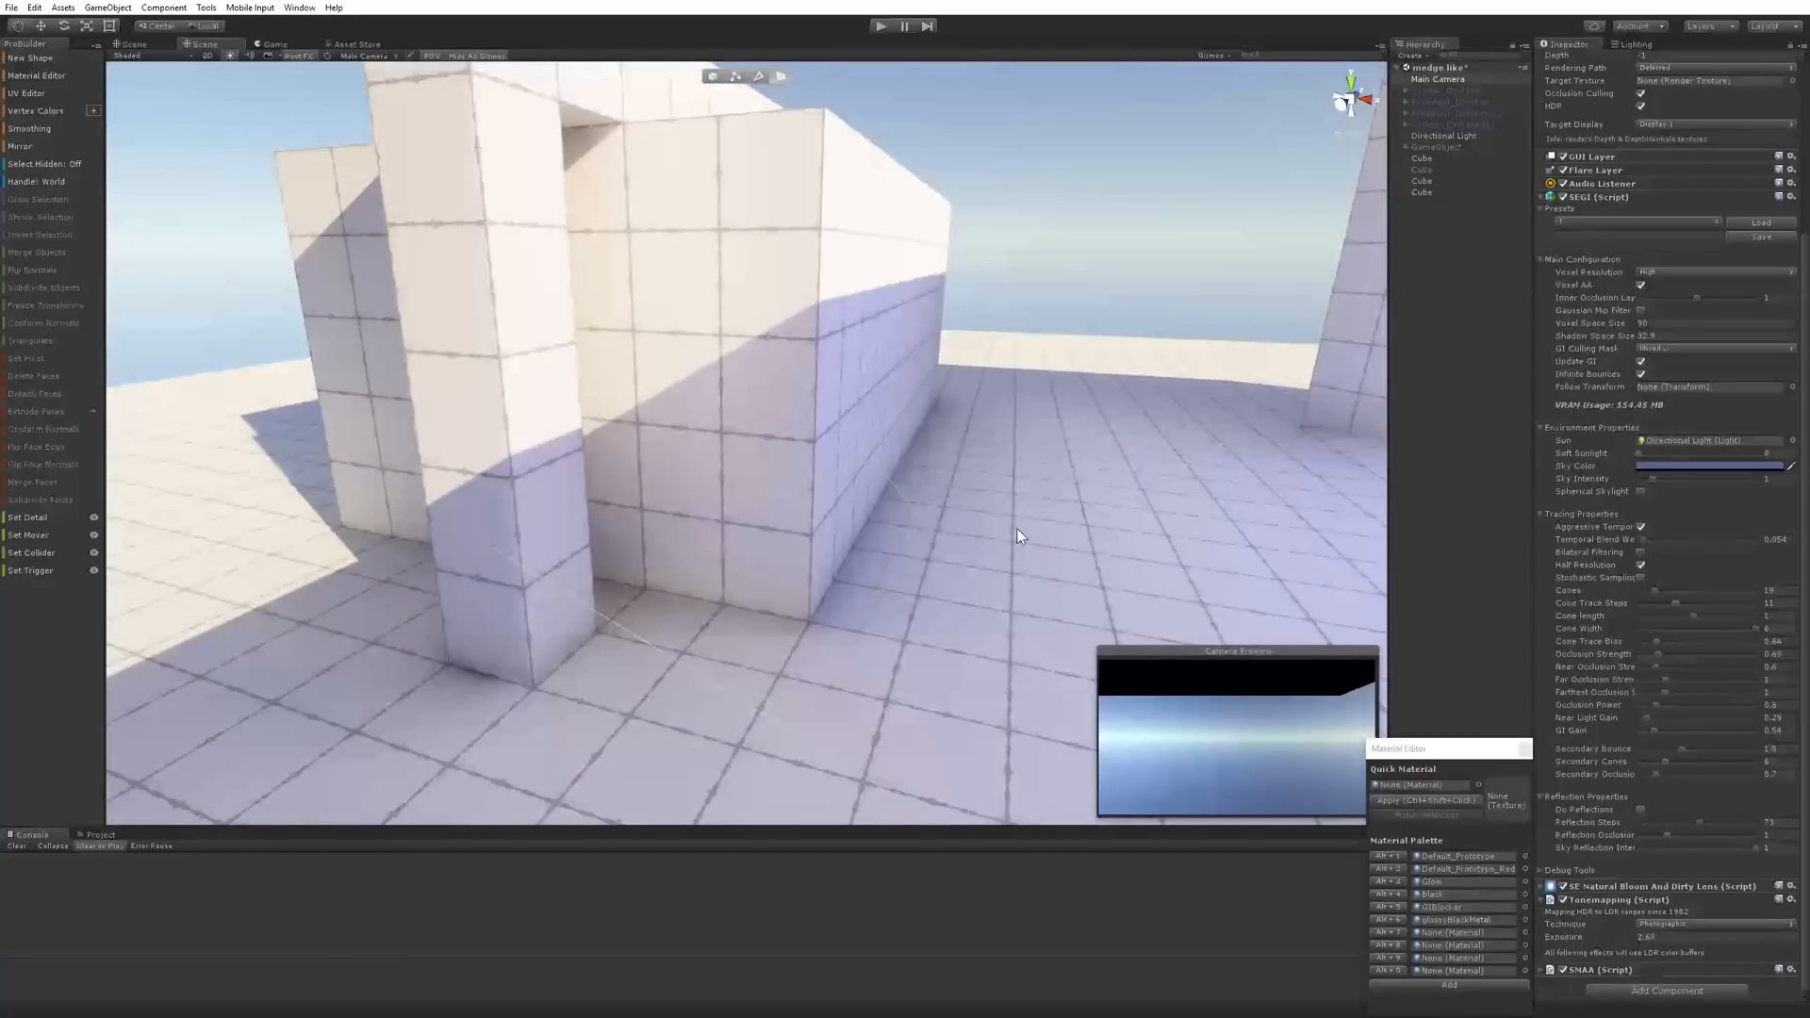
# Undo the recent SEGI tracing changes and bring back the Main Camera selection
pyautogui.hotkey('ctrl', 'z')
pyautogui.hotkey('ctrl', 'z')
pyautogui.hotkey('ctrl', 'z')
pyautogui.hotkey('ctrl', 'z')
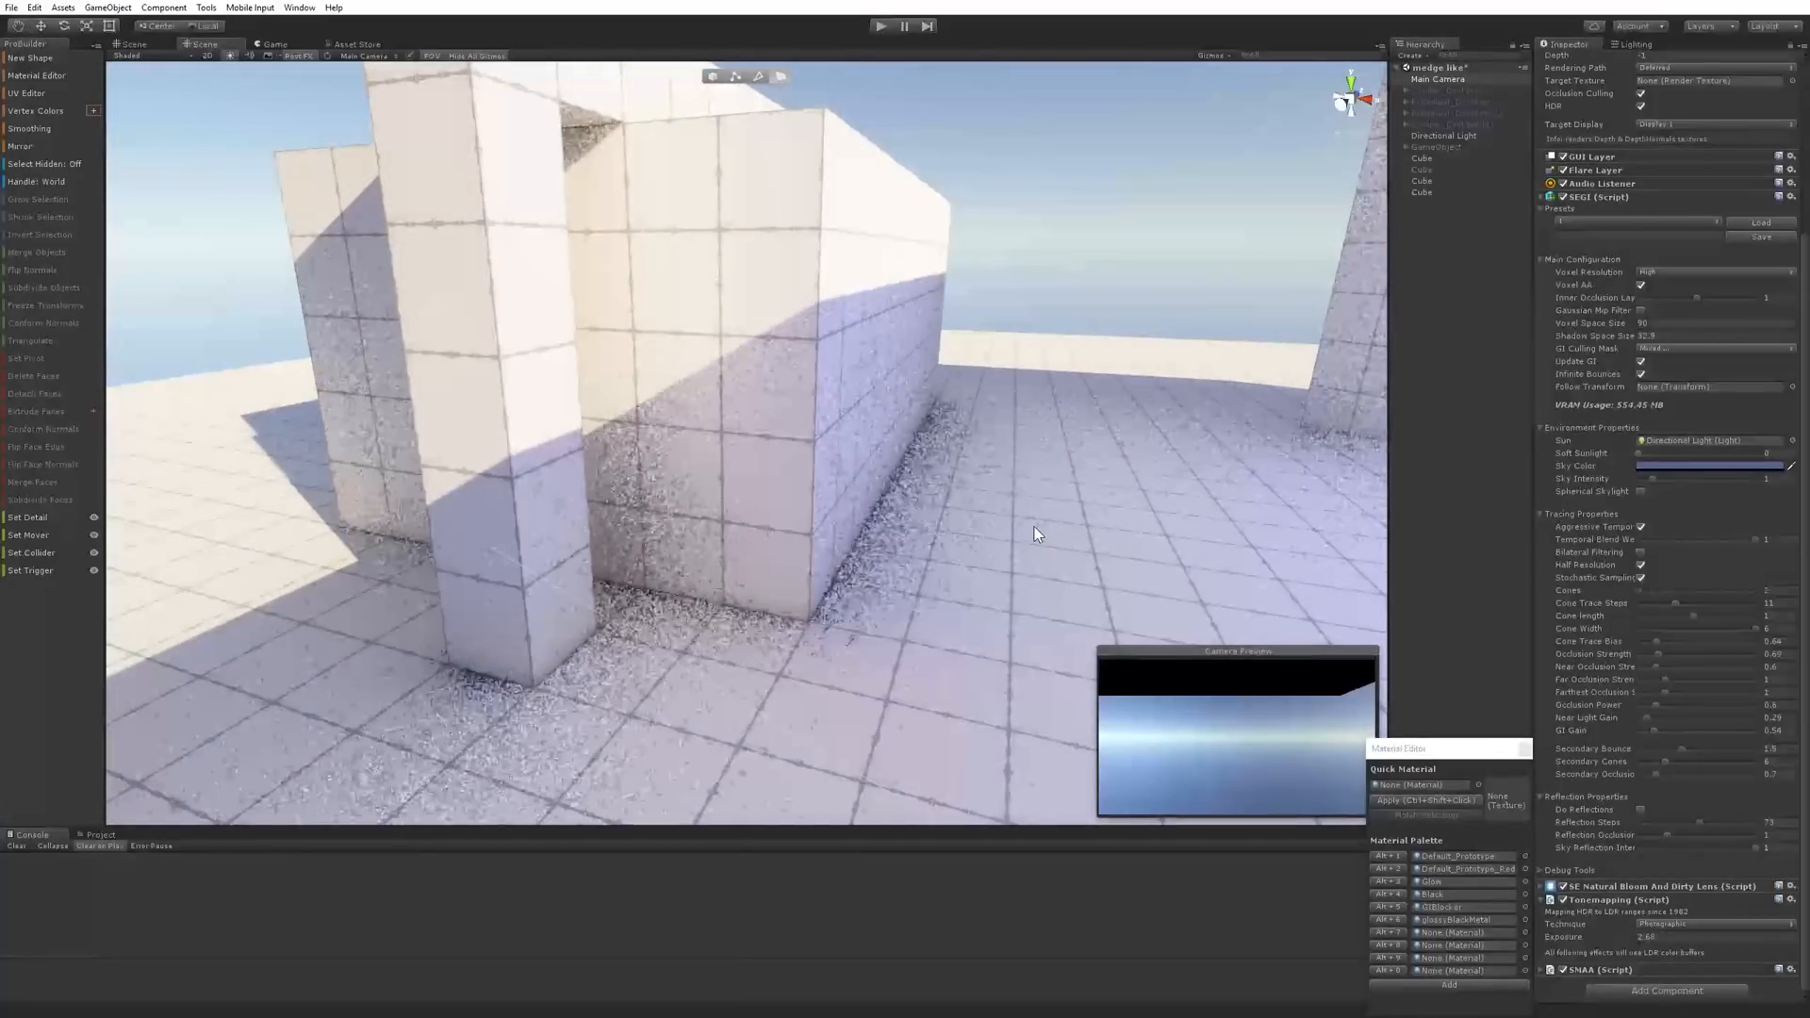
pyautogui.hotkey('ctrl', 'z')
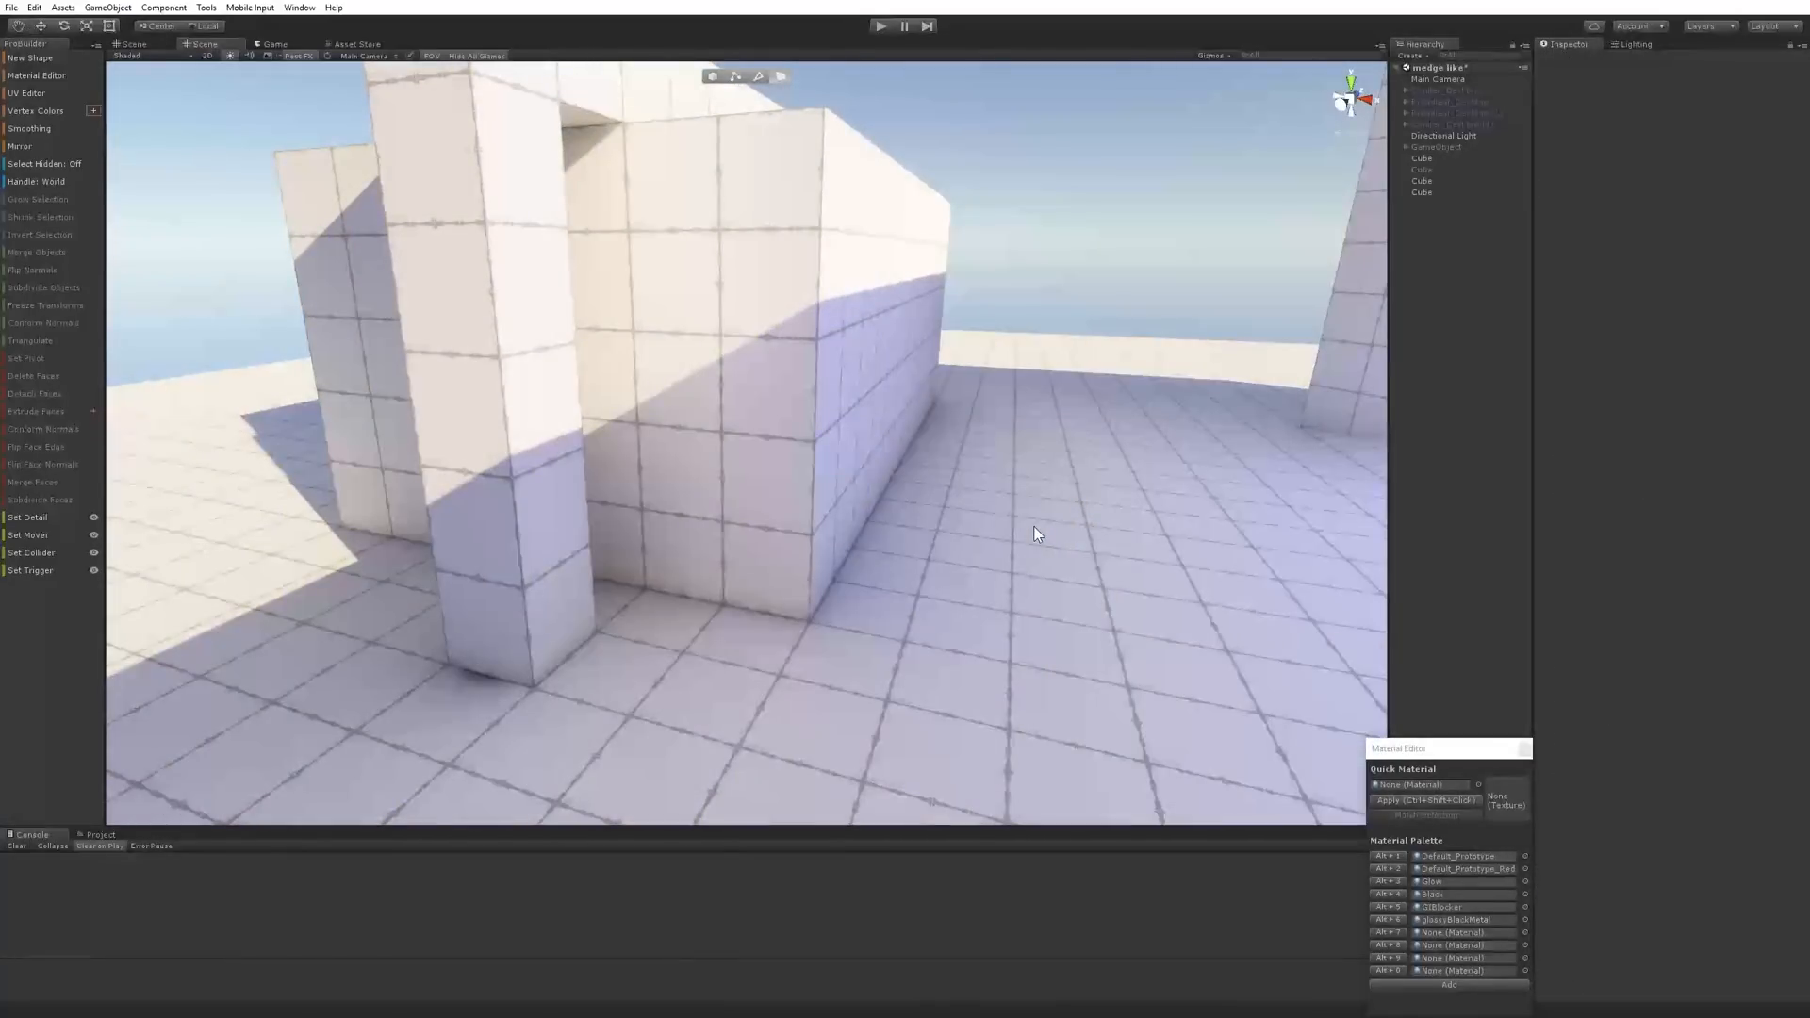
pyautogui.hotkey('ctrl', 'y')
# Reduce the SEGI cone width to compare the bounced lighting, and return it to 6
pyautogui.scroll(-6, 949, 470)
pyautogui.moveTo(757, 512)
pyautogui.keyDown('alt'); pyautogui.mouseDown()
pyautogui.moveTo(782, 526)
pyautogui.moveTo(739, 534)
pyautogui.mouseUp(); pyautogui.keyUp('alt')
pyautogui.keyDown('alt'); pyautogui.moveTo(1010, 484); pyautogui.dragTo(964, 492); pyautogui.keyUp('alt')
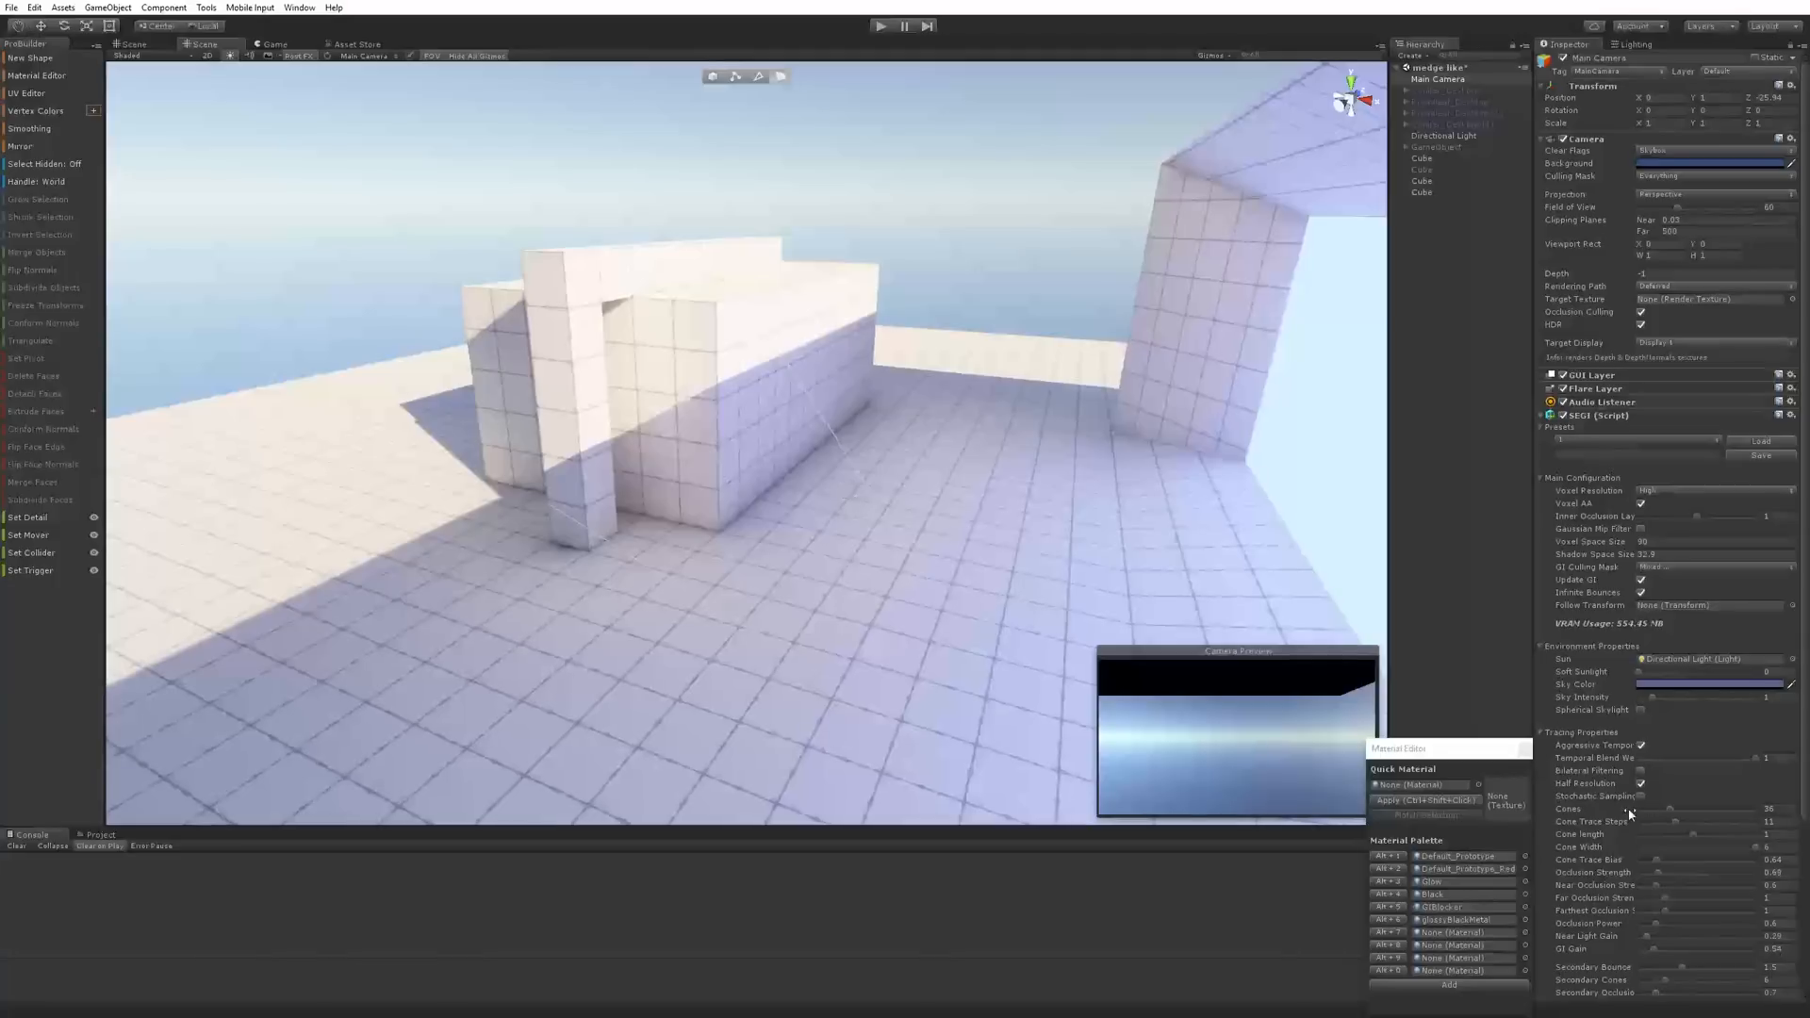
pyautogui.moveTo(1747, 850); pyautogui.dragTo(1688, 846)
pyautogui.moveTo(1759, 847); pyautogui.dragTo(1763, 847)
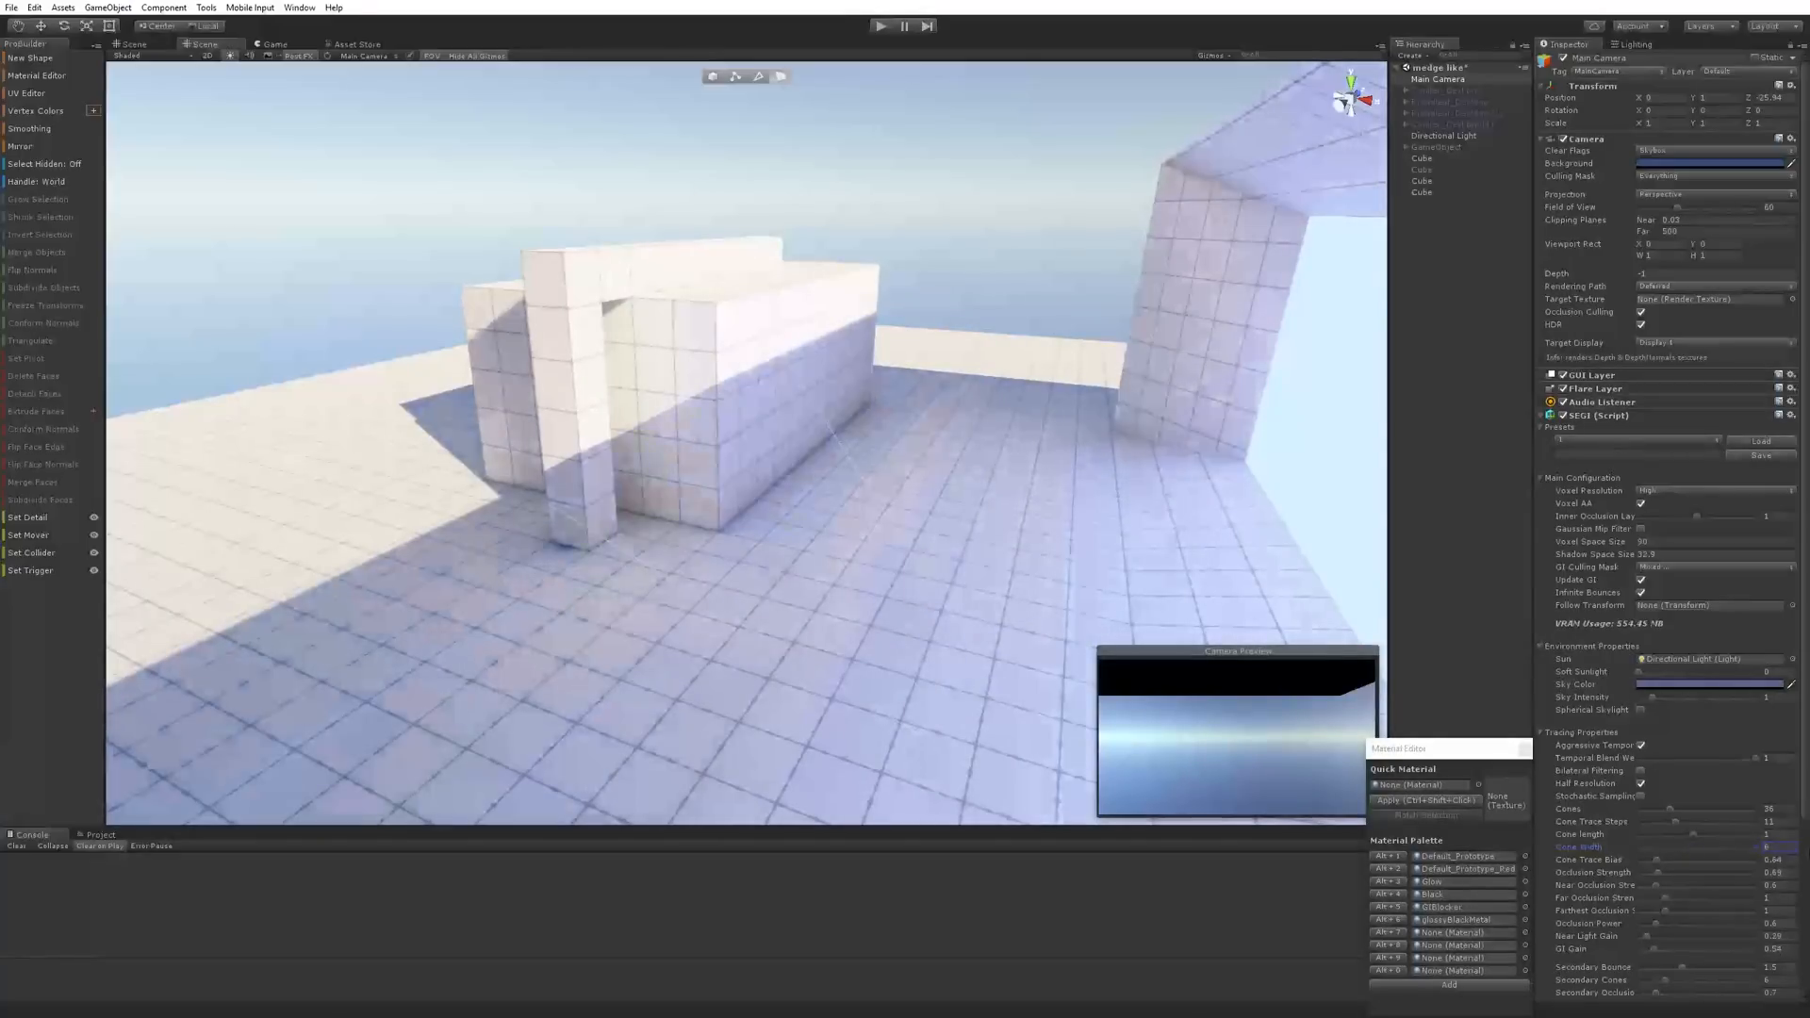
# Select the side faces of the large block and apply the orange Default_Prototype_Red material to them
pyautogui.moveTo(556, 516); pyautogui.dragTo(697, 509, button='right')
pyautogui.click(864, 246)
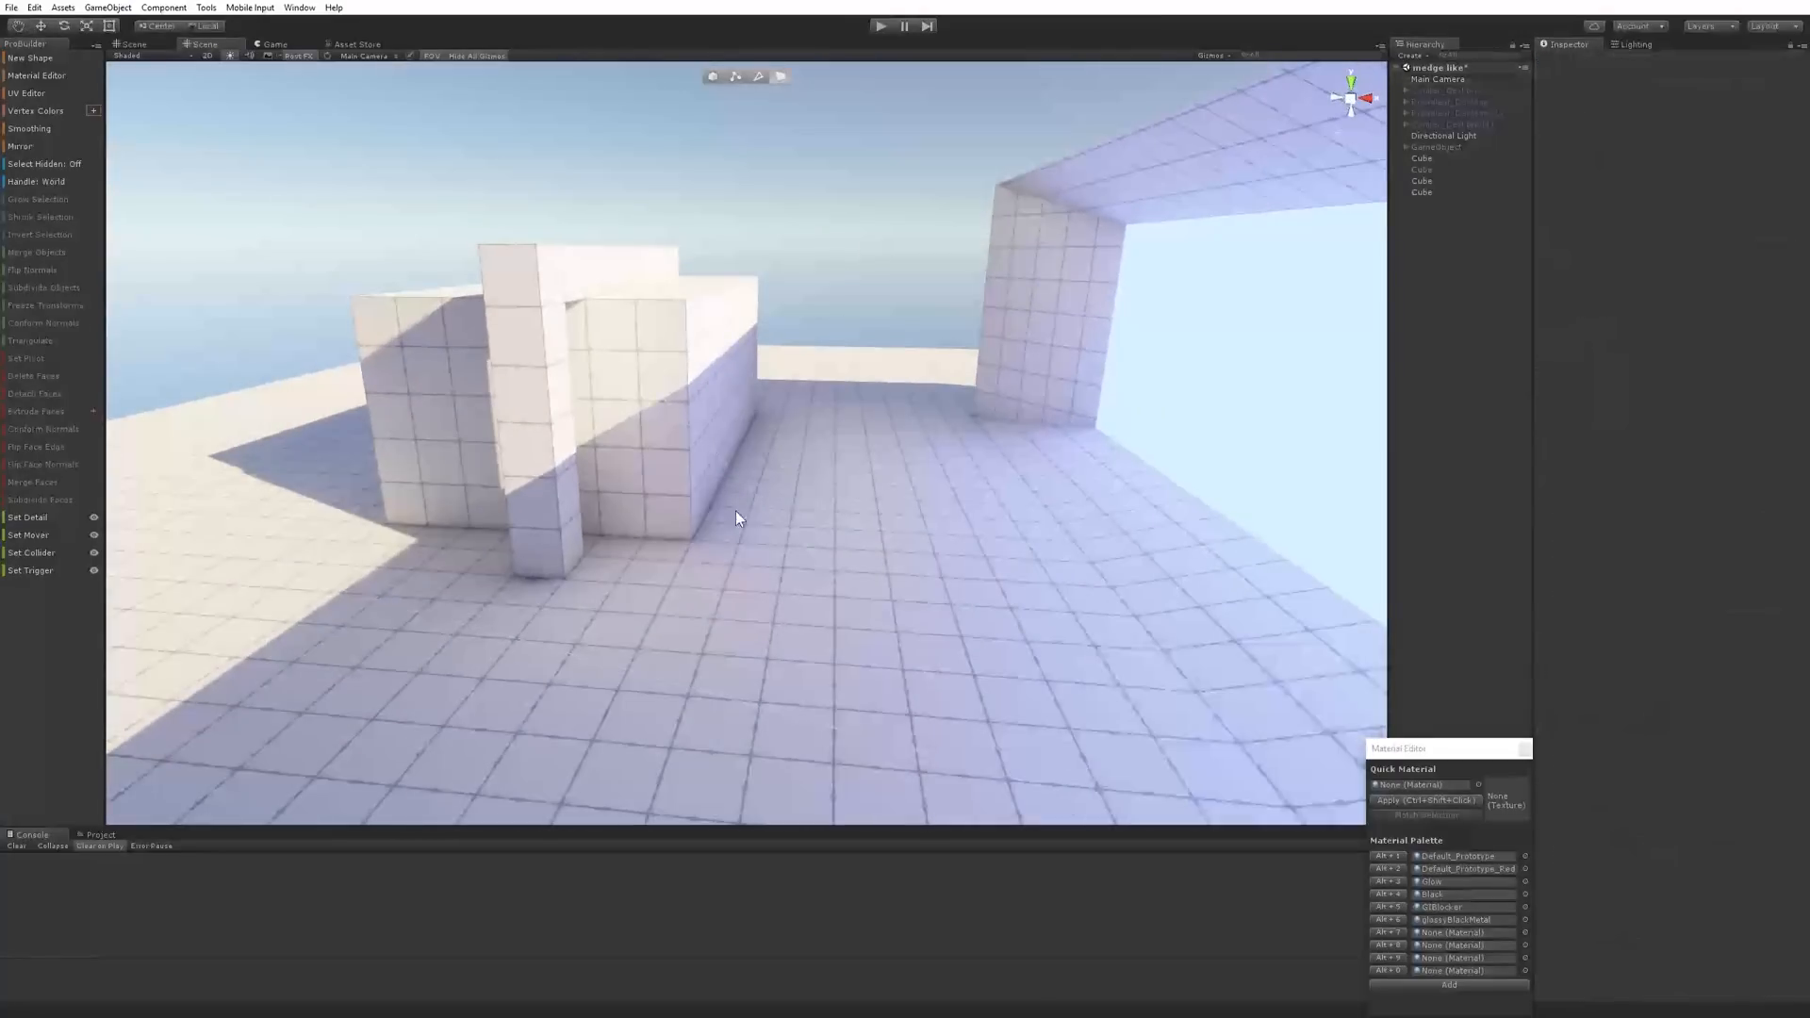
pyautogui.keyDown('alt'); pyautogui.moveTo(736, 511); pyautogui.dragTo(877, 514); pyautogui.keyUp('alt')
pyautogui.moveTo(877, 514); pyautogui.dragTo(533, 520, button='middle')
pyautogui.scroll(-3, 673, 518)
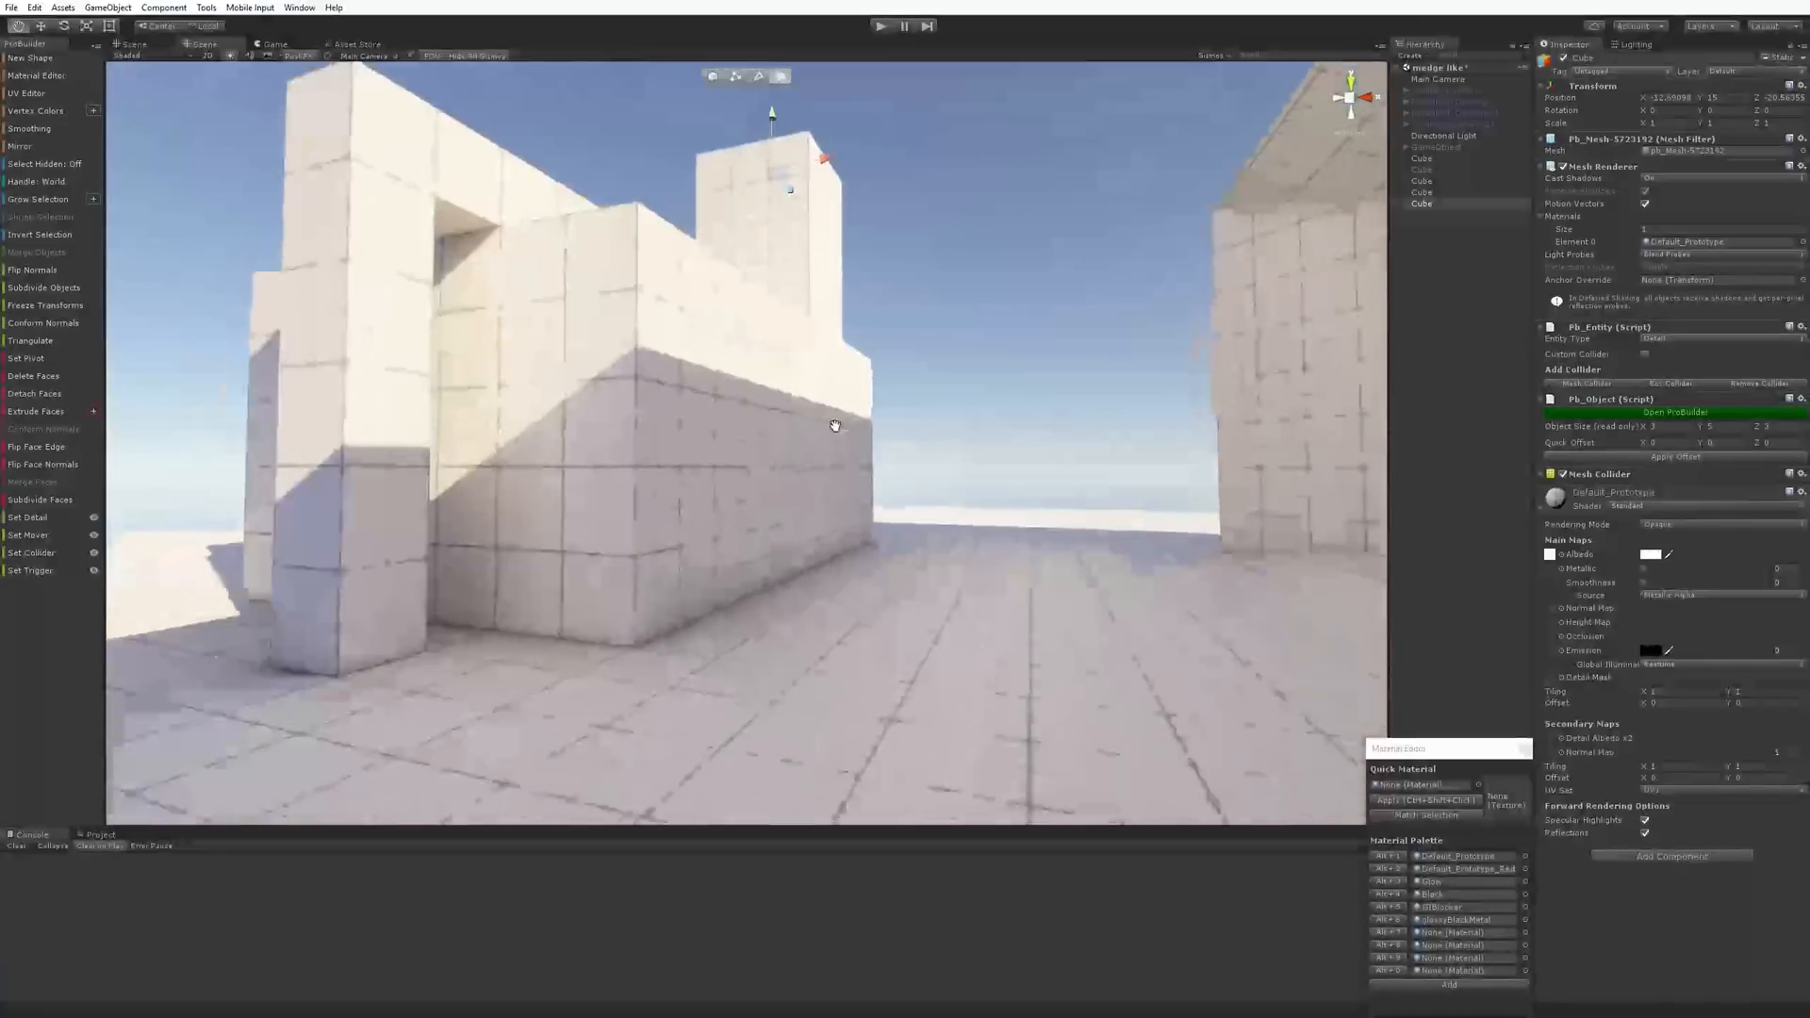
pyautogui.click(748, 381)
pyautogui.keyDown('shift'); pyautogui.click(575, 411); pyautogui.keyUp('shift')
pyautogui.keyDown('alt'); pyautogui.moveTo(577, 415); pyautogui.dragTo(754, 415); pyautogui.keyUp('alt')
pyautogui.keyDown('shift'); pyautogui.click(659, 468); pyautogui.keyUp('shift')
pyautogui.keyDown('alt'); pyautogui.moveTo(660, 469); pyautogui.dragTo(840, 477); pyautogui.keyUp('alt')
pyautogui.keyDown('shift'); pyautogui.click(830, 477); pyautogui.keyUp('shift')
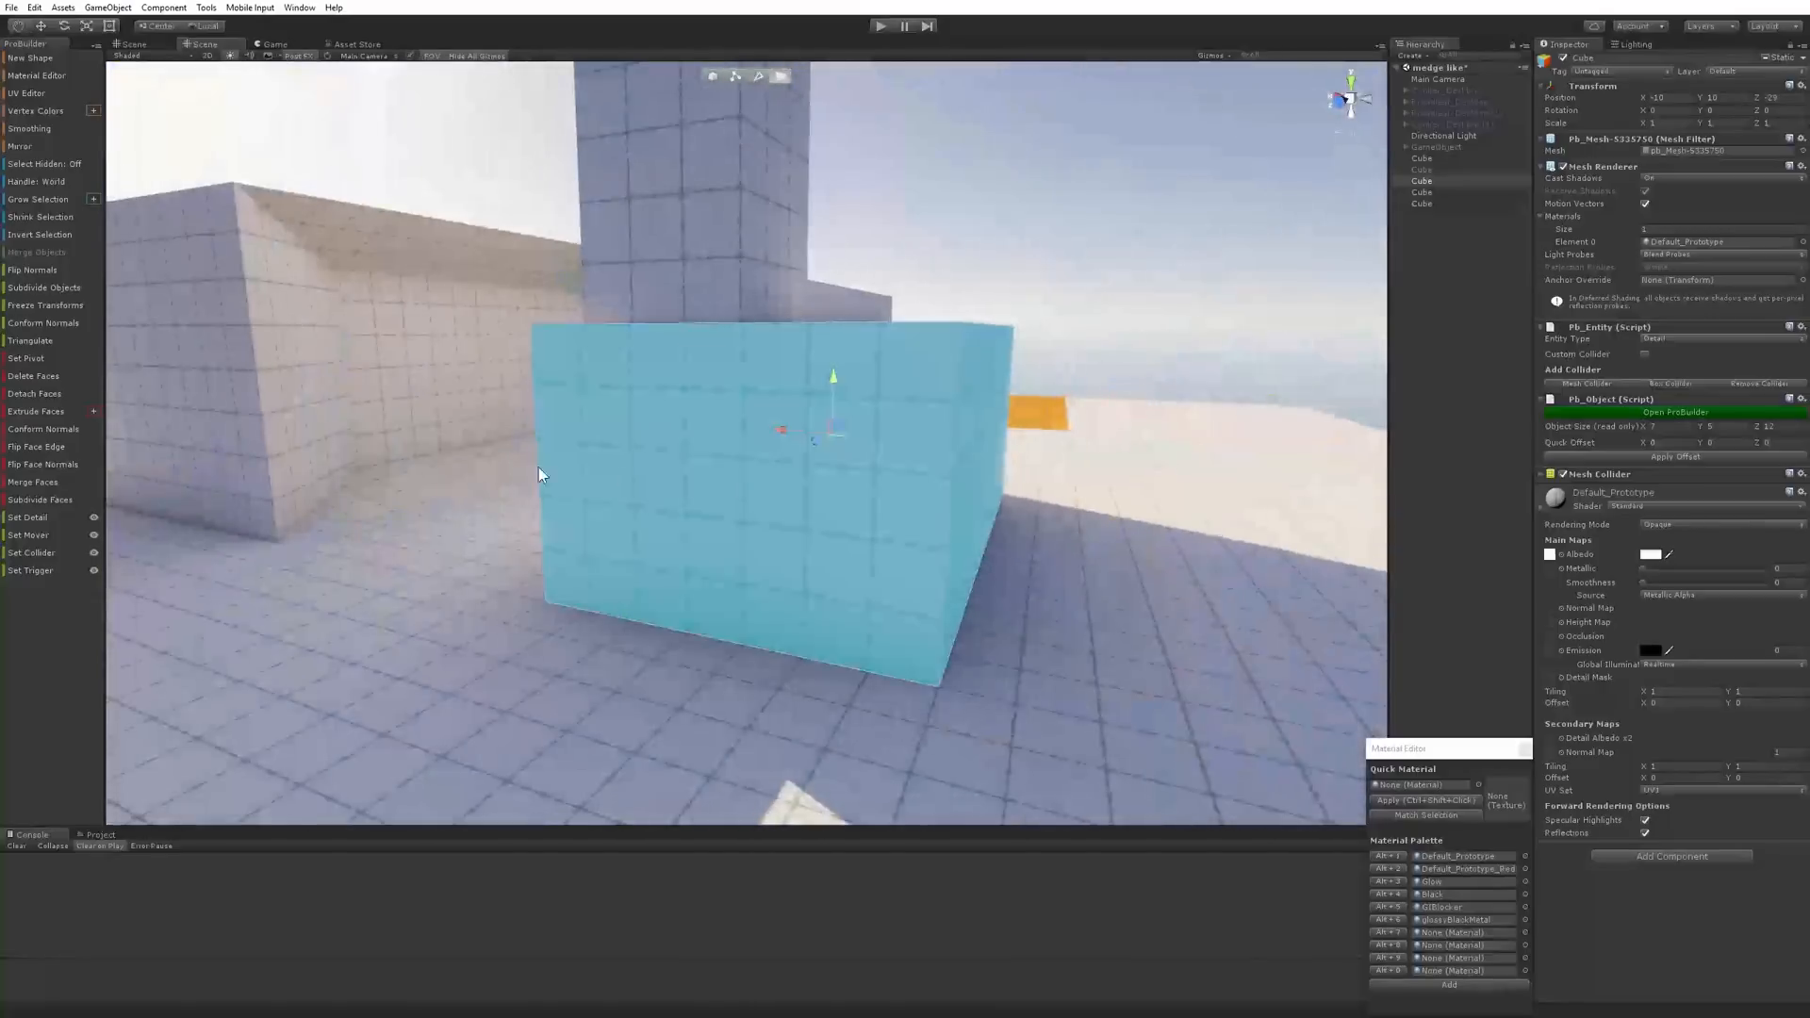
pyautogui.keyDown('alt'); pyautogui.moveTo(414, 481); pyautogui.dragTo(1019, 451); pyautogui.keyUp('alt')
pyautogui.keyDown('alt'); pyautogui.moveTo(679, 477); pyautogui.dragTo(703, 462); pyautogui.keyUp('alt')
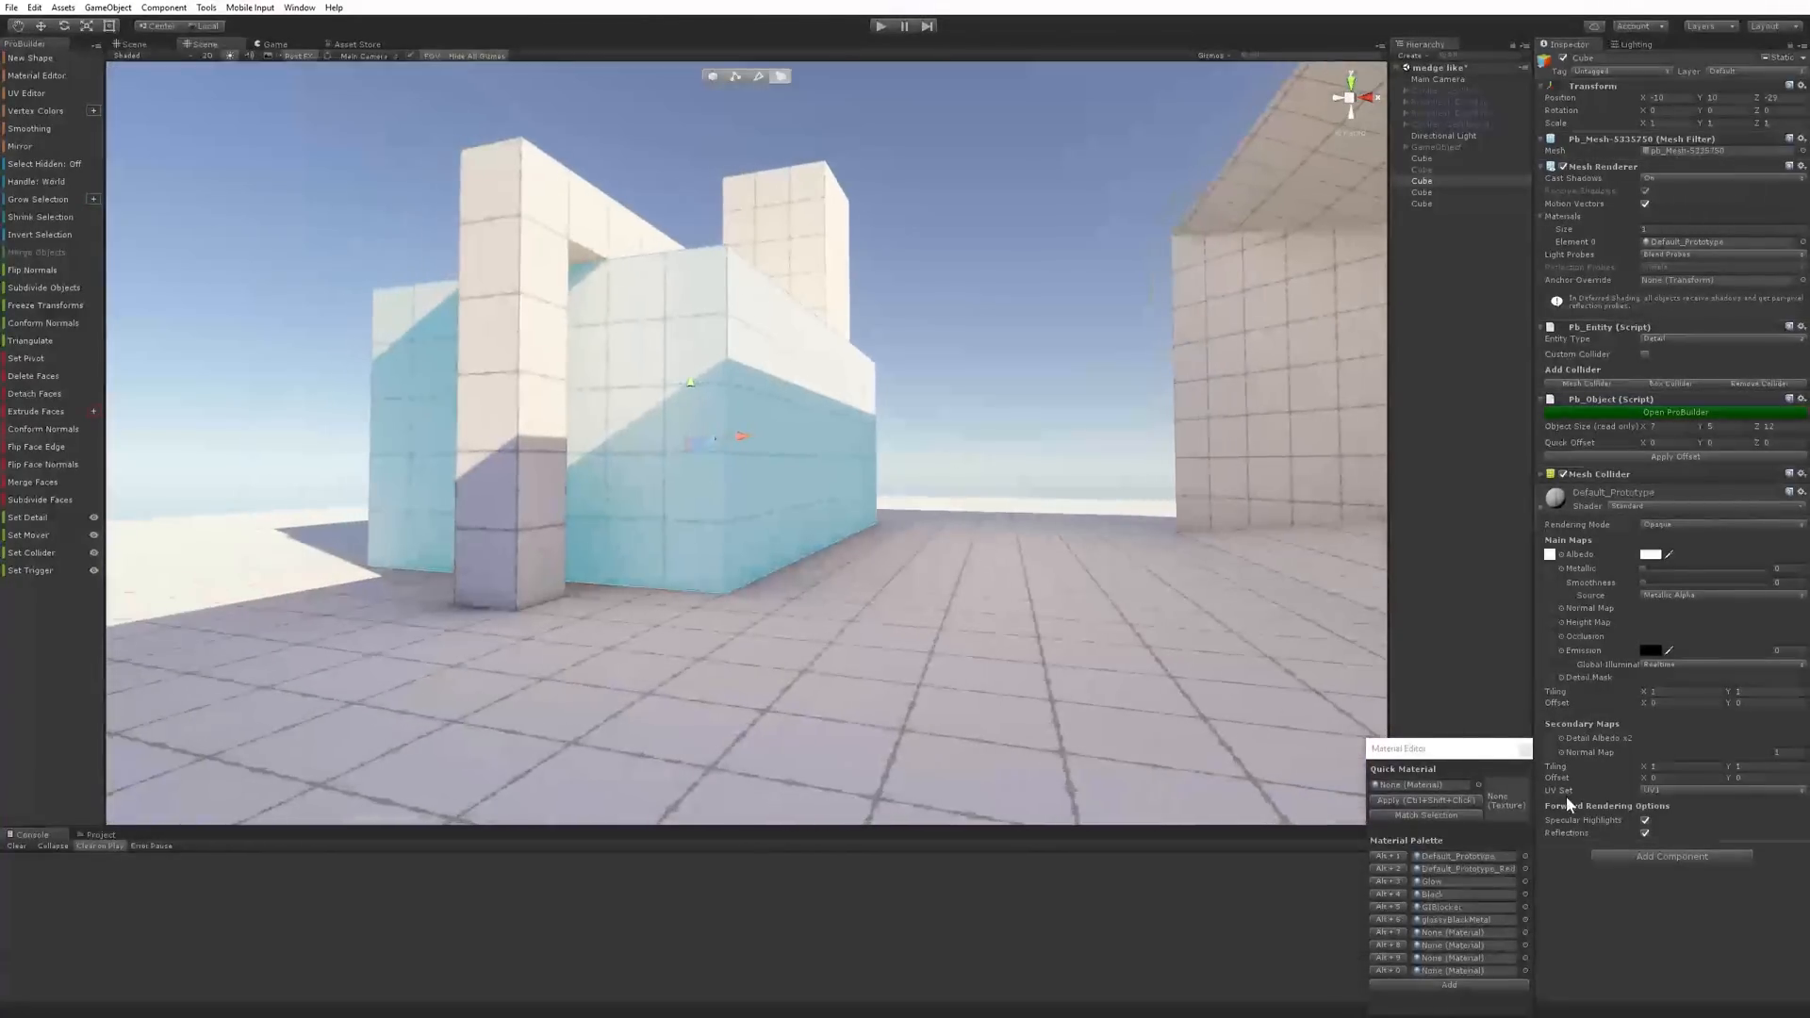
pyautogui.click(1388, 869)
pyautogui.click(914, 504)
# Select the Directional Light and increase its X rotation to change the sunlight on the orange block
pyautogui.keyDown('alt'); pyautogui.moveTo(764, 556); pyautogui.dragTo(873, 670); pyautogui.keyUp('alt')
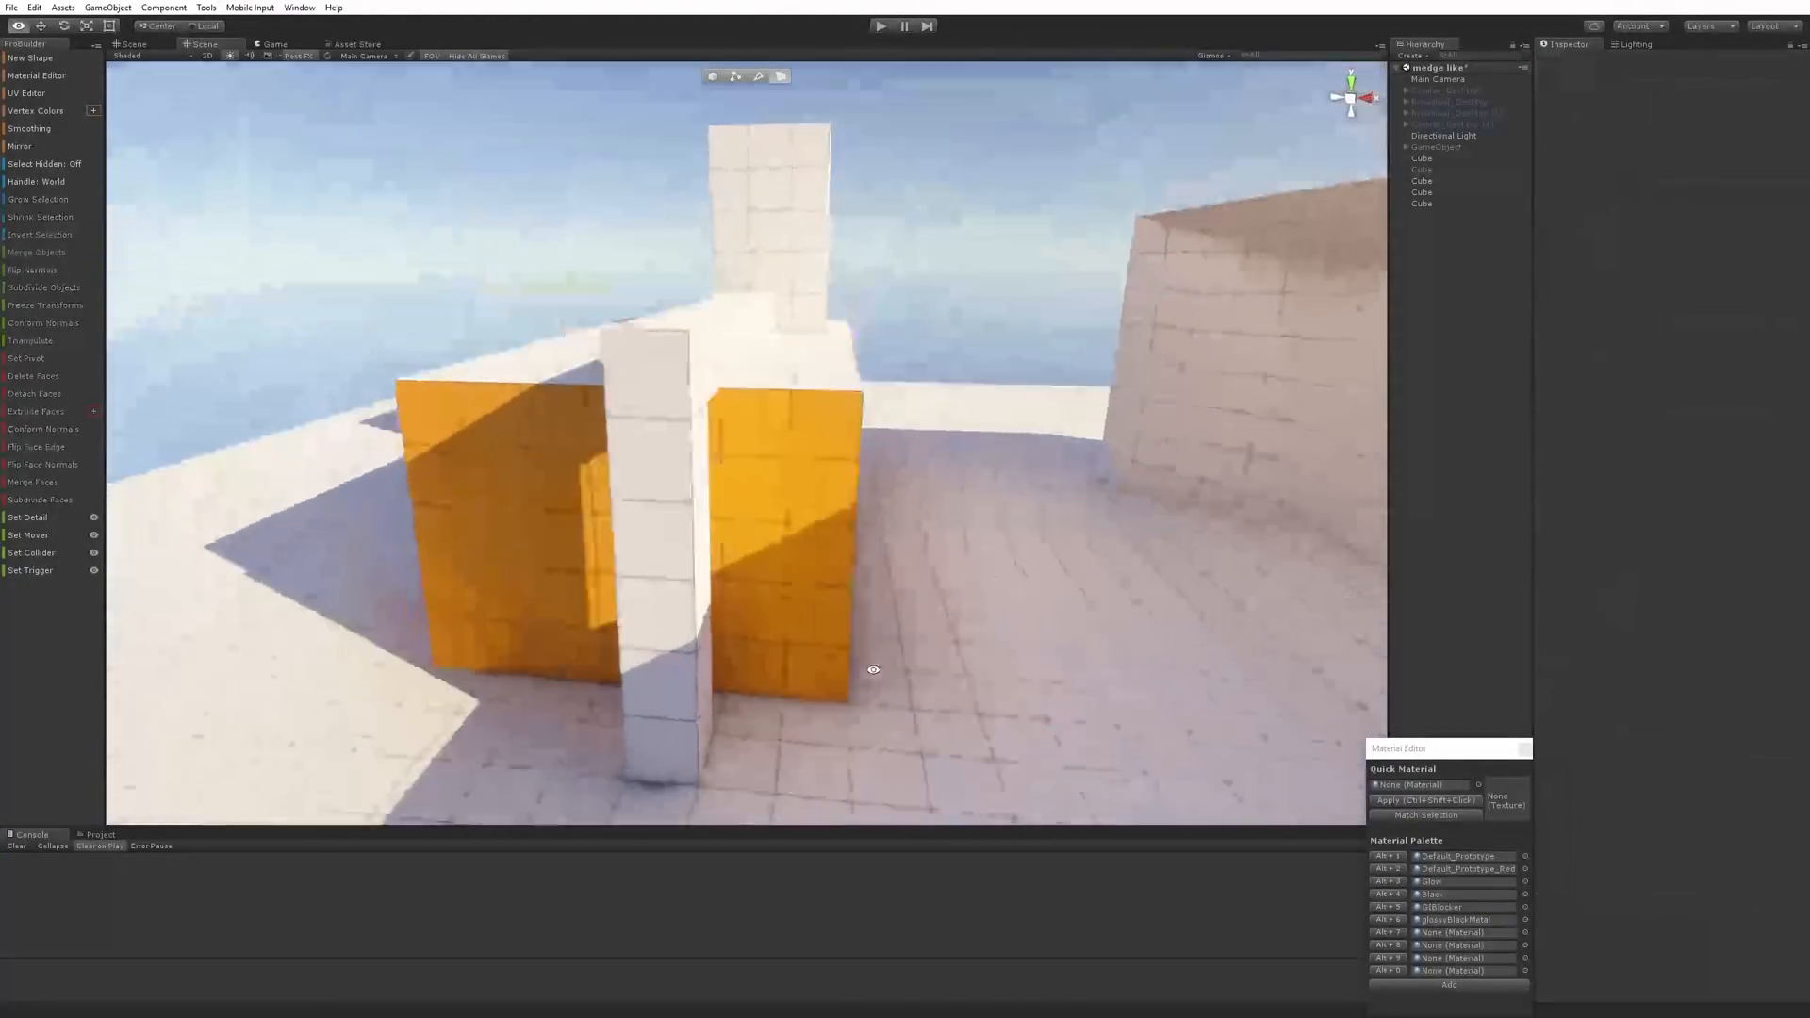
pyautogui.moveTo(905, 679); pyautogui.dragTo(918, 590, button='middle')
pyautogui.moveTo(918, 590)
pyautogui.keyDown('alt'); pyautogui.mouseDown()
pyautogui.moveTo(842, 570)
pyautogui.moveTo(905, 556)
pyautogui.mouseUp(); pyautogui.keyUp('alt')
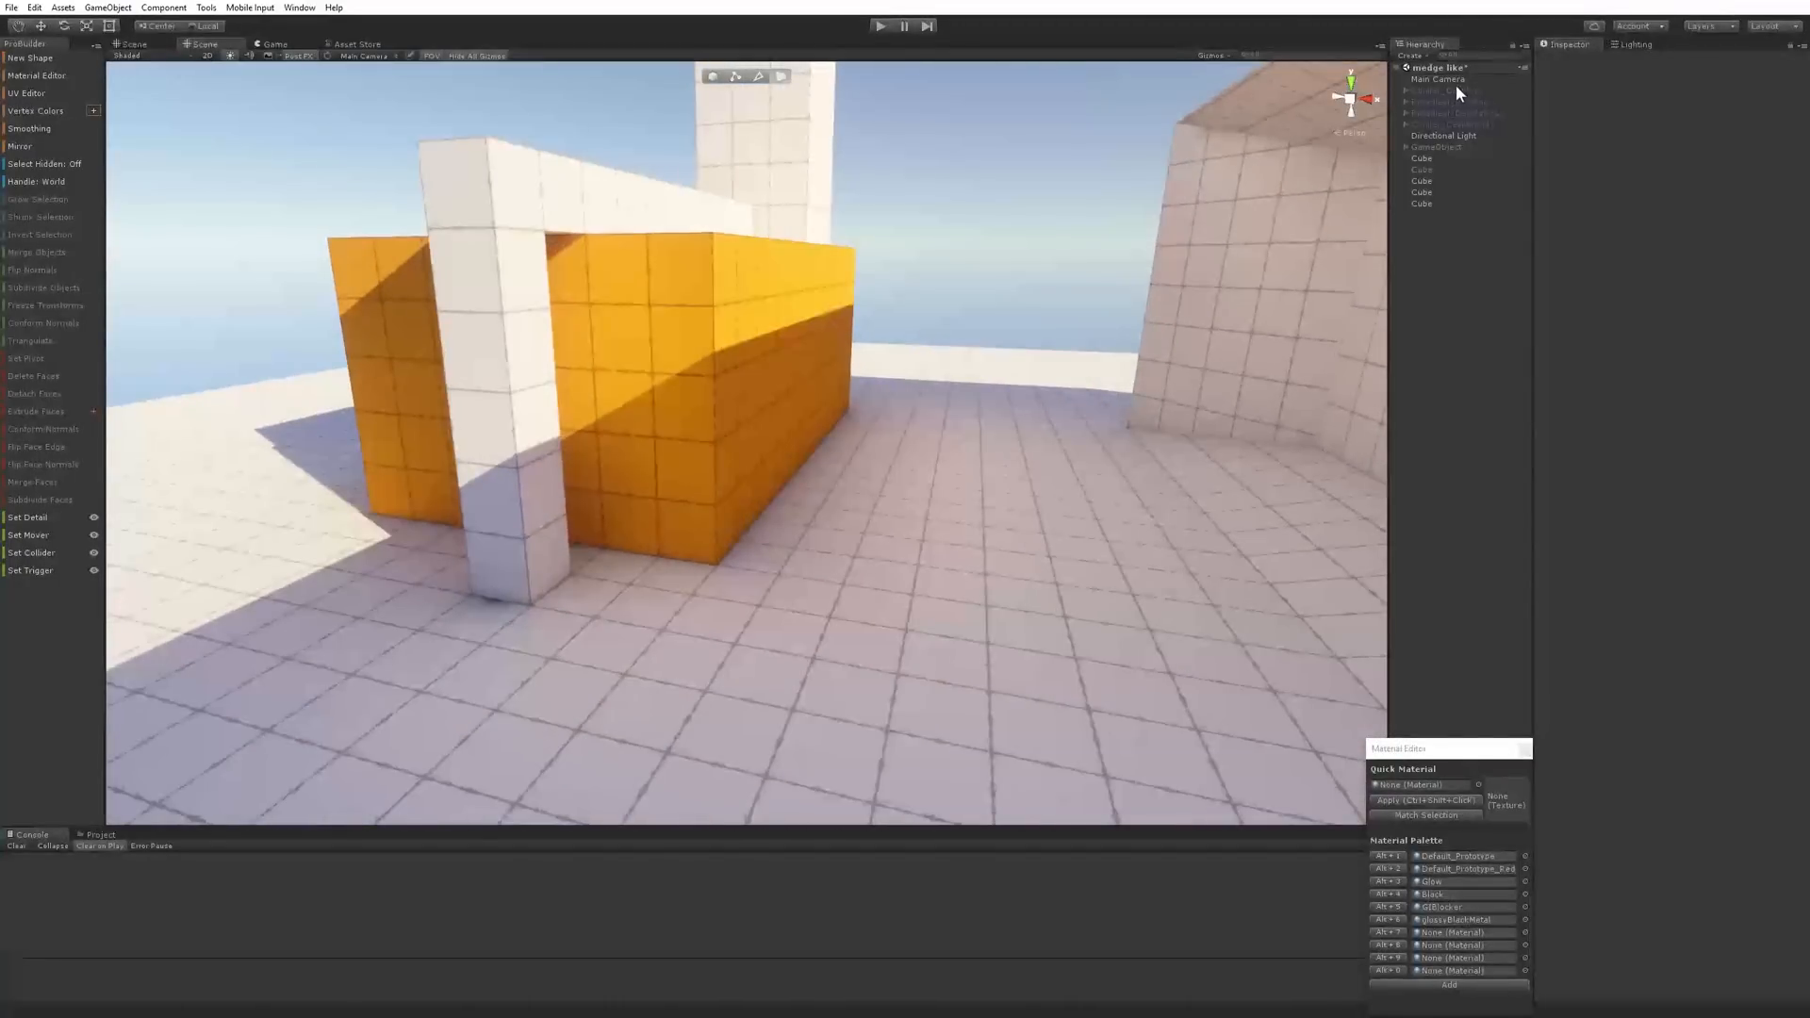
pyautogui.click(1456, 134)
pyautogui.moveTo(1641, 110); pyautogui.dragTo(1808, 121)
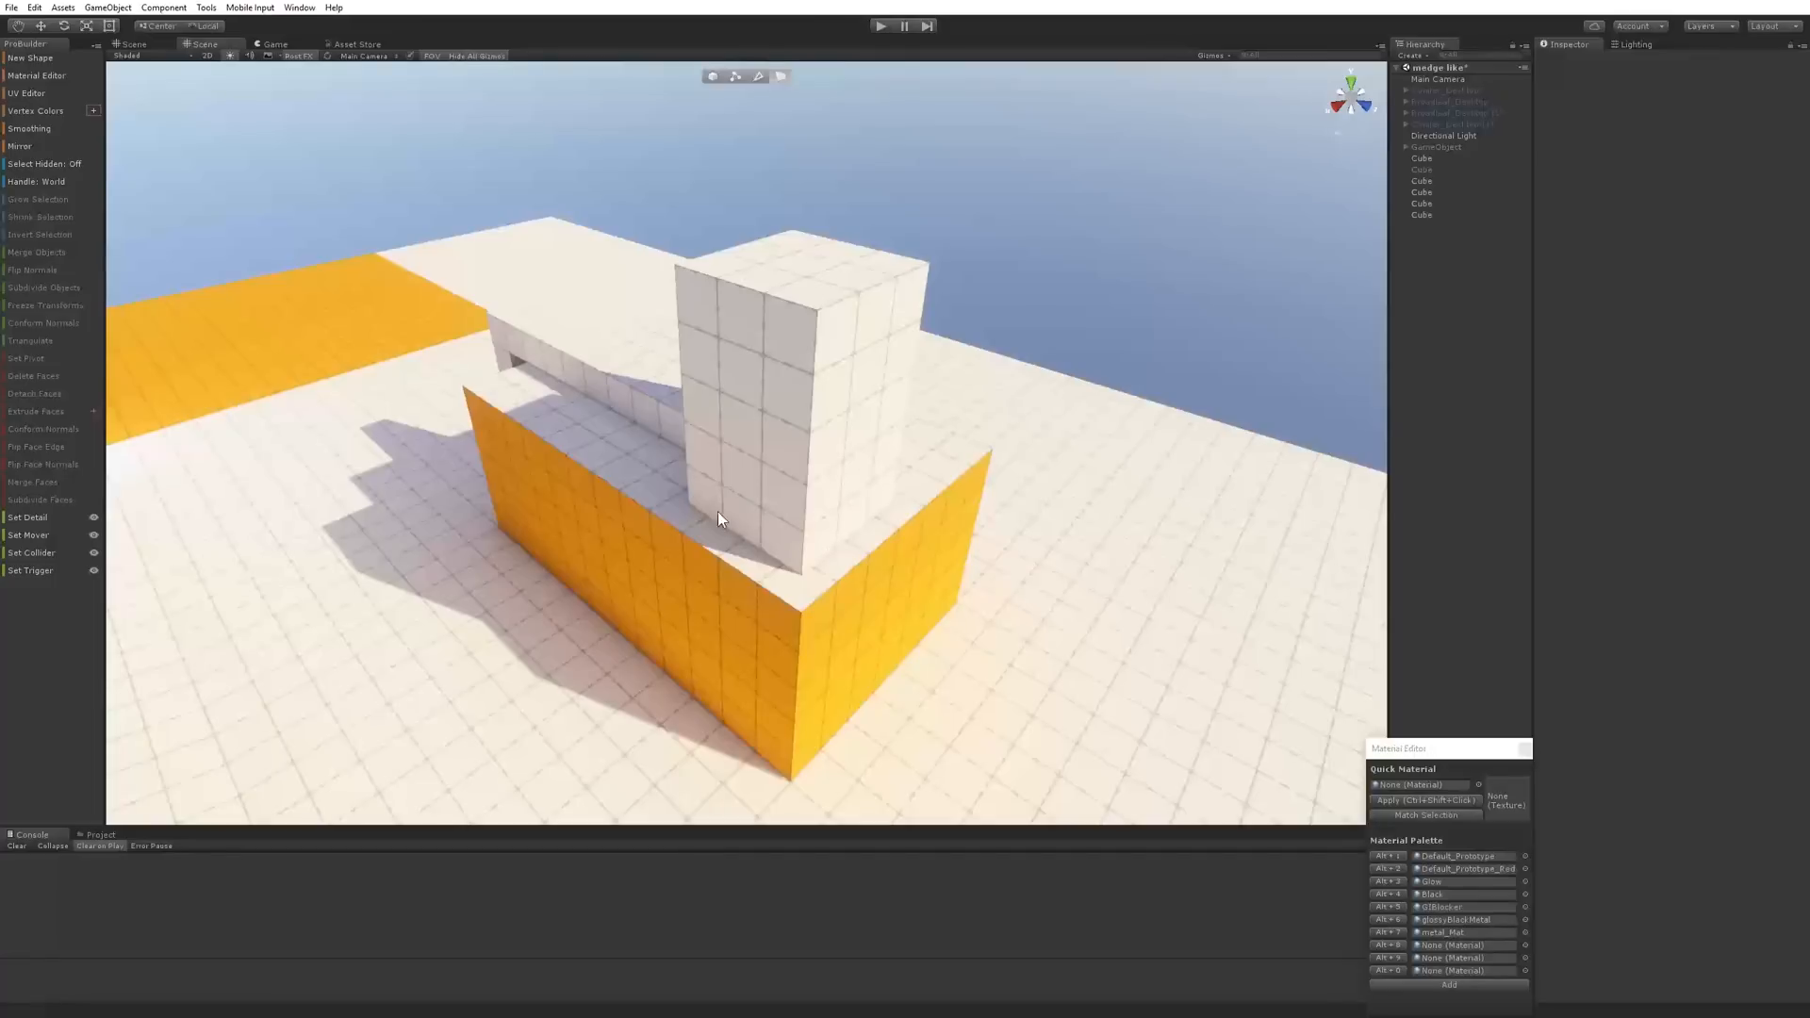
# Select the faces of the beam and pillar beside the orange block and apply the metal_Mat material
pyautogui.keyDown('alt'); pyautogui.moveTo(717, 516); pyautogui.dragTo(1191, 477); pyautogui.keyUp('alt')
pyautogui.scroll(5, 1115, 509)
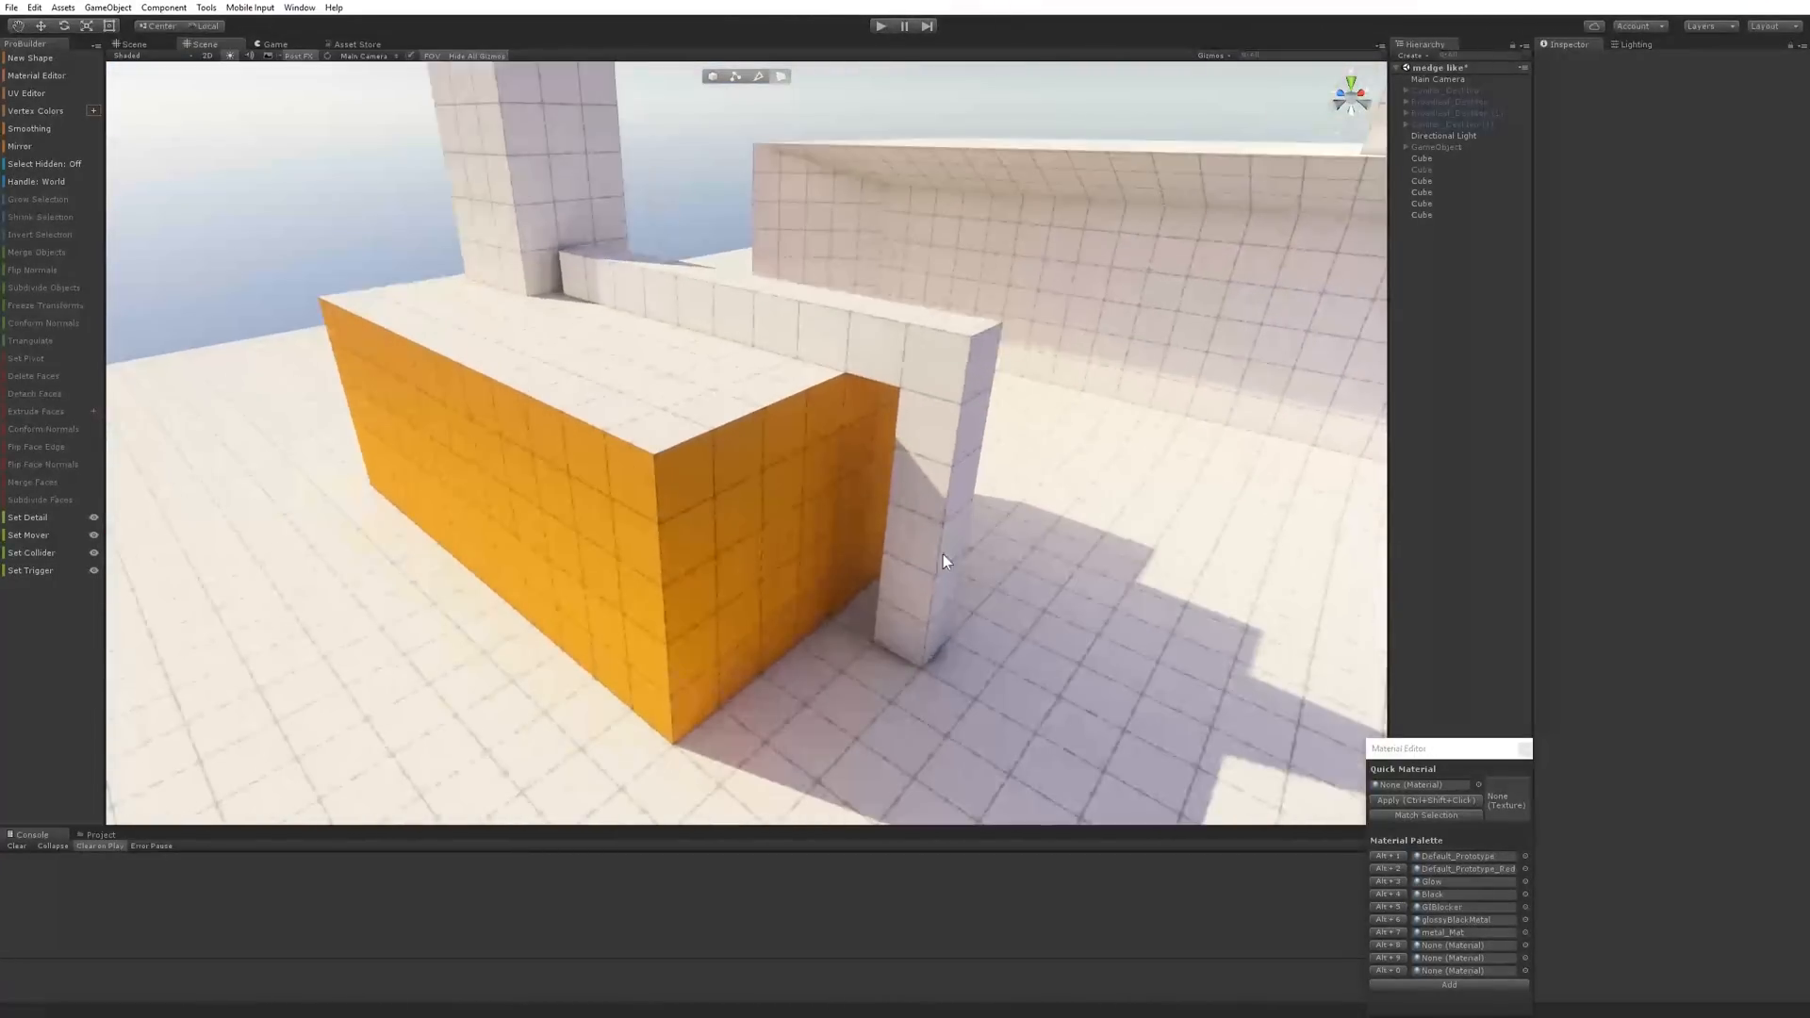
pyautogui.keyDown('alt'); pyautogui.moveTo(942, 561); pyautogui.dragTo(1044, 471); pyautogui.keyUp('alt')
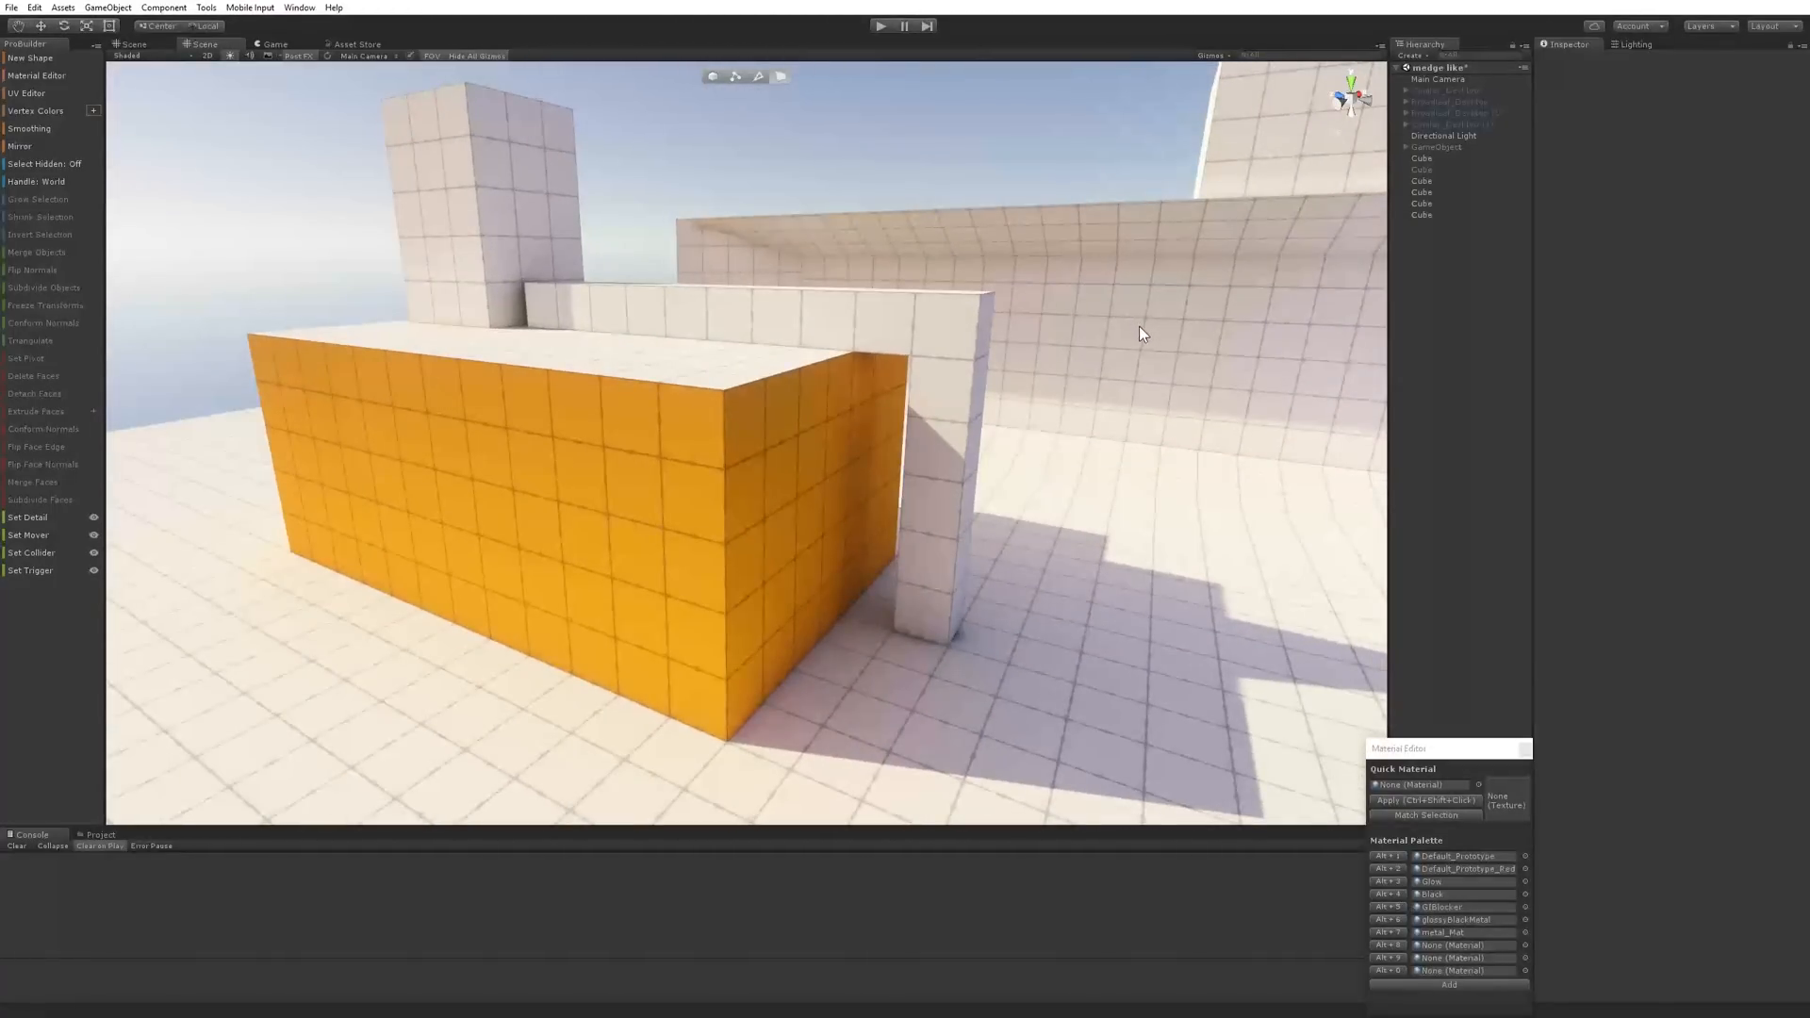
pyautogui.click(953, 319)
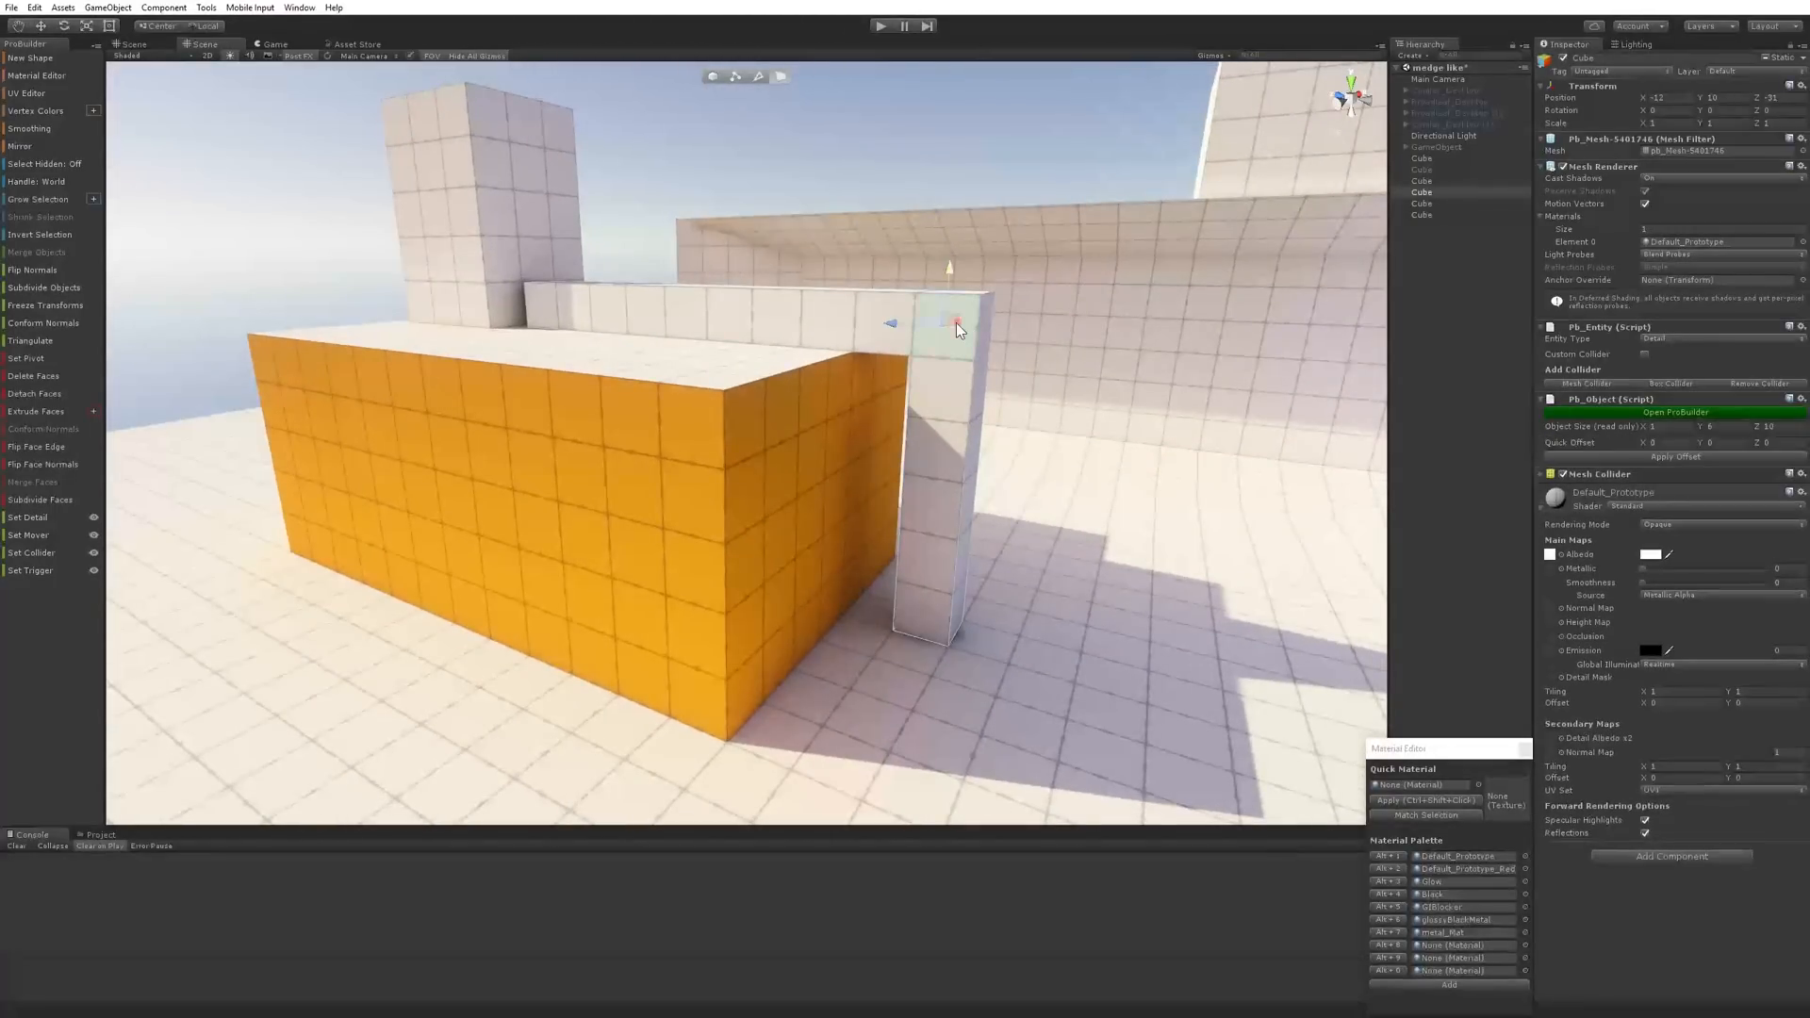
pyautogui.keyDown('shift'); pyautogui.click(832, 317); pyautogui.keyUp('shift')
pyautogui.keyDown('shift'); pyautogui.click(943, 424); pyautogui.keyUp('shift')
pyautogui.keyDown('alt'); pyautogui.moveTo(1013, 435); pyautogui.dragTo(1035, 495); pyautogui.keyUp('alt')
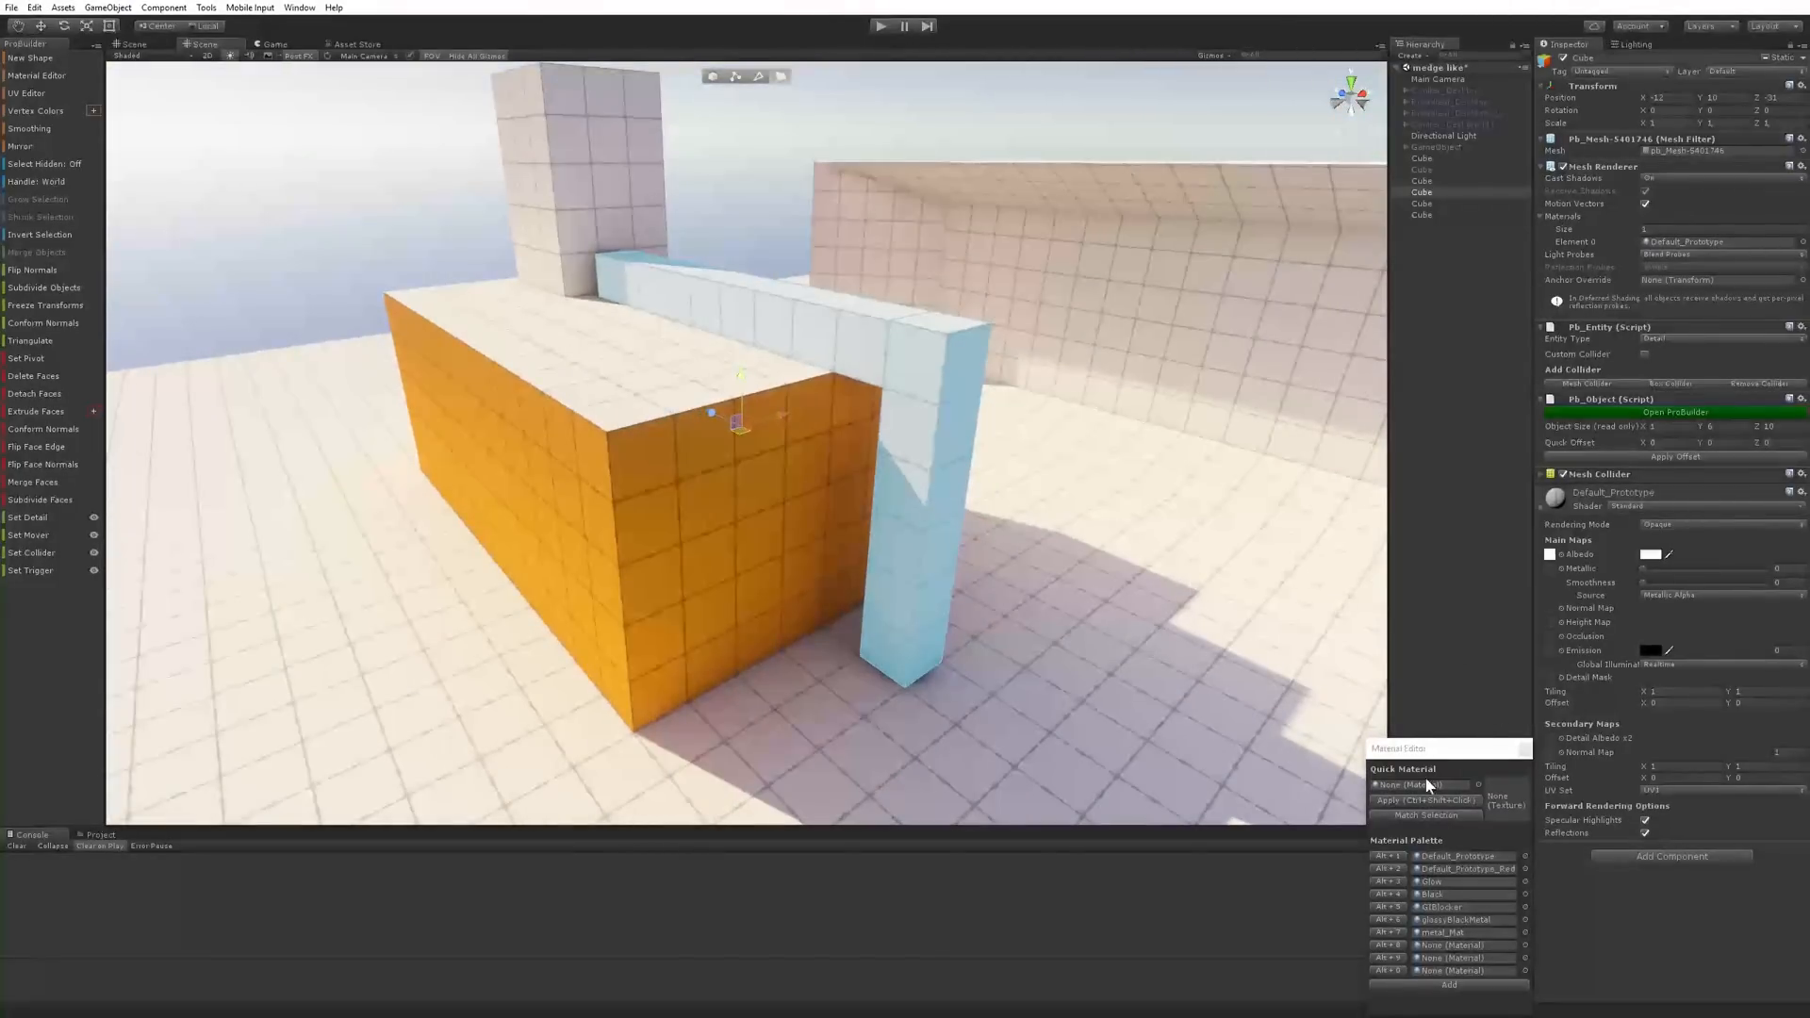
pyautogui.click(1401, 932)
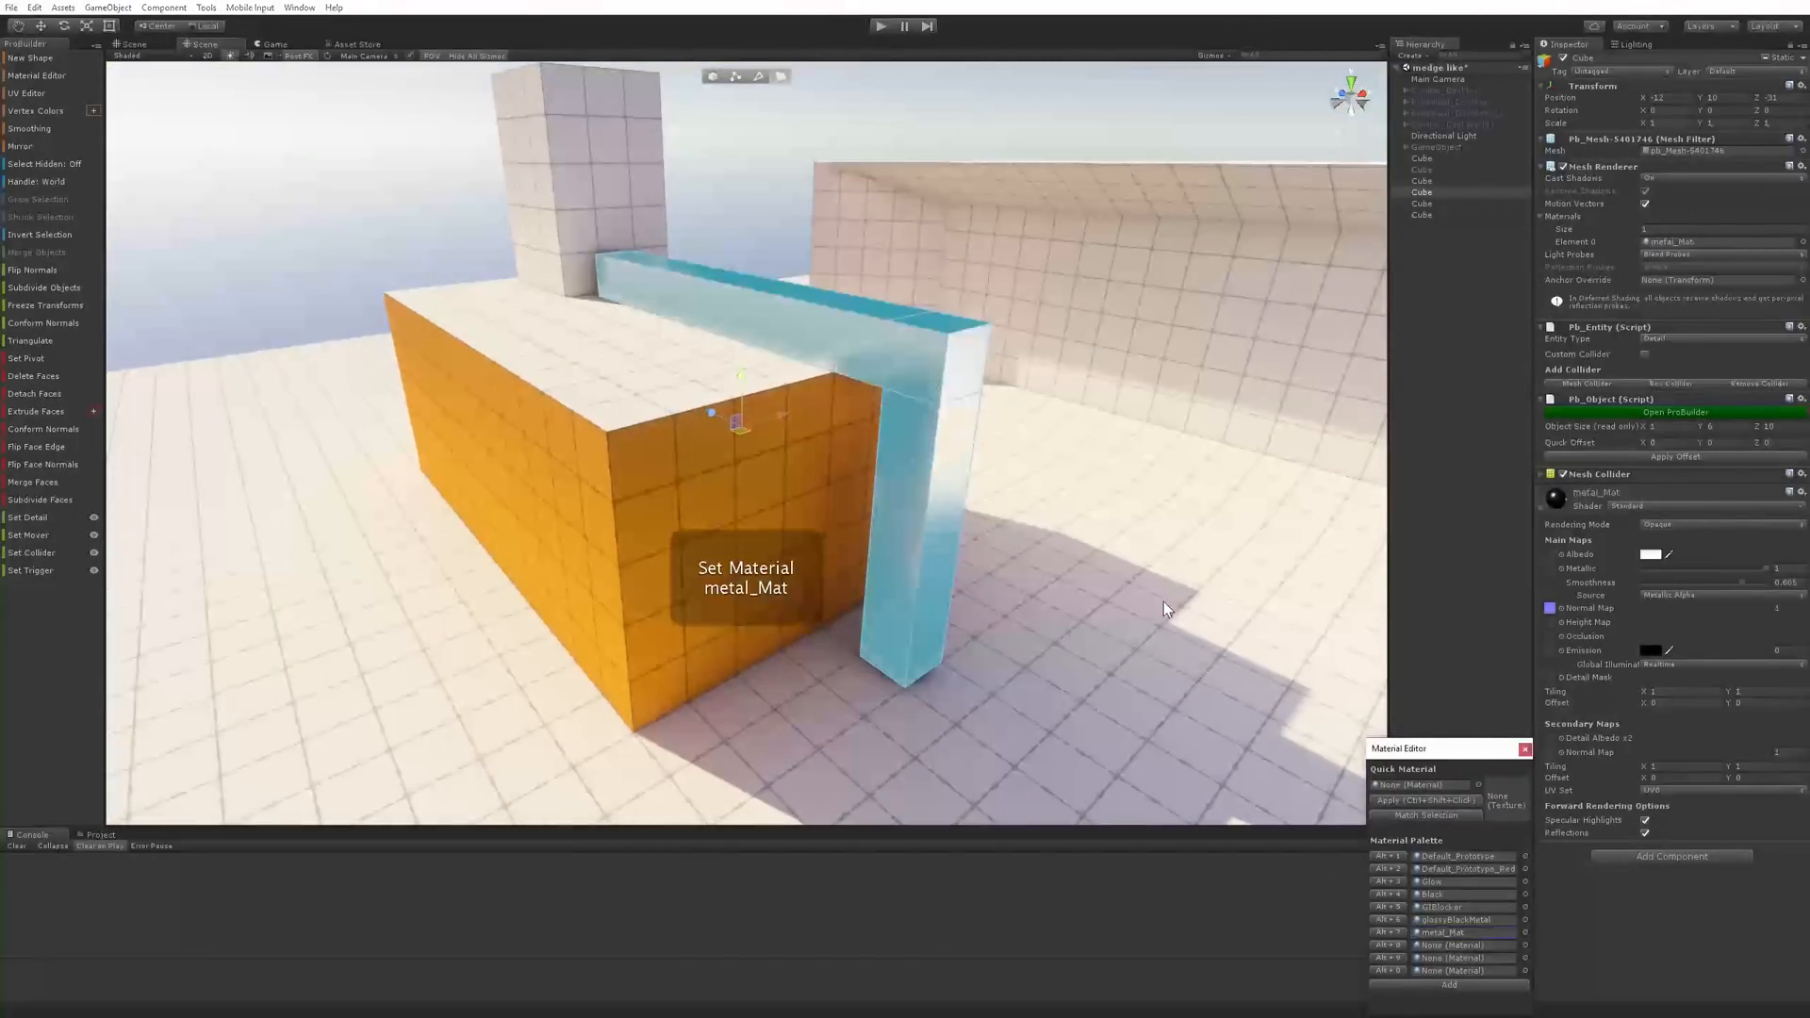
pyautogui.keyDown('alt'); pyautogui.moveTo(1164, 601); pyautogui.dragTo(905, 566); pyautogui.keyUp('alt')
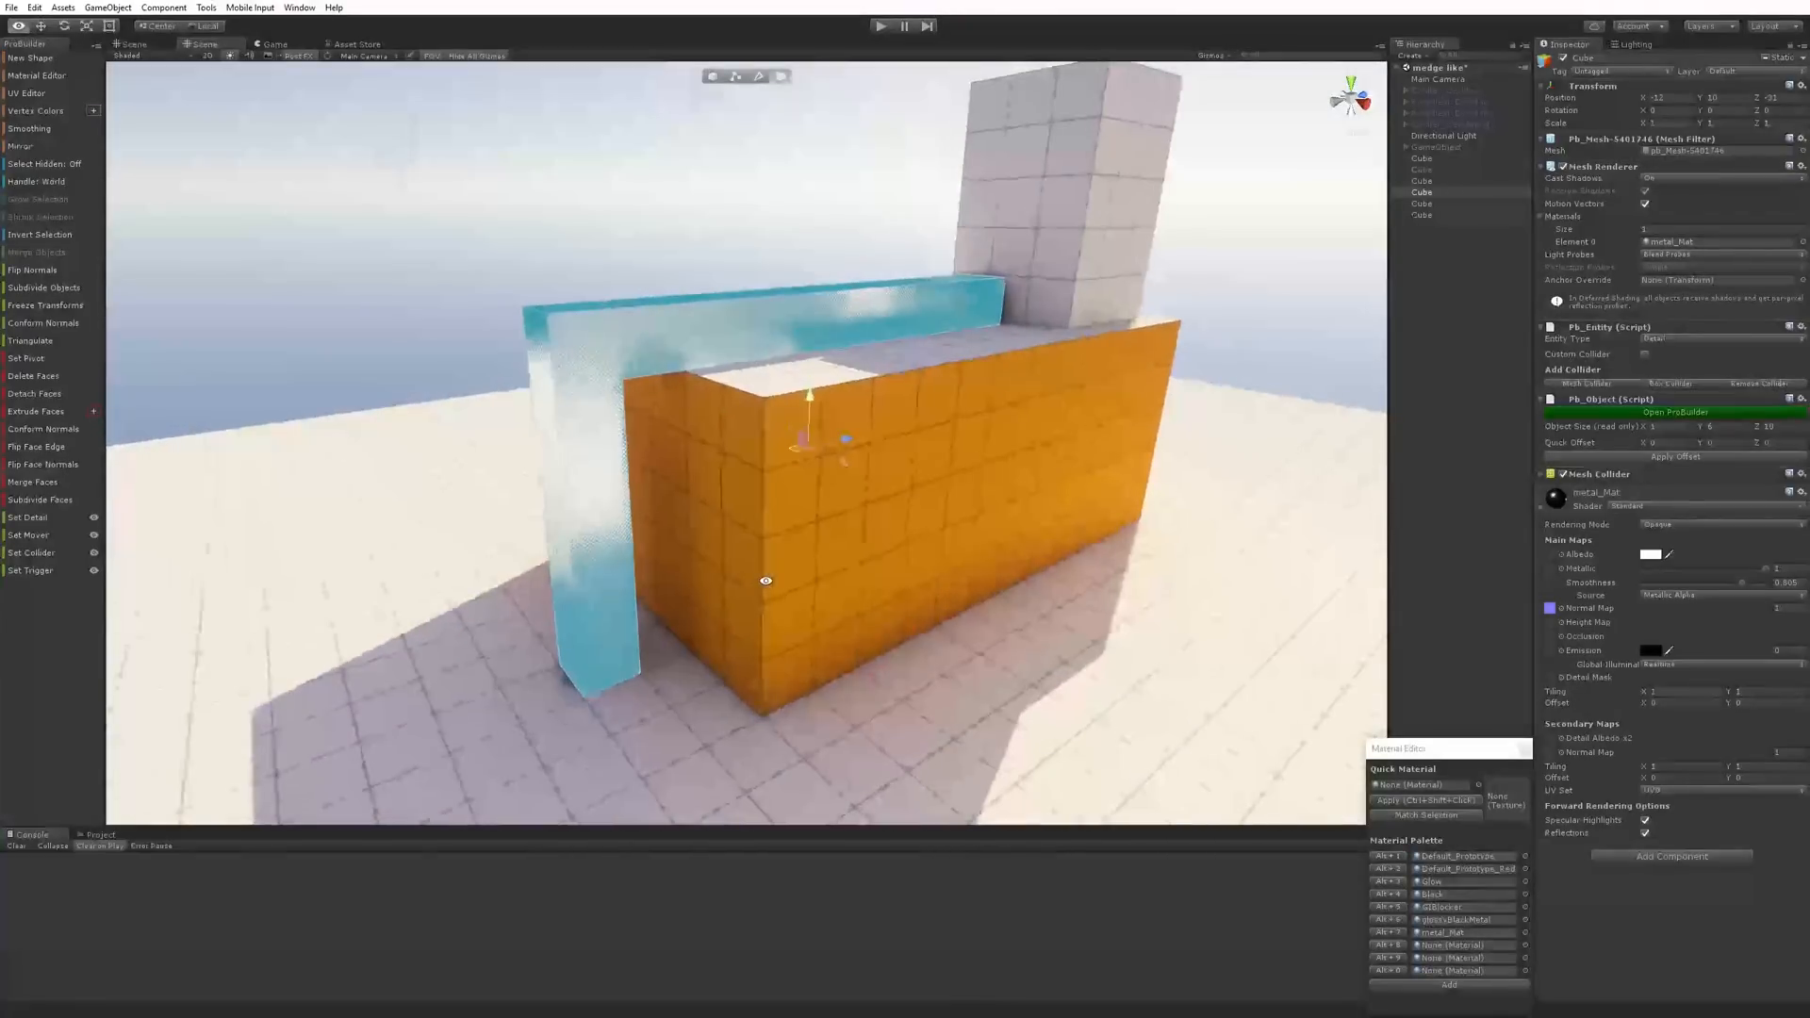
# Select the faces of the tall tower on top of the block and apply the metal_Mat material
pyautogui.click(1084, 138)
pyautogui.keyDown('alt'); pyautogui.moveTo(1045, 375); pyautogui.dragTo(1049, 213); pyautogui.keyUp('alt')
pyautogui.keyDown('shift'); pyautogui.click(1050, 213); pyautogui.keyUp('shift')
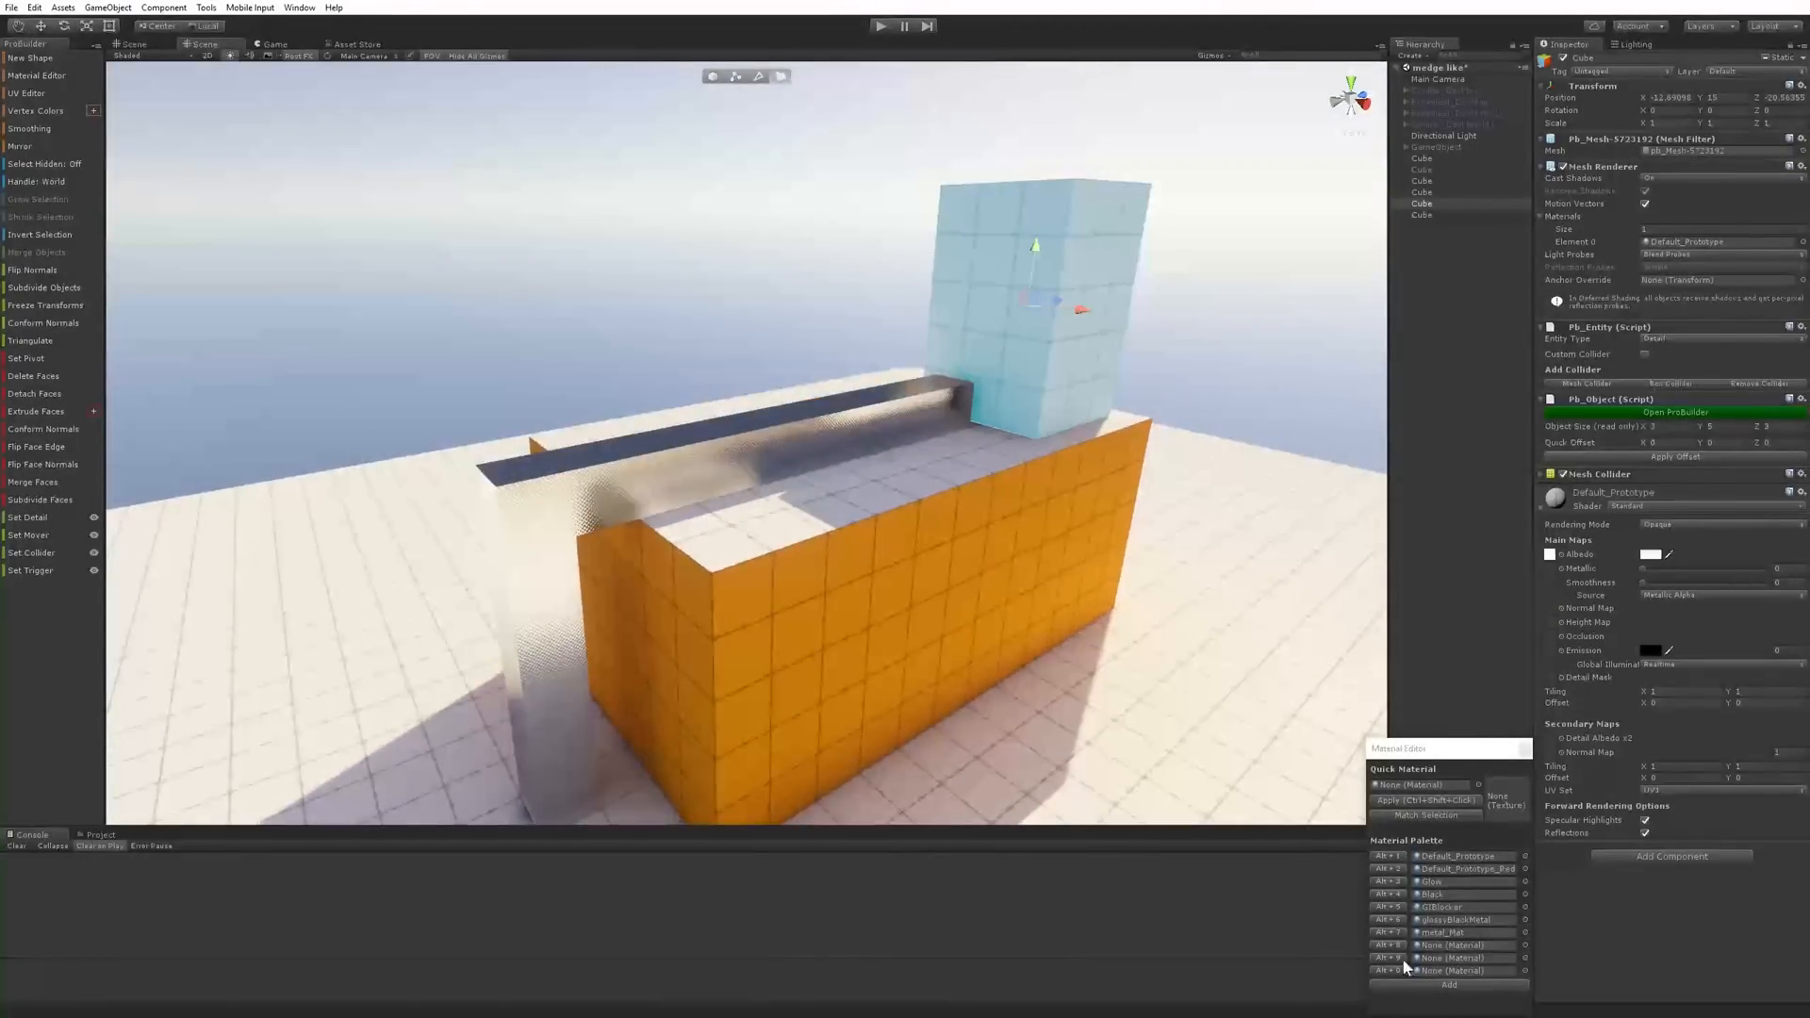
pyautogui.click(1392, 932)
pyautogui.keyDown('alt'); pyautogui.moveTo(943, 660); pyautogui.dragTo(950, 426); pyautogui.keyUp('alt')
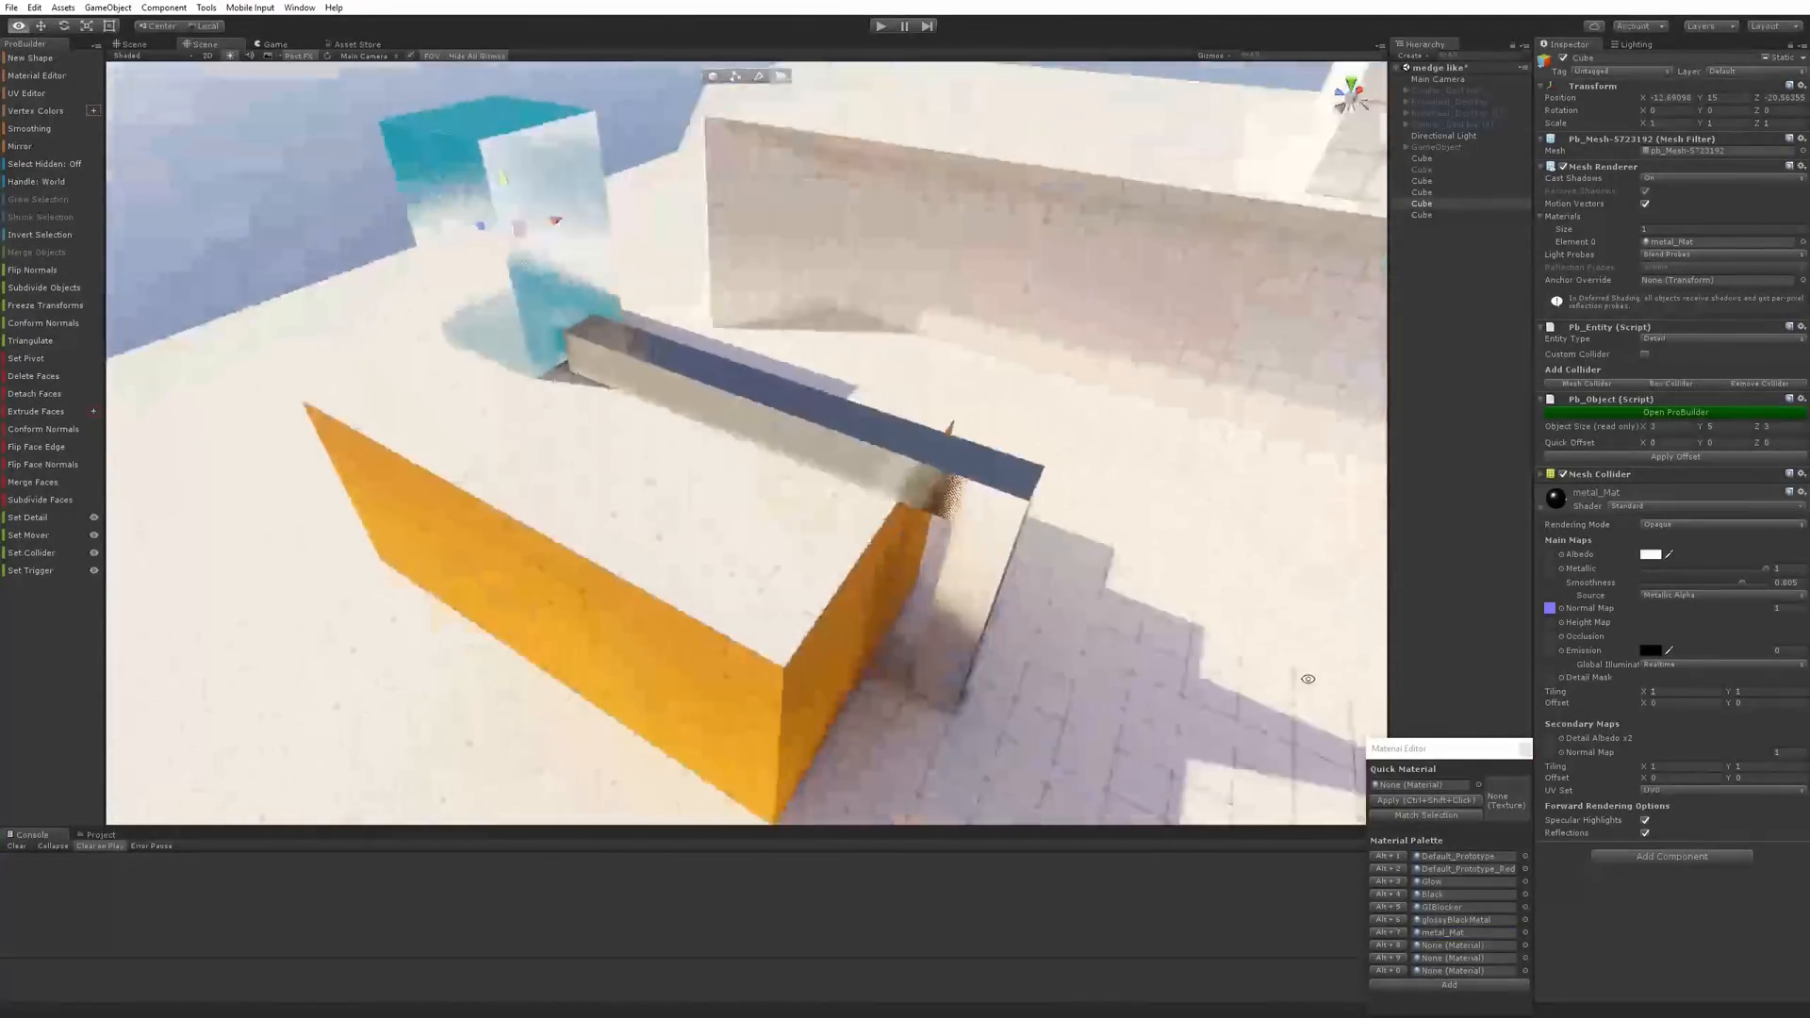
# Give the large wall panel facing the orange block the metal material and view its reflections
pyautogui.moveTo(950, 426); pyautogui.dragTo(971, 499, button='middle')
pyautogui.keyDown('alt'); pyautogui.moveTo(971, 498); pyautogui.dragTo(919, 415); pyautogui.keyUp('alt')
pyautogui.click(424, 256)
pyautogui.keyDown('alt'); pyautogui.moveTo(425, 256); pyautogui.dragTo(613, 273); pyautogui.keyUp('alt')
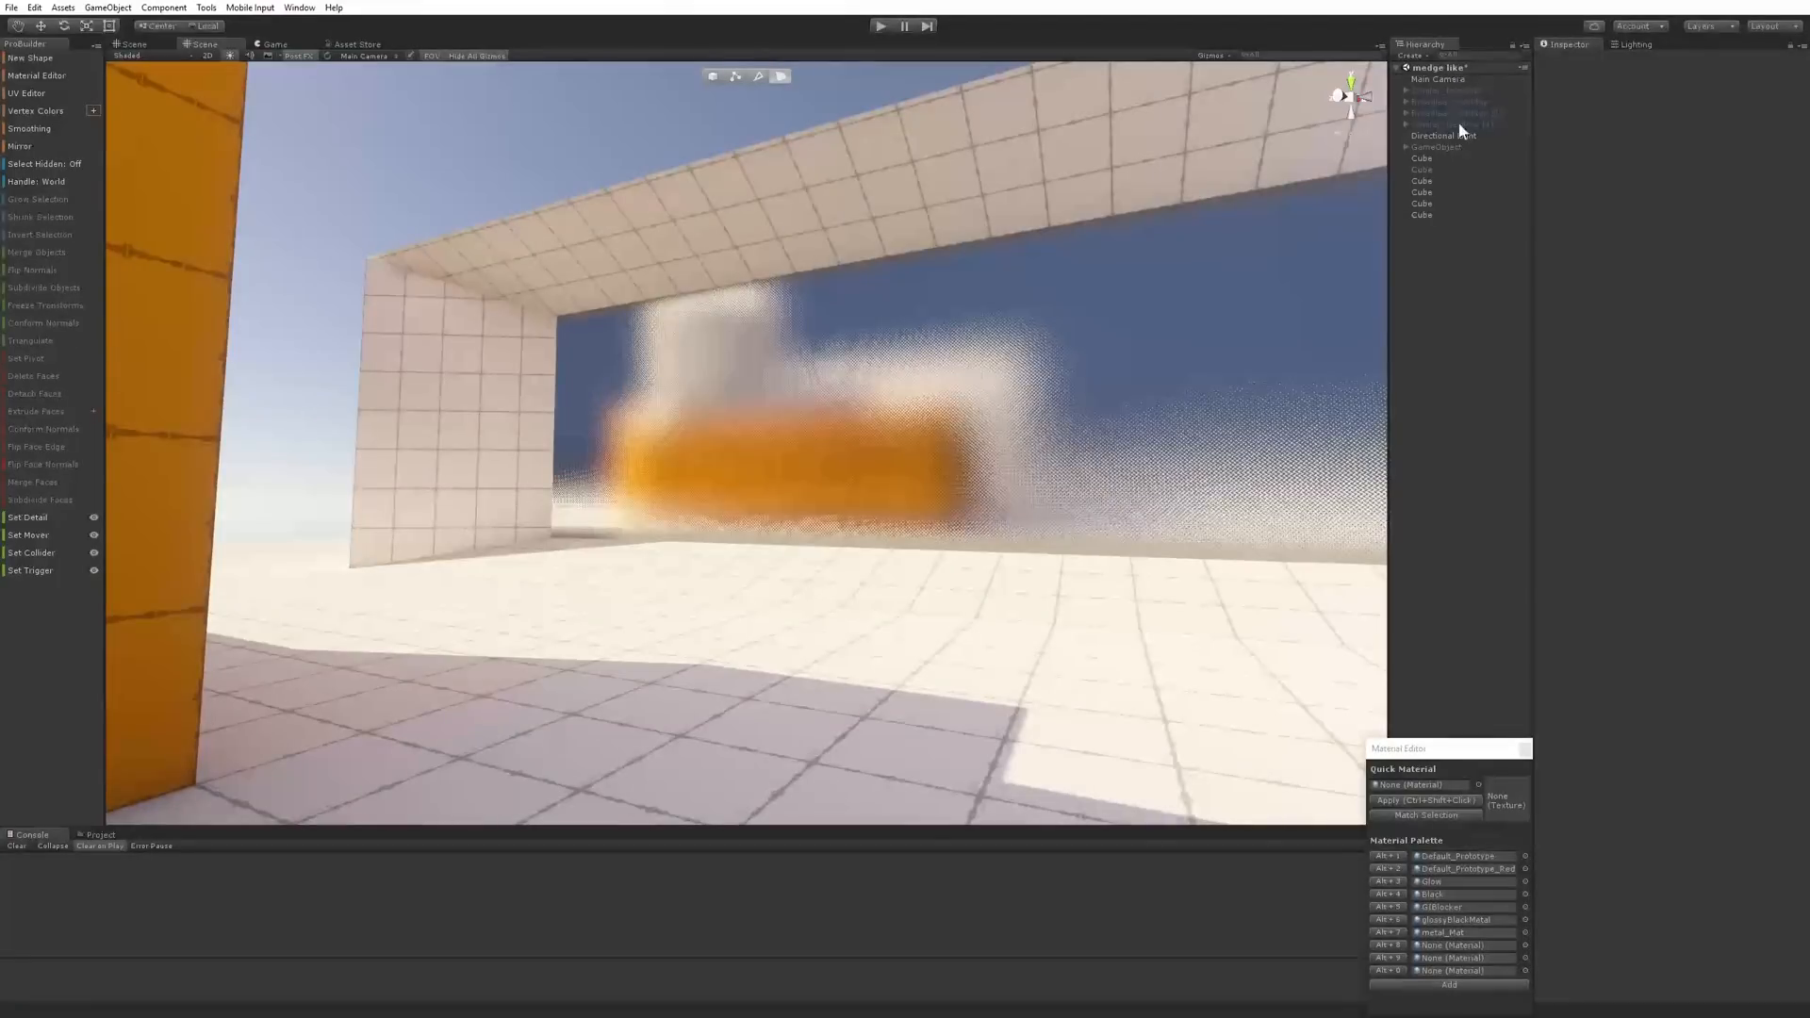
# Rotate the Directional Light by lowering its X rotation to about 20 and raising its Y rotation, checking the wall's reflections
pyautogui.click(1457, 136)
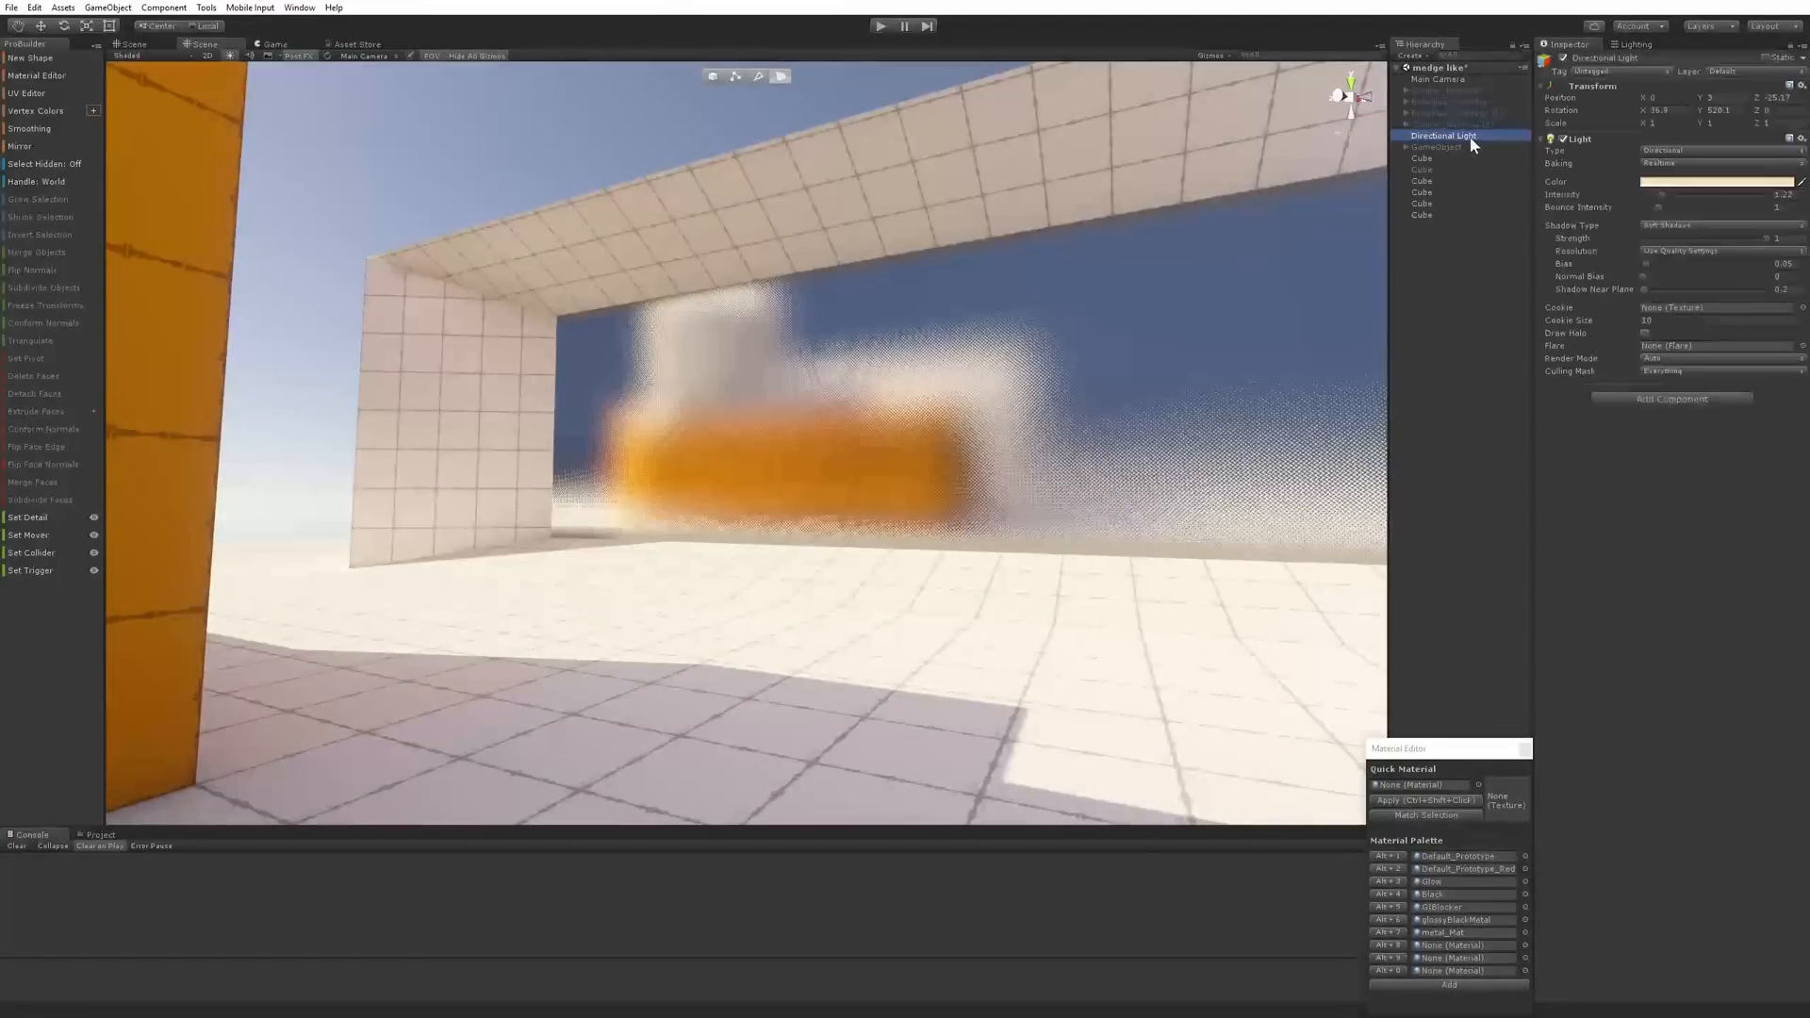
pyautogui.moveTo(1702, 117); pyautogui.dragTo(1806, 137)
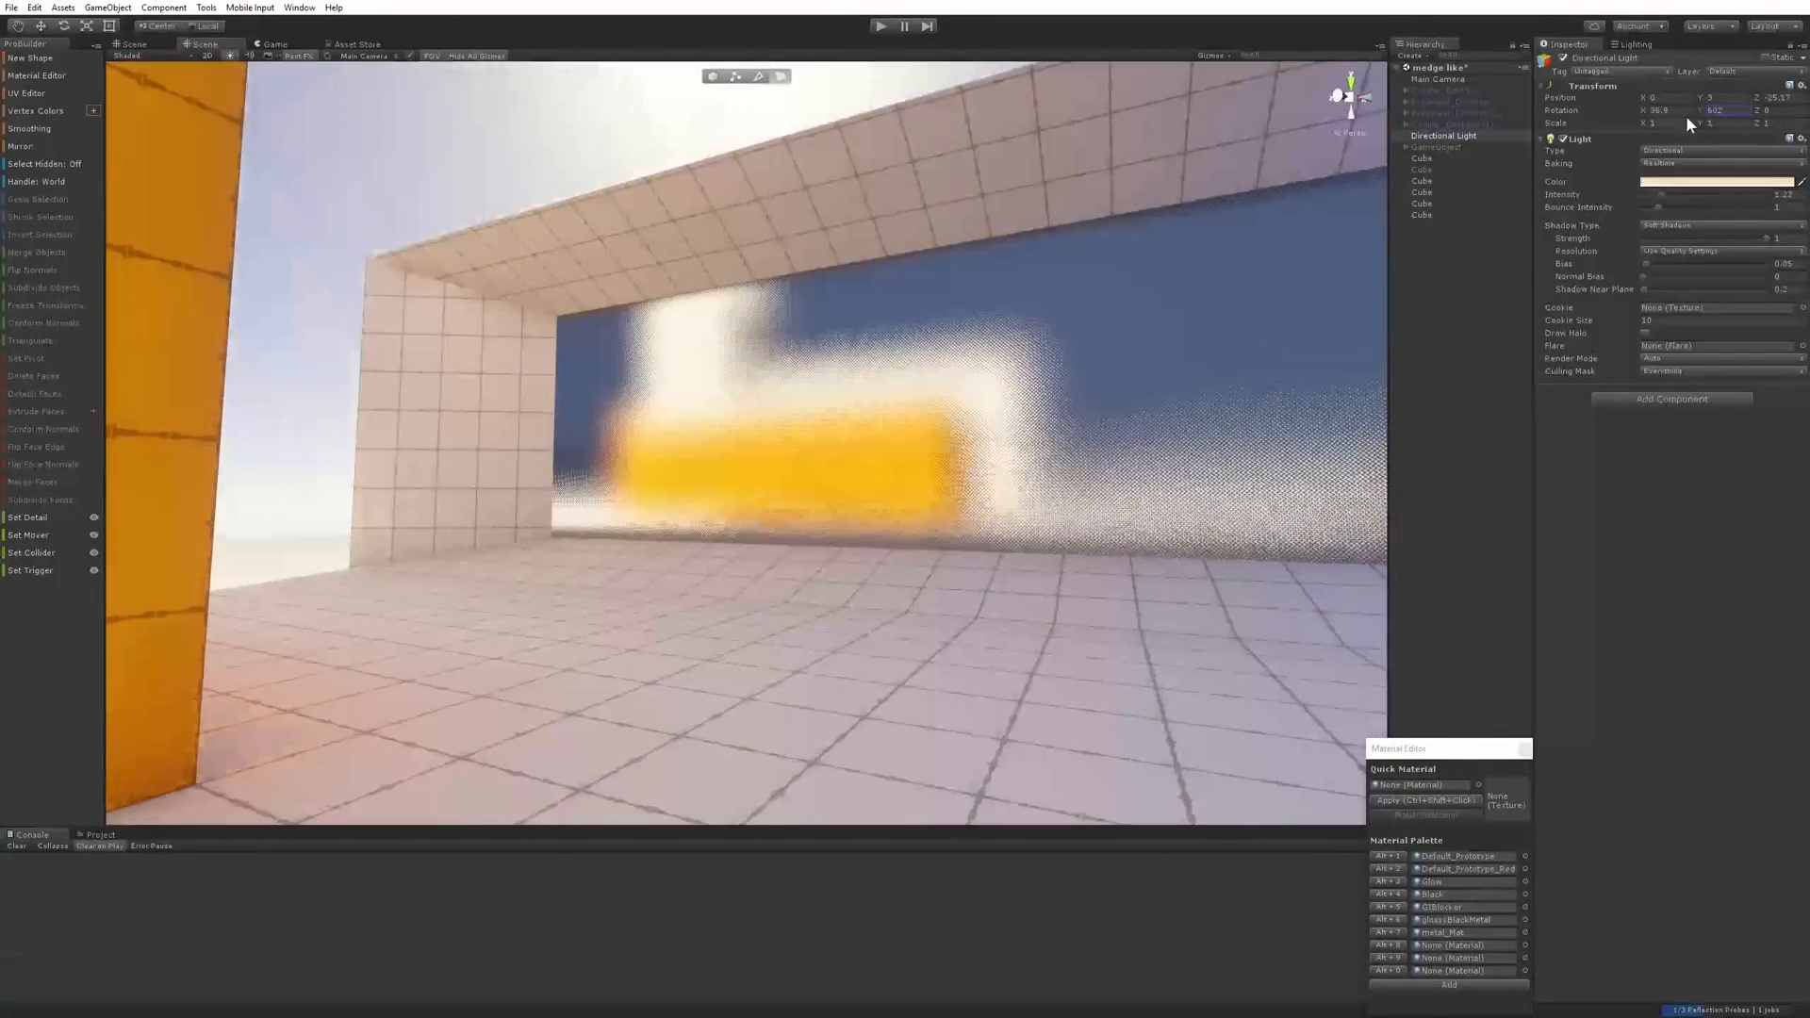
pyautogui.moveTo(1643, 113); pyautogui.dragTo(1626, 111)
pyautogui.keyDown('alt'); pyautogui.moveTo(1012, 455); pyautogui.dragTo(927, 446); pyautogui.keyUp('alt')
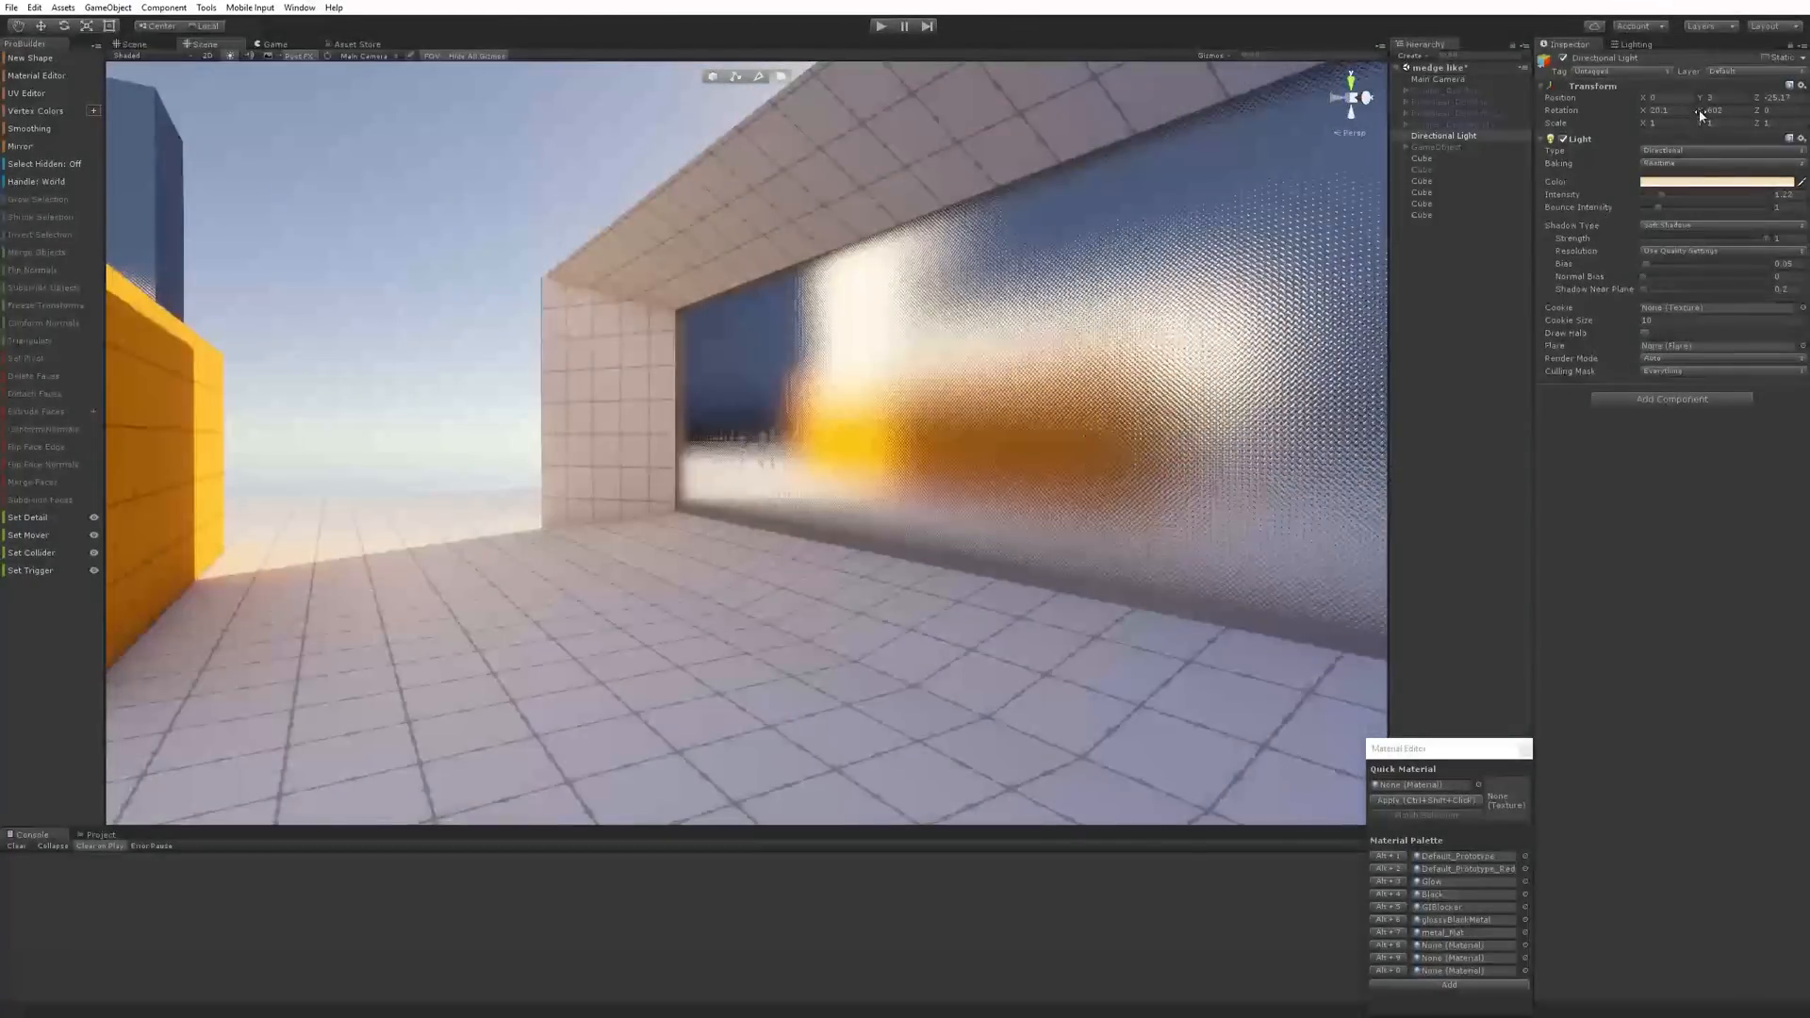
pyautogui.moveTo(1702, 113); pyautogui.dragTo(1801, 258)
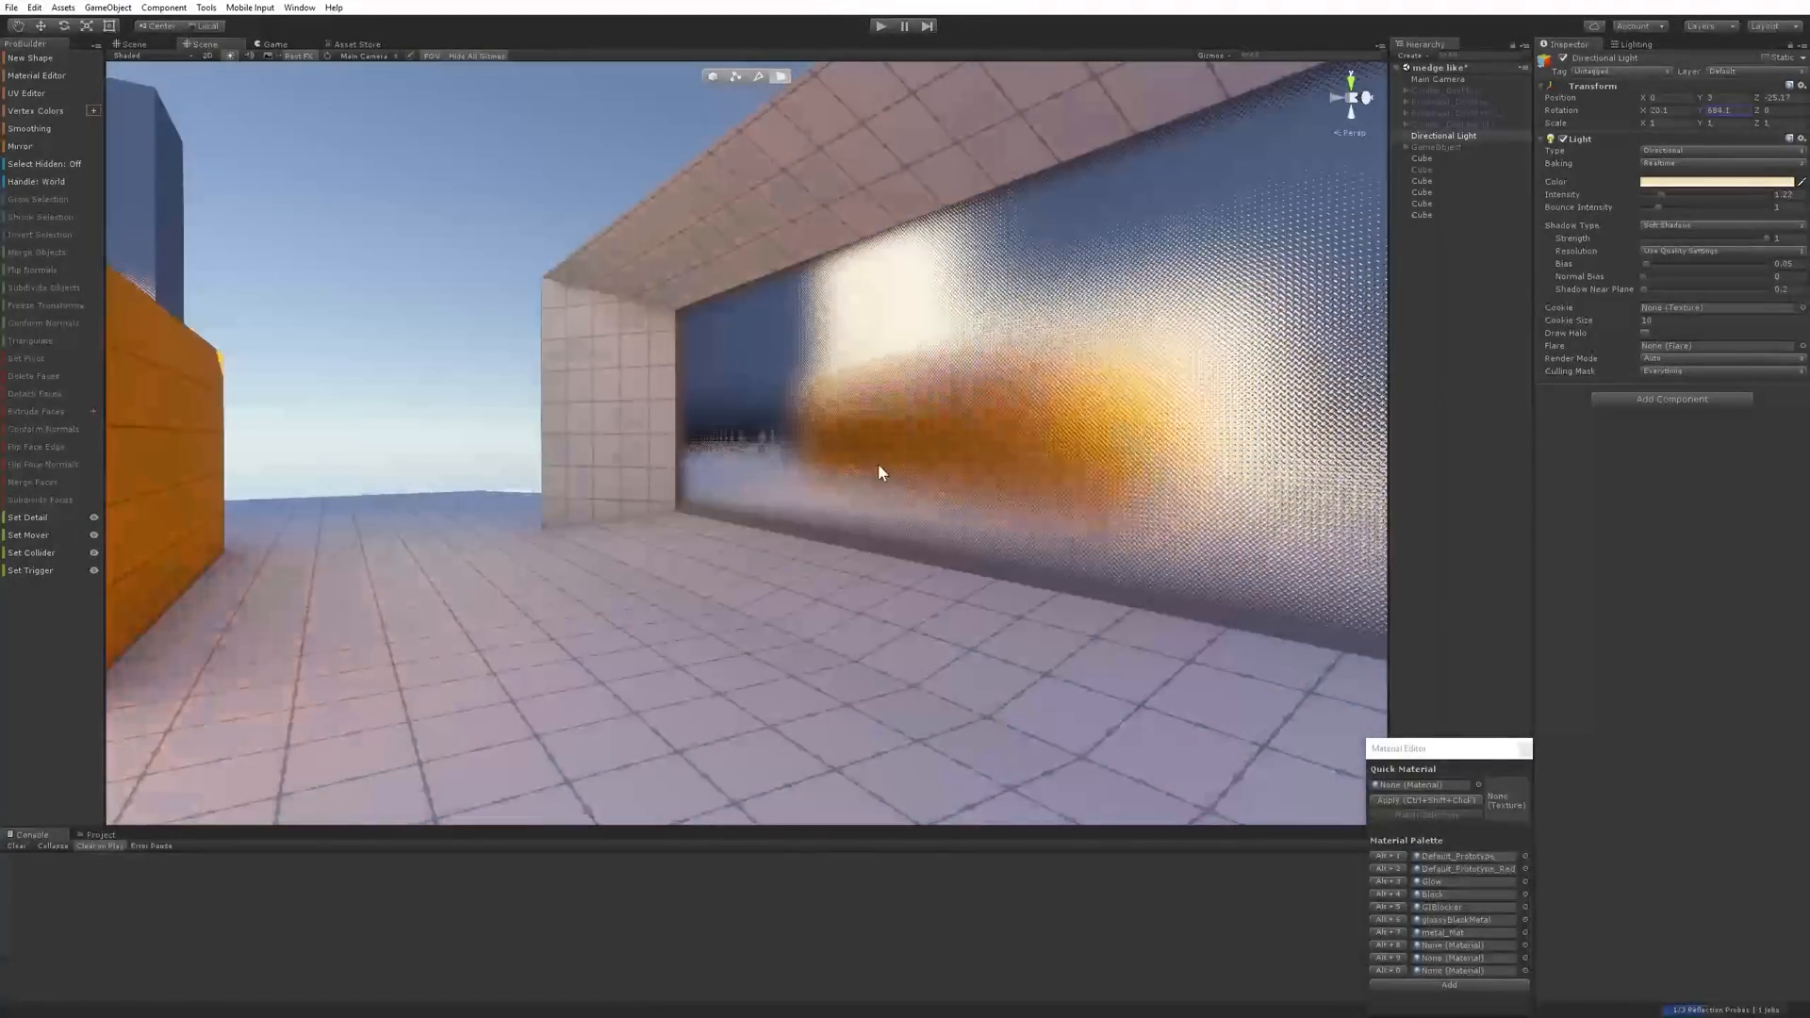
pyautogui.moveTo(879, 466); pyautogui.dragTo(653, 611, button='right')
pyautogui.moveTo(653, 611); pyautogui.dragTo(892, 478, button='middle')
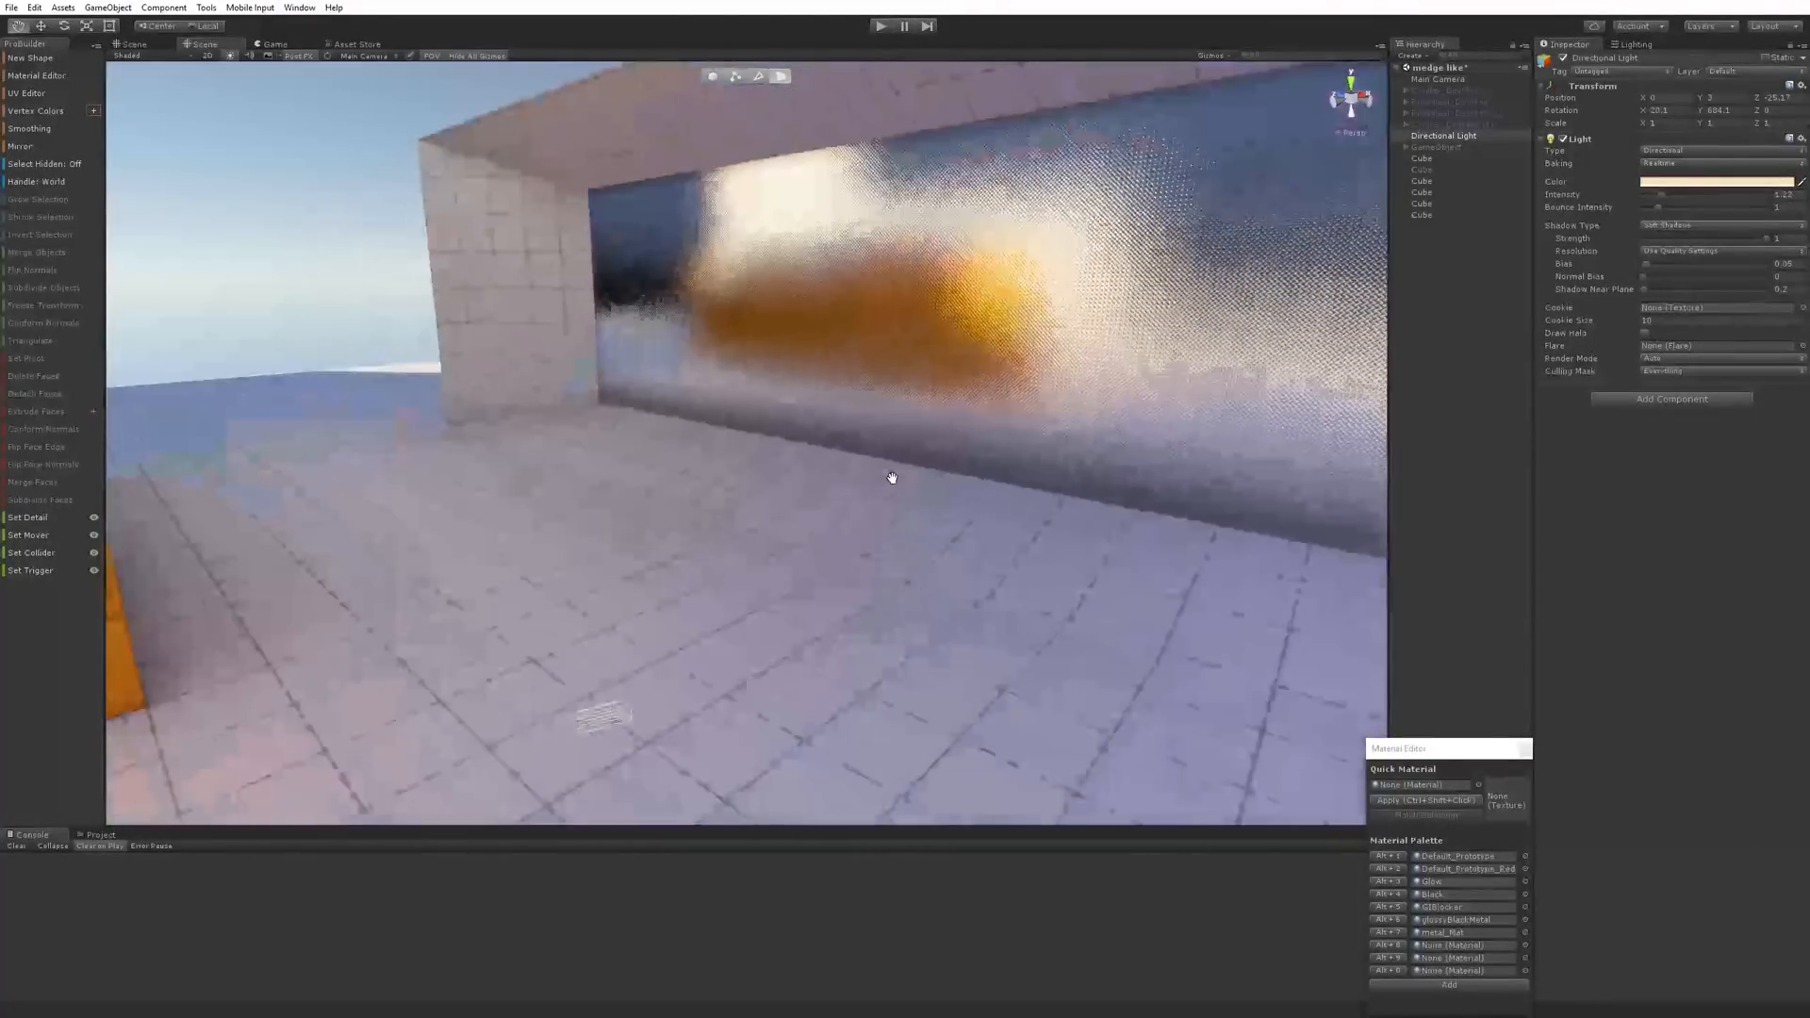
# Select the cube with the metal wall panel and examine the reflections of the orange block on it
pyautogui.moveTo(882, 481); pyautogui.dragTo(1025, 395, button='right')
pyautogui.click(1025, 396)
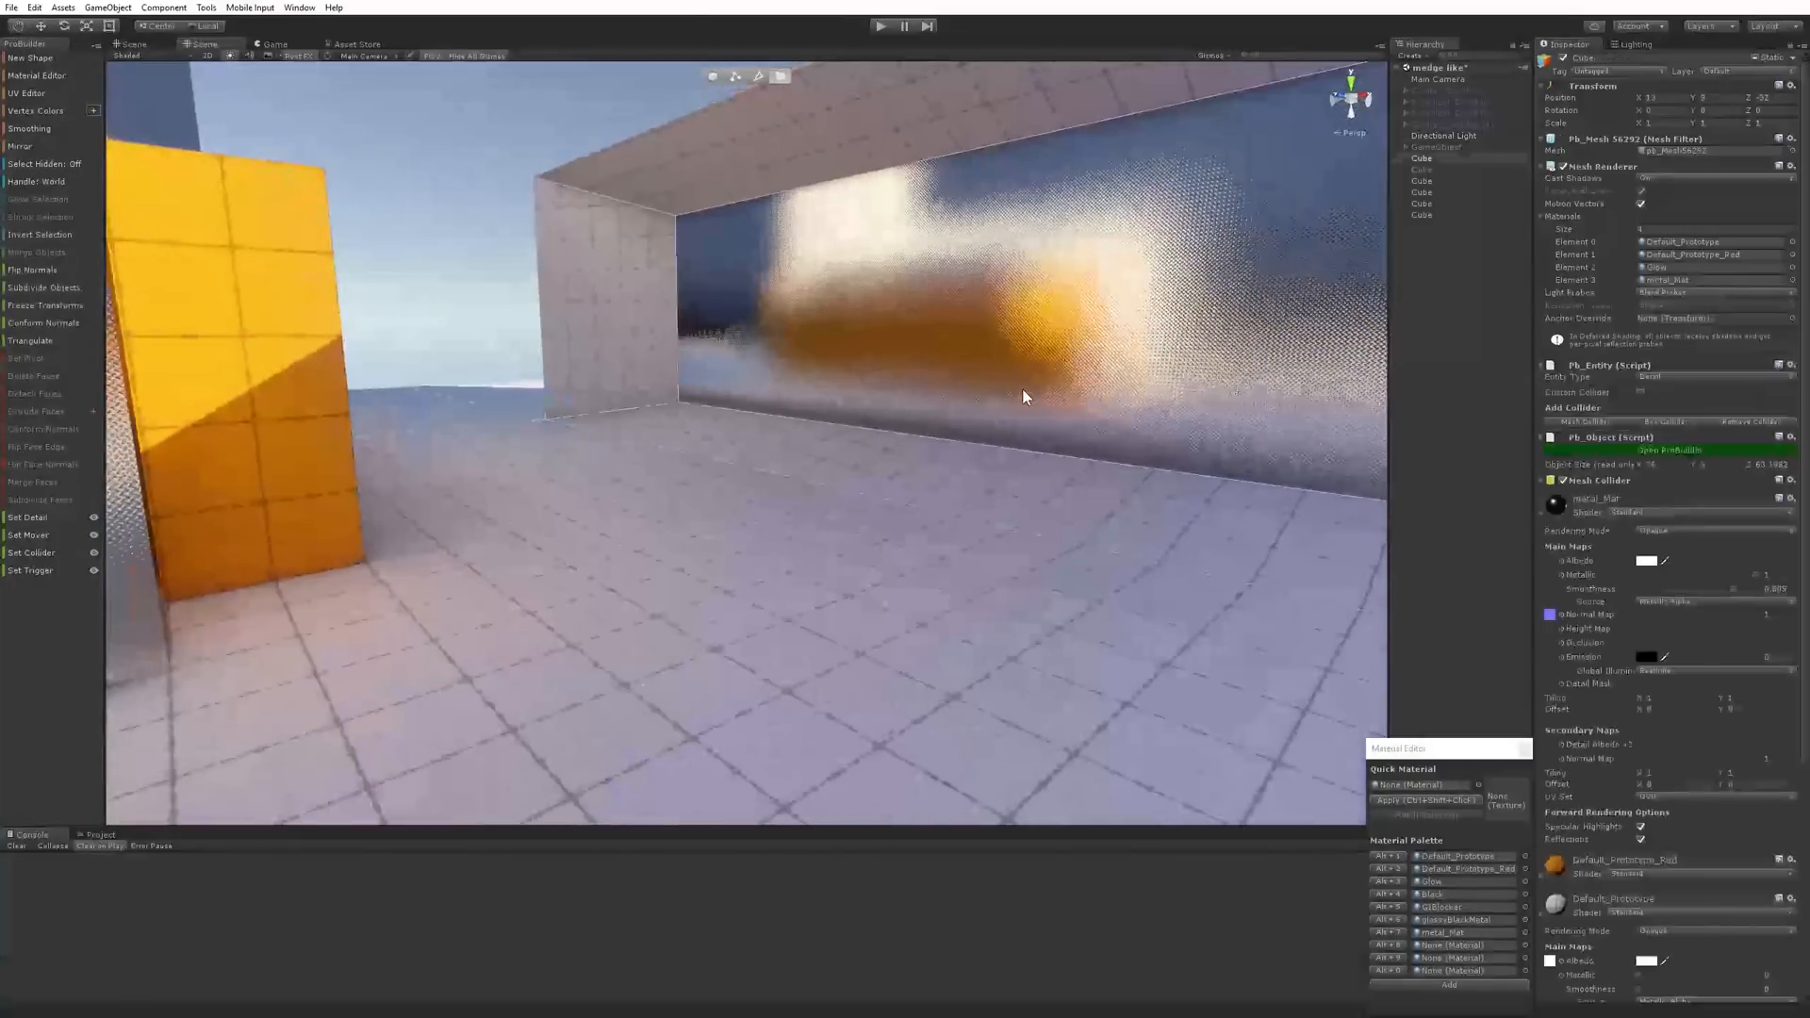
pyautogui.moveTo(1025, 396); pyautogui.dragTo(849, 479, button='middle')
pyautogui.moveTo(717, 482); pyautogui.dragTo(920, 492, button='right')
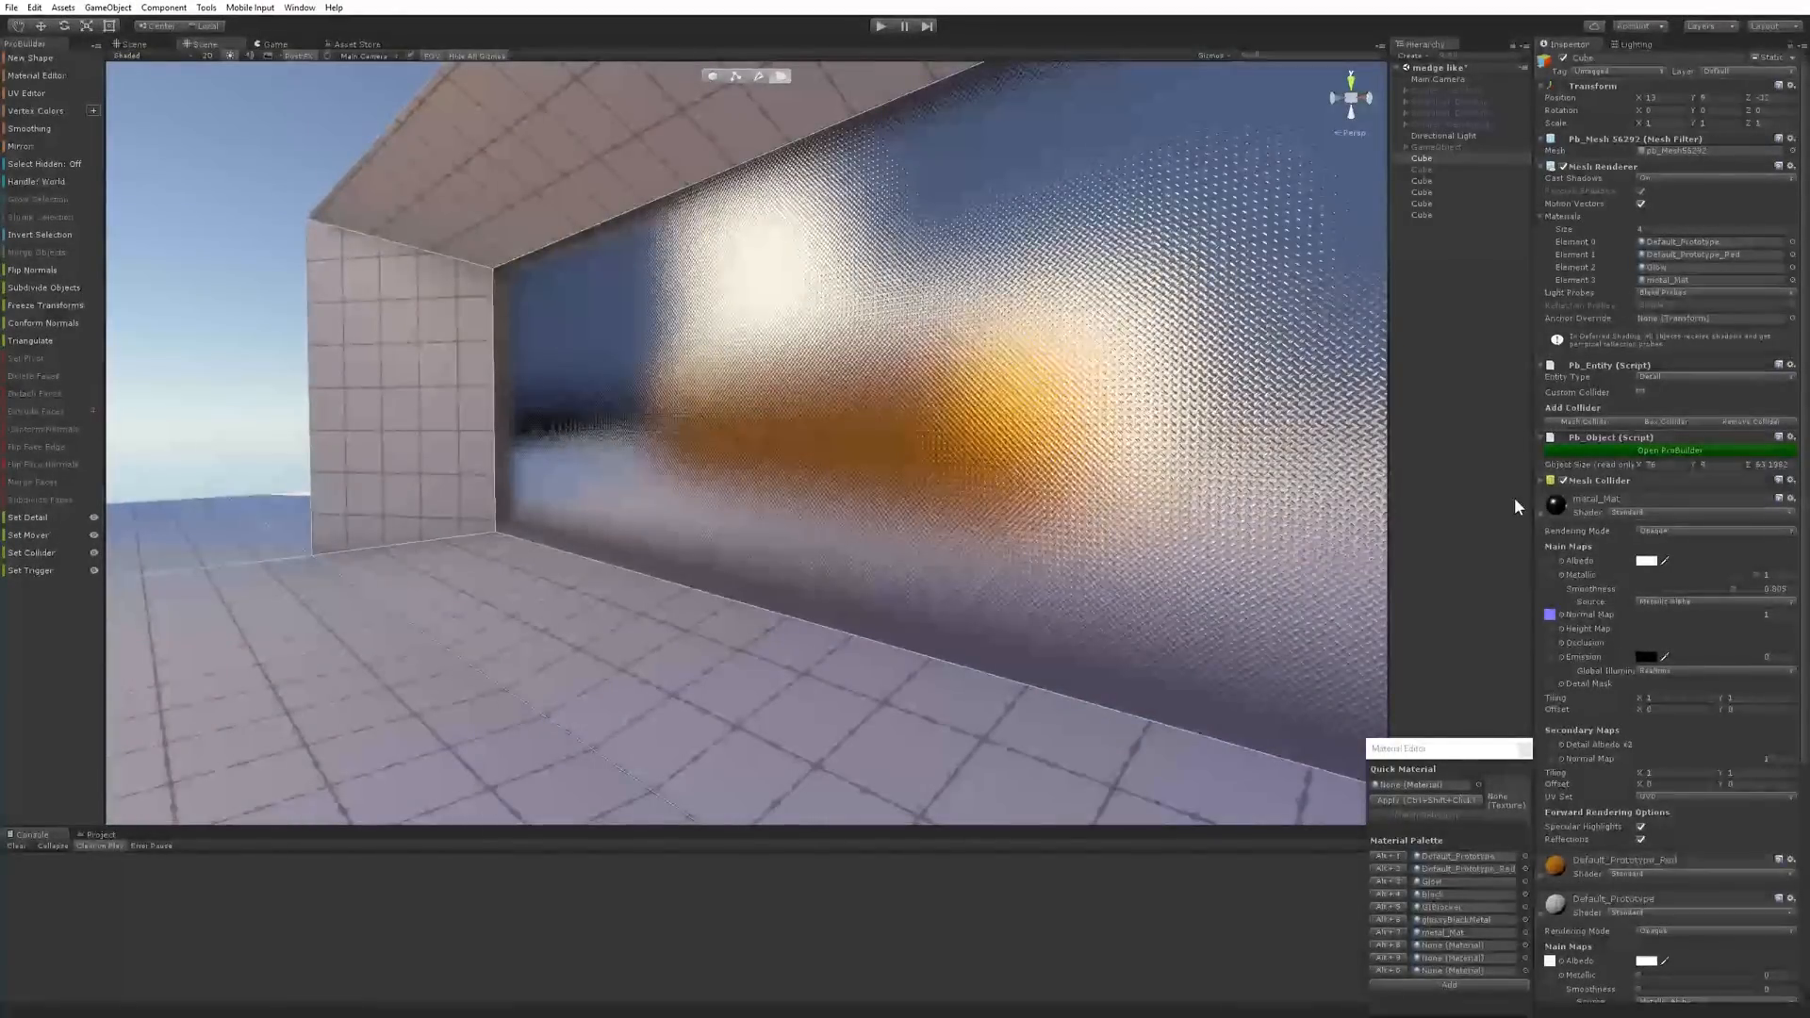
pyautogui.scroll(-1, 910, 261)
# Select the metal wall panel's face, set the metal_Mat Normal Map strength to 0 and view the smooth reflections
pyautogui.click(910, 262)
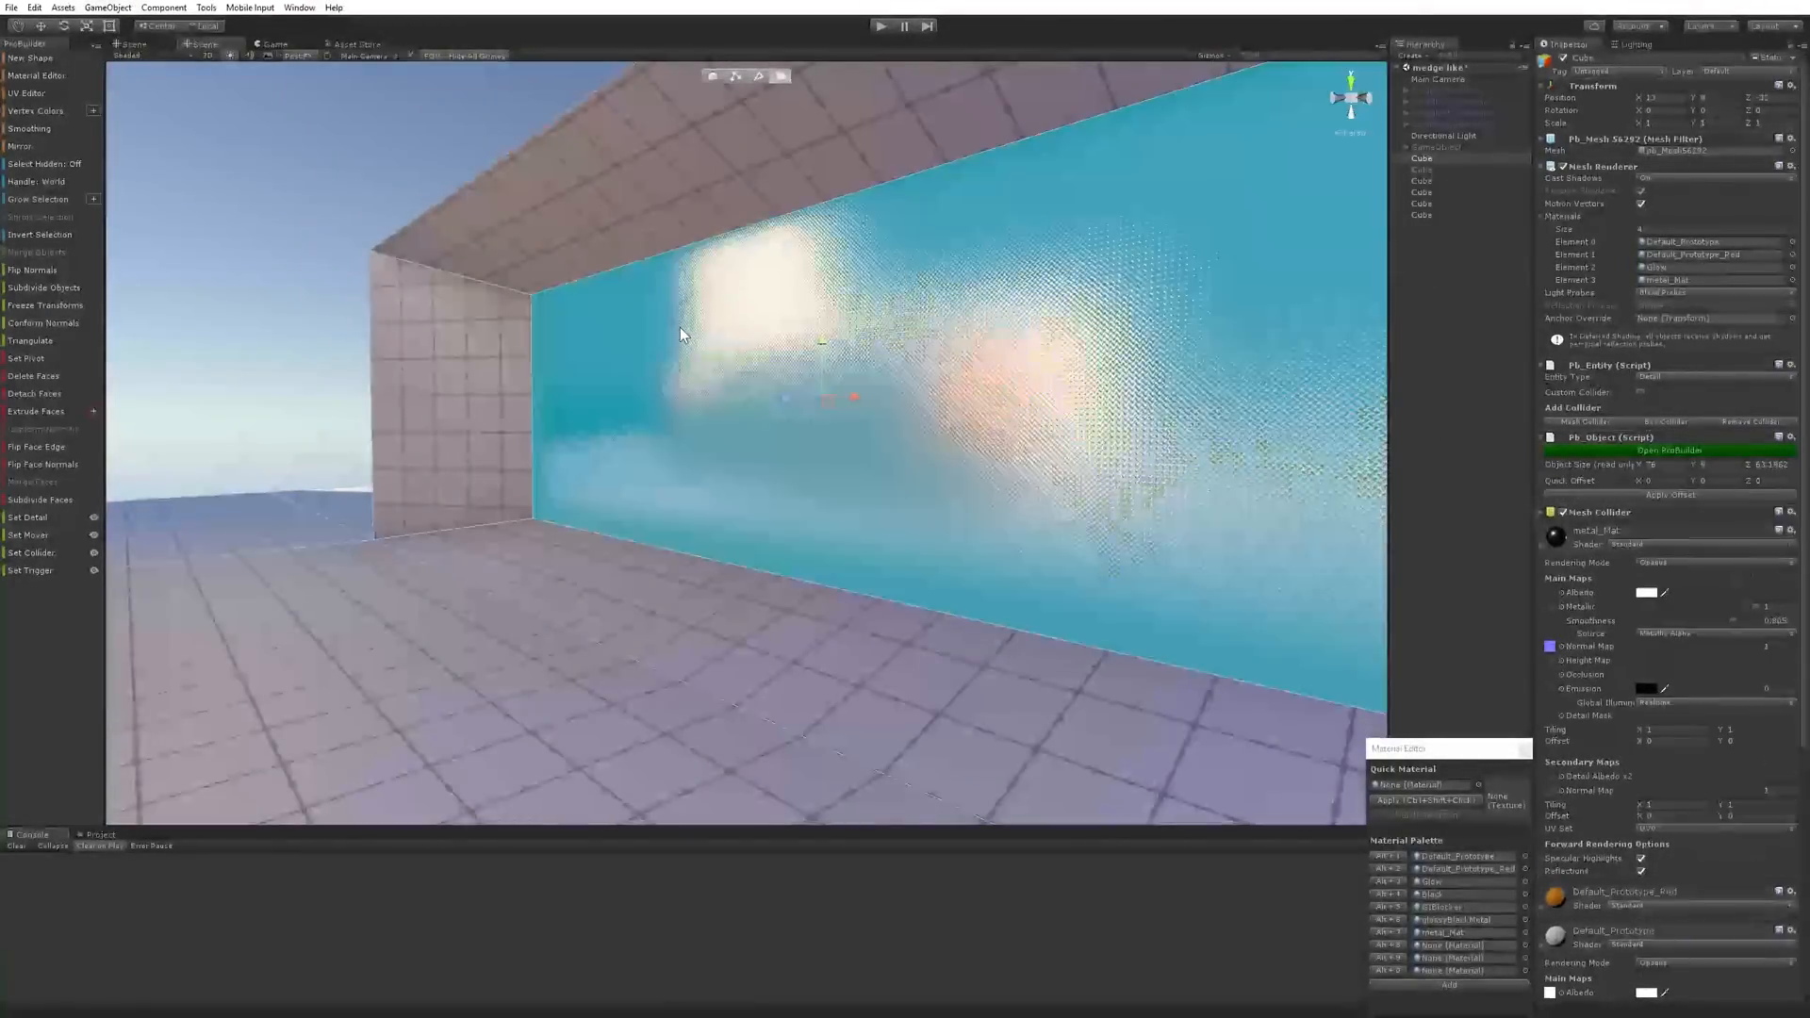
pyautogui.scroll(2, 1103, 487)
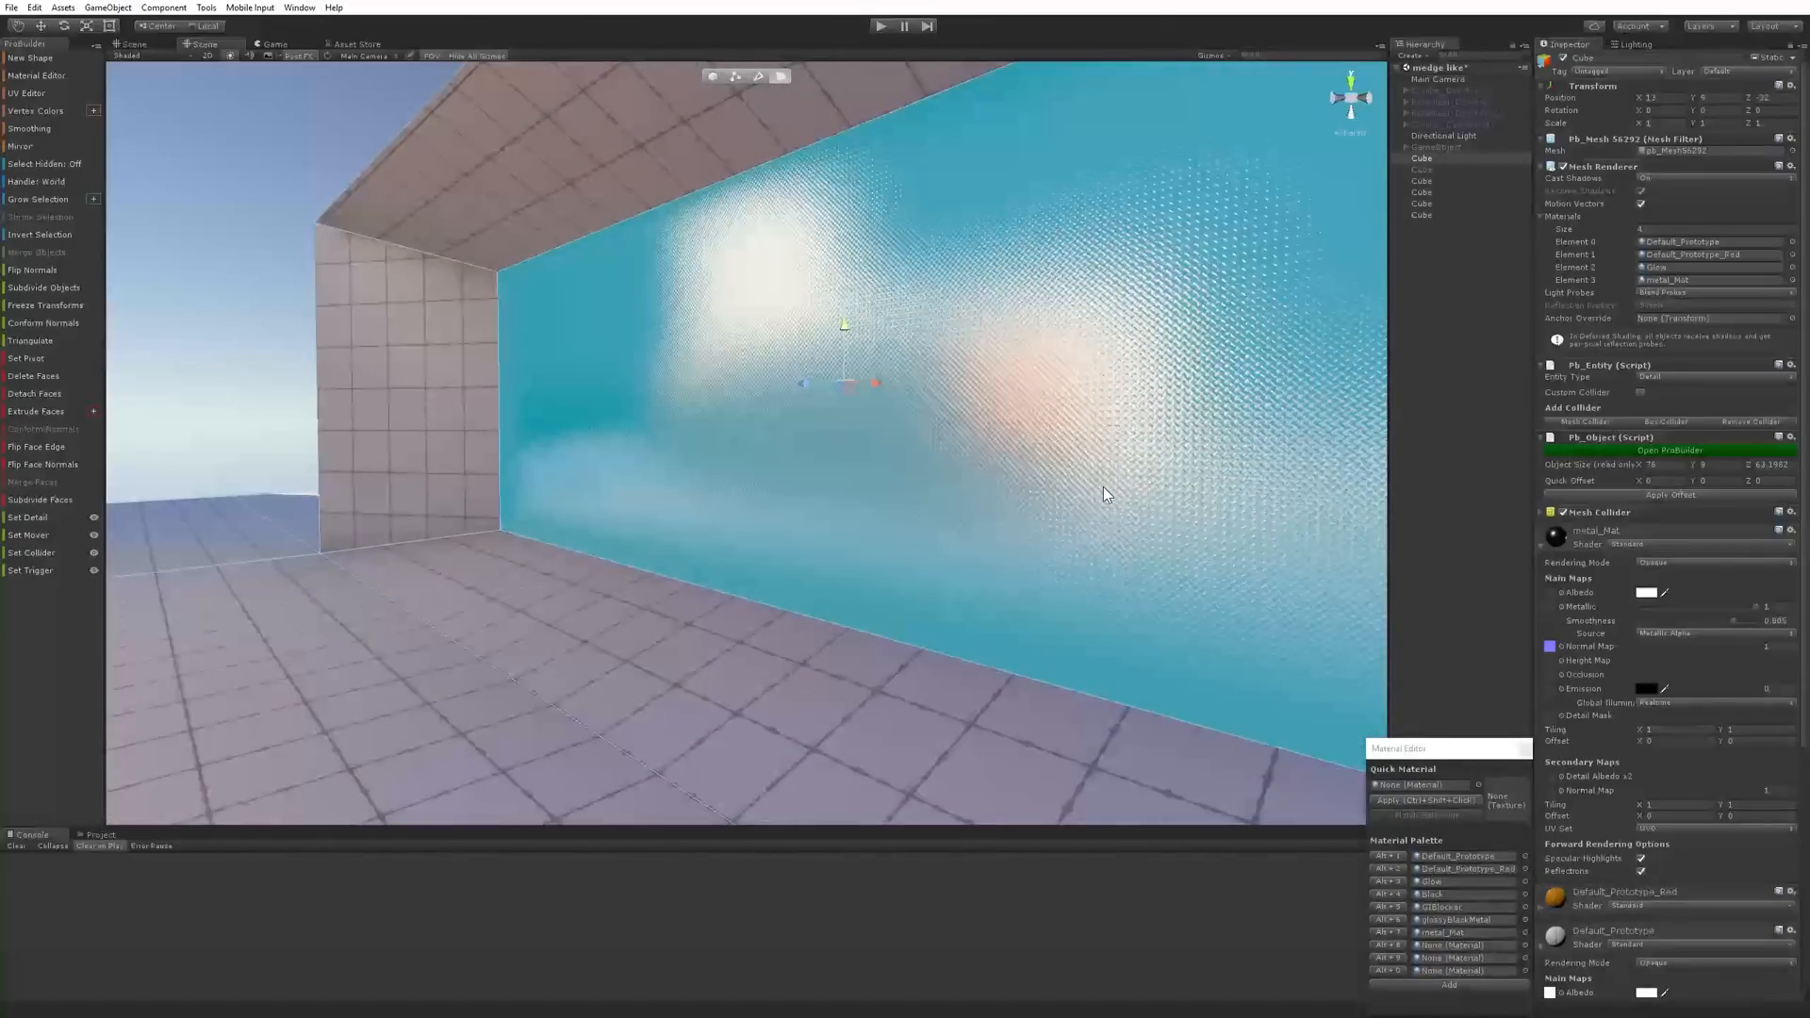
pyautogui.click(999, 460)
pyautogui.moveTo(754, 492)
pyautogui.mouseDown(button='right')
pyautogui.moveTo(808, 497)
pyautogui.moveTo(773, 494)
pyautogui.mouseUp(button='right')
pyautogui.scroll(2, 811, 383)
pyautogui.moveTo(788, 327); pyautogui.dragTo(733, 498, button='right')
pyautogui.click(829, 415)
pyautogui.scroll(3, 820, 443)
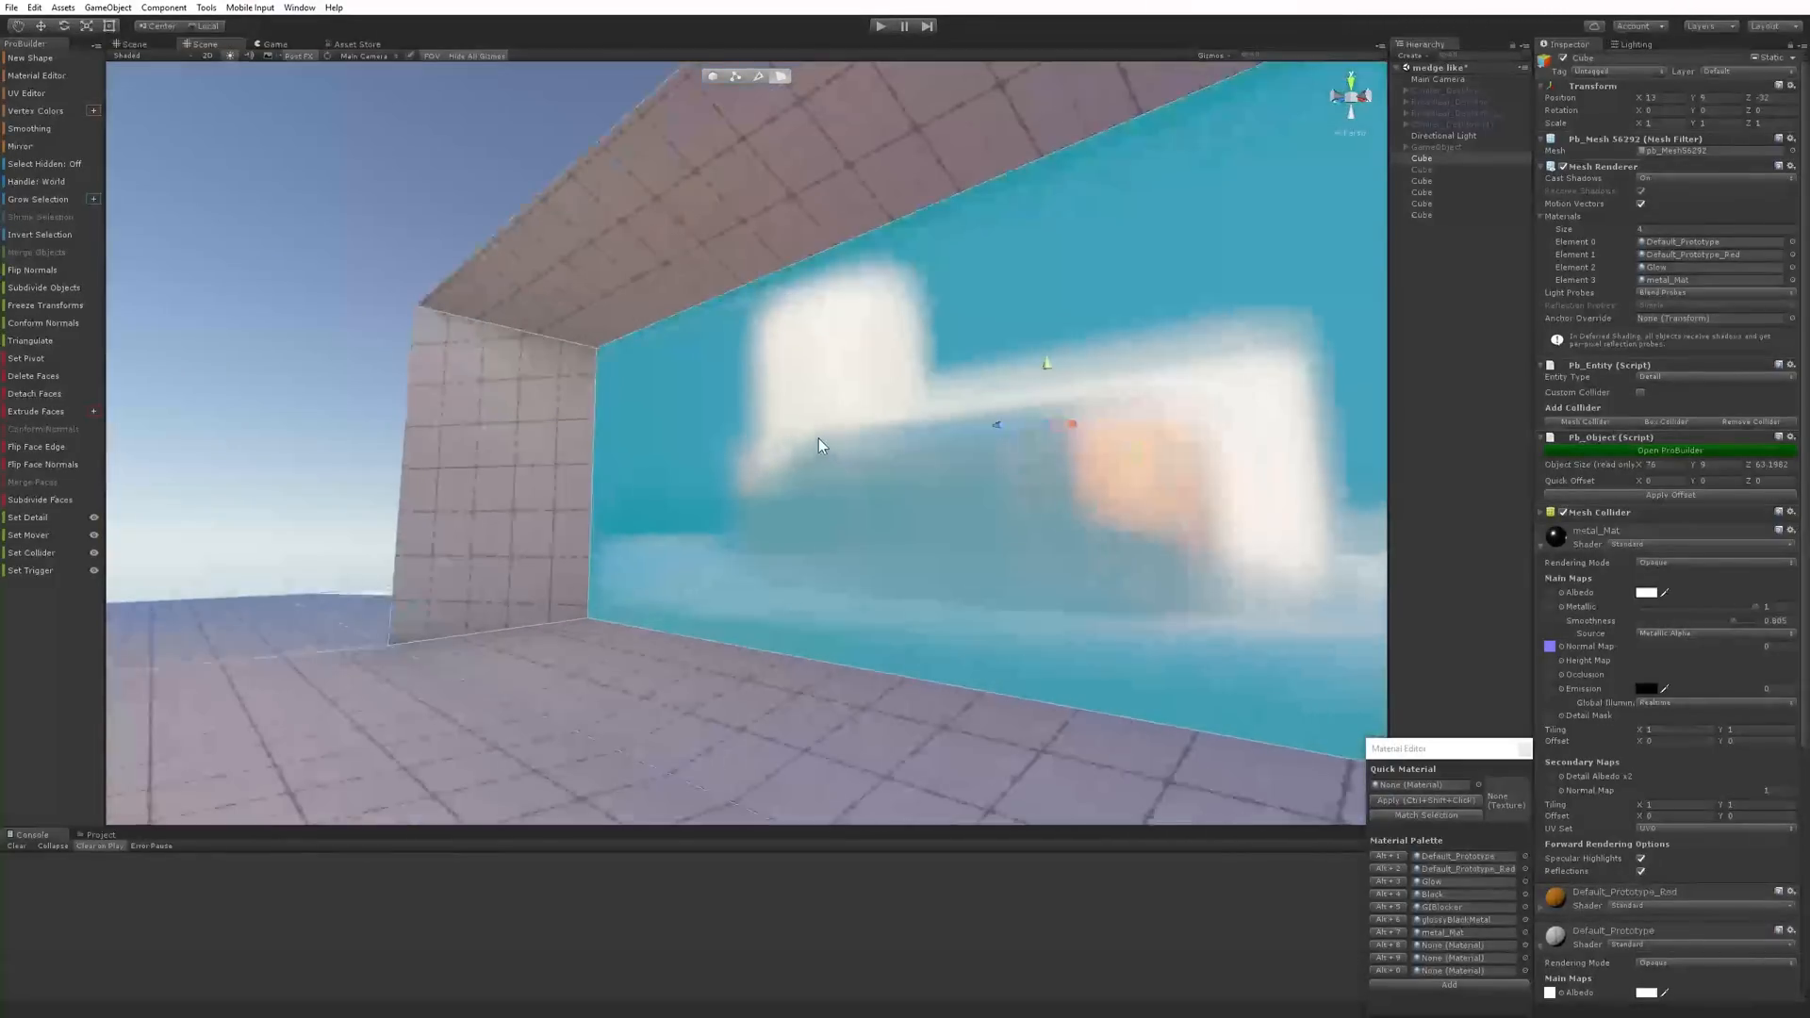
pyautogui.moveTo(818, 439); pyautogui.dragTo(679, 369, button='middle')
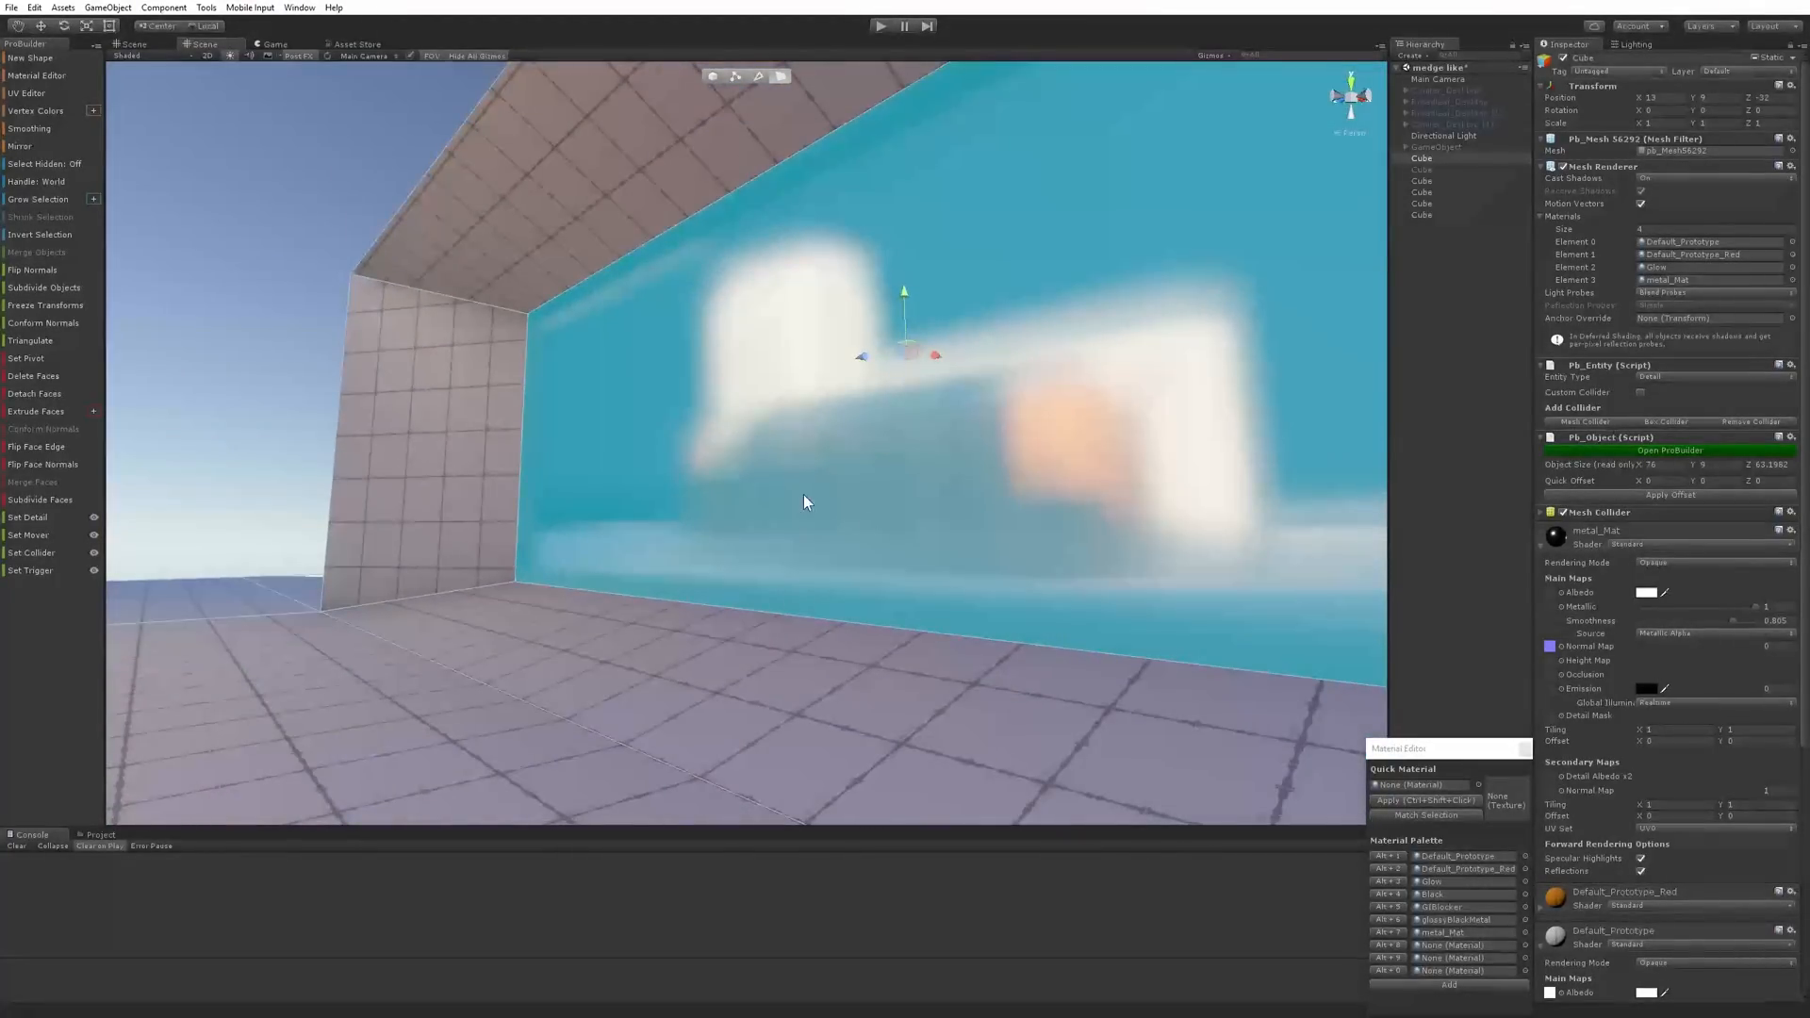
pyautogui.moveTo(789, 479); pyautogui.dragTo(824, 509, button='middle')
pyautogui.click(868, 489)
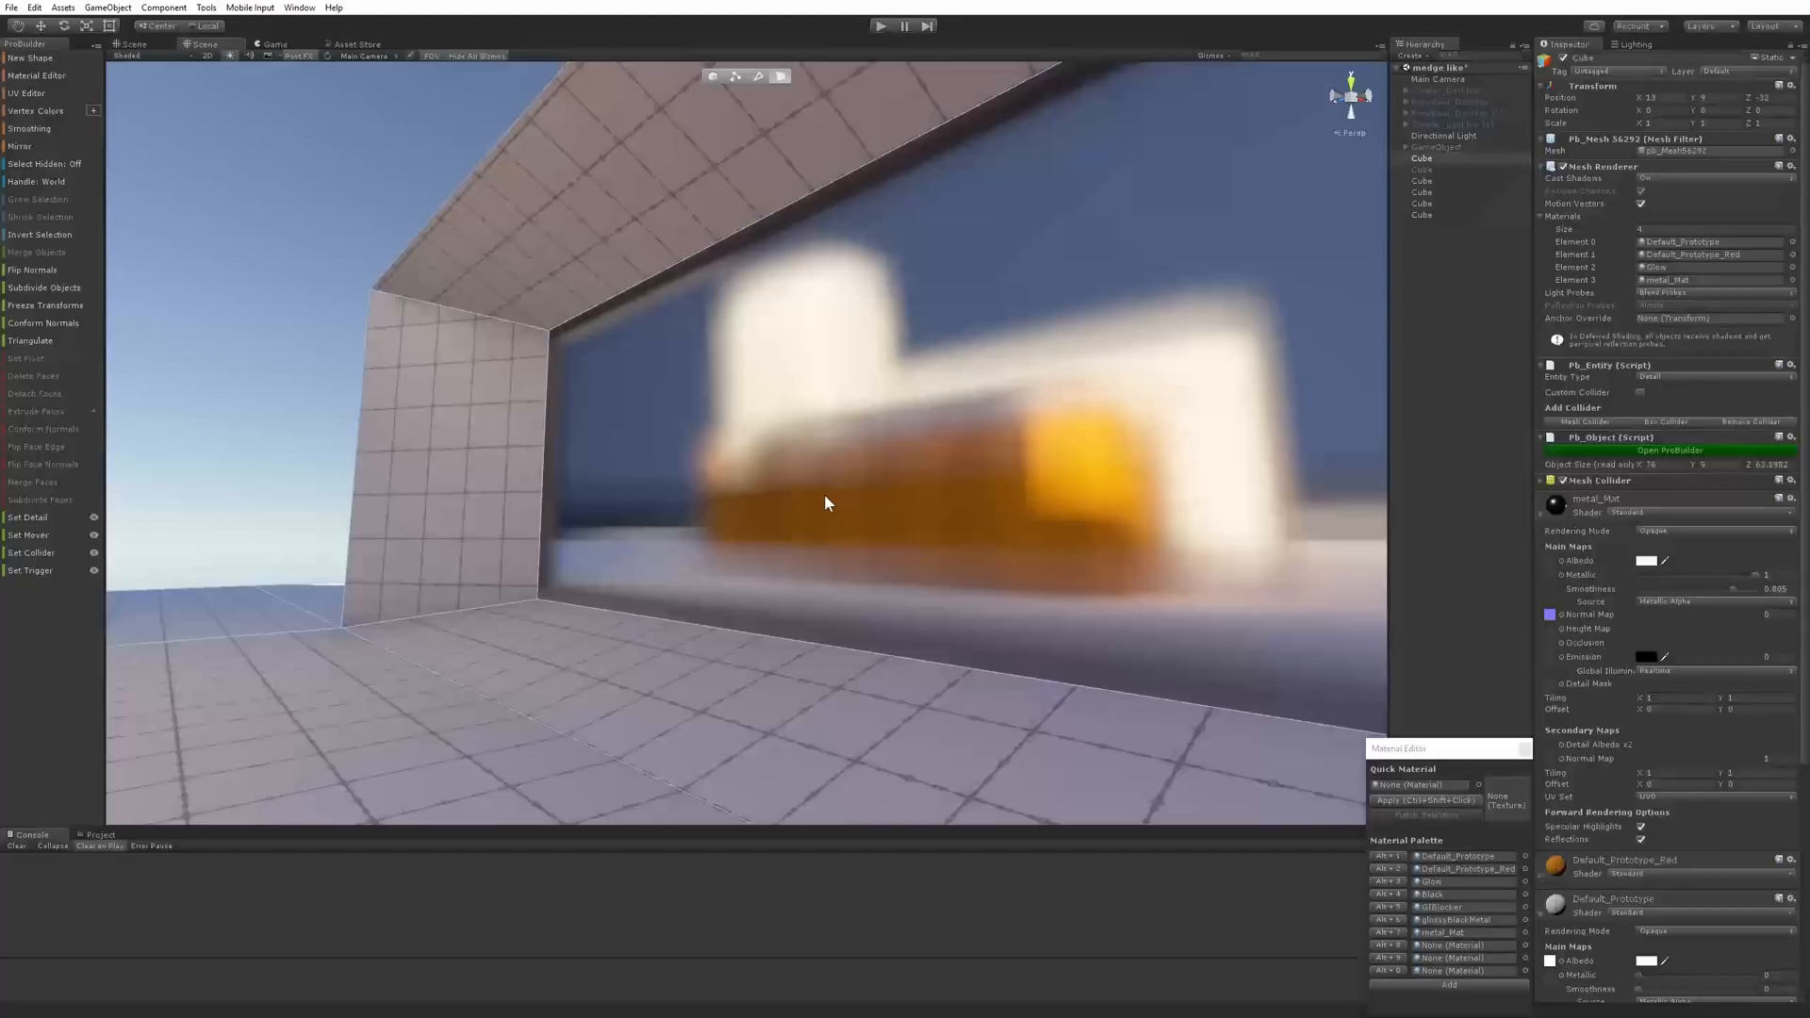
# Reapply the metal_Mat material to the wall panel's face and clear the selection to compare its bumpy reflections
pyautogui.click(824, 494)
pyautogui.click(824, 494)
pyautogui.hotkey('alt', '7')
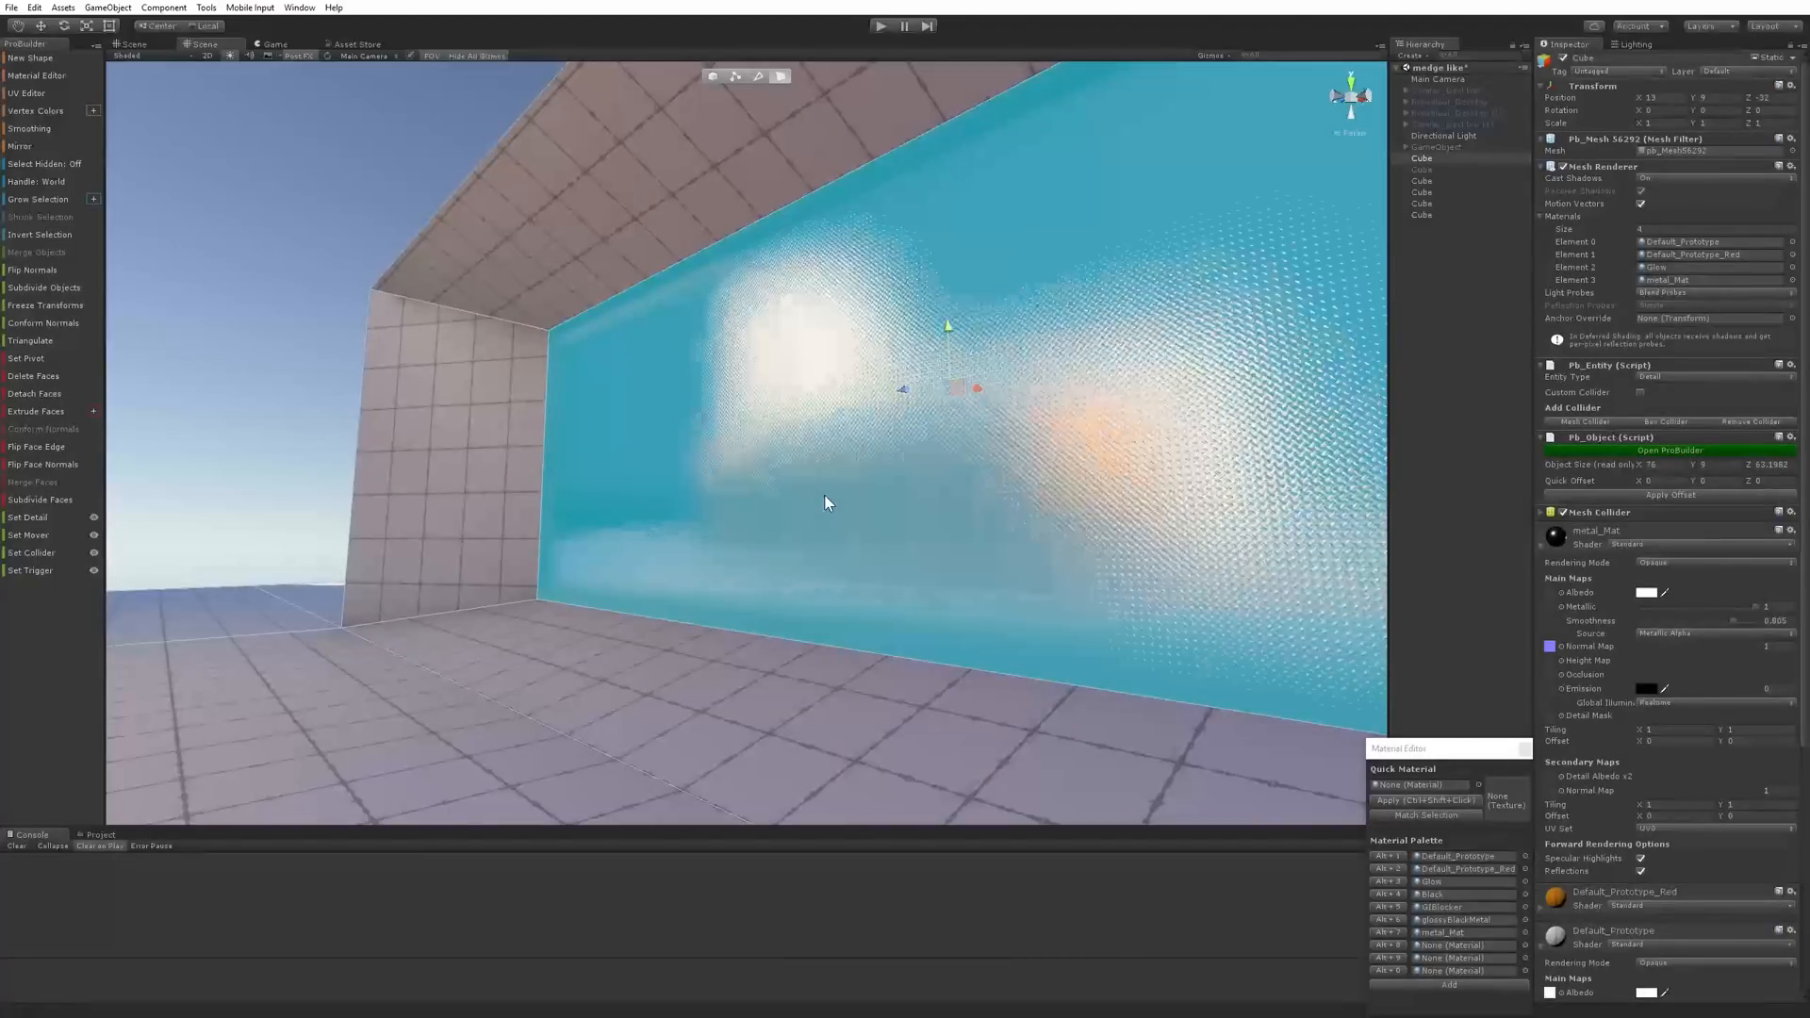
pyautogui.click(208, 241)
pyautogui.keyDown('alt'); pyautogui.moveTo(828, 429); pyautogui.dragTo(822, 515); pyautogui.keyUp('alt')
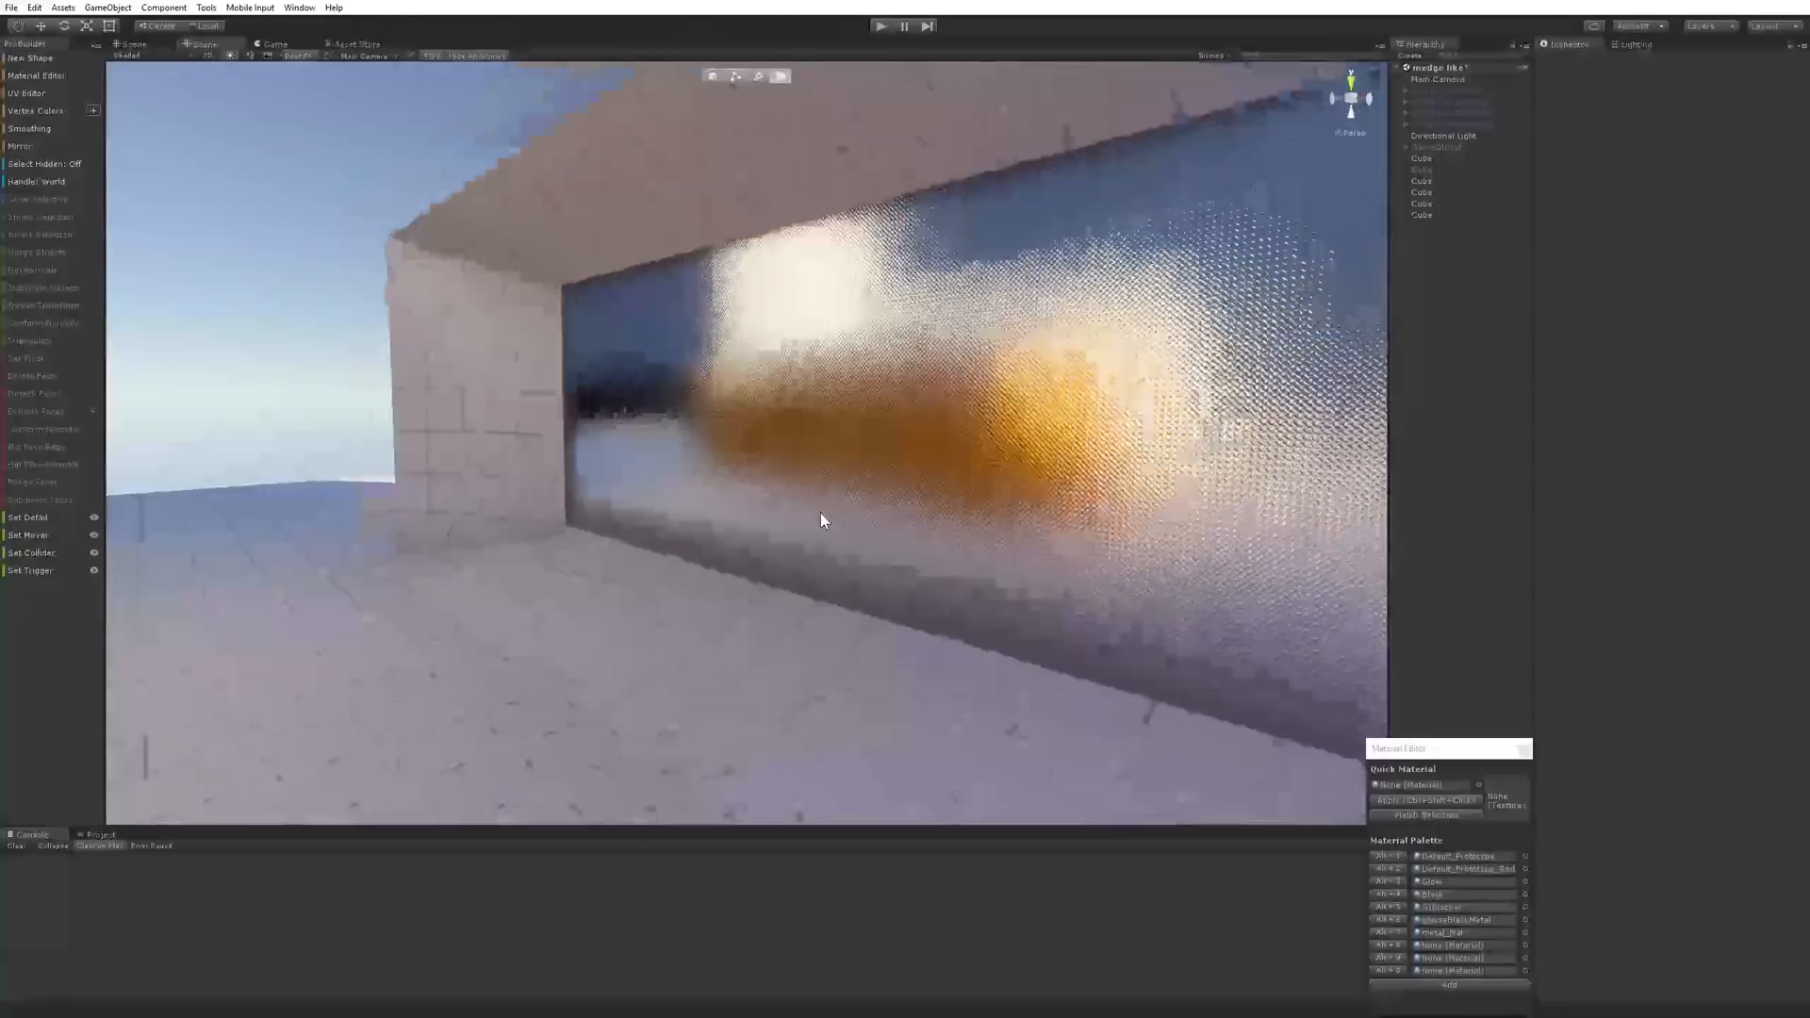
pyautogui.moveTo(822, 516); pyautogui.dragTo(808, 503, button='middle')
pyautogui.moveTo(808, 502)
pyautogui.keyDown('alt'); pyautogui.mouseDown()
pyautogui.moveTo(566, 456)
pyautogui.moveTo(736, 452)
pyautogui.moveTo(675, 477)
pyautogui.moveTo(813, 502)
pyautogui.mouseUp(); pyautogui.keyUp('alt')
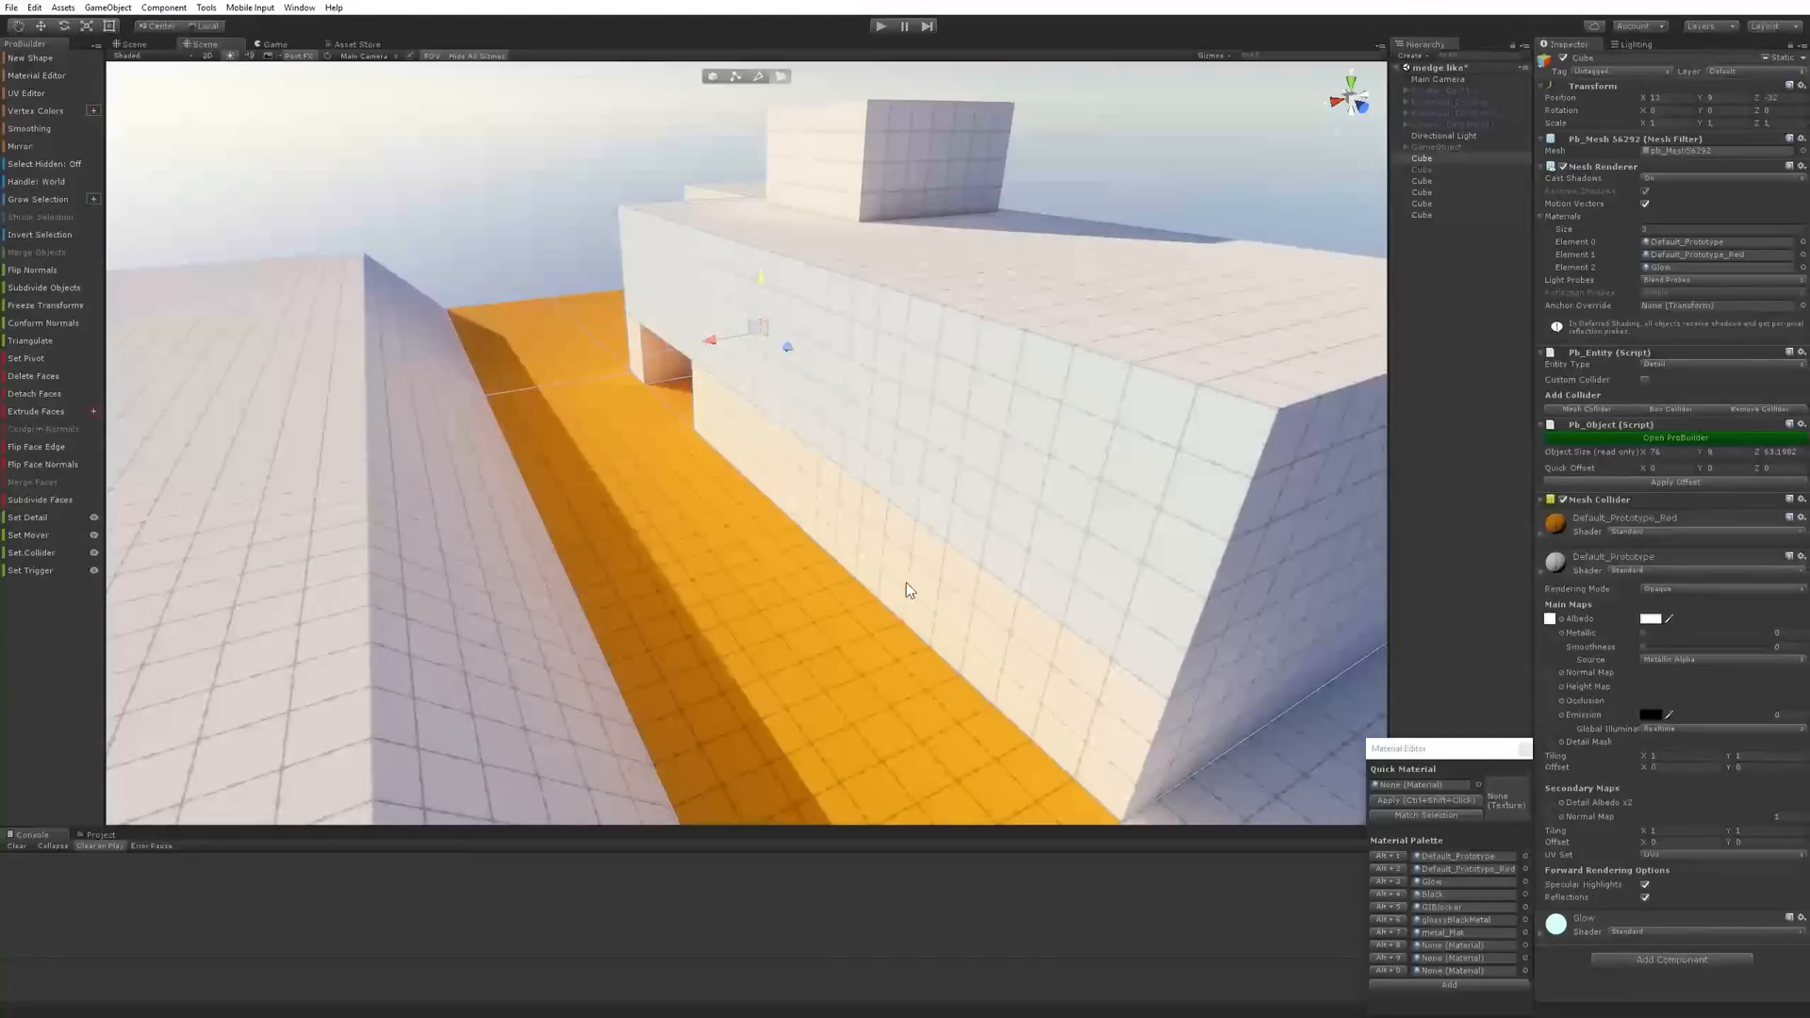
# Extrude the block's upper long face outward over the orange strip and shape it into a sloped overhang
pyautogui.moveTo(907, 583); pyautogui.dragTo(880, 527, button='middle')
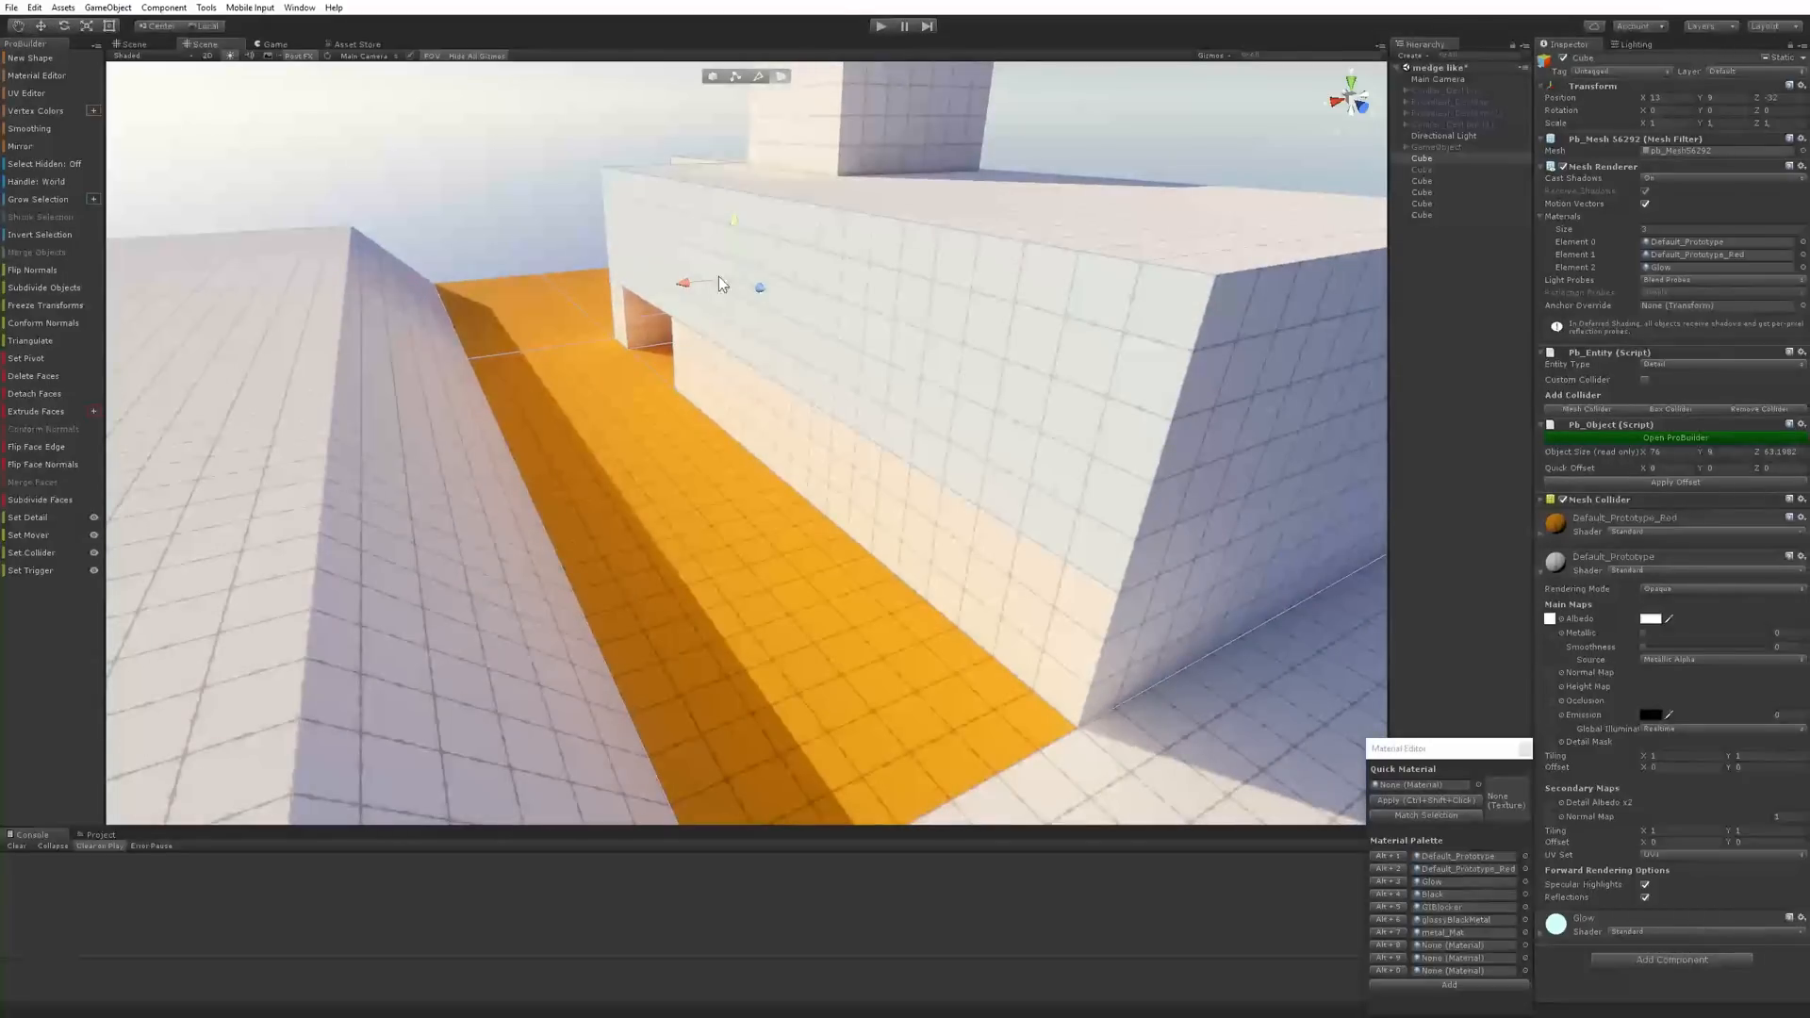
pyautogui.keyDown('shift'); pyautogui.moveTo(673, 285); pyautogui.dragTo(414, 142); pyautogui.keyUp('shift')
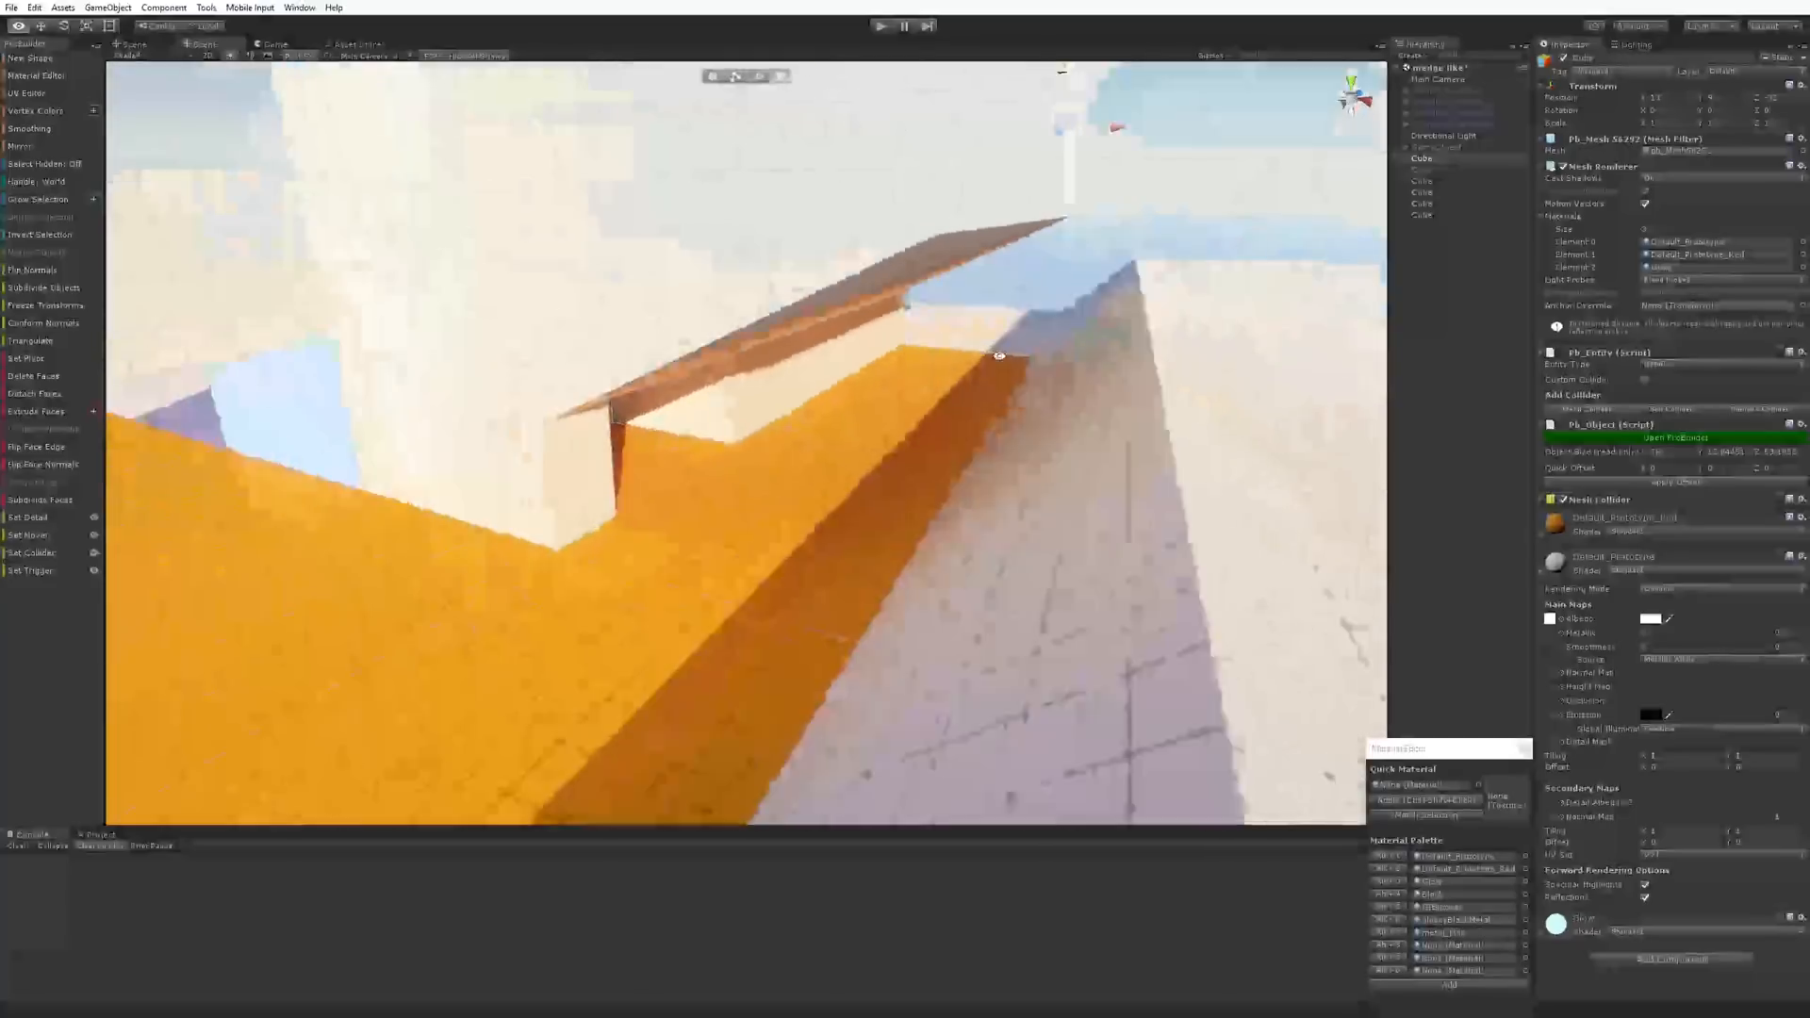
pyautogui.keyDown('alt'); pyautogui.moveTo(1000, 357); pyautogui.dragTo(1045, 313); pyautogui.keyUp('alt')
pyautogui.moveTo(1045, 313); pyautogui.dragTo(812, 528, button='middle')
pyautogui.keyDown('shift'); pyautogui.moveTo(815, 347); pyautogui.dragTo(710, 576); pyautogui.keyUp('shift')
pyautogui.click(646, 429)
pyautogui.scroll(2, 727, 528)
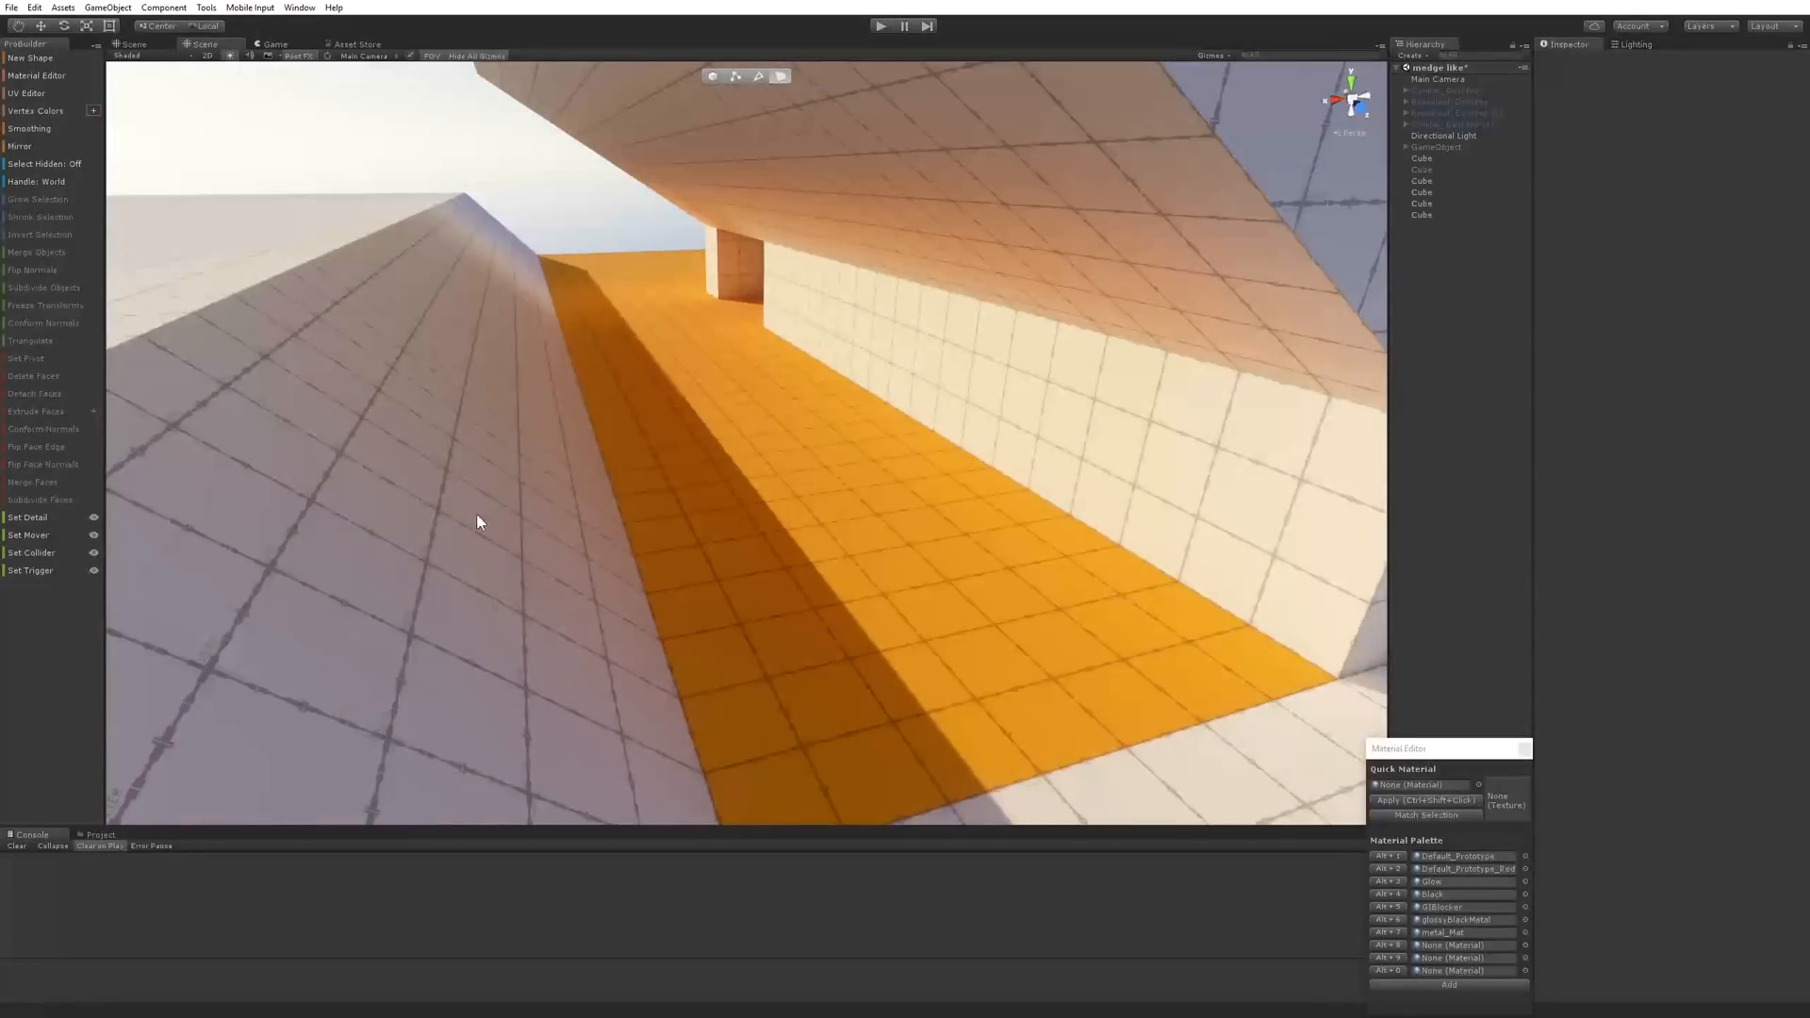
# Create a cube on the orange floor and extrude its side and top faces into a tall pillar reaching the overhang
pyautogui.hotkey('ctrl', 'k')
pyautogui.keyDown('alt'); pyautogui.moveTo(731, 420); pyautogui.dragTo(828, 495); pyautogui.keyUp('alt')
pyautogui.click(734, 445)
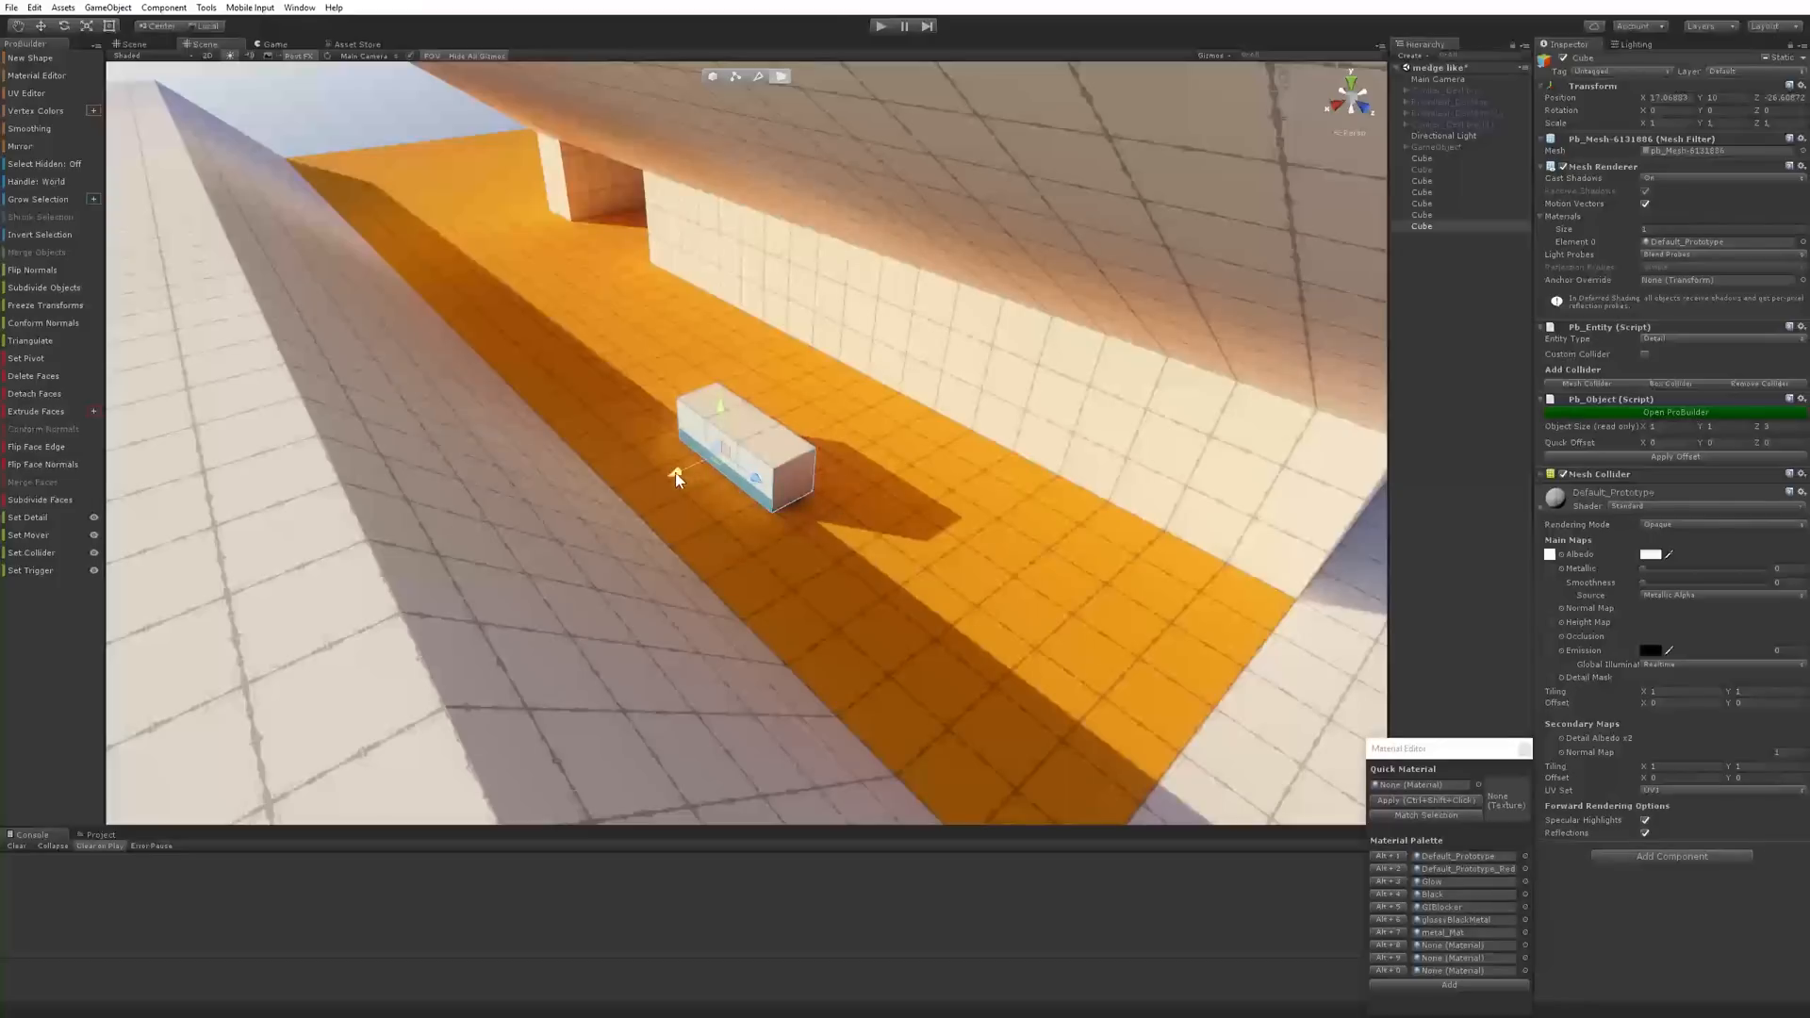
pyautogui.keyDown('shift'); pyautogui.moveTo(675, 472); pyautogui.dragTo(611, 502); pyautogui.keyUp('shift')
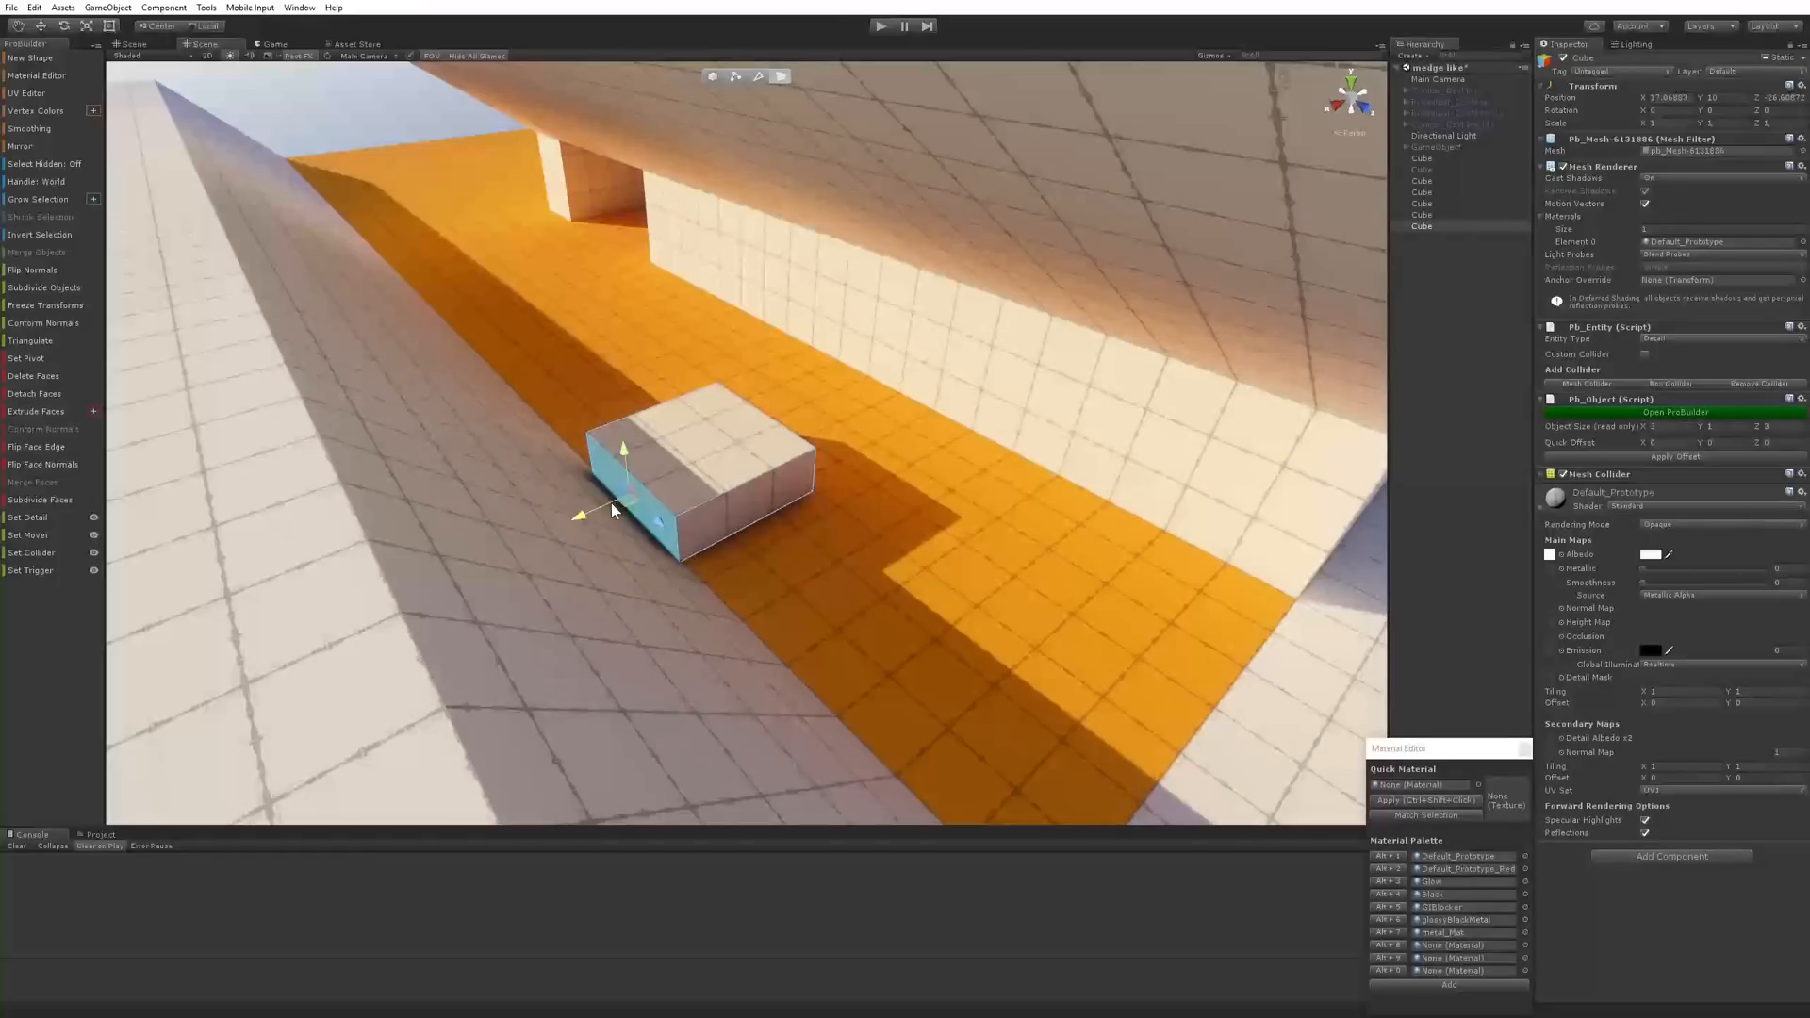
pyautogui.click(749, 435)
pyautogui.keyDown('shift'); pyautogui.moveTo(703, 417); pyautogui.dragTo(721, 75); pyautogui.keyUp('shift')
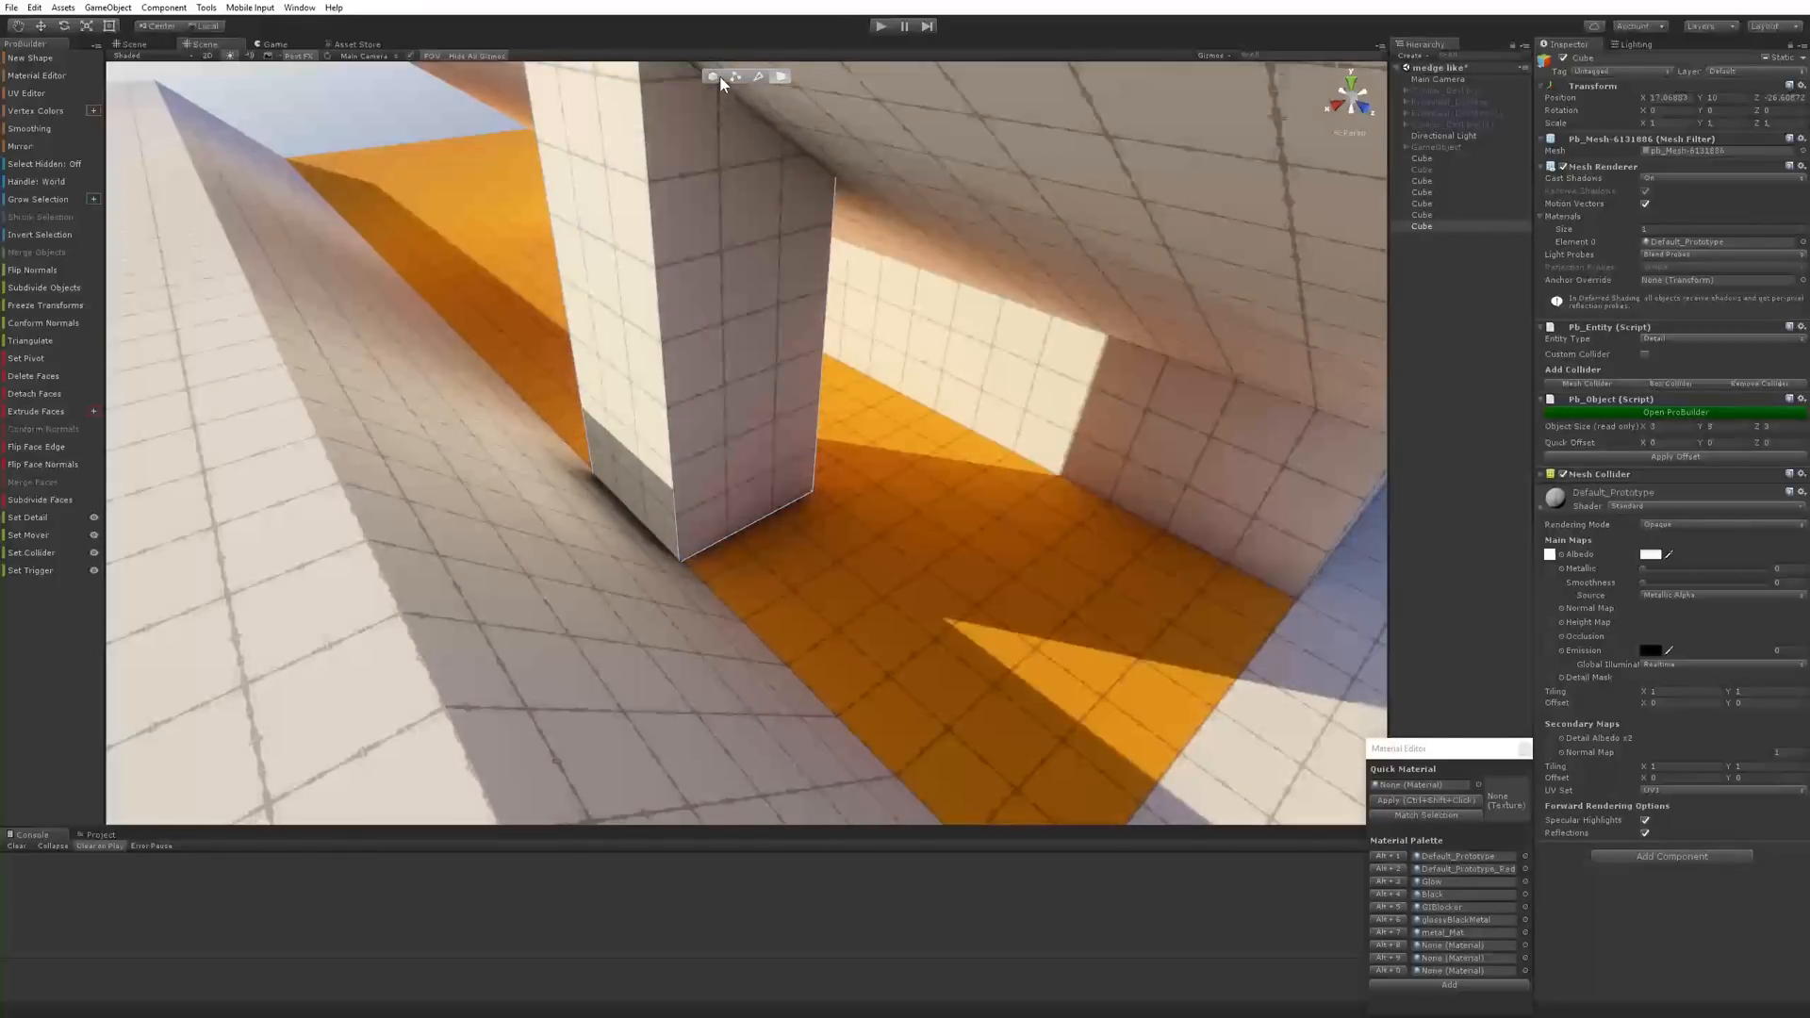
# Duplicate the pillar twice and space the copies in a row along the orange strip beneath the overhang
pyautogui.keyDown('alt'); pyautogui.moveTo(390, 472); pyautogui.dragTo(795, 444); pyautogui.keyUp('alt')
pyautogui.click(856, 415)
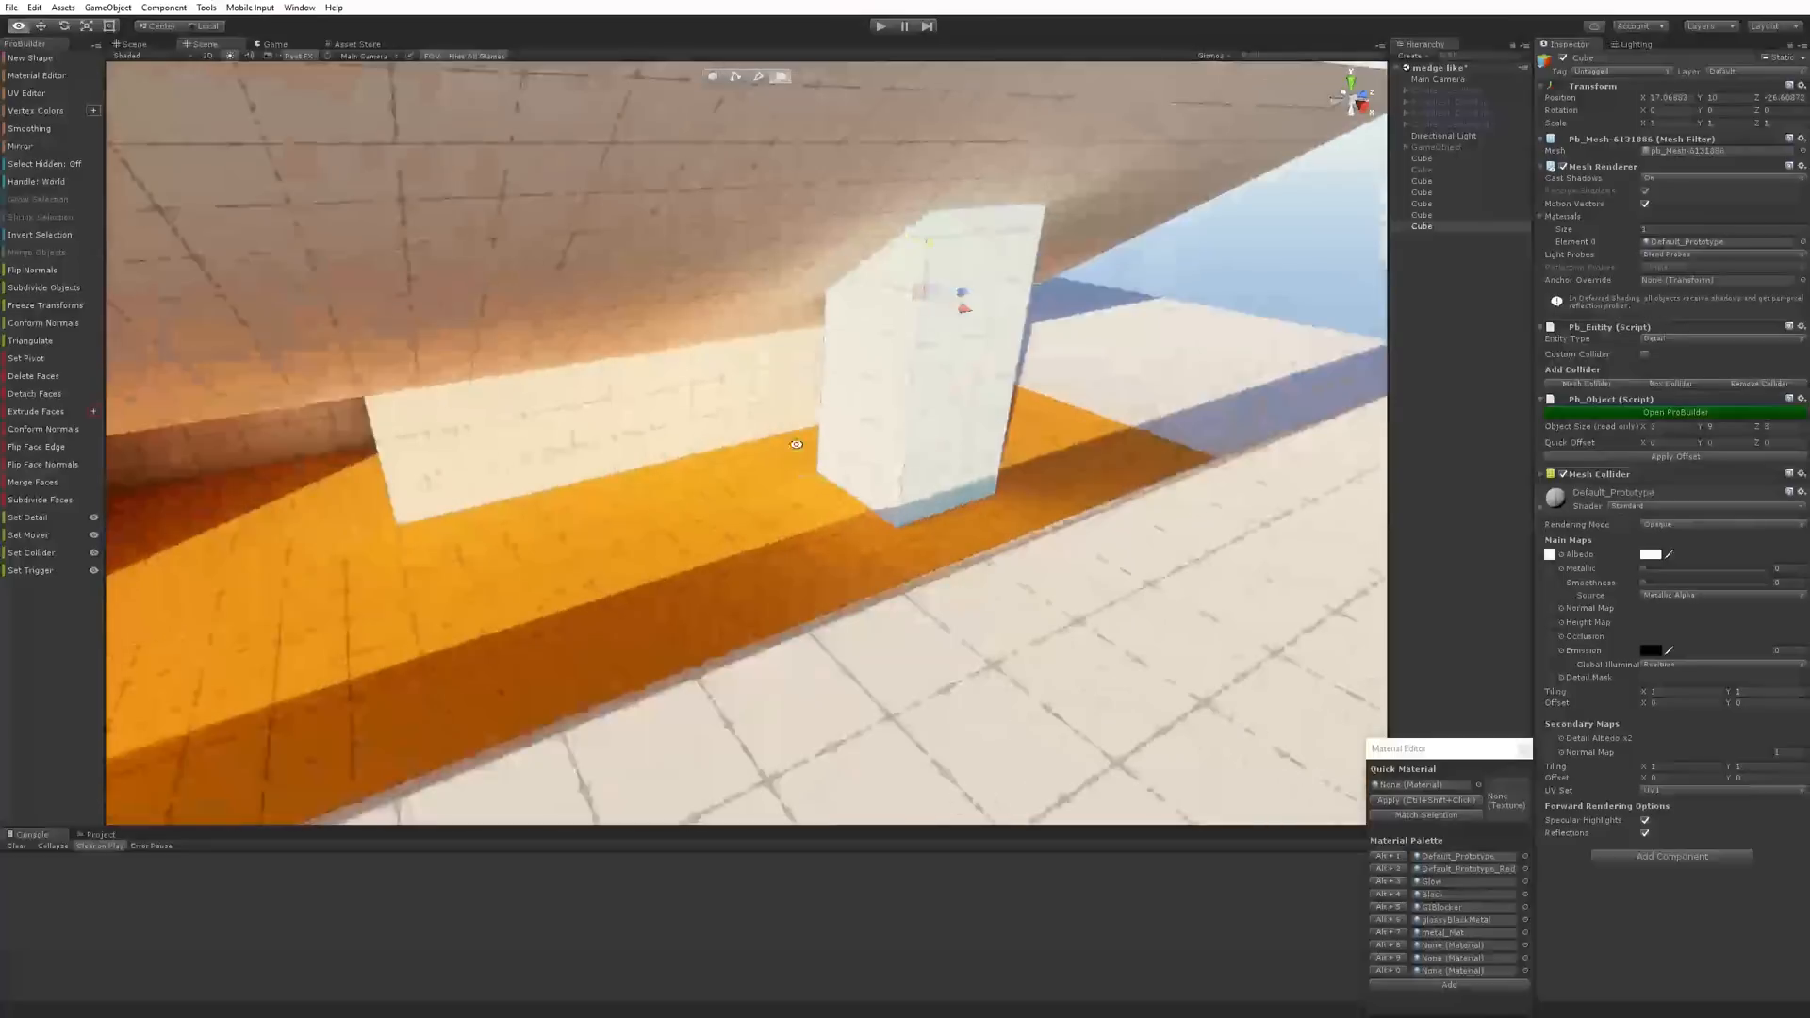
pyautogui.keyDown('alt'); pyautogui.moveTo(697, 386); pyautogui.dragTo(922, 400); pyautogui.keyUp('alt')
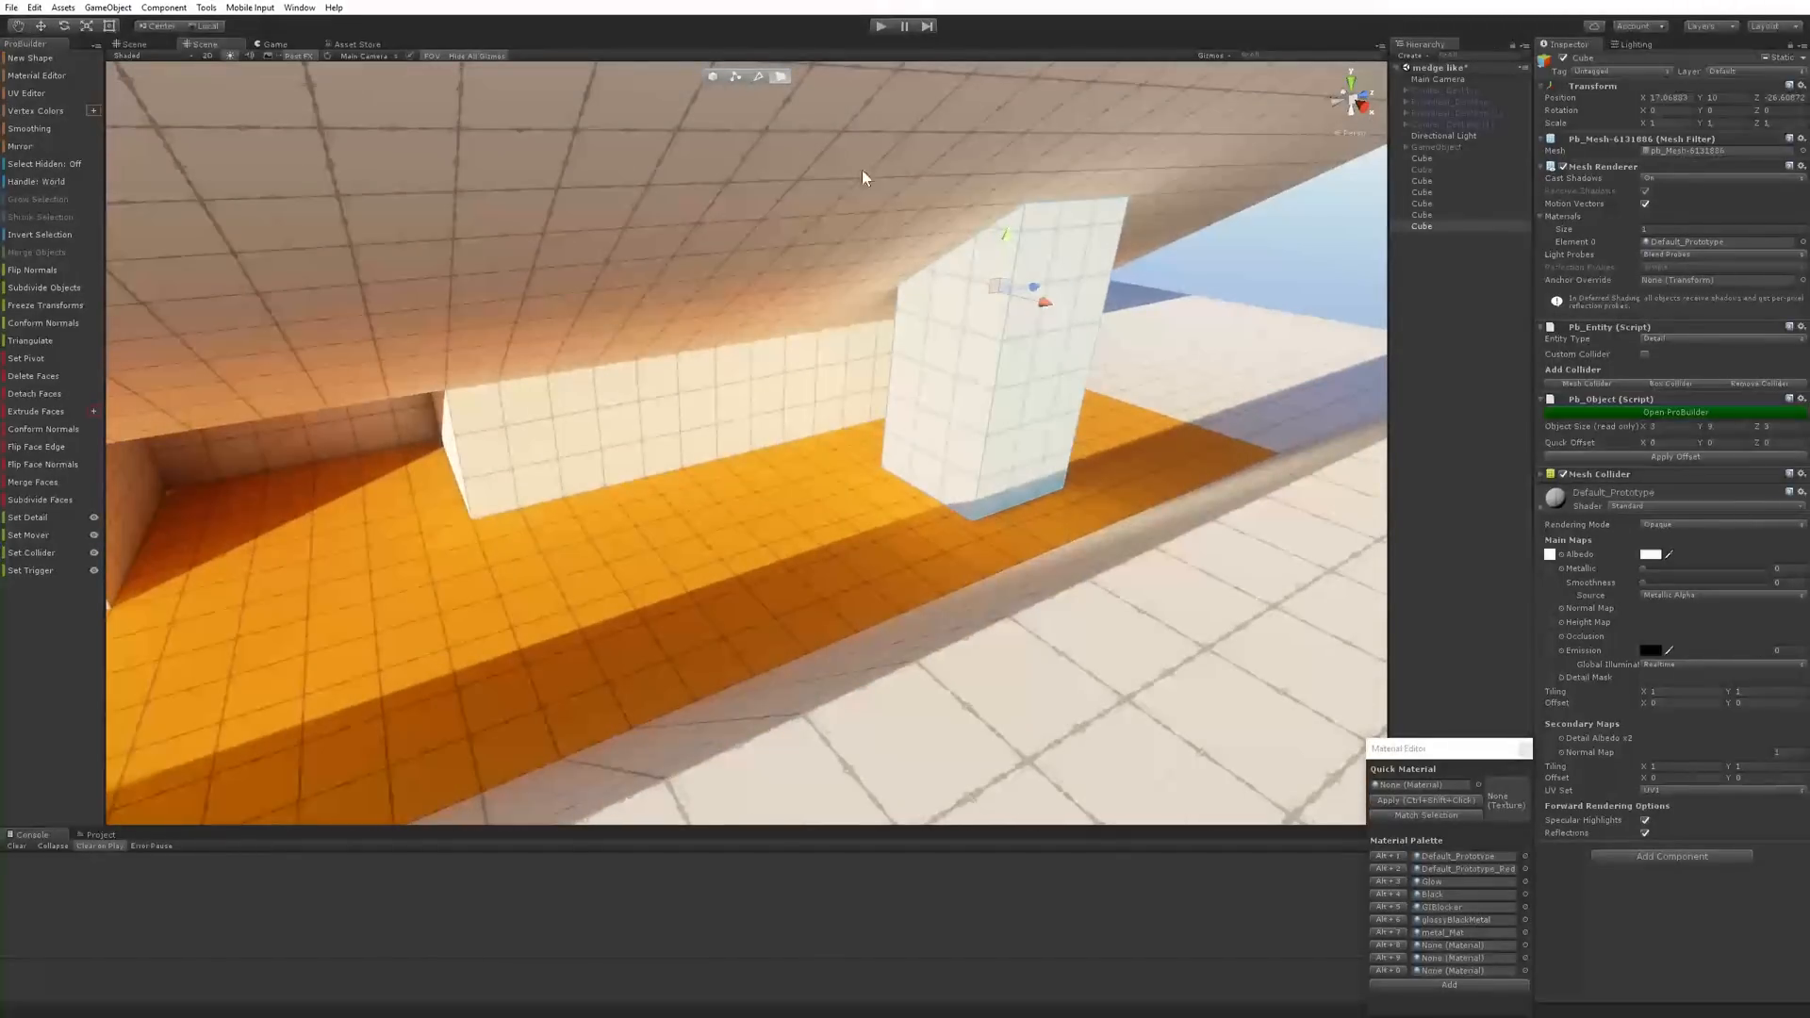
pyautogui.click(713, 77)
pyautogui.moveTo(1008, 434); pyautogui.dragTo(1035, 429, button='right')
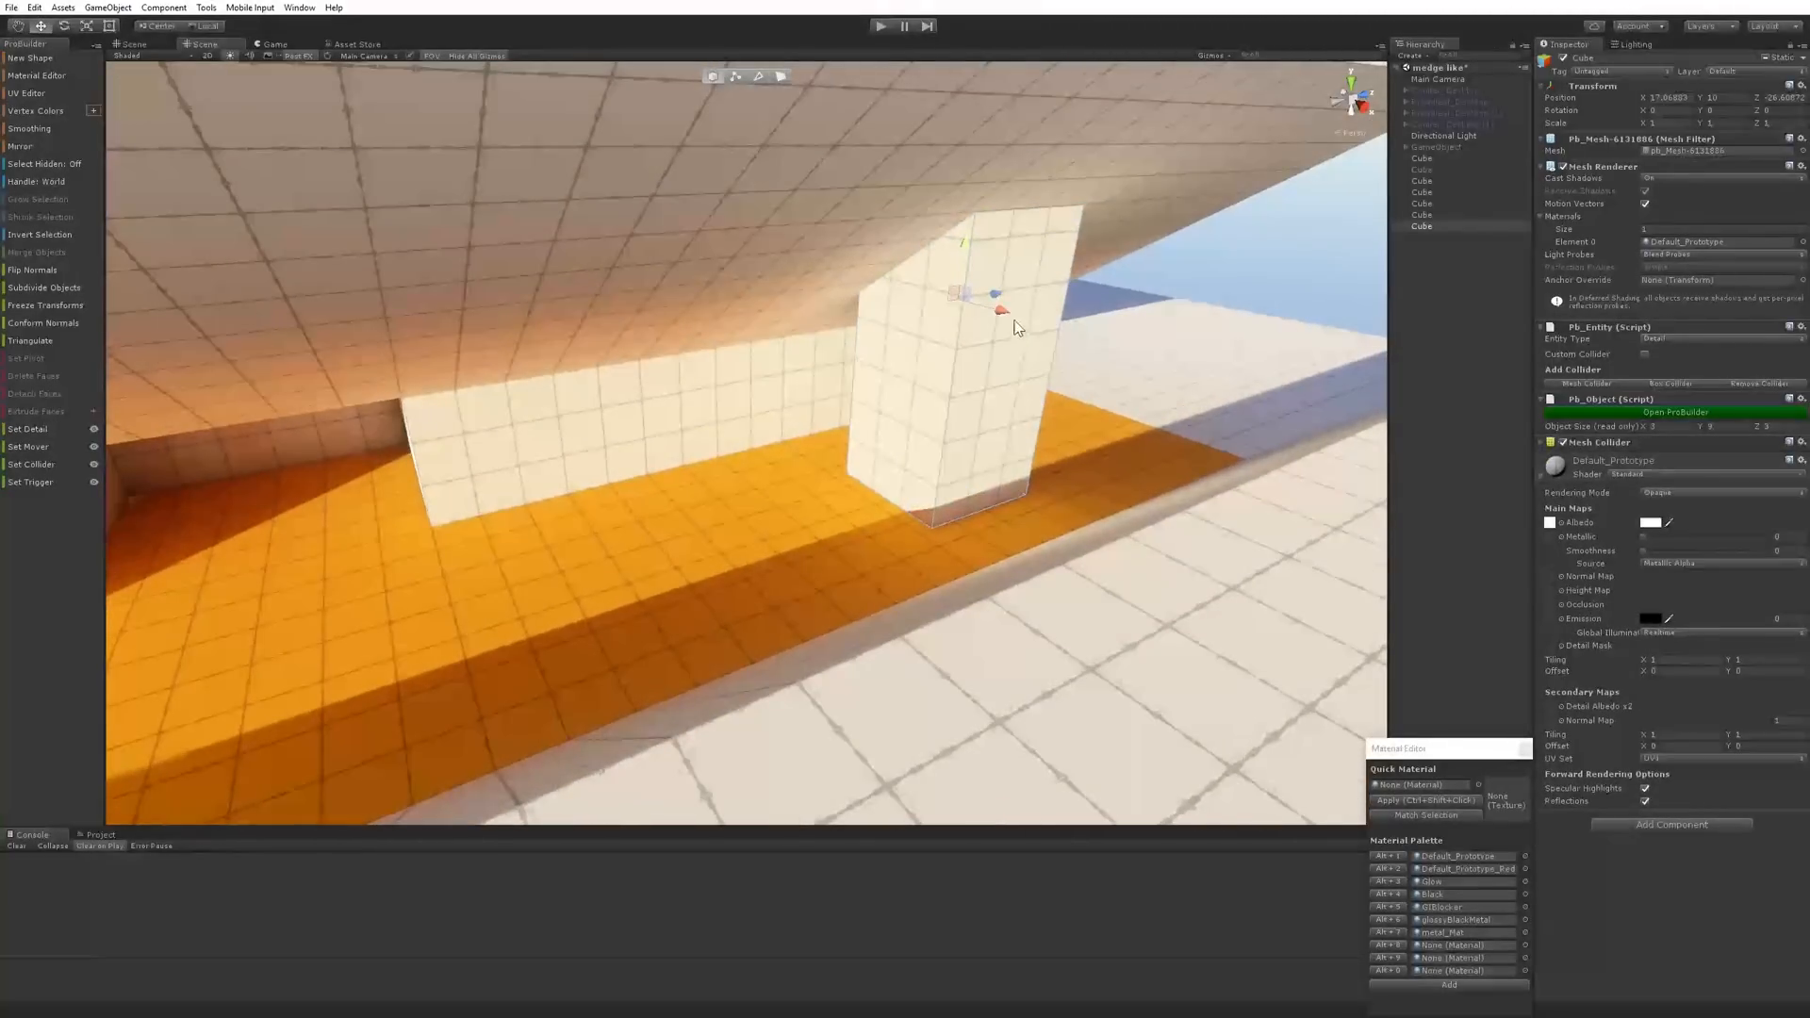
pyautogui.hotkey('ctrl', 'd')
pyautogui.moveTo(997, 299); pyautogui.dragTo(736, 376)
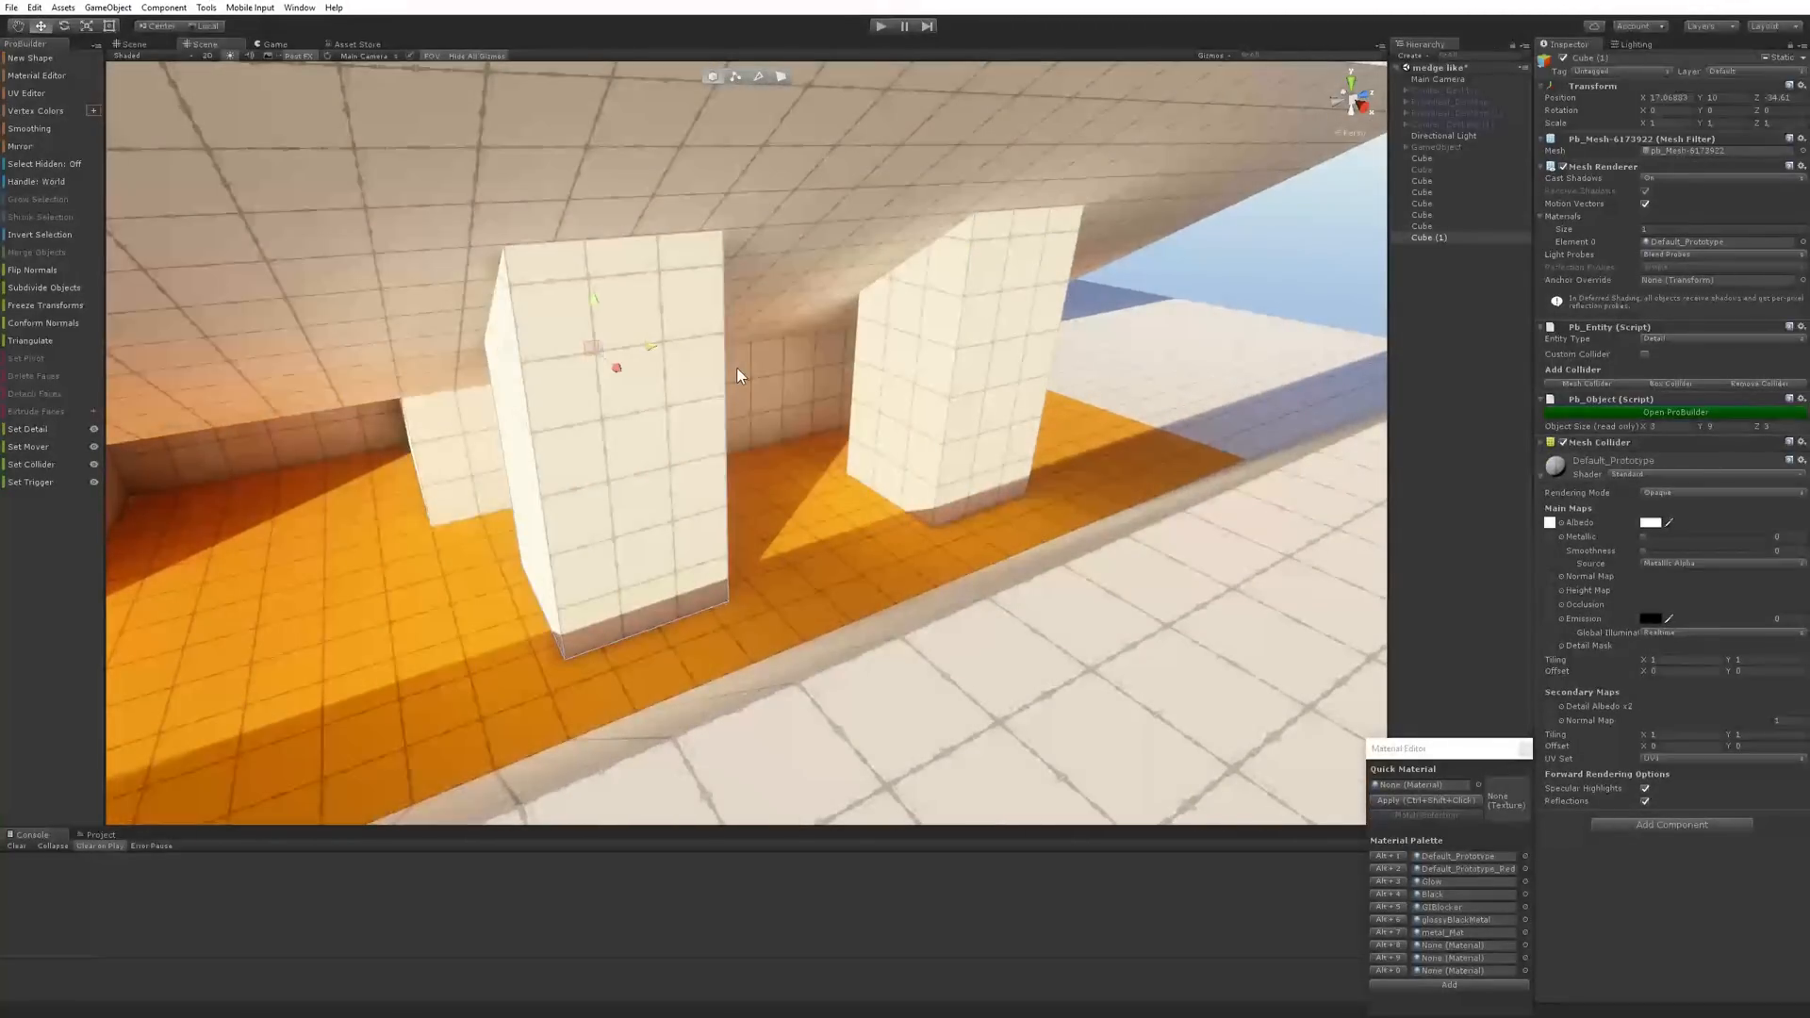
pyautogui.moveTo(736, 377); pyautogui.dragTo(1047, 377, button='middle')
pyautogui.hotkey('ctrl', 'd')
pyautogui.moveTo(1073, 278); pyautogui.dragTo(749, 345)
# Connect the top and bottom edges of the block's end wall and slide the new vertical edge toward the overhang
pyautogui.scroll(-4, 848, 373)
pyautogui.keyDown('alt'); pyautogui.moveTo(949, 400); pyautogui.dragTo(692, 529); pyautogui.keyUp('alt')
pyautogui.press('w')
pyautogui.moveTo(692, 529); pyautogui.dragTo(840, 497, button='right')
pyautogui.click(840, 498)
pyautogui.moveTo(956, 551); pyautogui.dragTo(835, 485, button='right')
pyautogui.press('f')
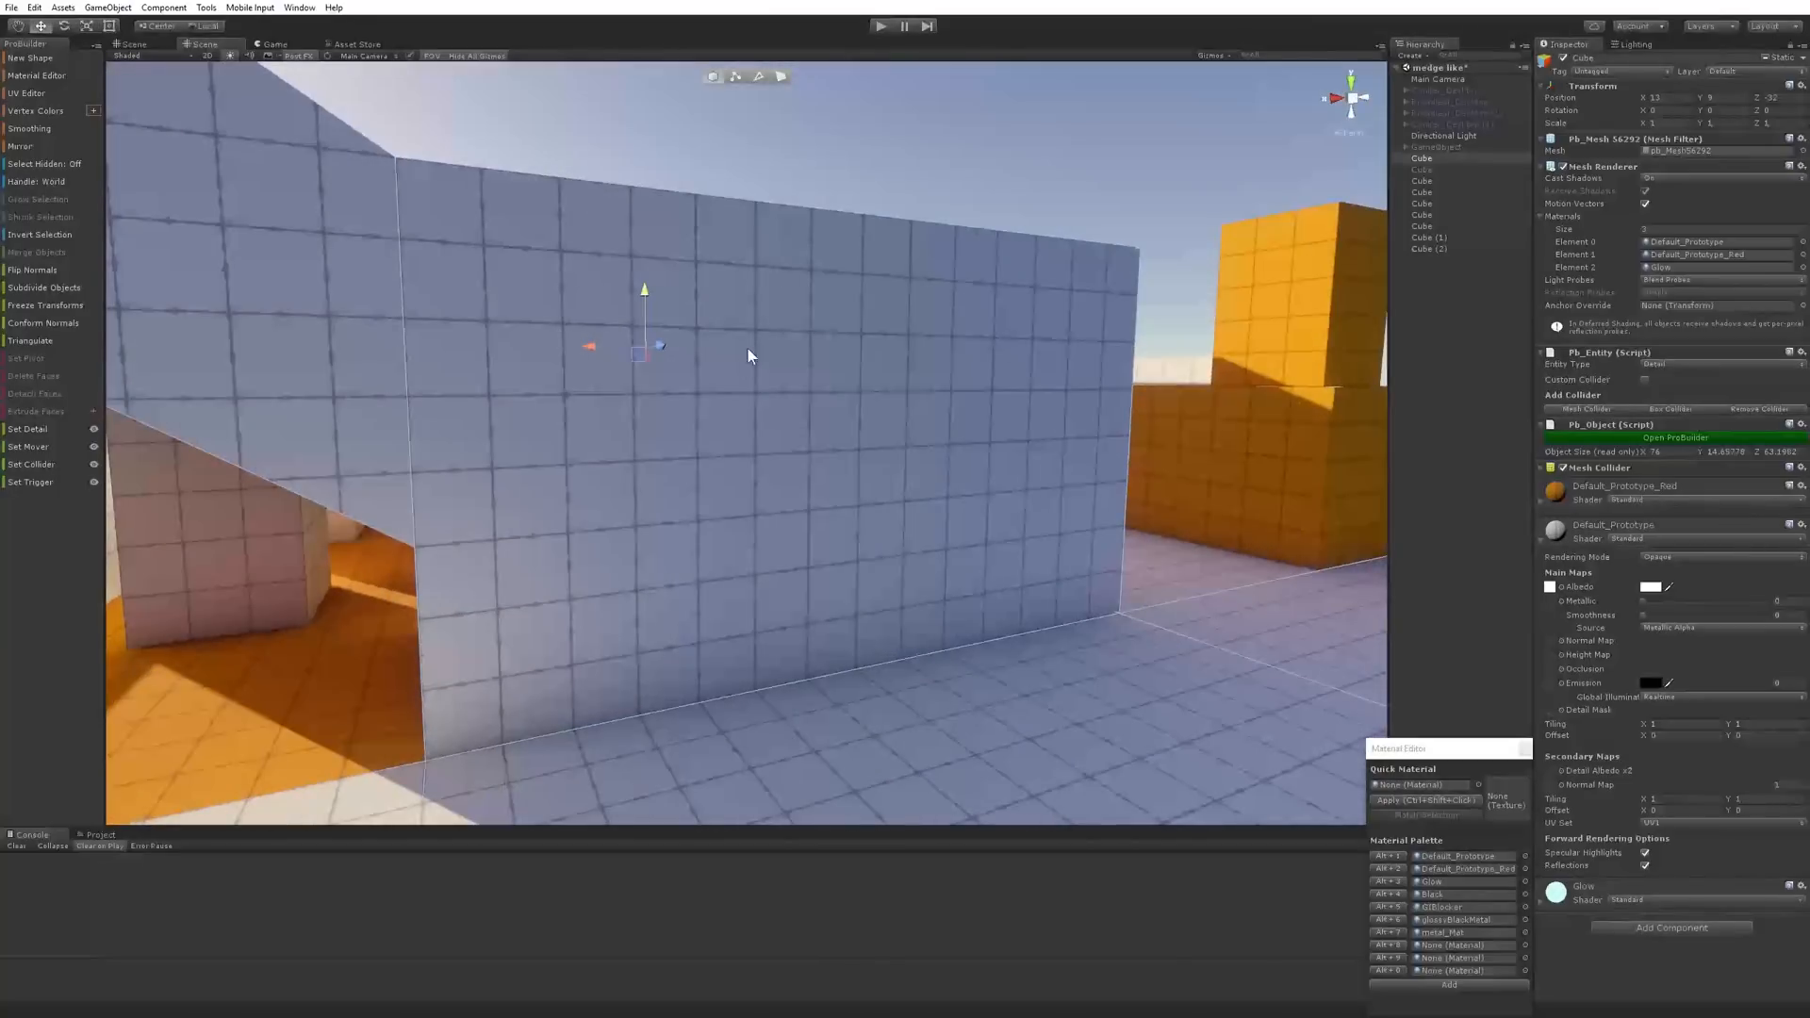
pyautogui.moveTo(852, 399); pyautogui.dragTo(836, 493, button='right')
pyautogui.press('k')
pyautogui.click(780, 191)
pyautogui.keyDown('shift'); pyautogui.click(784, 666); pyautogui.keyUp('shift')
pyautogui.click(38, 481)
pyautogui.moveTo(731, 434); pyautogui.dragTo(472, 452)
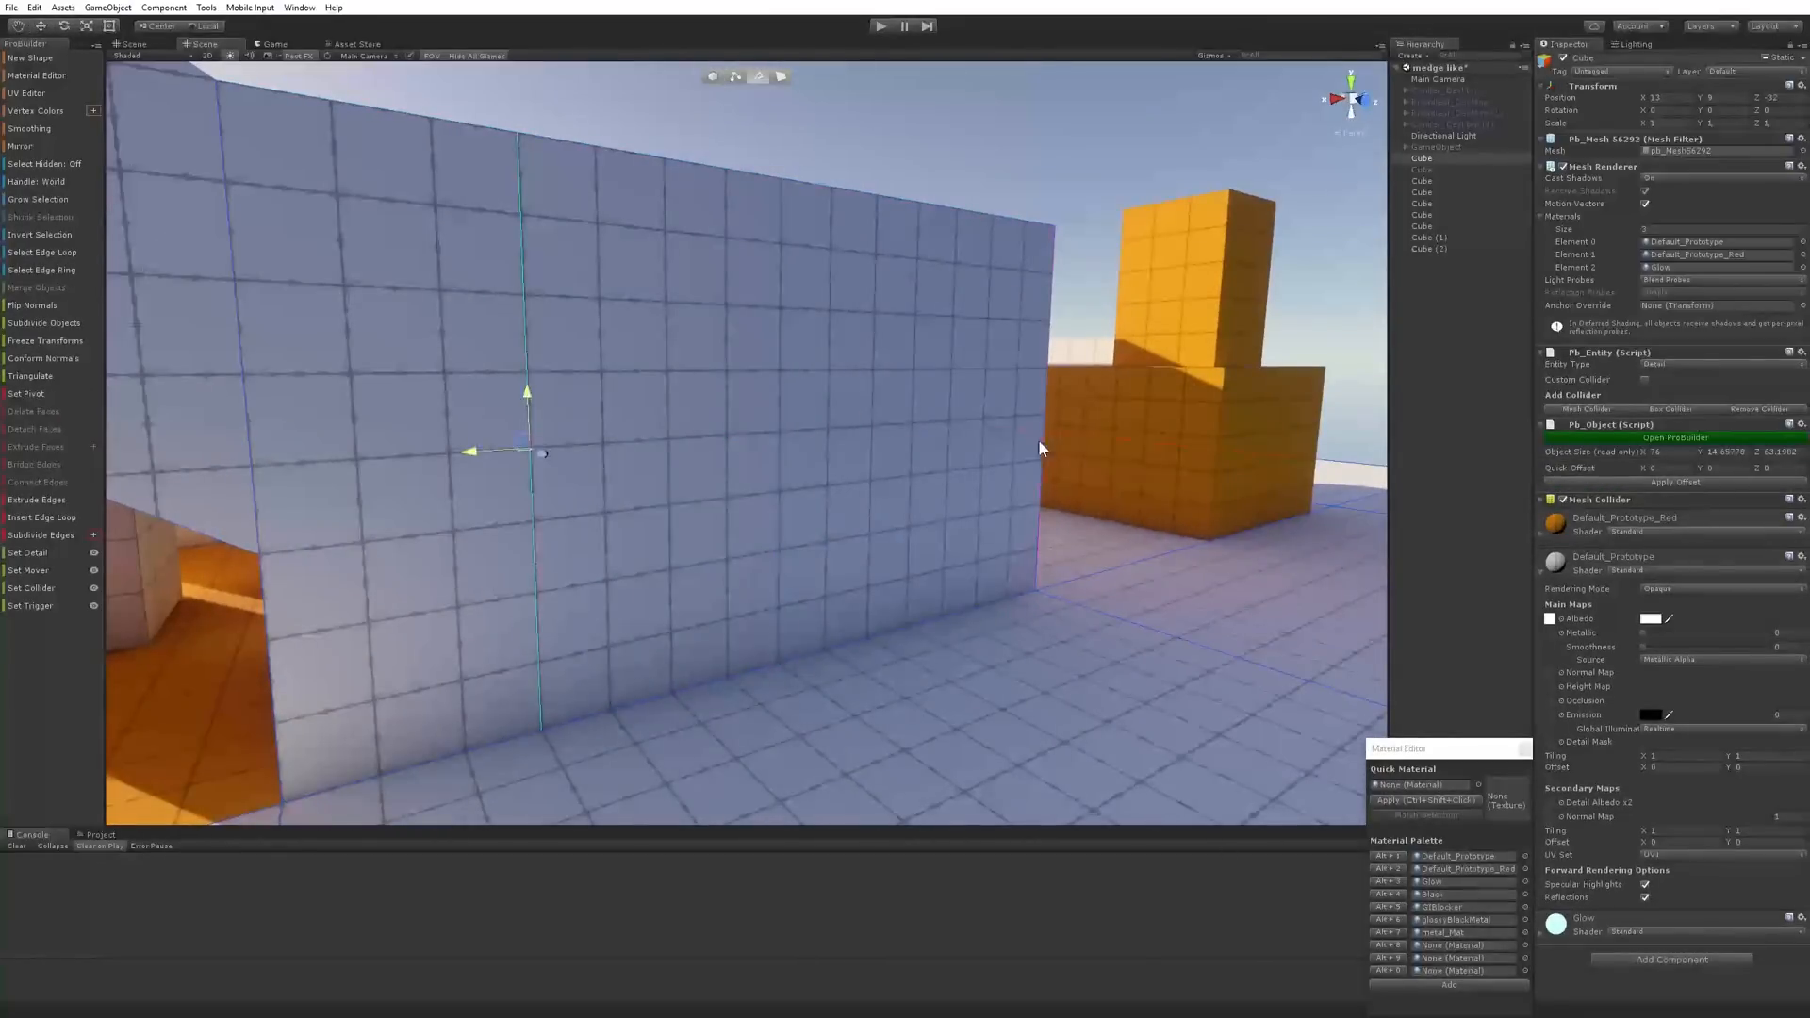
# Connect the wall's vertical edges to split it horizontally, and extrude the lower middle face inward into a deep recess
pyautogui.keyDown('shift'); pyautogui.click(1038, 439); pyautogui.keyUp('shift')
pyautogui.click(37, 482)
pyautogui.press('l')
pyautogui.click(825, 485)
pyautogui.keyDown('shift'); pyautogui.moveTo(805, 481); pyautogui.dragTo(688, 454); pyautogui.keyUp('shift')
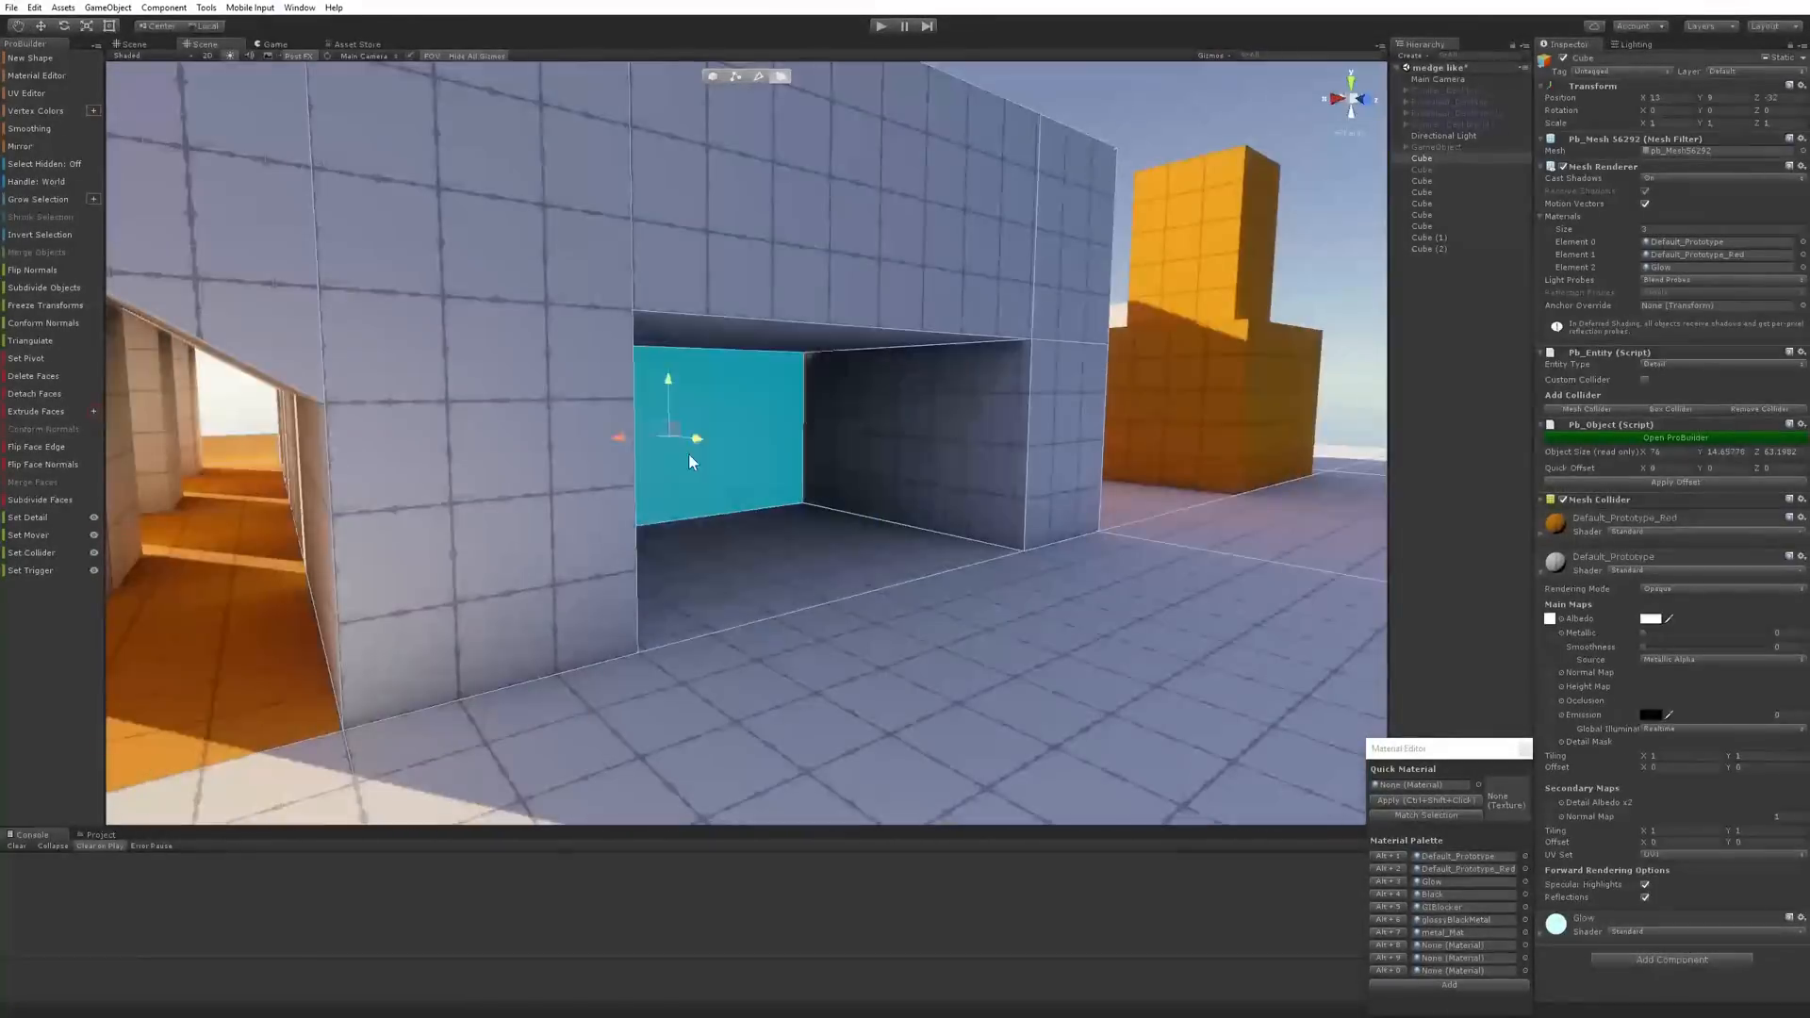
# Apply the Default_Prototype_Red material to the recess's two side walls and back wall
pyautogui.moveTo(688, 454); pyautogui.dragTo(782, 517, button='right')
pyautogui.click(575, 377)
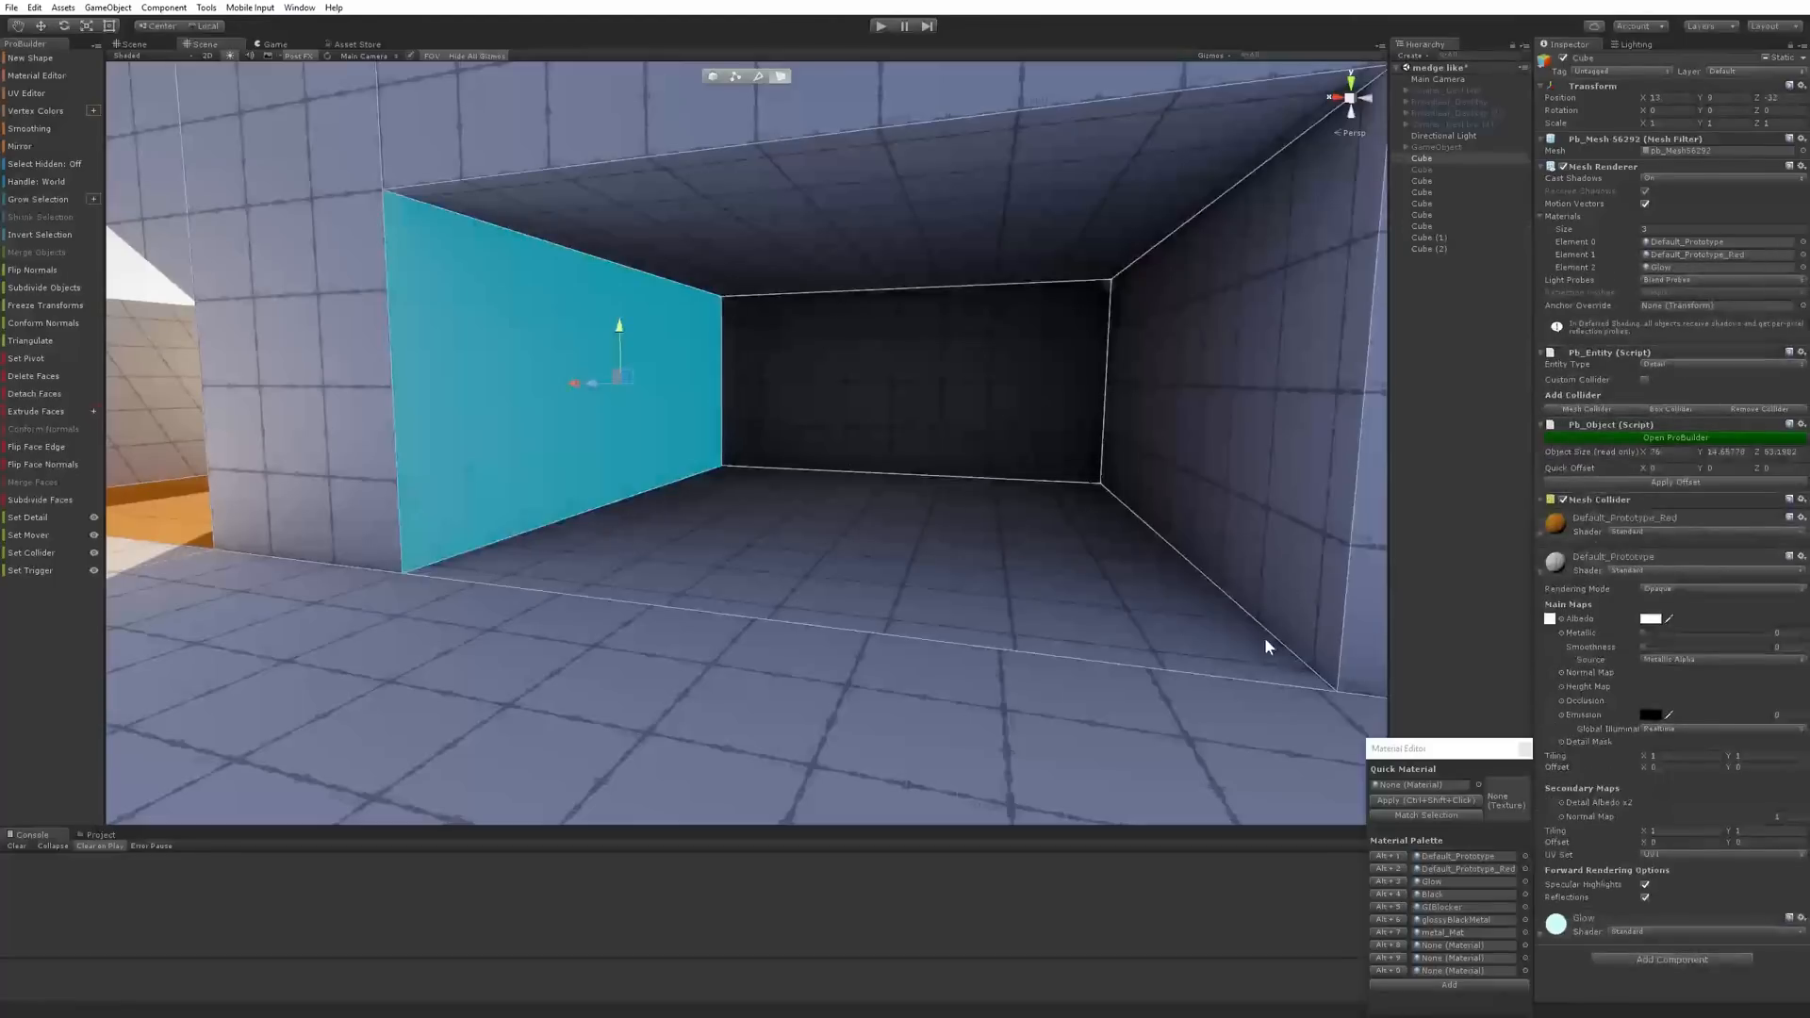
pyautogui.keyDown('shift'); pyautogui.click(1026, 389); pyautogui.keyUp('shift')
pyautogui.keyDown('shift'); pyautogui.click(1266, 698); pyautogui.keyUp('shift')
pyautogui.click(1391, 868)
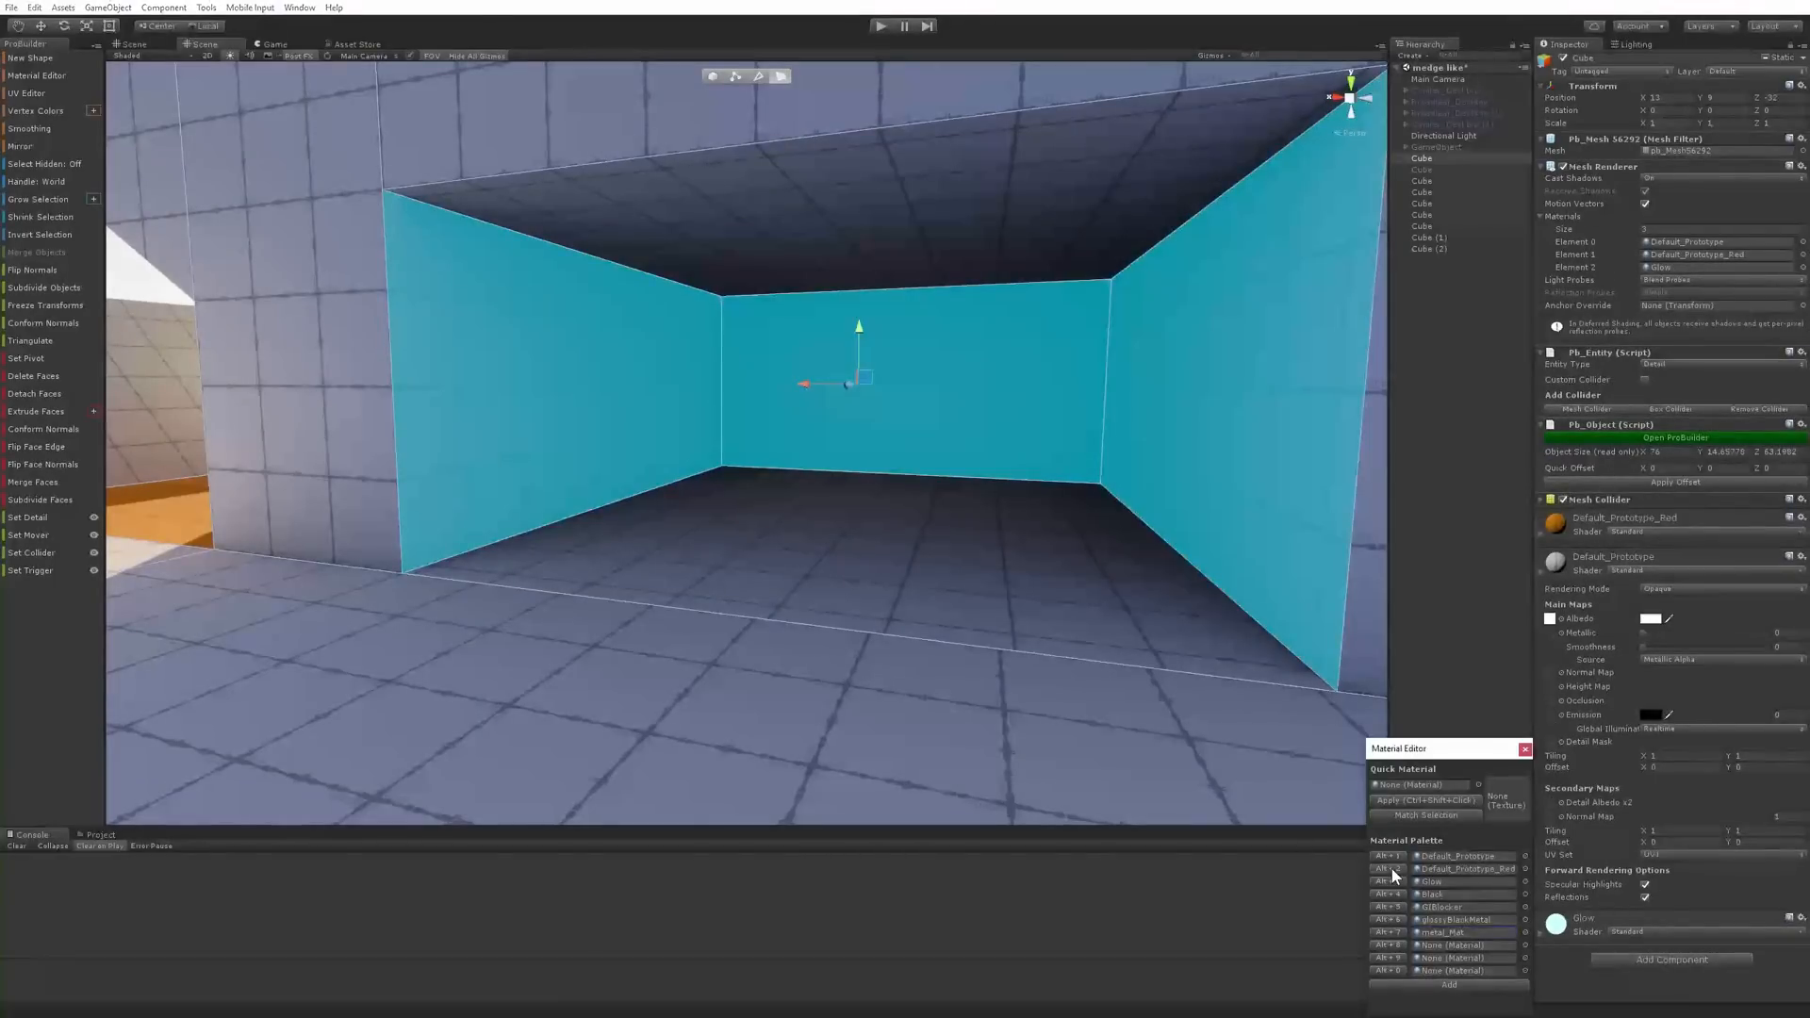
pyautogui.click(134, 271)
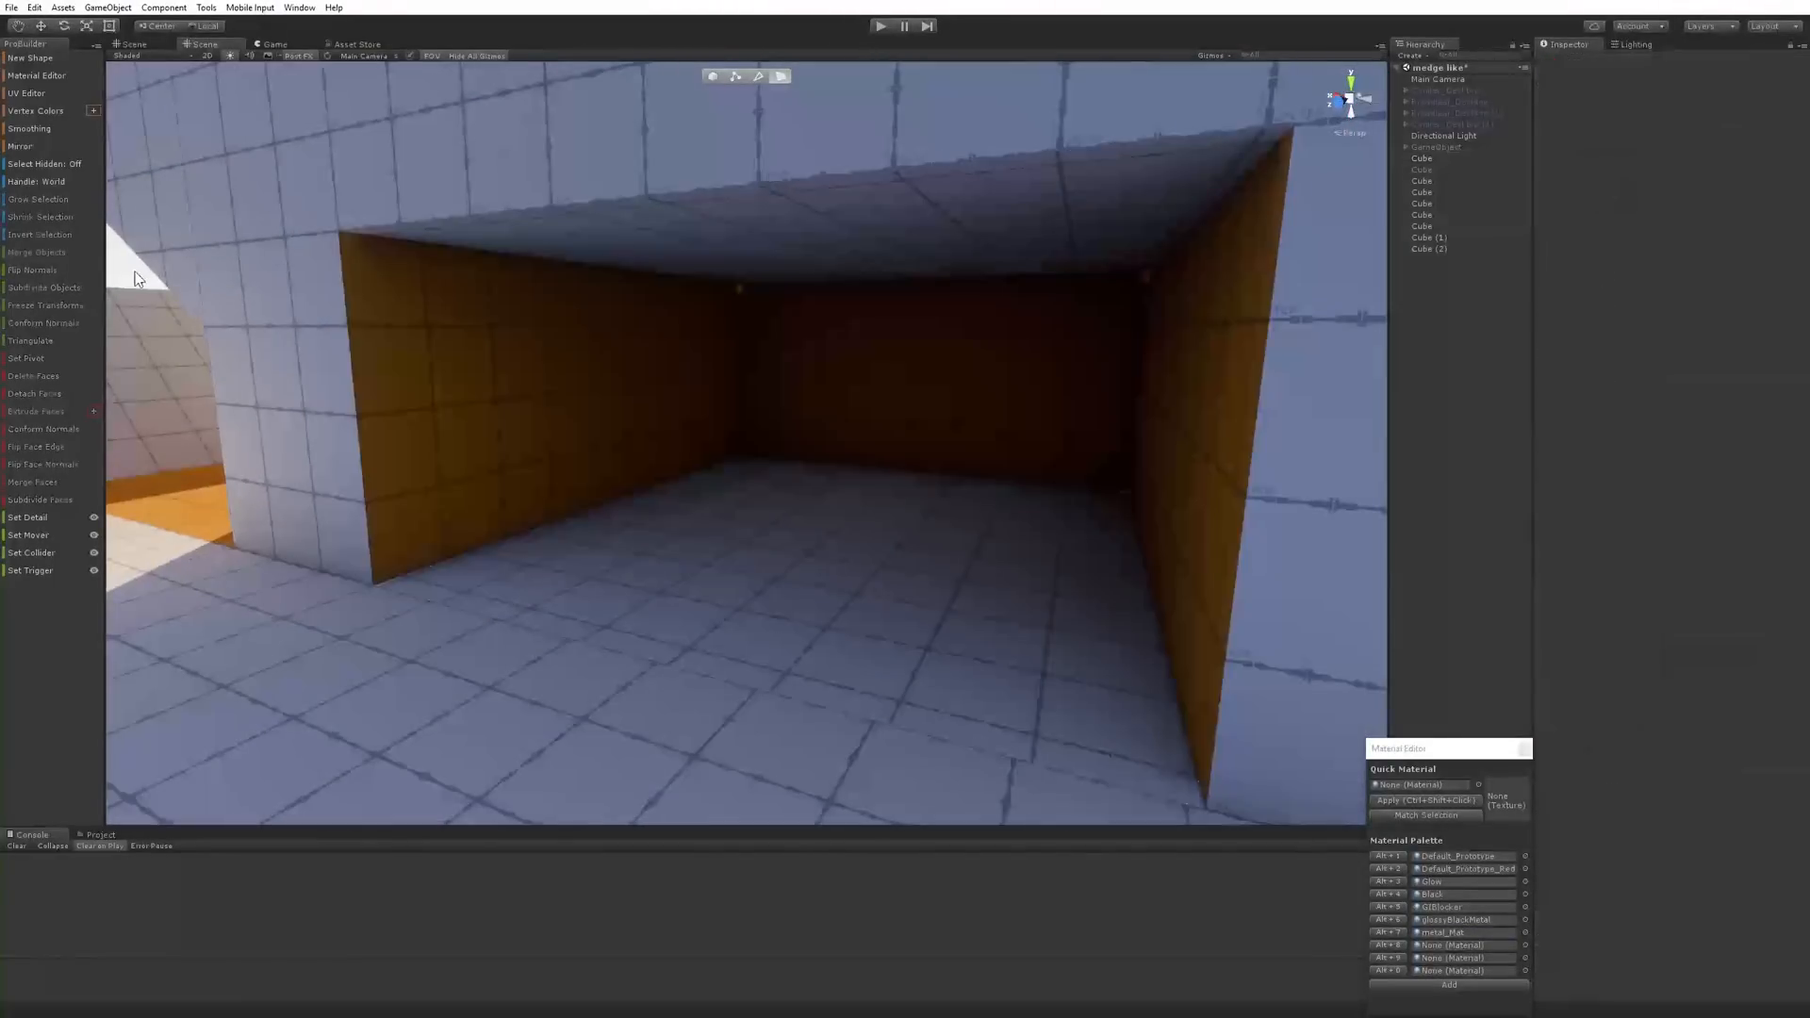
pyautogui.moveTo(734, 406); pyautogui.dragTo(824, 407, button='middle')
# Rotate the Directional Light to about 512.9 in Y and adjust its X rotation to cast sunlight into the recess
pyautogui.click(1462, 134)
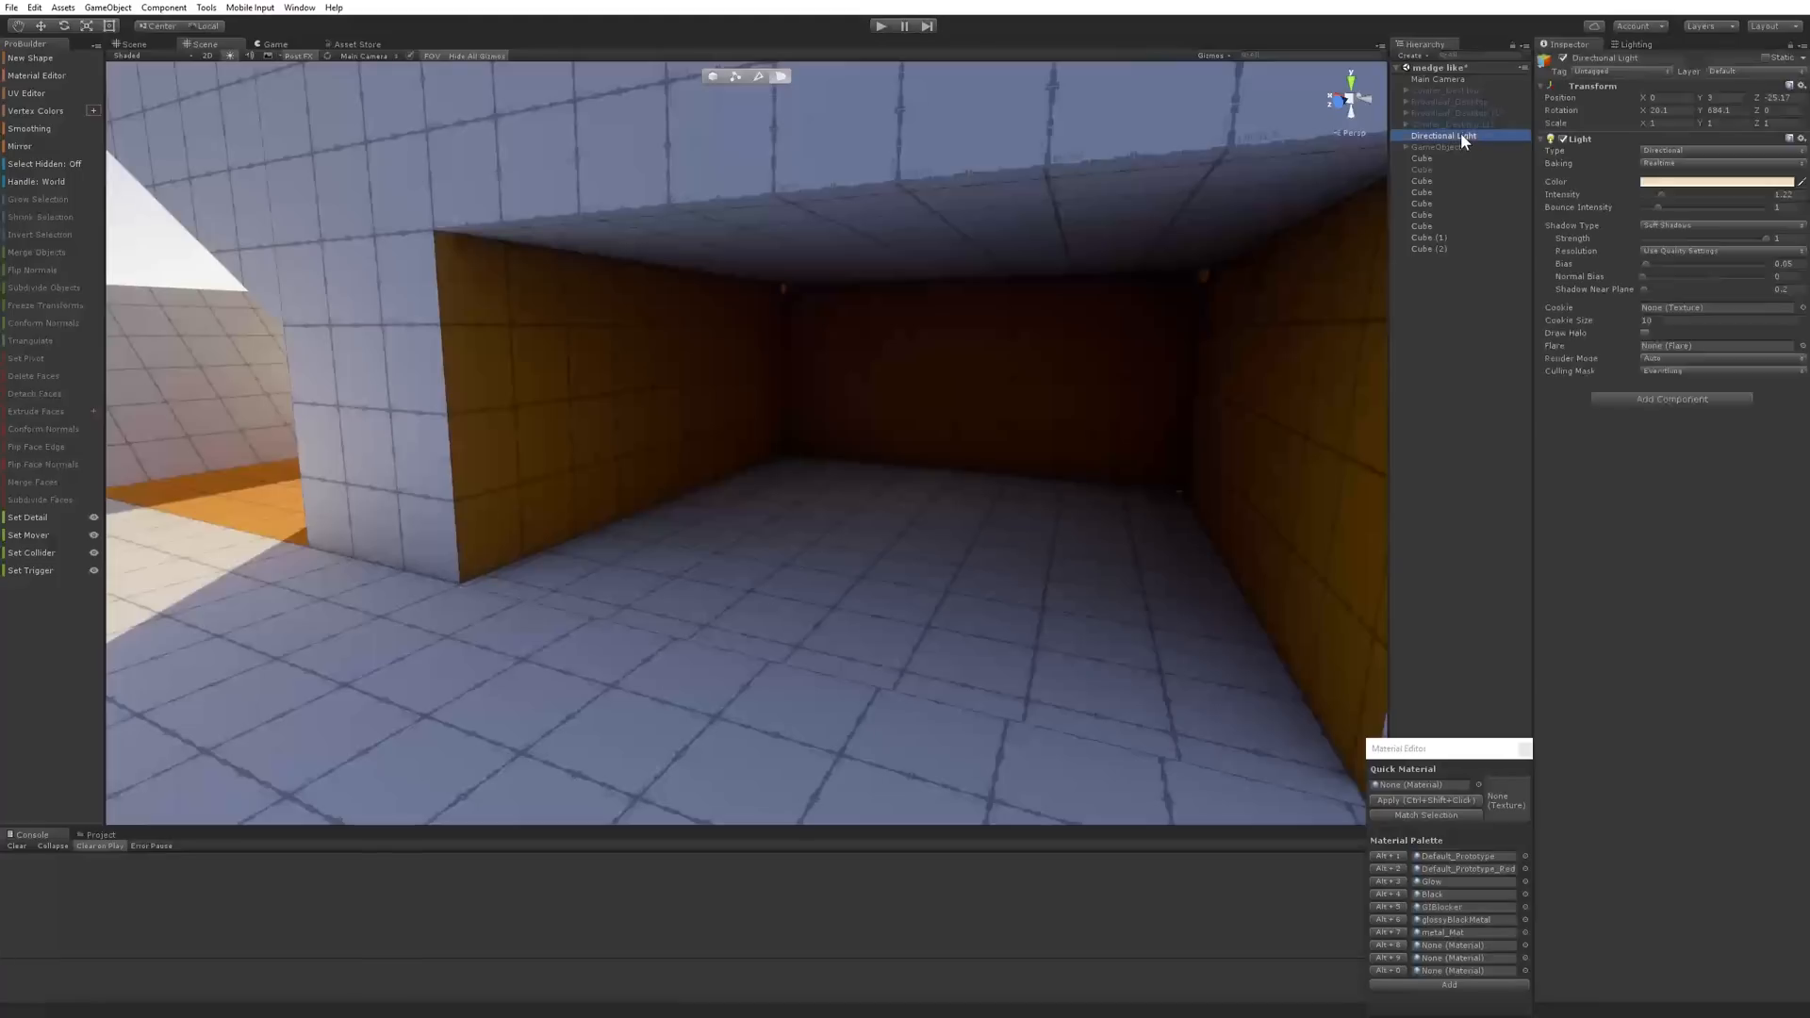
pyautogui.moveTo(1702, 112); pyautogui.dragTo(1565, 153)
pyautogui.moveTo(1645, 110); pyautogui.dragTo(1631, 110)
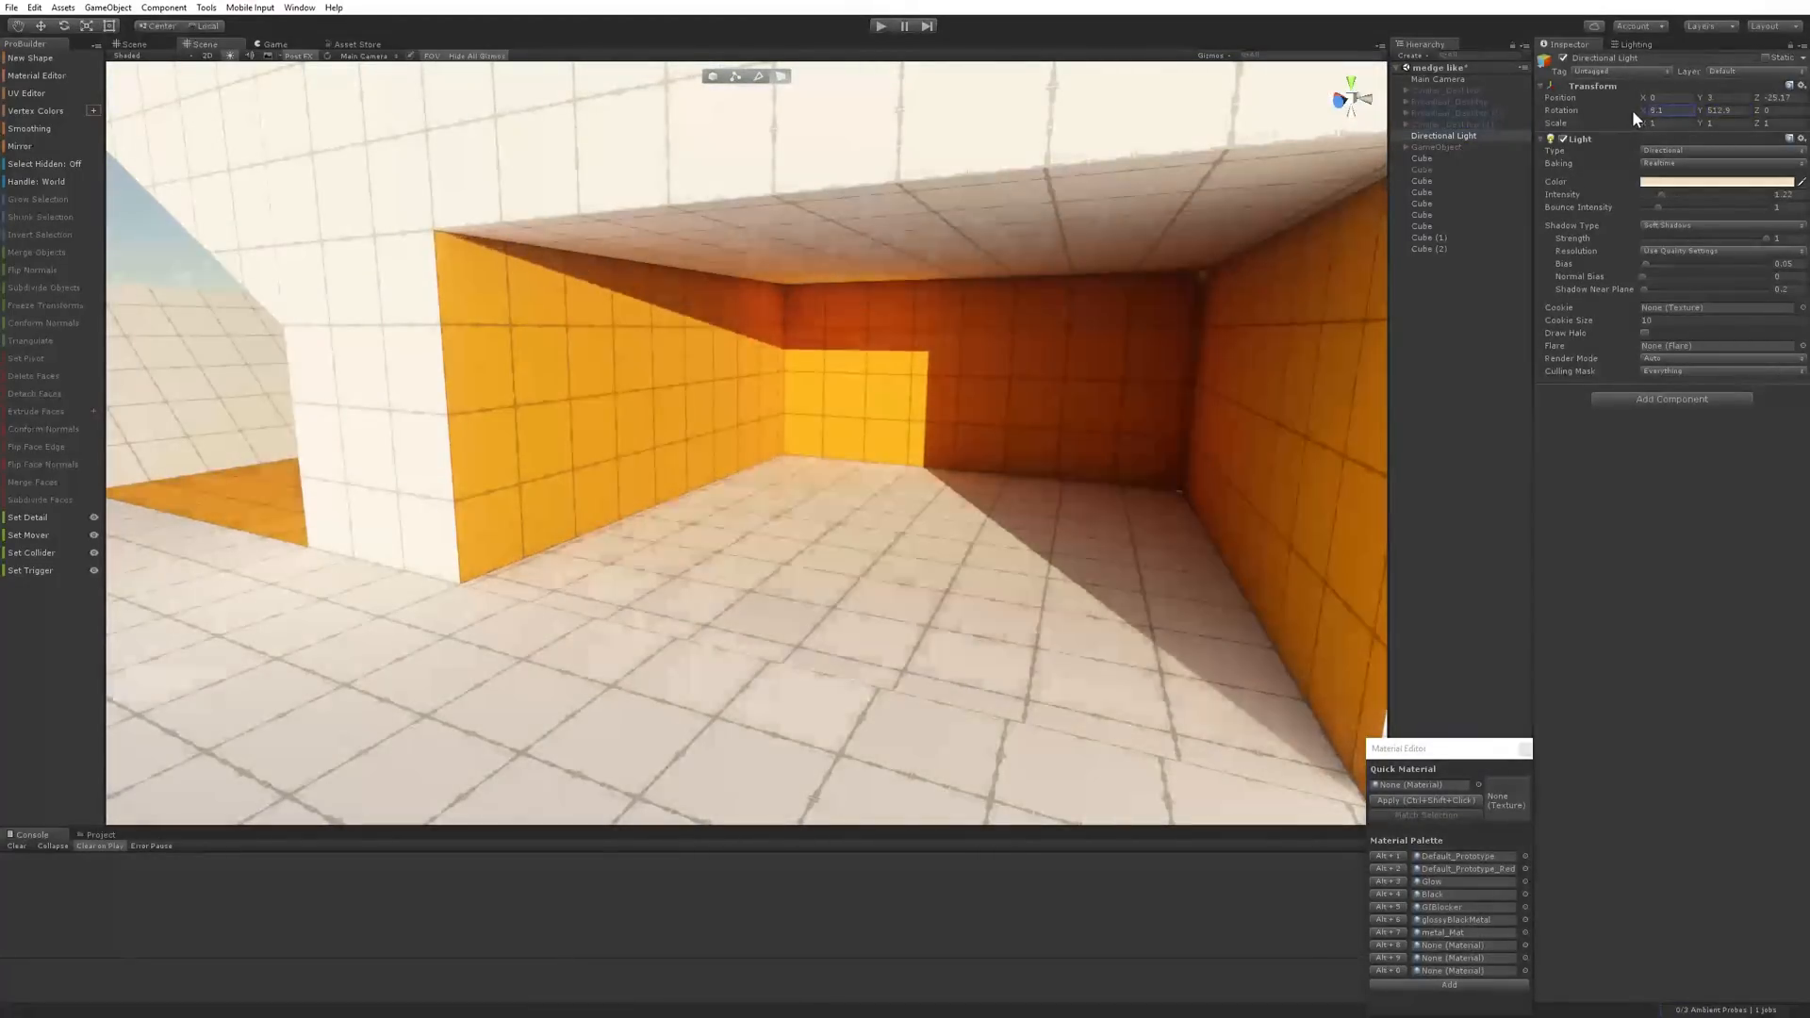
pyautogui.moveTo(891, 556); pyautogui.dragTo(877, 462, button='right')
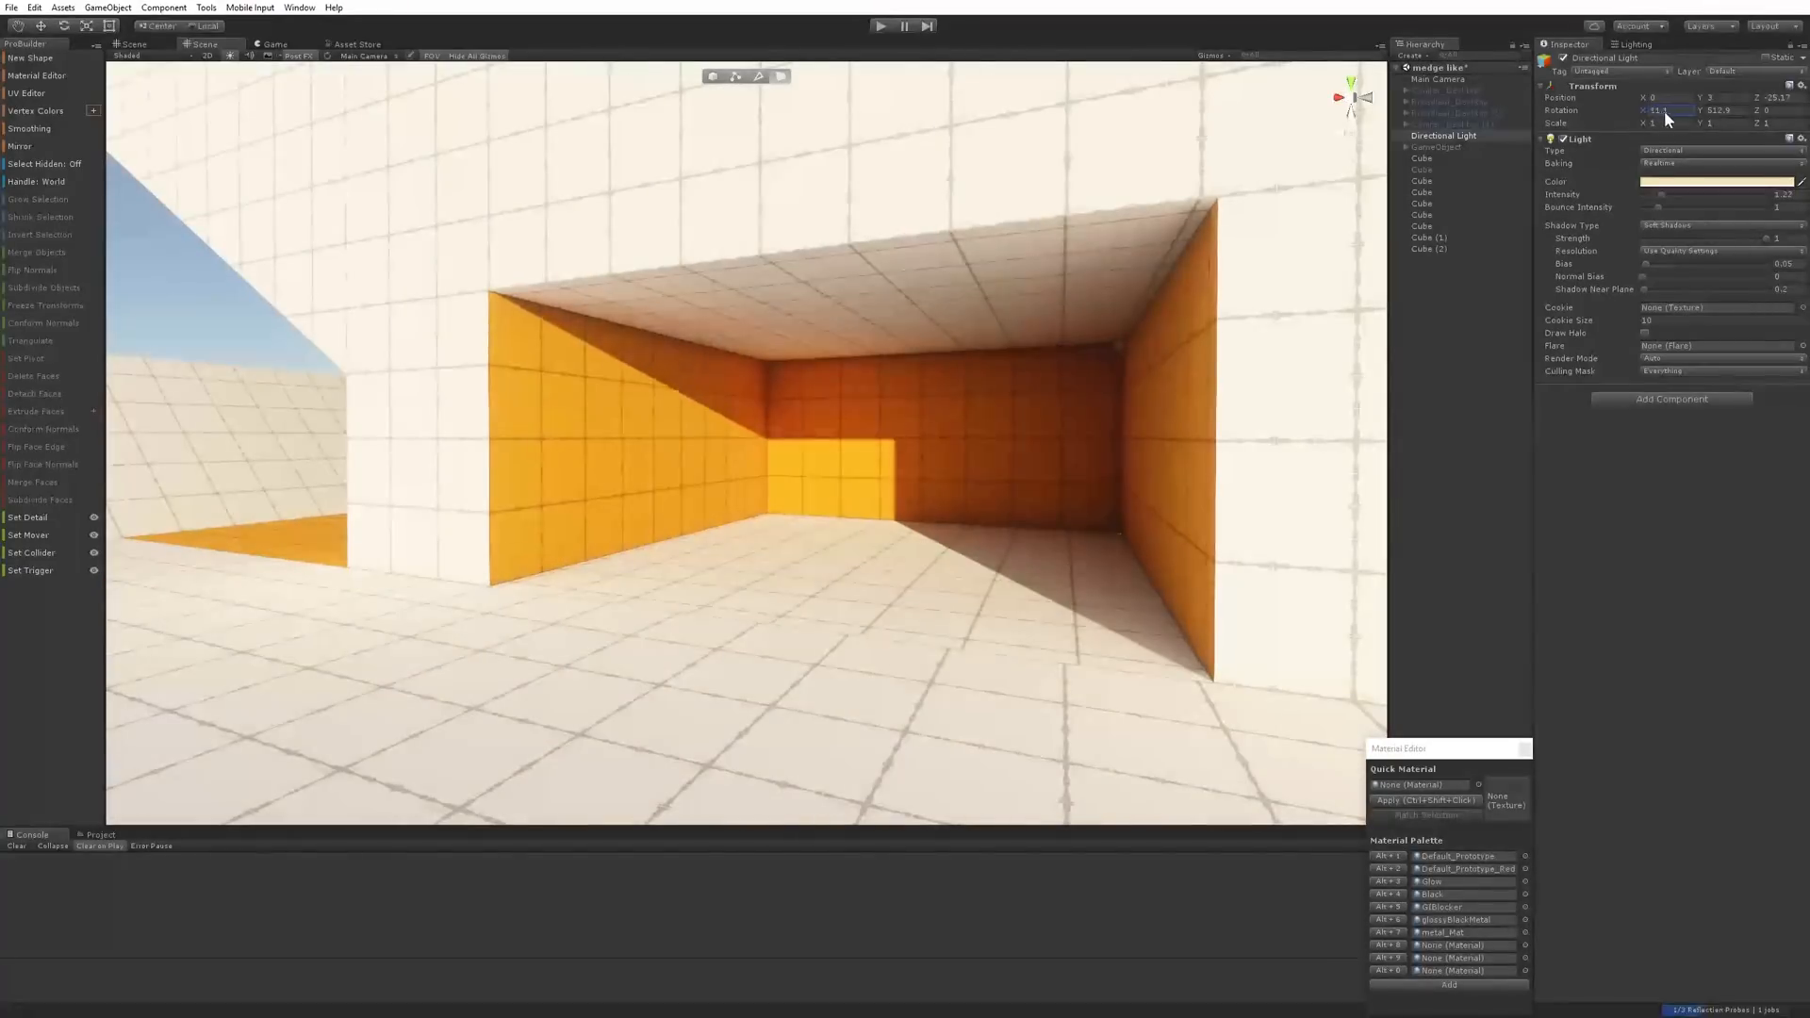
pyautogui.moveTo(1665, 111); pyautogui.dragTo(1794, 139)
pyautogui.moveTo(1066, 424); pyautogui.dragTo(1590, 540, button='right')
# Turn off Infinite Bounces in the Main Camera's SEGI component and view the shading around the pillars
pyautogui.click(974, 575)
pyautogui.click(1437, 79)
pyautogui.click(1641, 592)
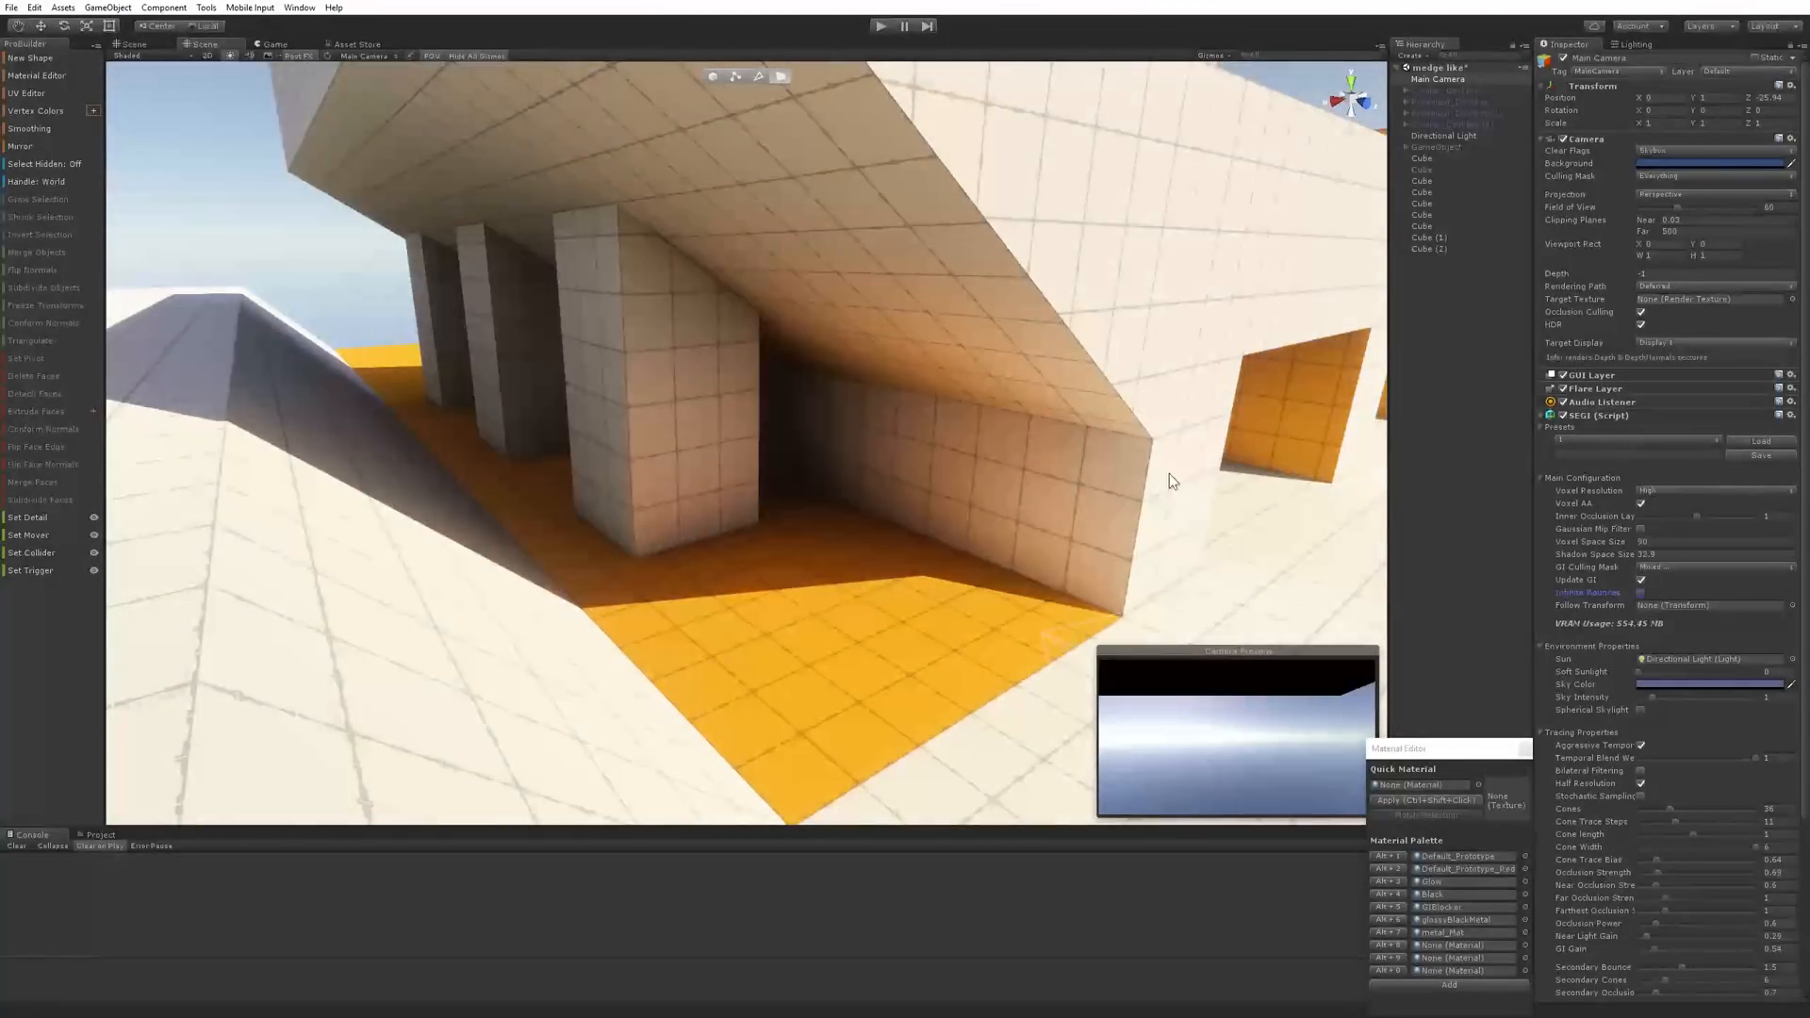
pyautogui.moveTo(1172, 477); pyautogui.dragTo(1056, 471, button='right')
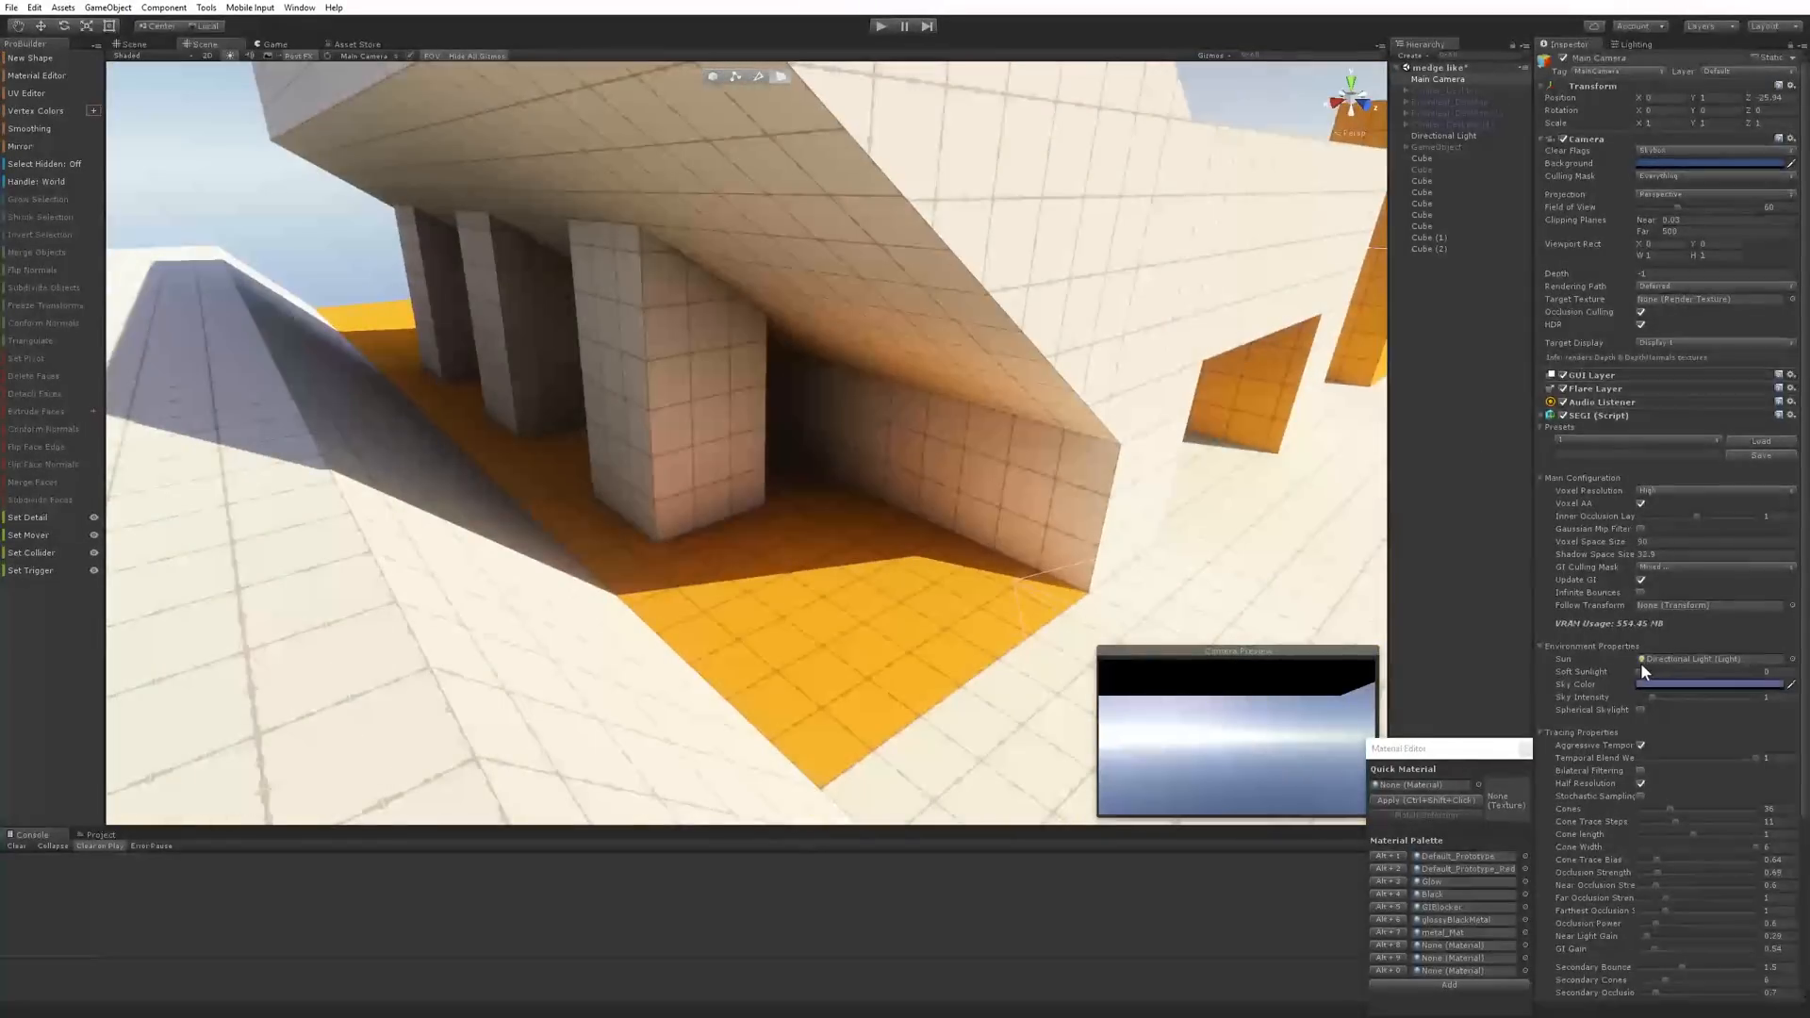
# Lower the SEGI GI Gain to 0 and reduce Occlusion Strength to compare the shading, and undo both changes
pyautogui.scroll(-5, 1645, 679)
pyautogui.moveTo(1649, 728); pyautogui.dragTo(1638, 731)
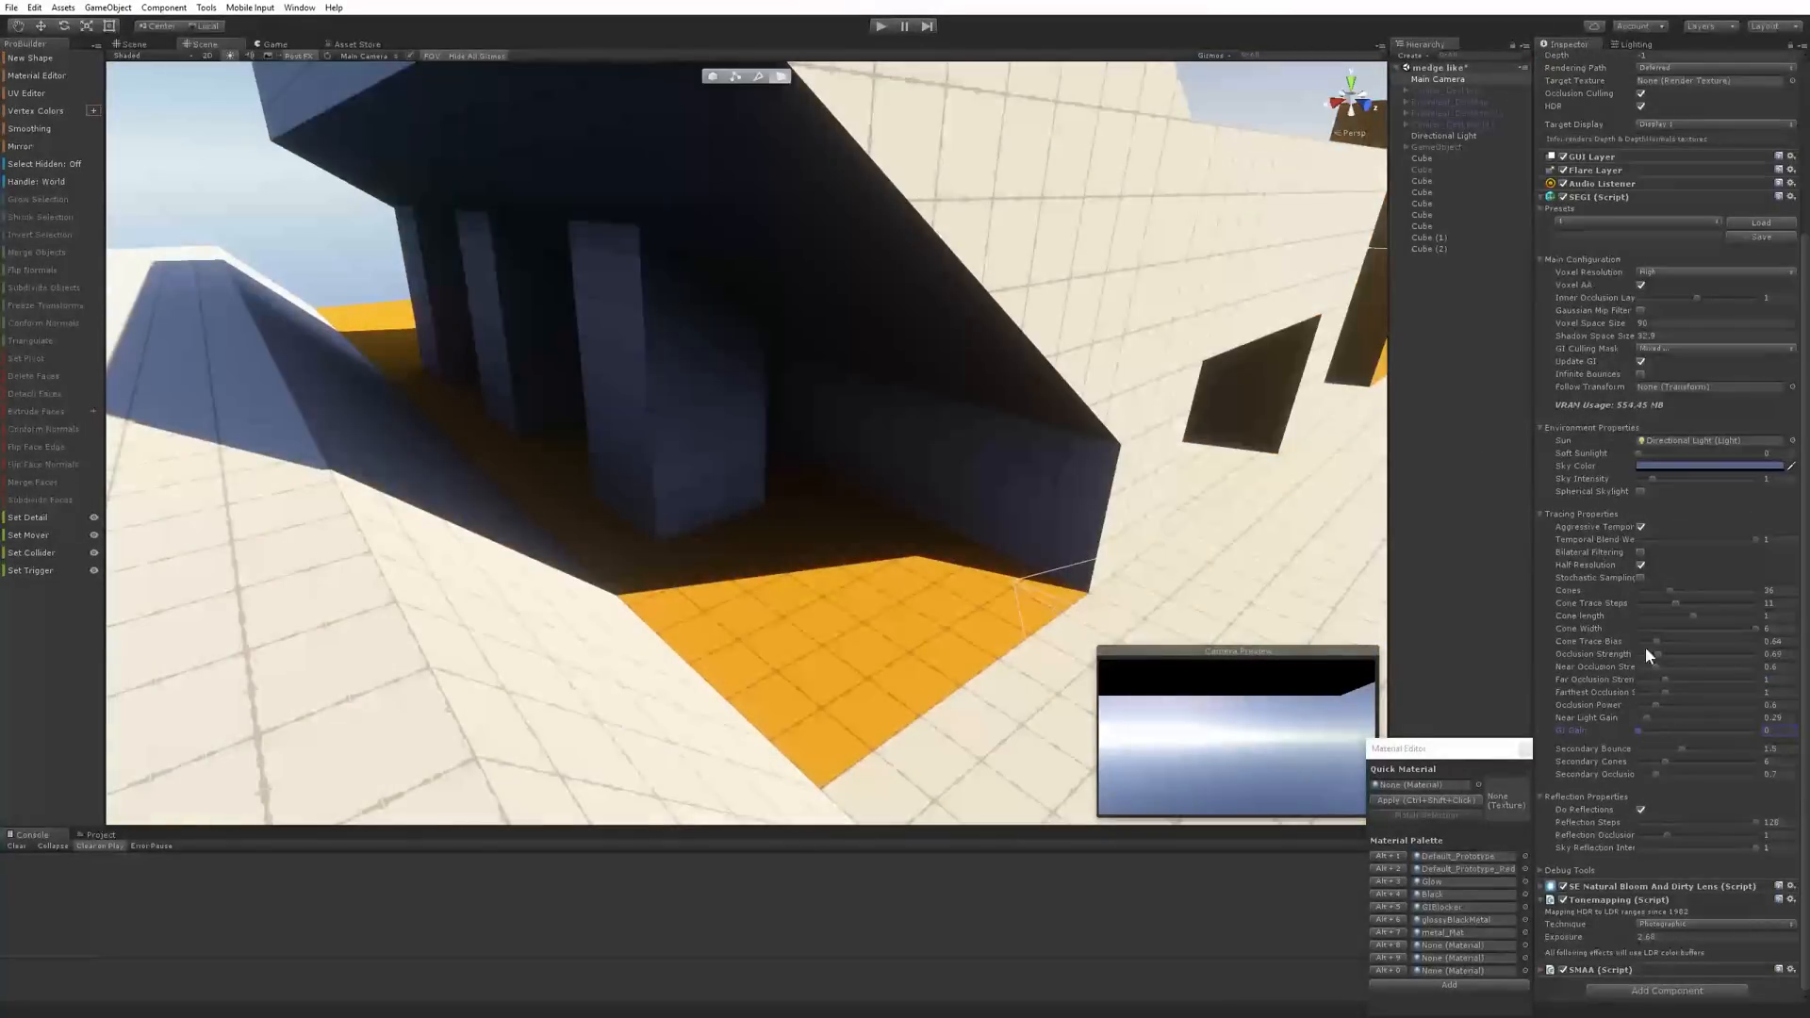
pyautogui.moveTo(1656, 653); pyautogui.dragTo(1637, 654)
pyautogui.moveTo(802, 622); pyautogui.dragTo(951, 539, button='right')
pyautogui.hotkey('ctrl', 'z')
pyautogui.hotkey('ctrl', 'z')
# Turn on SEGI's Infinite Bounces and view the bounced light under the overhang and around the pillars
pyautogui.click(1640, 374)
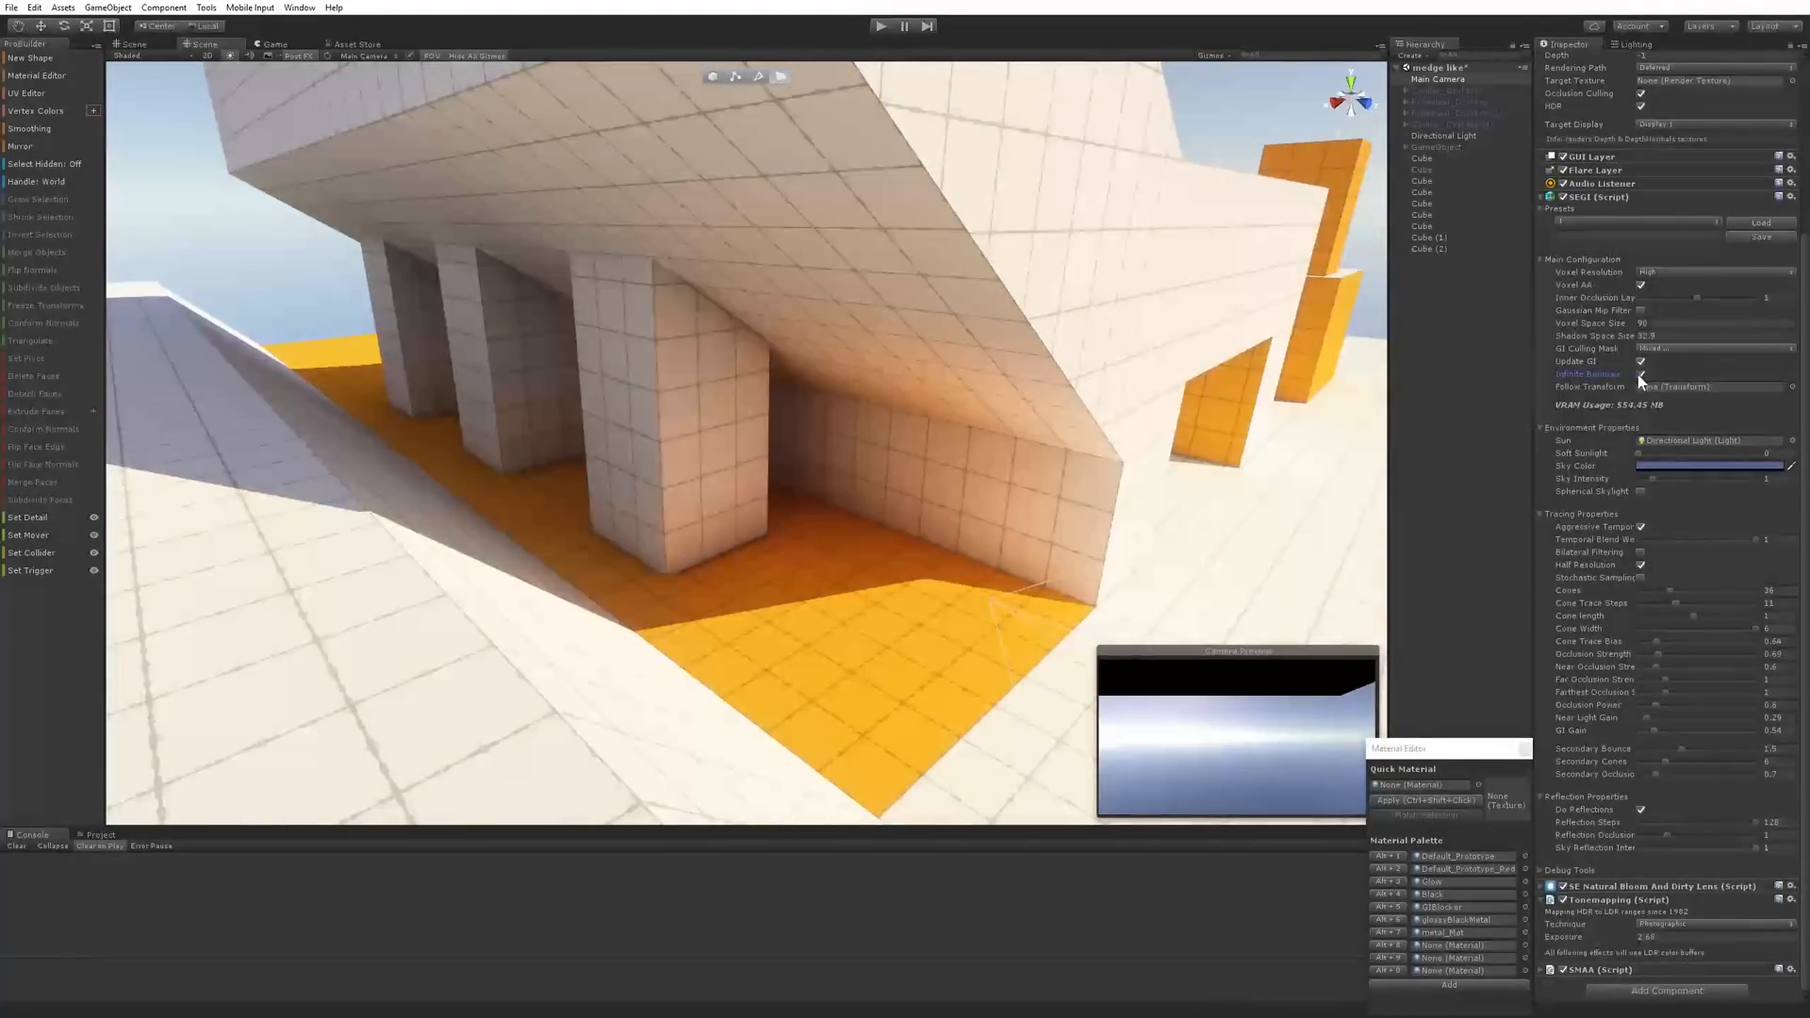
pyautogui.moveTo(801, 480)
pyautogui.mouseDown(button='right')
pyautogui.moveTo(816, 488)
pyautogui.moveTo(796, 478)
pyautogui.mouseUp(button='right')
pyautogui.press('s')
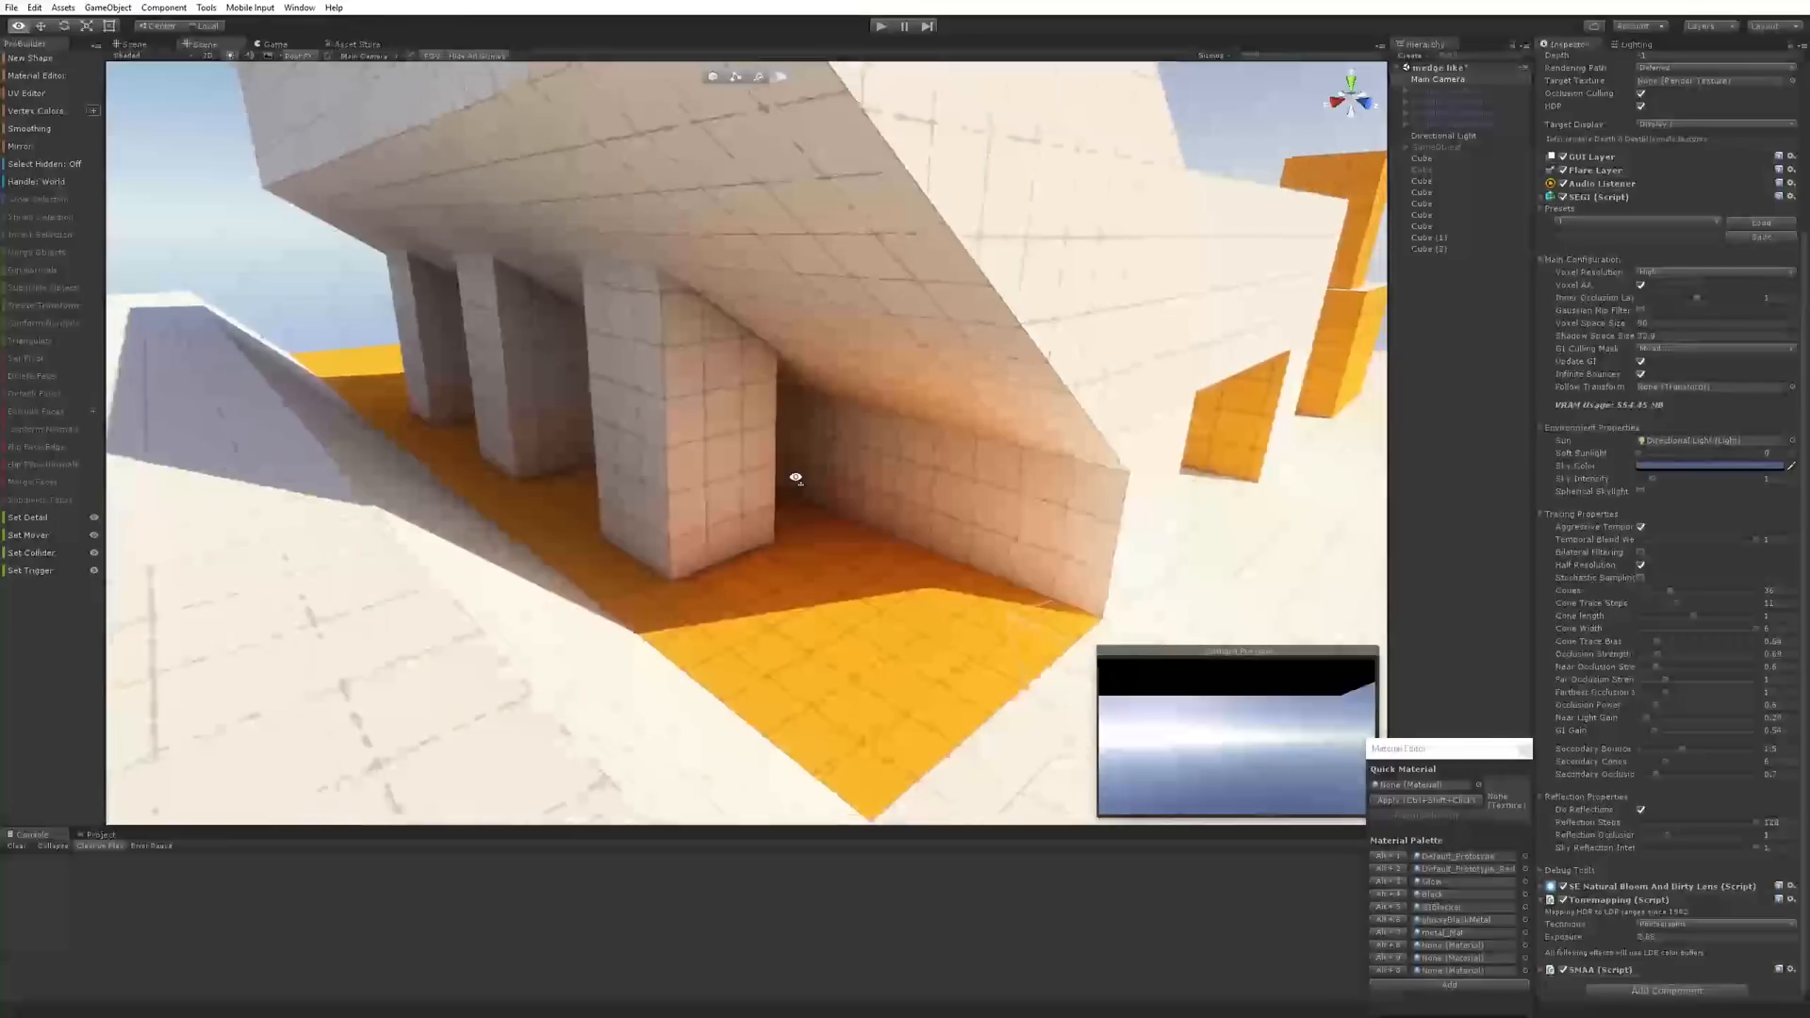
pyautogui.moveTo(927, 485); pyautogui.dragTo(877, 476, button='right')
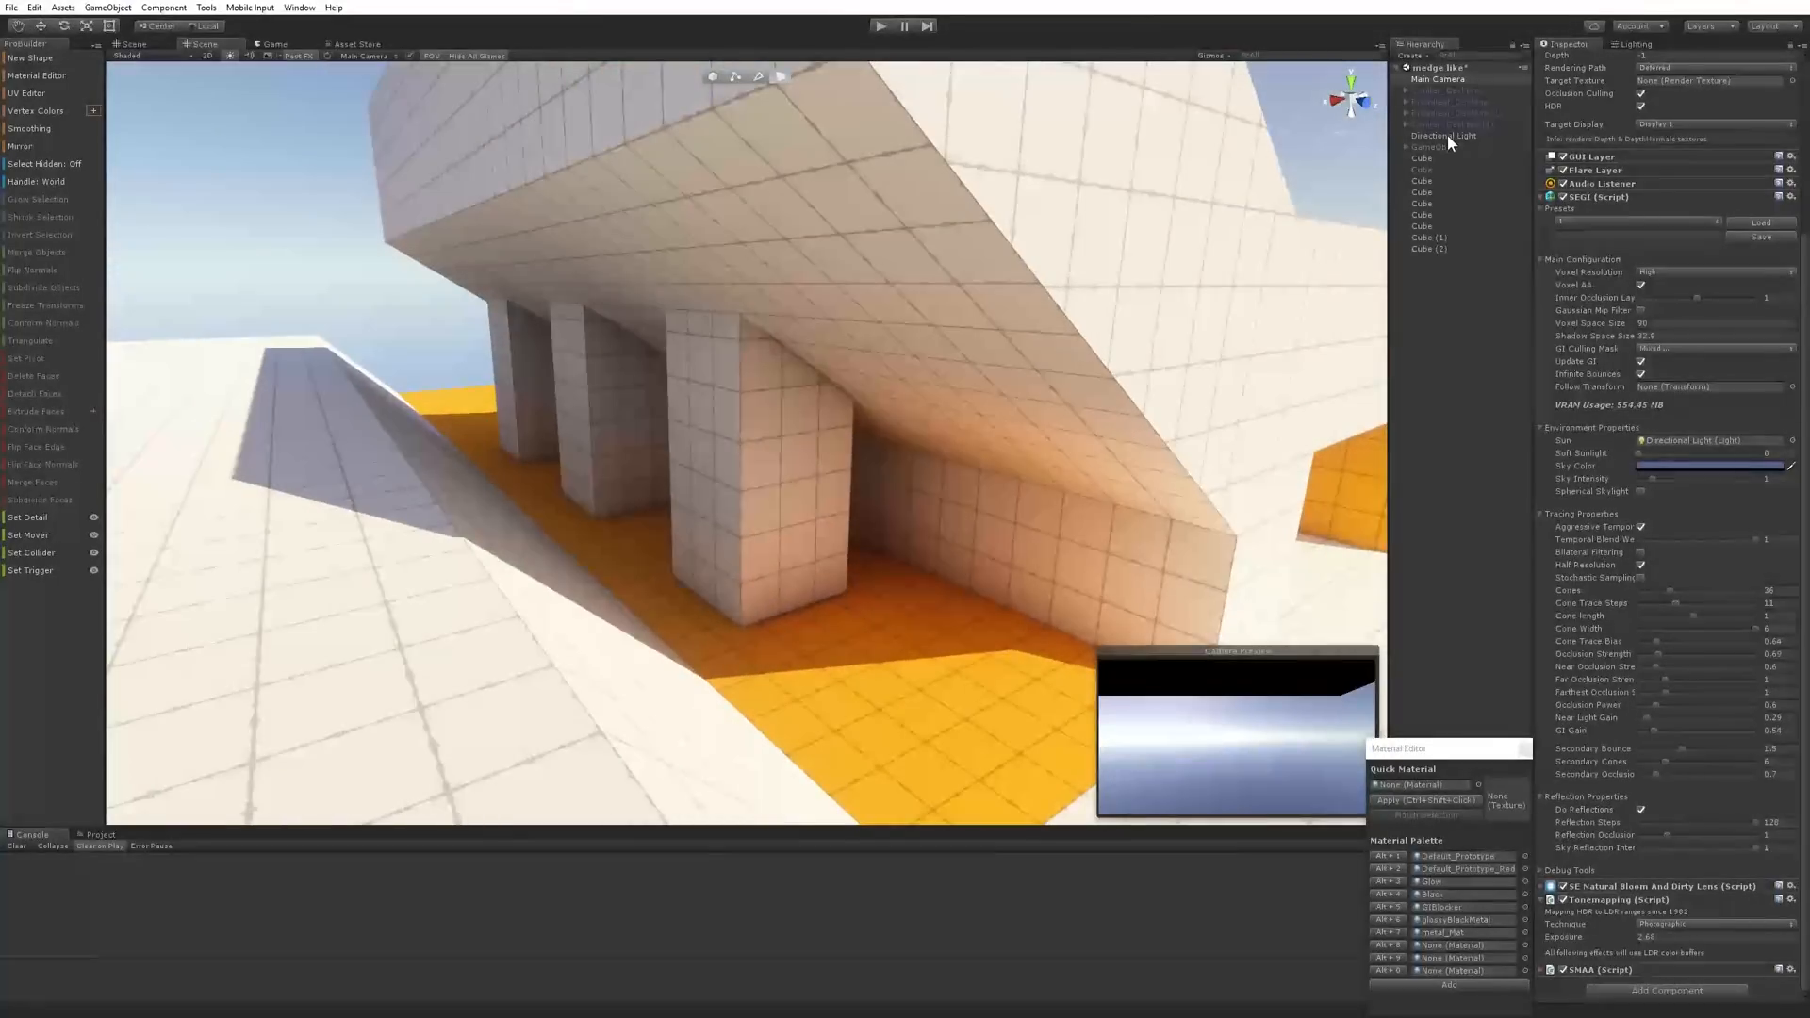
# Lower the Directional Light's intensity to 0 and view the sky-lit shading under the overhang
pyautogui.click(1446, 137)
pyautogui.moveTo(1665, 194); pyautogui.dragTo(1627, 199)
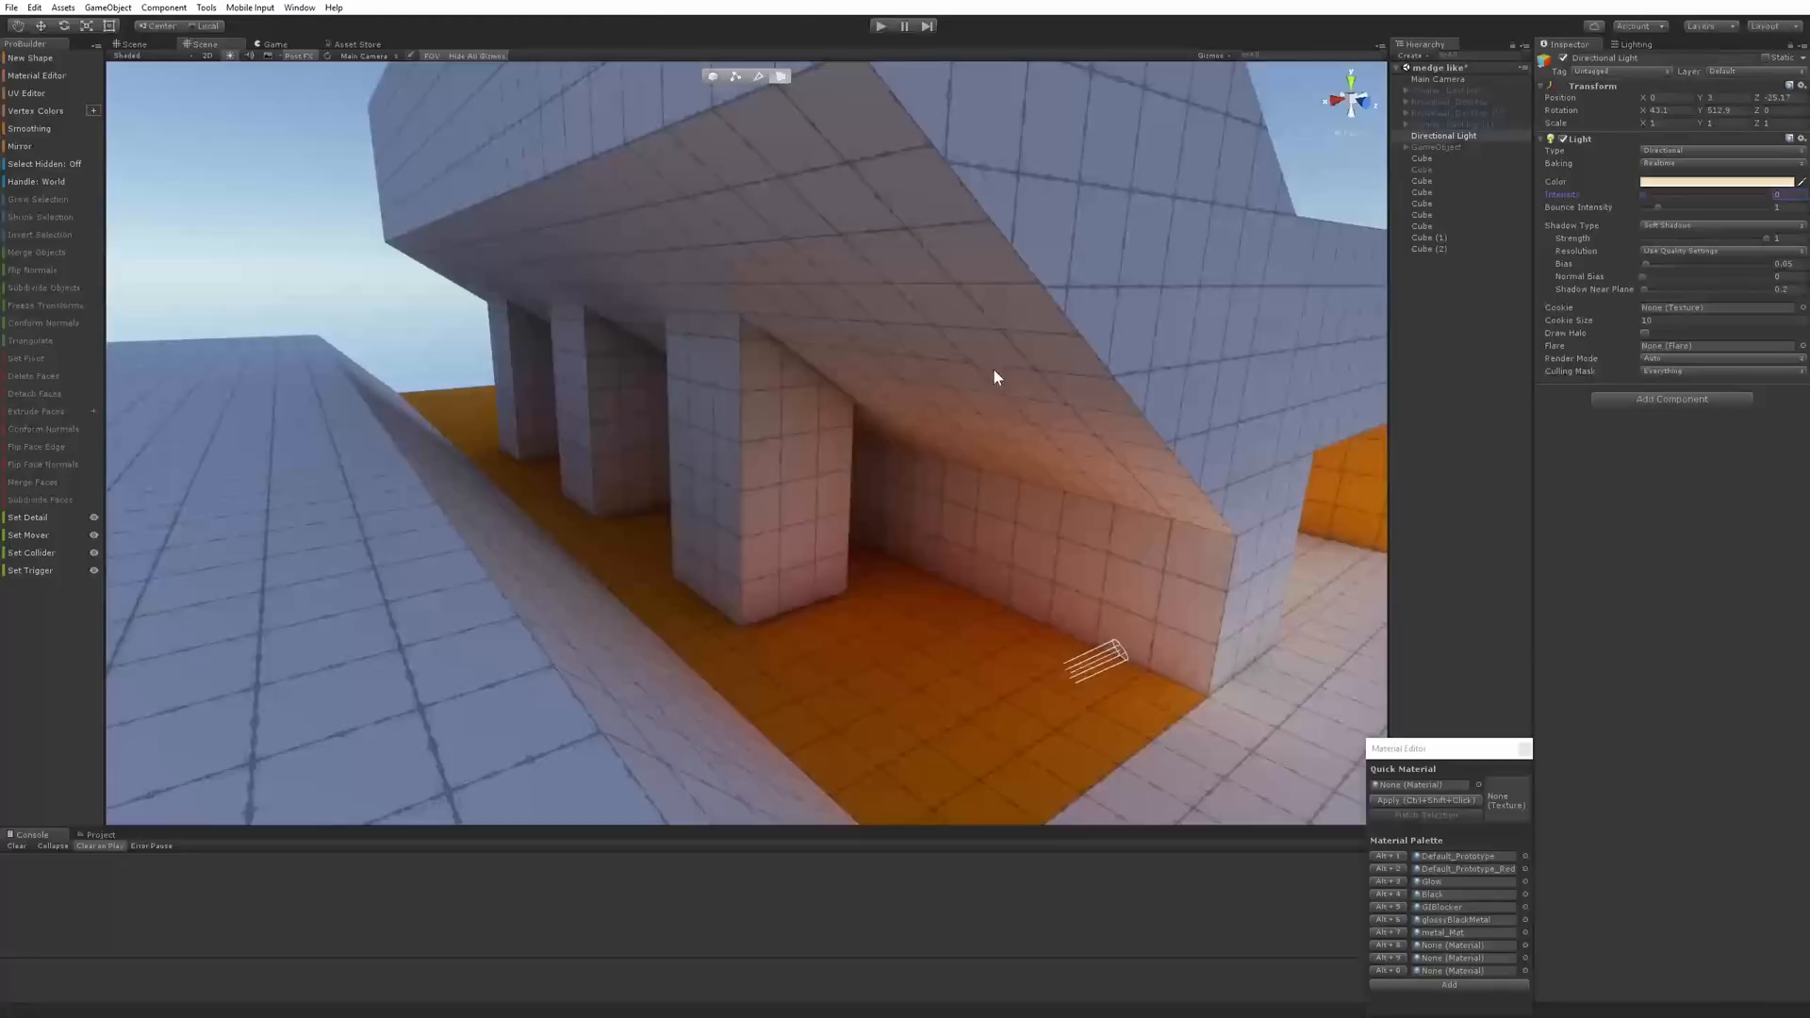
pyautogui.scroll(5, 1022, 375)
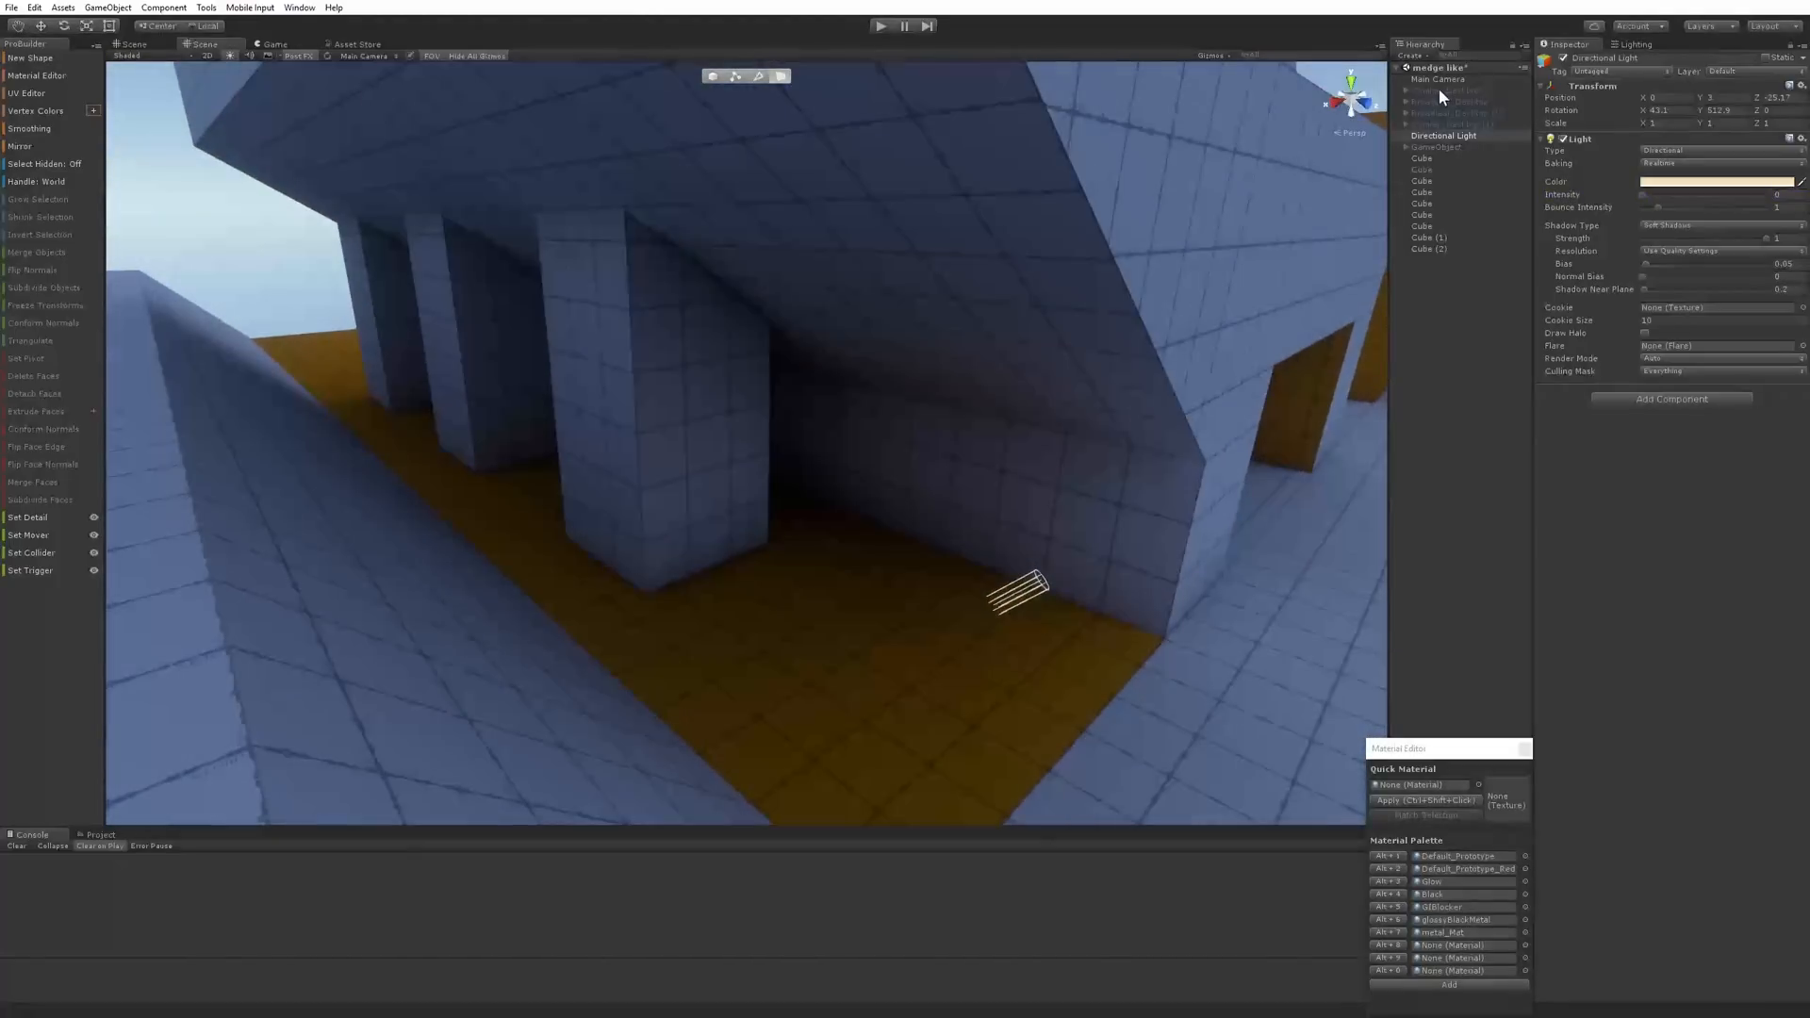
# Turn off Infinite Bounces in the Main Camera's SEGI component to compare the sky-lit pillars and overhang, and turn it back on
pyautogui.click(1437, 79)
pyautogui.scroll(-2, 1046, 492)
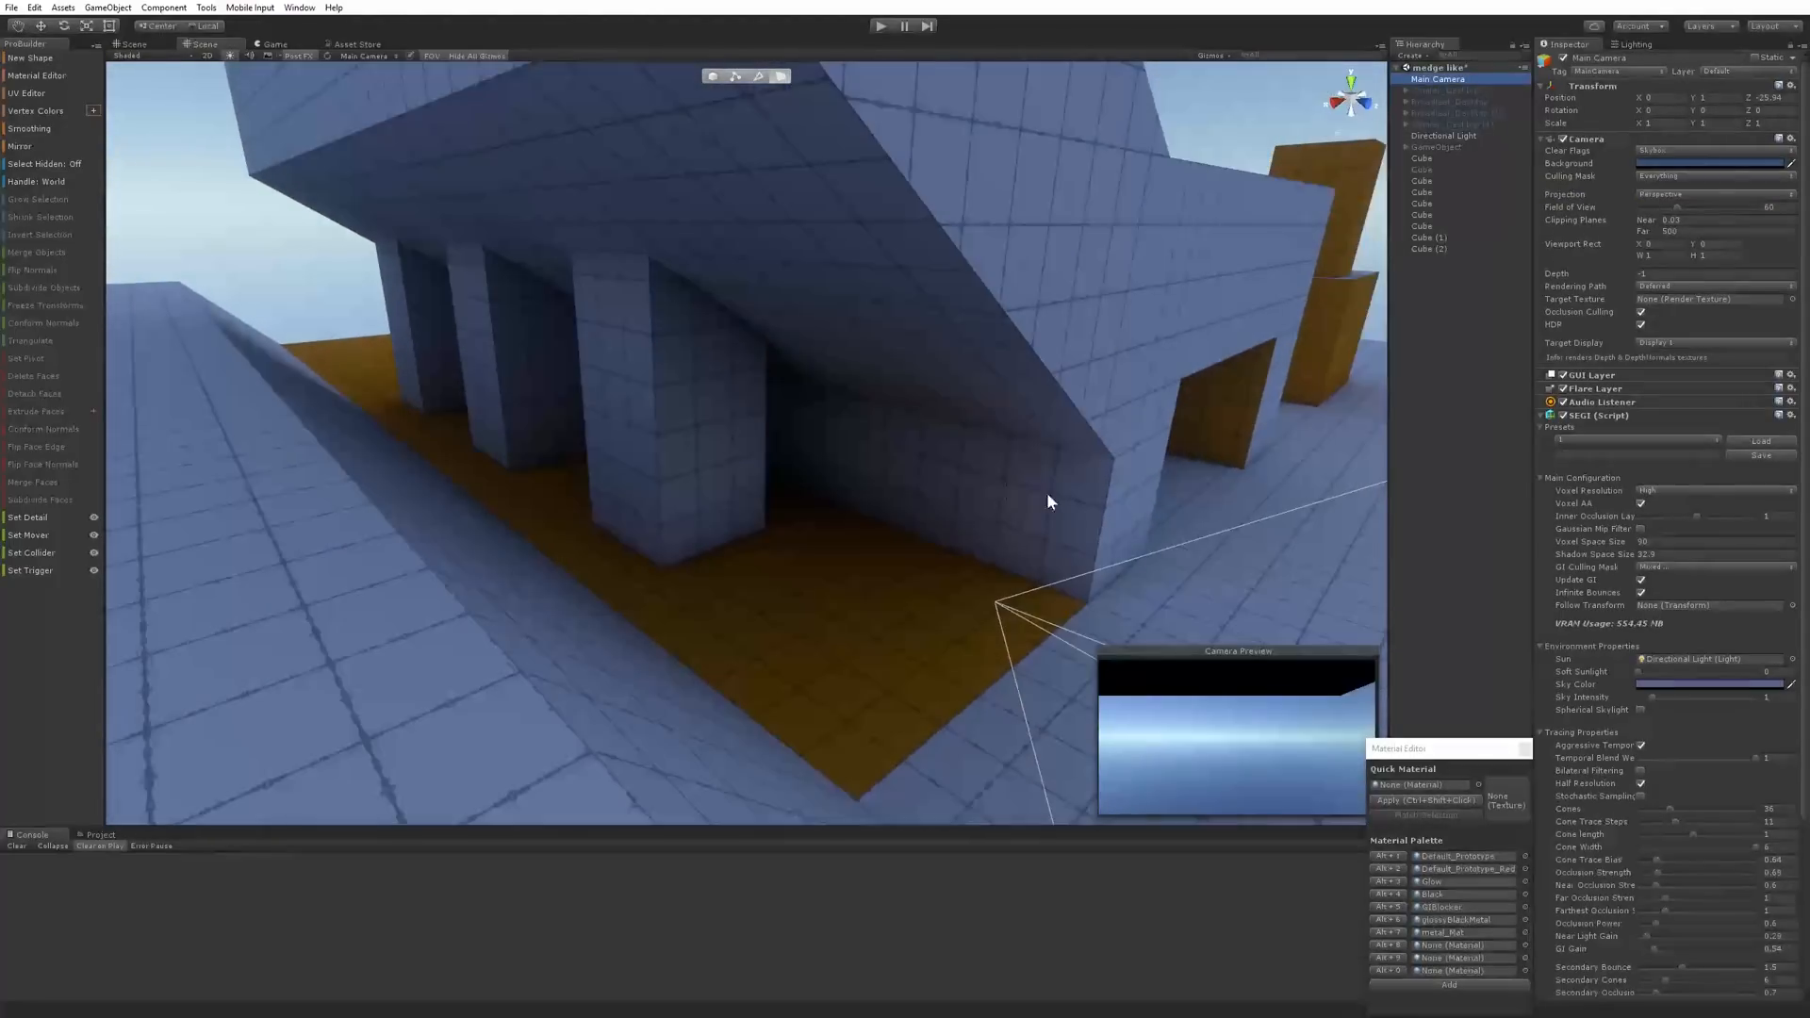
pyautogui.click(1641, 593)
pyautogui.moveTo(1003, 470); pyautogui.dragTo(822, 522, button='right')
pyautogui.press('w')
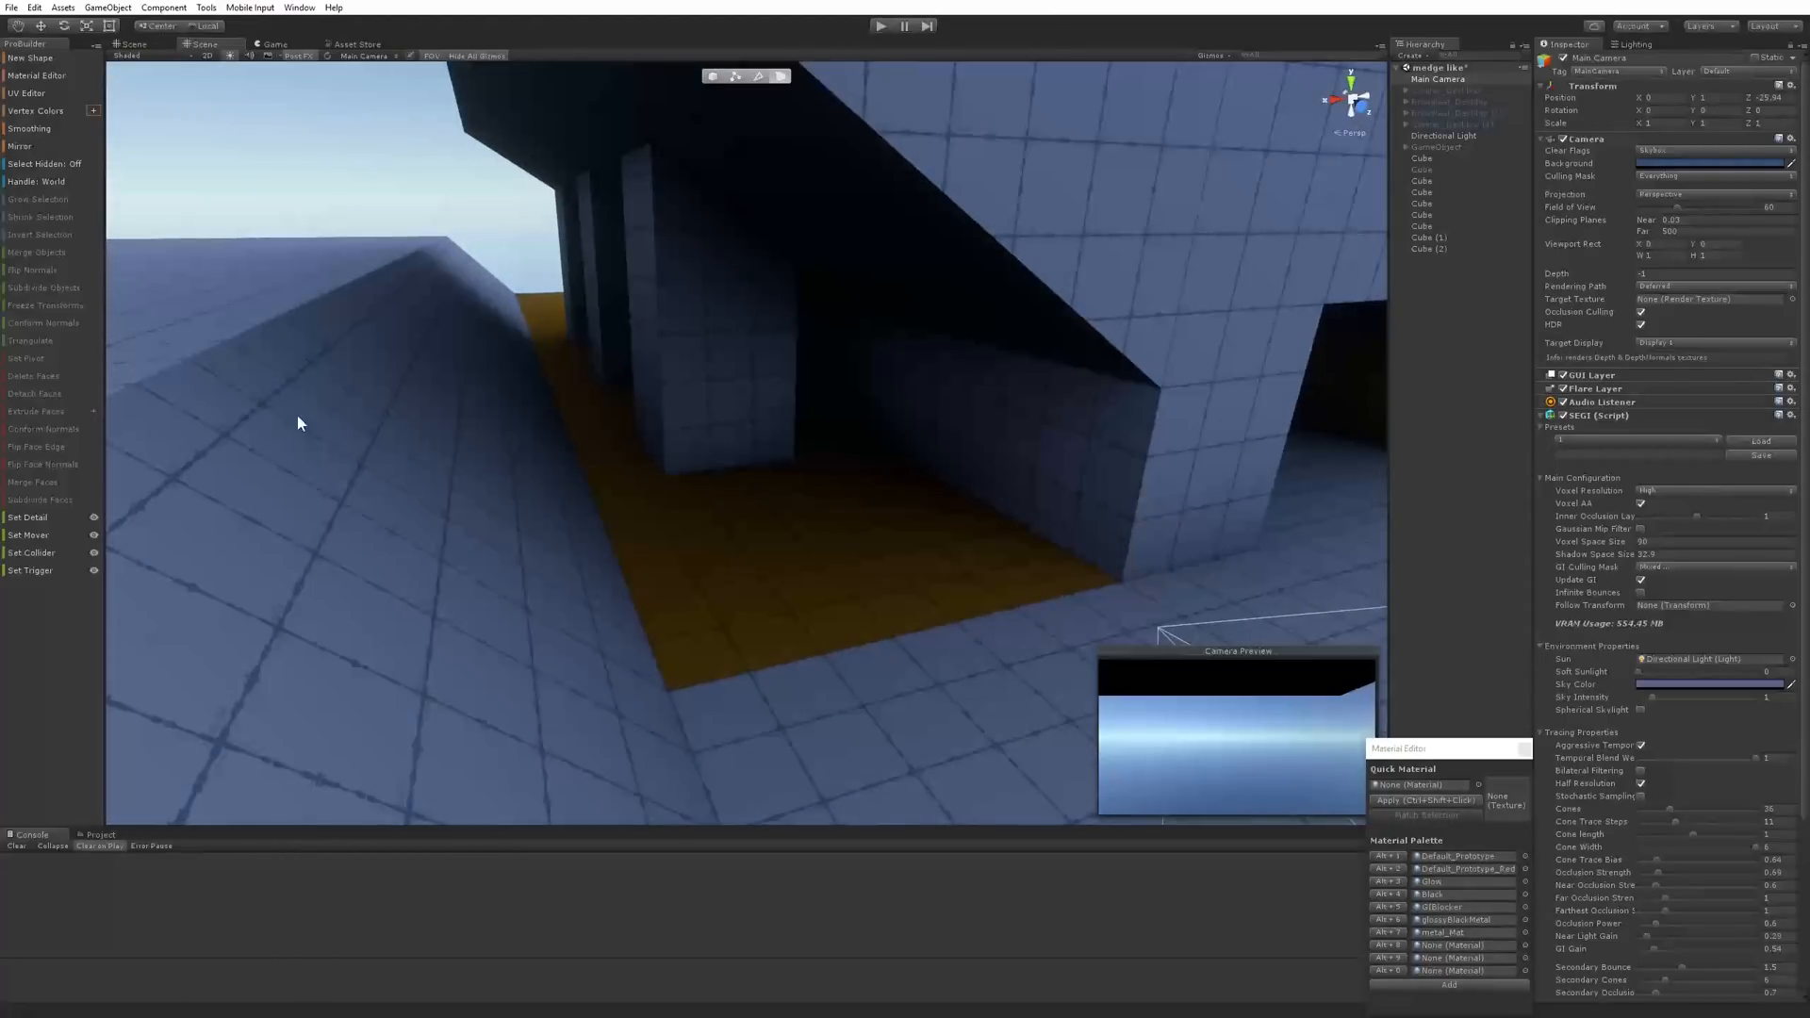
pyautogui.moveTo(687, 430); pyautogui.dragTo(1326, 486, button='right')
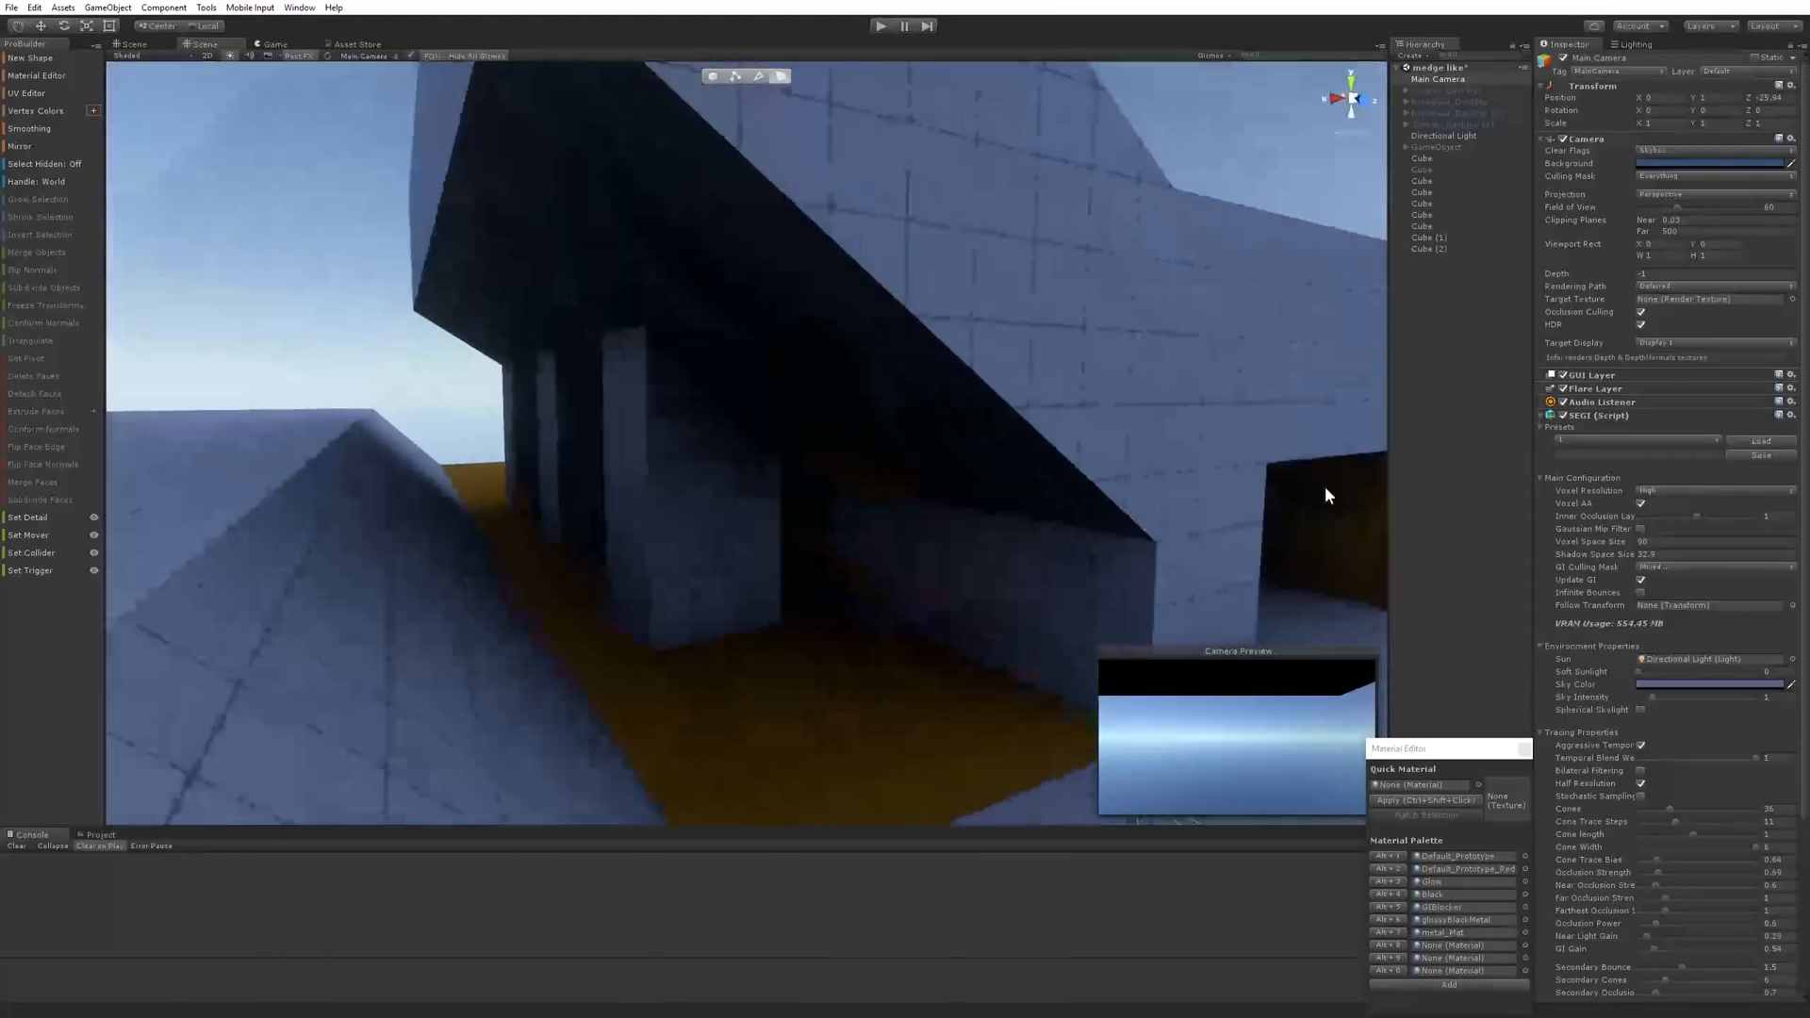
pyautogui.click(1642, 592)
# Raise SEGI's Secondary Bounce value to 2 on the Main Camera and view the light inside the orange recess
pyautogui.scroll(-5, 1644, 717)
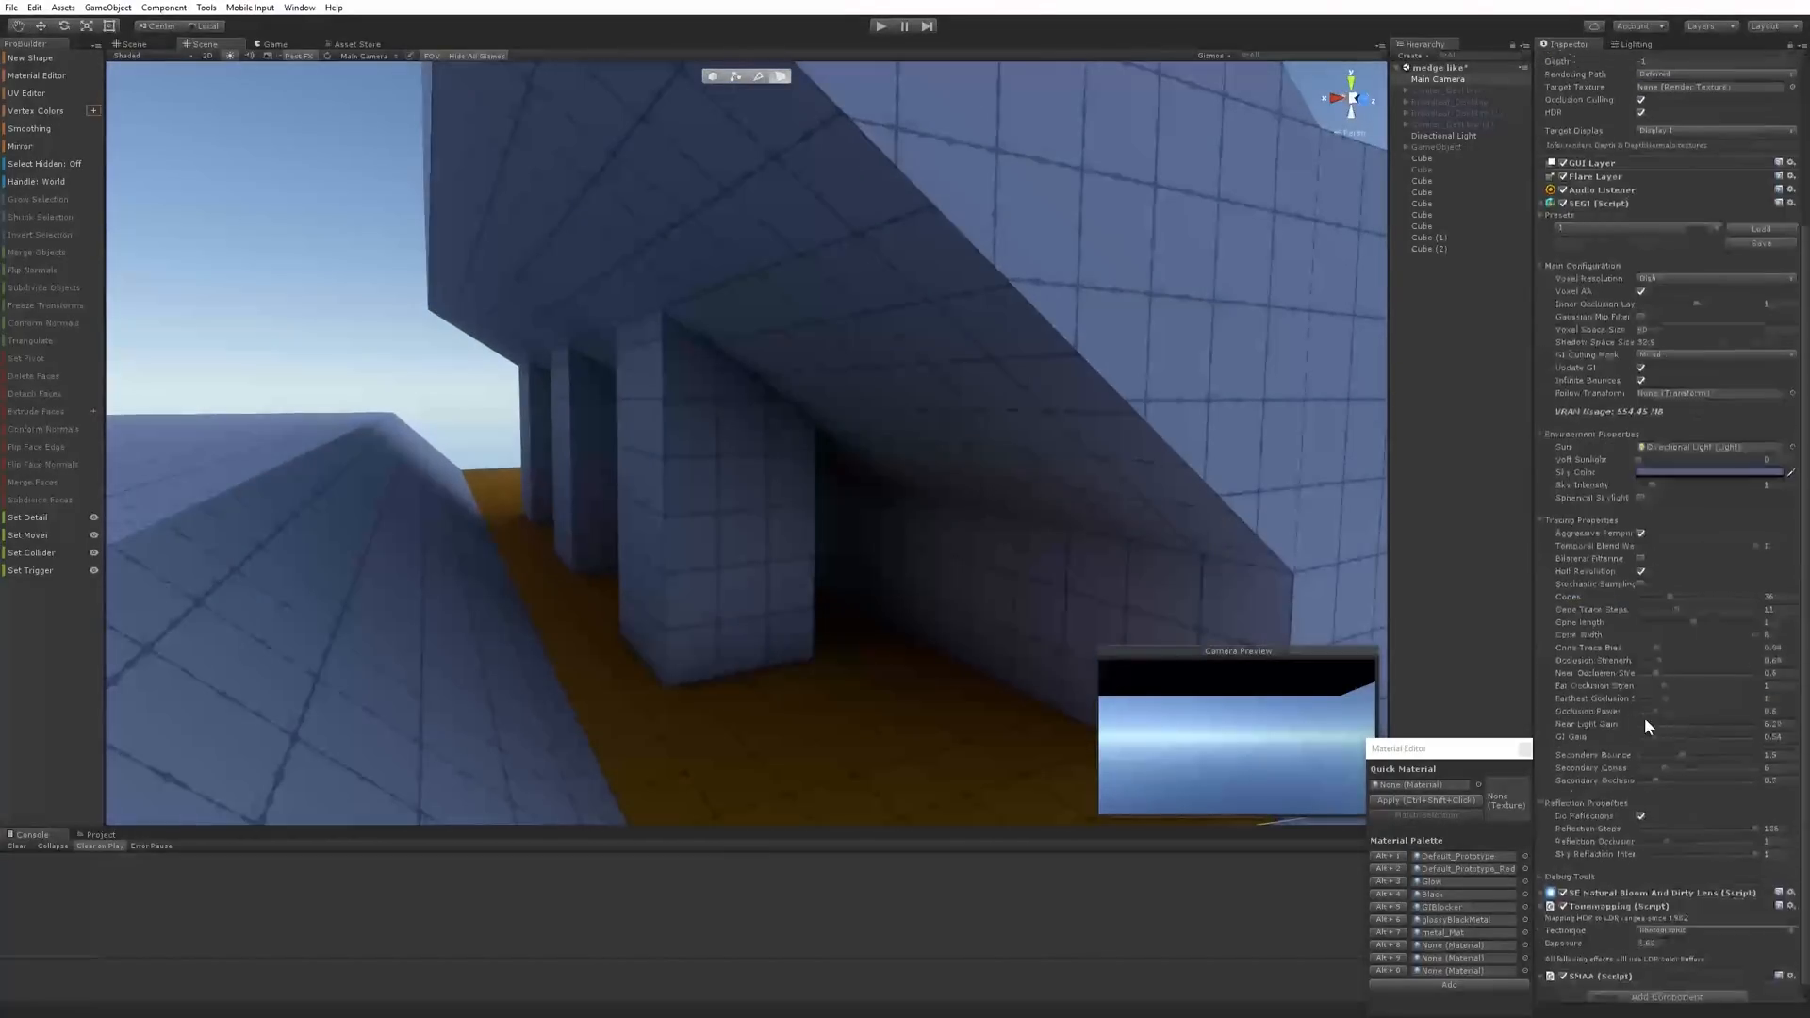
pyautogui.moveTo(1690, 751)
pyautogui.mouseDown()
pyautogui.moveTo(1752, 749)
pyautogui.moveTo(1688, 744)
pyautogui.mouseUp()
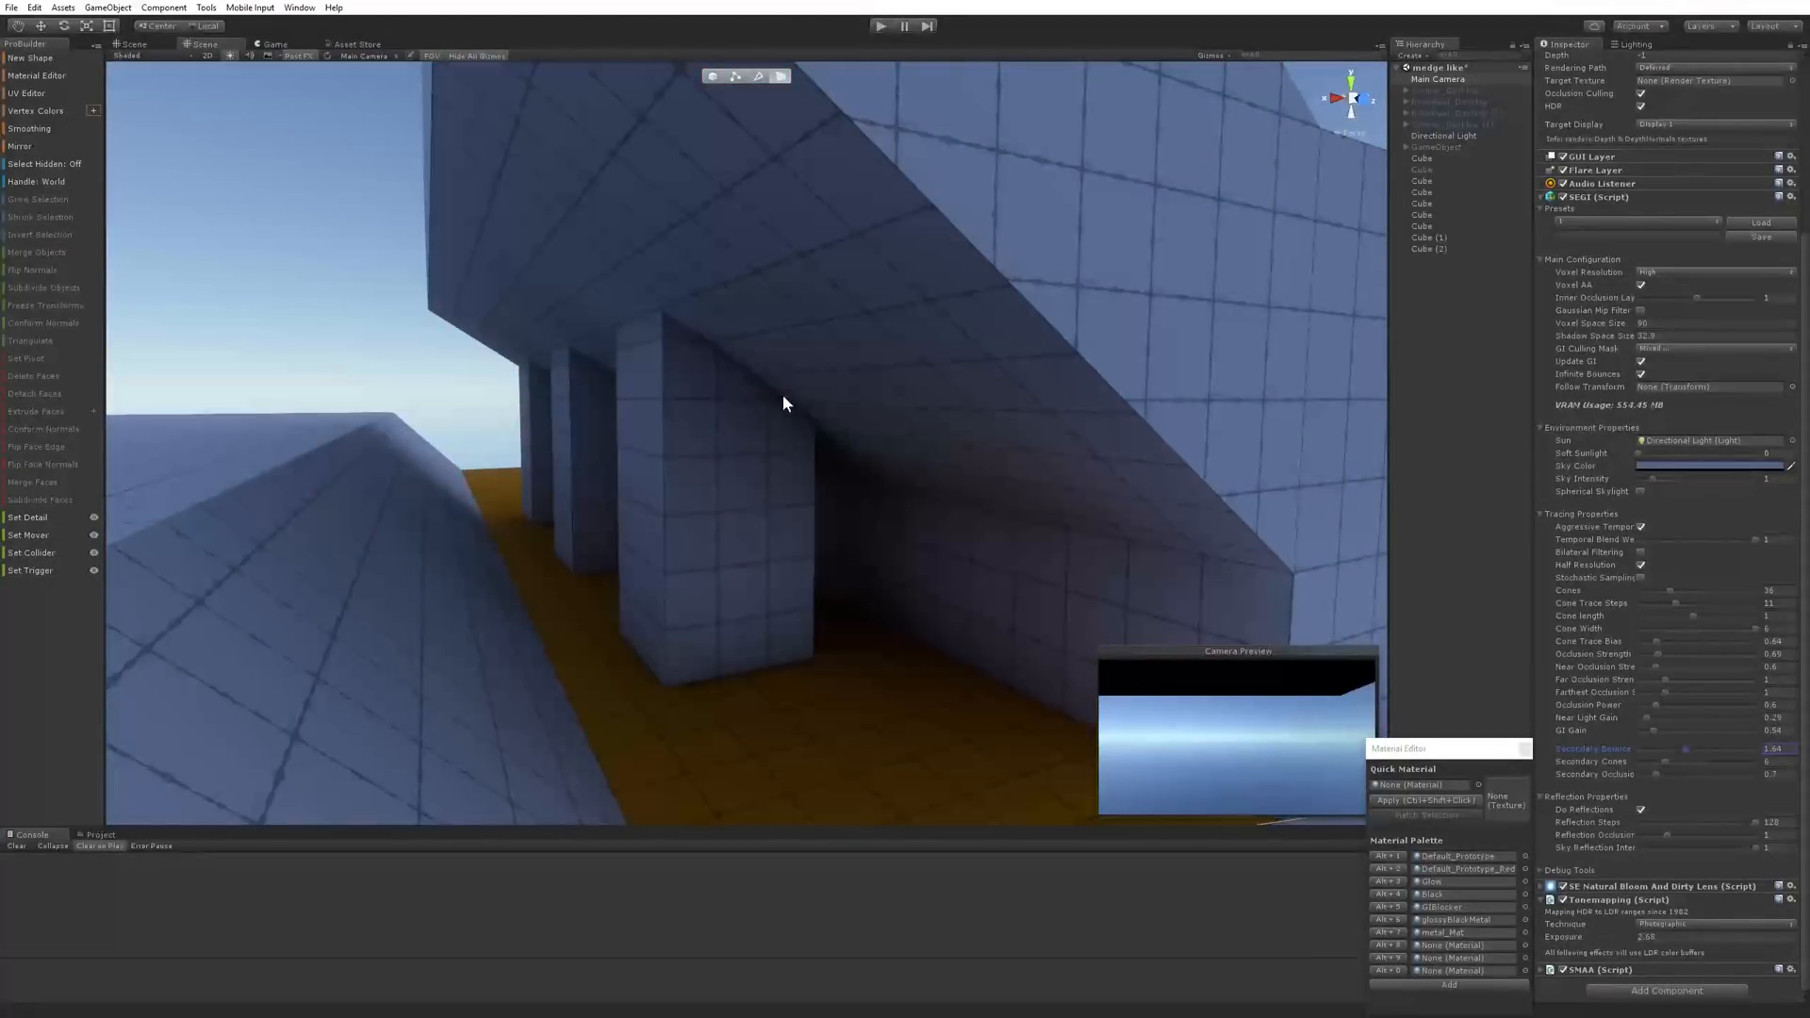
pyautogui.moveTo(782, 403); pyautogui.dragTo(1084, 491, button='right')
pyautogui.click(1439, 78)
pyautogui.moveTo(1378, 113); pyautogui.dragTo(1087, 466, button='right')
pyautogui.scroll(-5, 1688, 842)
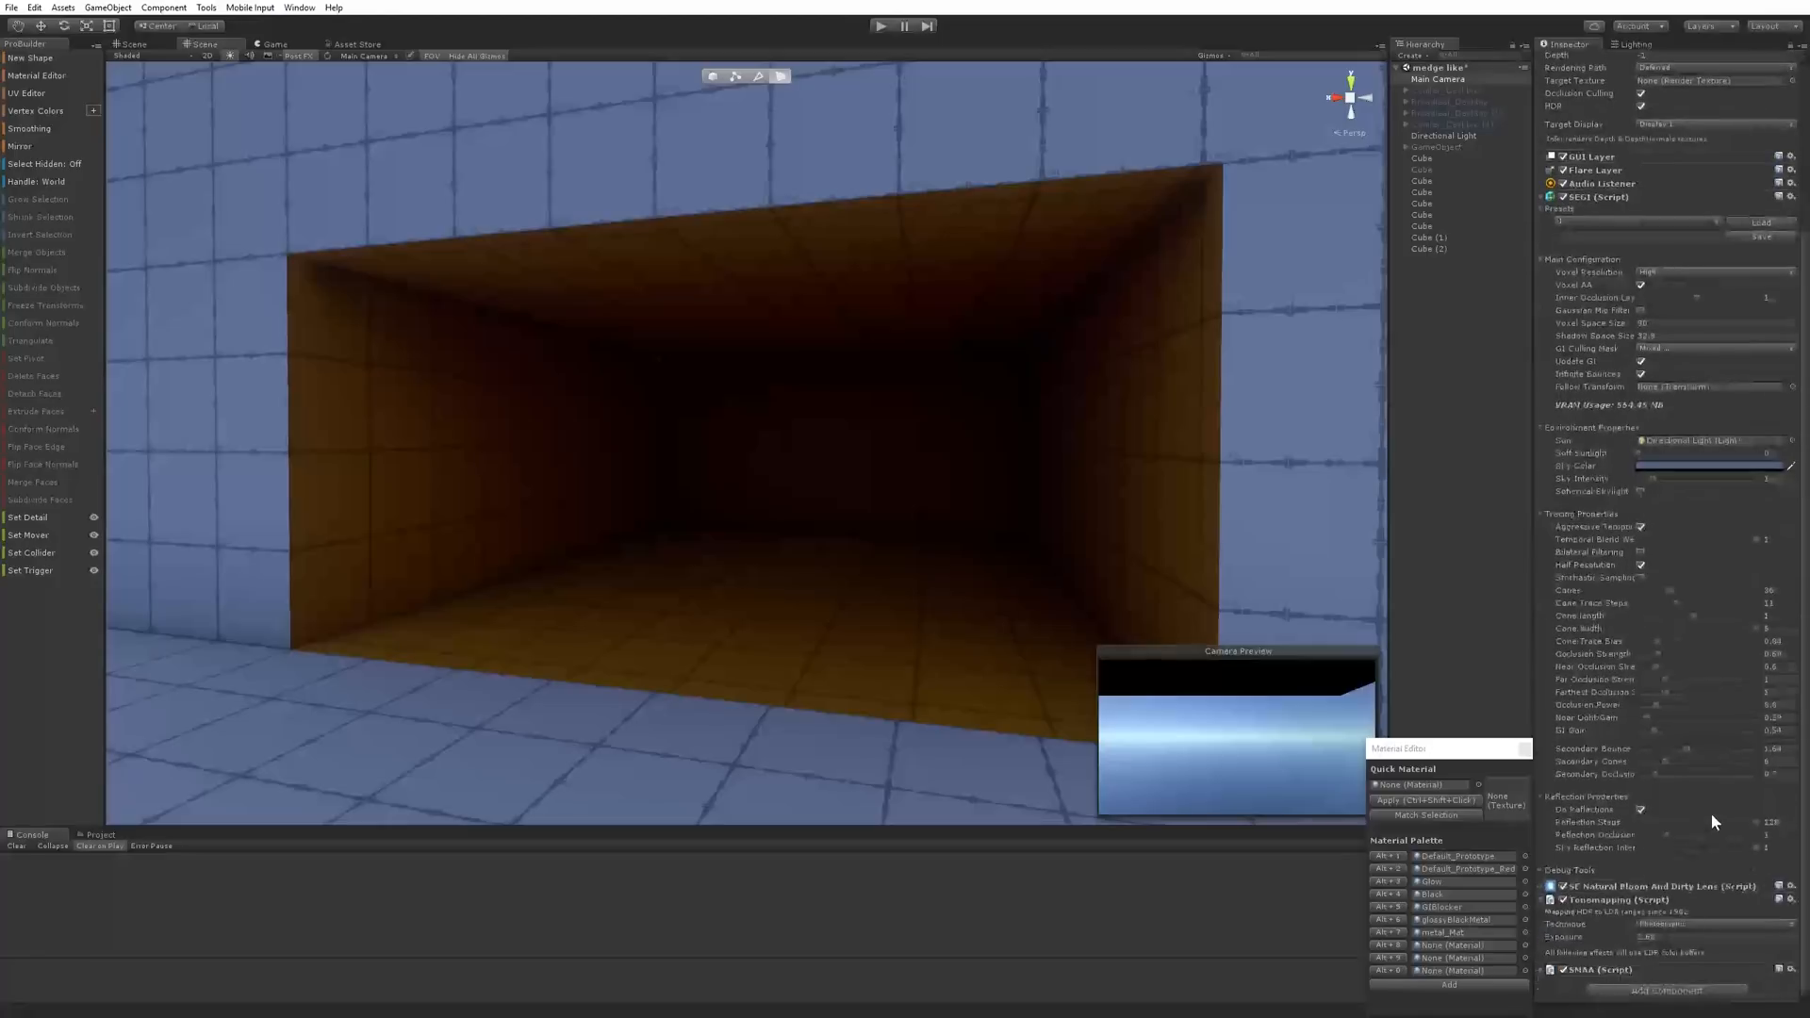
pyautogui.moveTo(1690, 750); pyautogui.dragTo(1699, 749)
pyautogui.moveTo(975, 602); pyautogui.dragTo(721, 611, button='right')
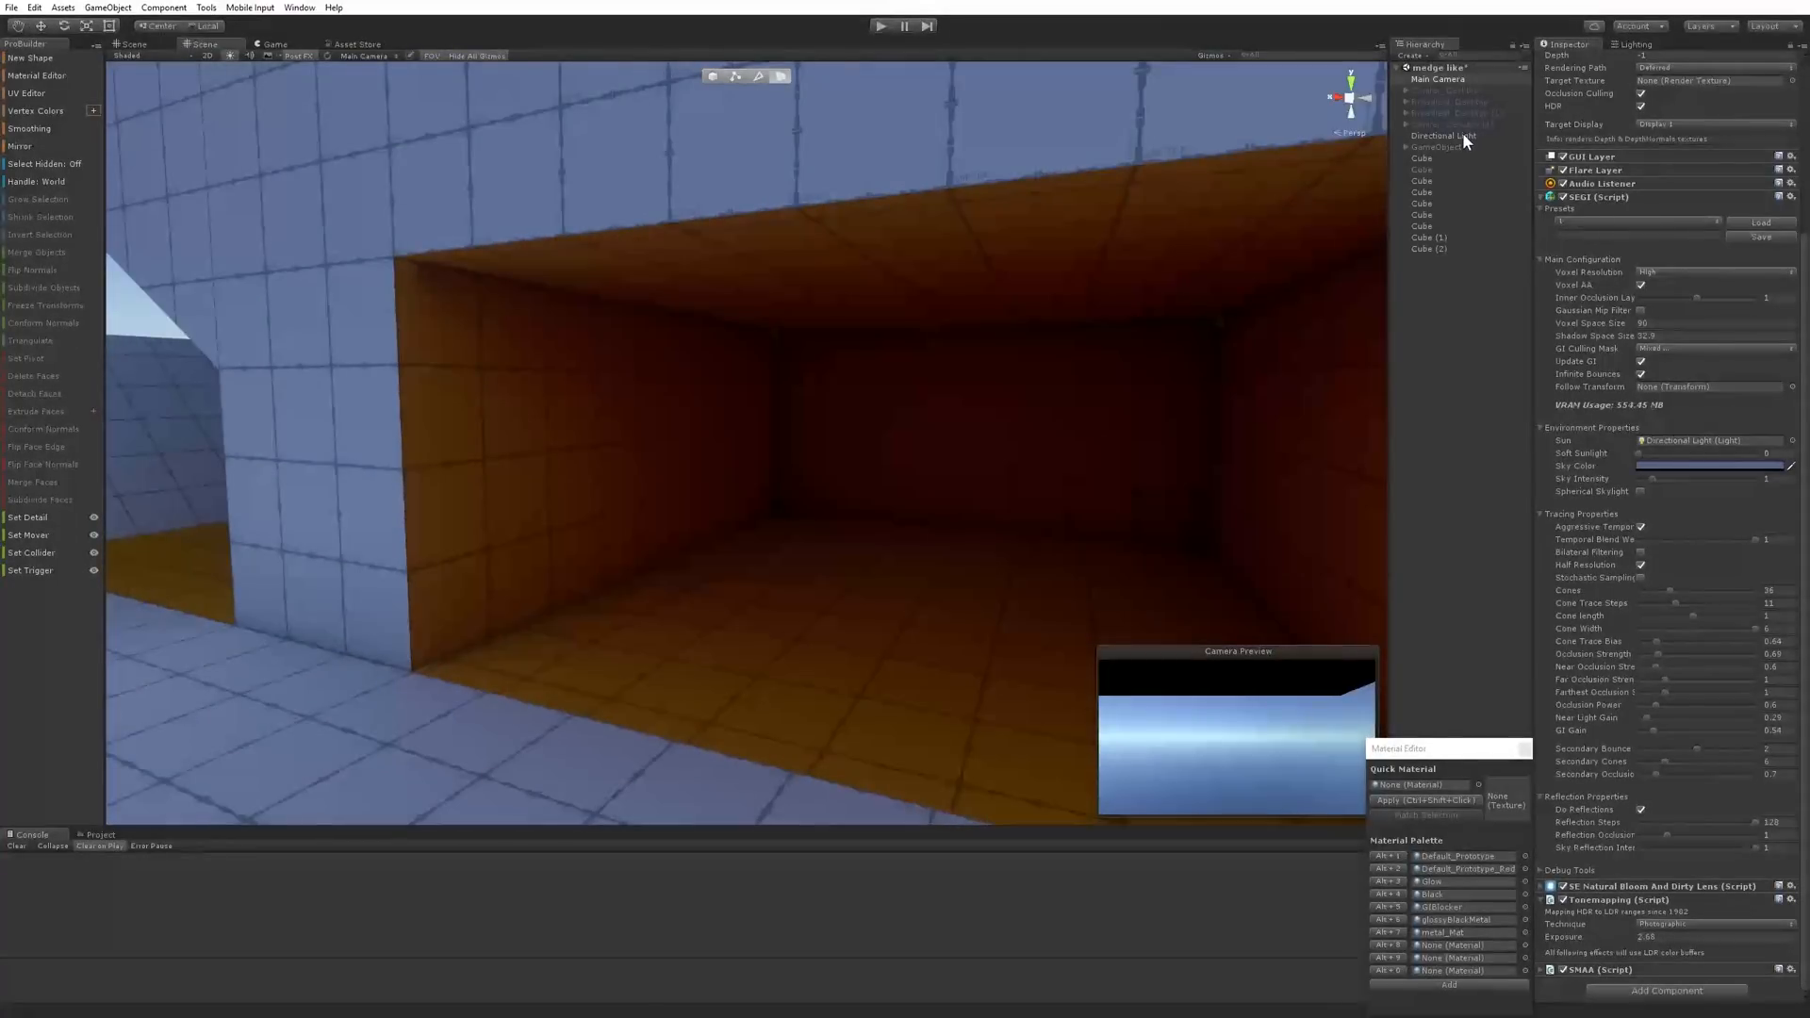
# Increase the Directional Light's intensity from 0 to bring the sunlight back and view the recess
pyautogui.click(1444, 136)
pyautogui.moveTo(1655, 196); pyautogui.dragTo(1654, 200)
pyautogui.moveTo(844, 471)
pyautogui.mouseDown(button='right')
pyautogui.moveTo(889, 458)
pyautogui.moveTo(768, 461)
pyautogui.moveTo(872, 449)
pyautogui.mouseUp(button='right')
pyautogui.click(1437, 79)
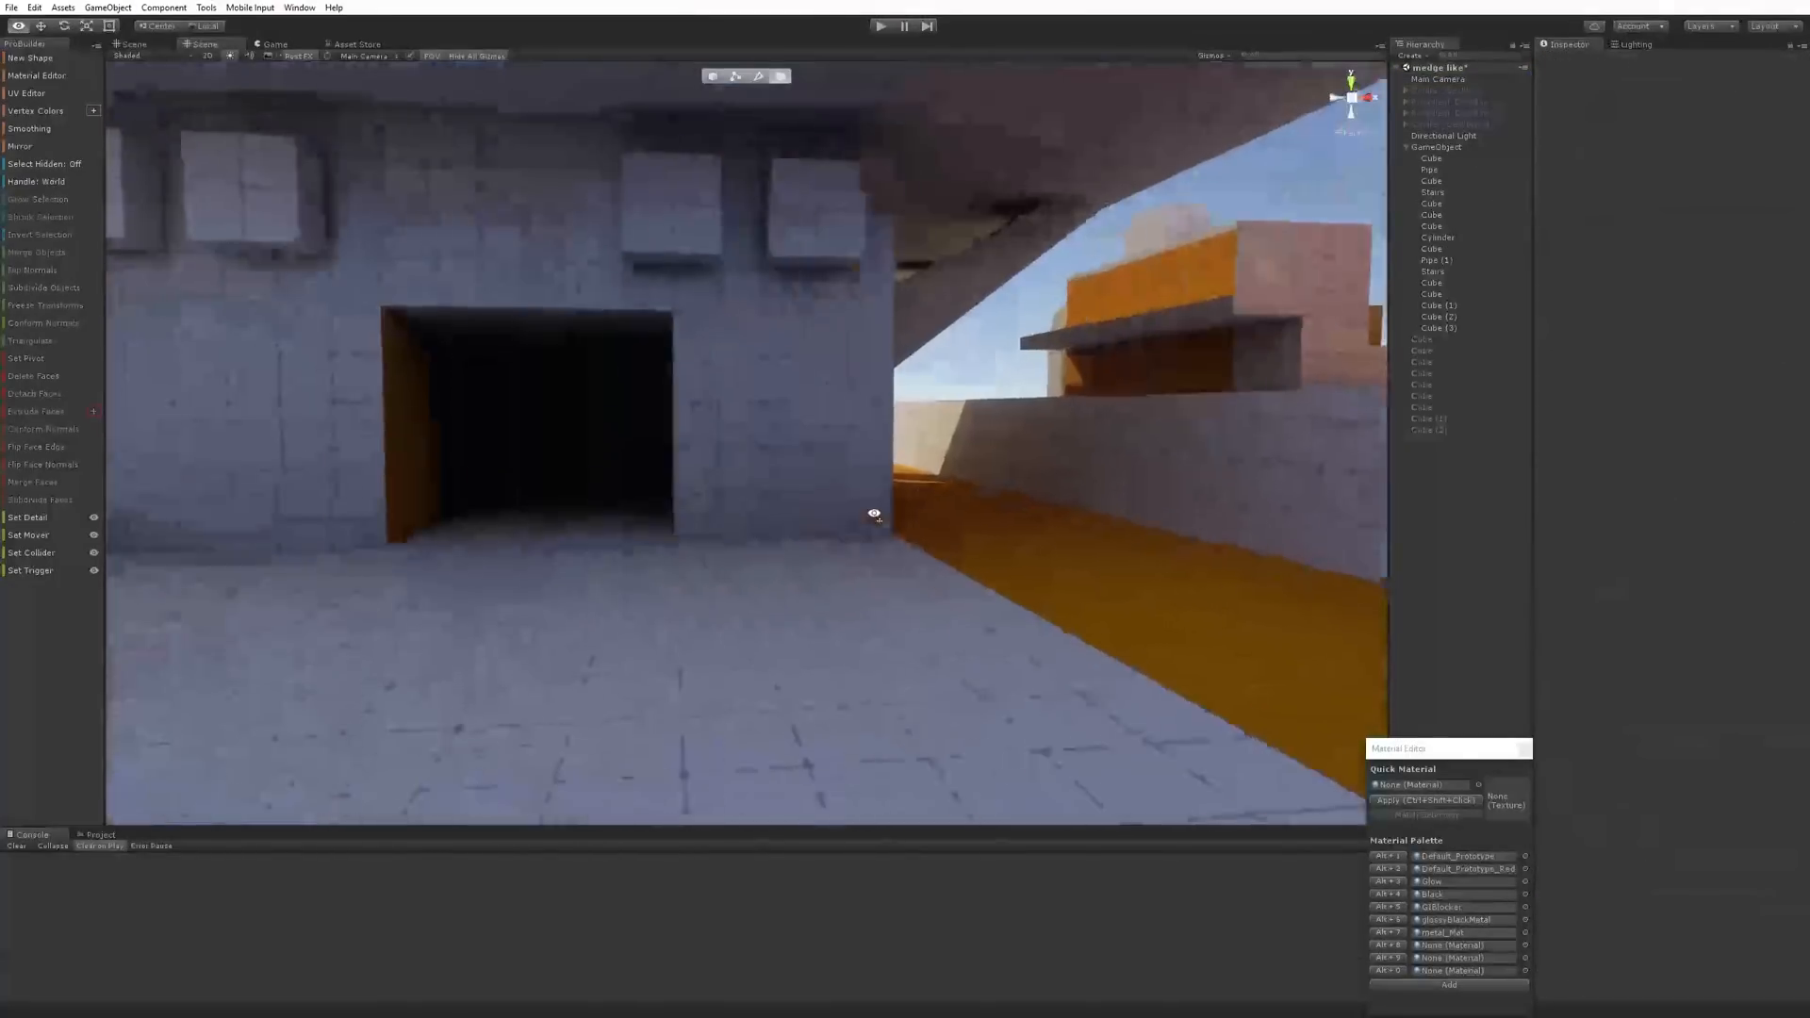
# Apply the Glow material to the ceiling face above the doorway and to the ceiling face beside the slanted beams
pyautogui.moveTo(868, 513); pyautogui.dragTo(1015, 422, button='right')
pyautogui.click(698, 285)
pyautogui.click(799, 285)
pyautogui.click(1388, 882)
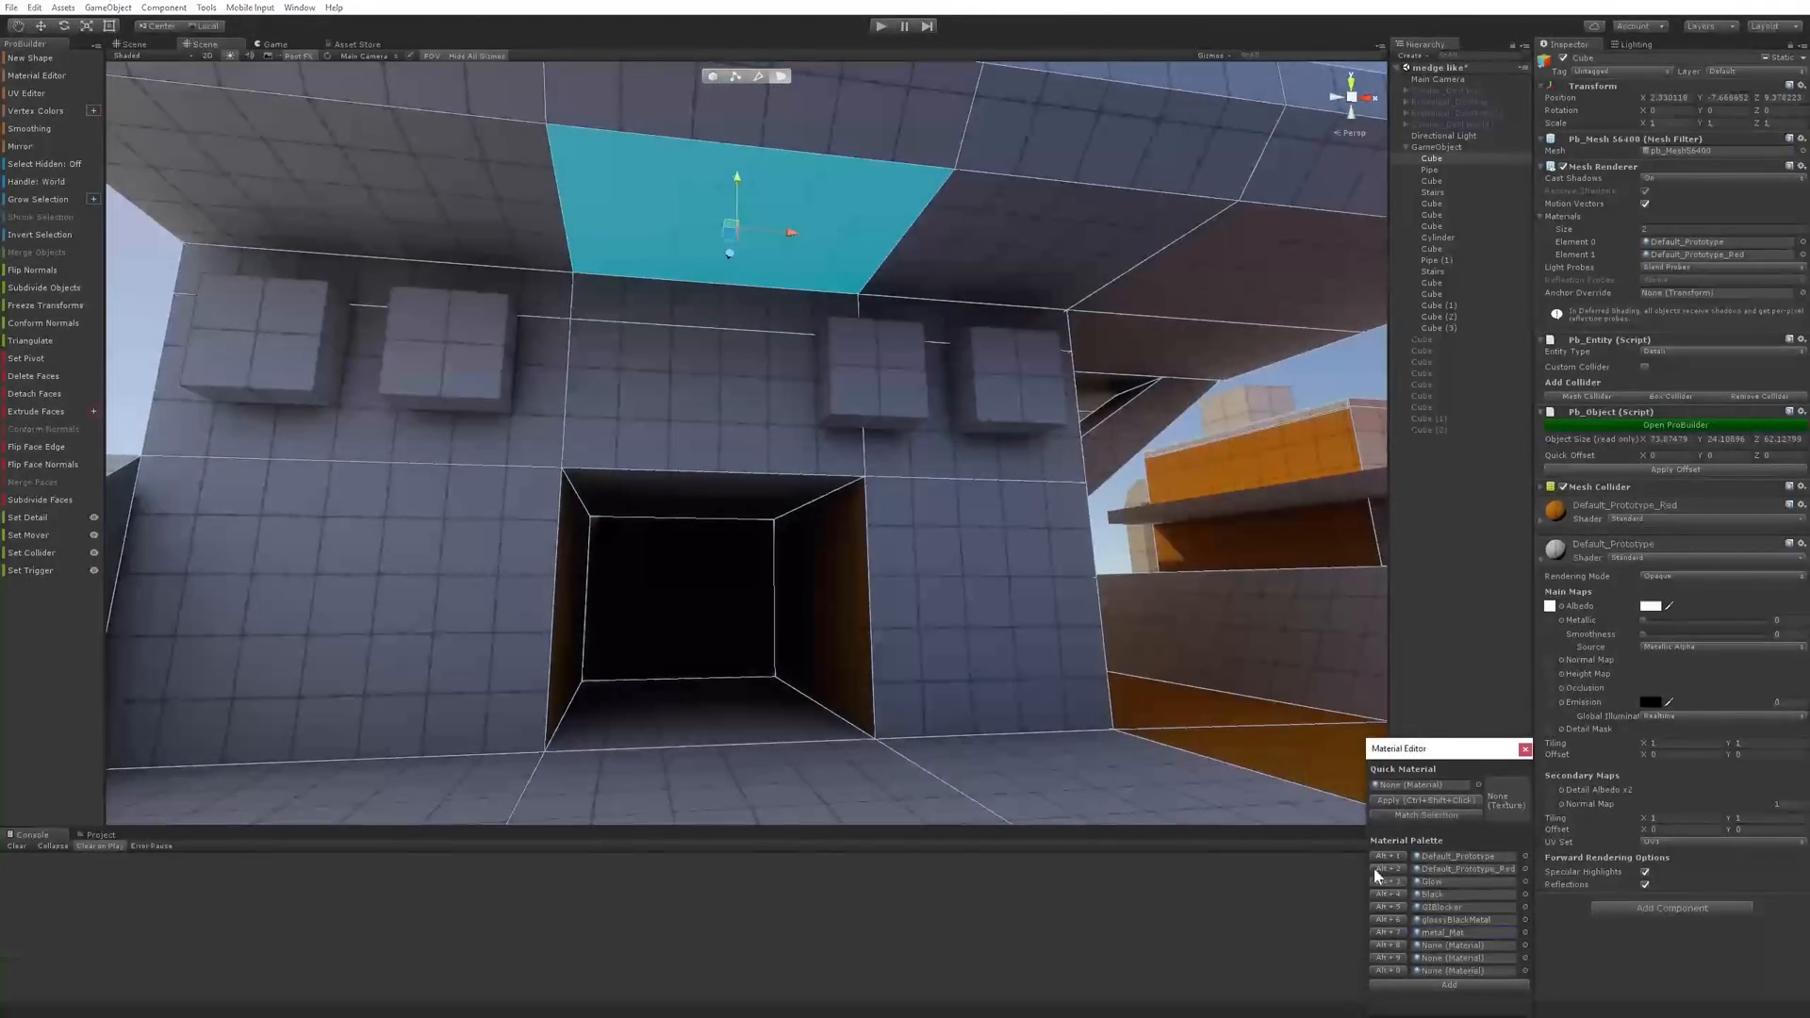
pyautogui.moveTo(1018, 622); pyautogui.dragTo(746, 354, button='right')
pyautogui.click(1394, 883)
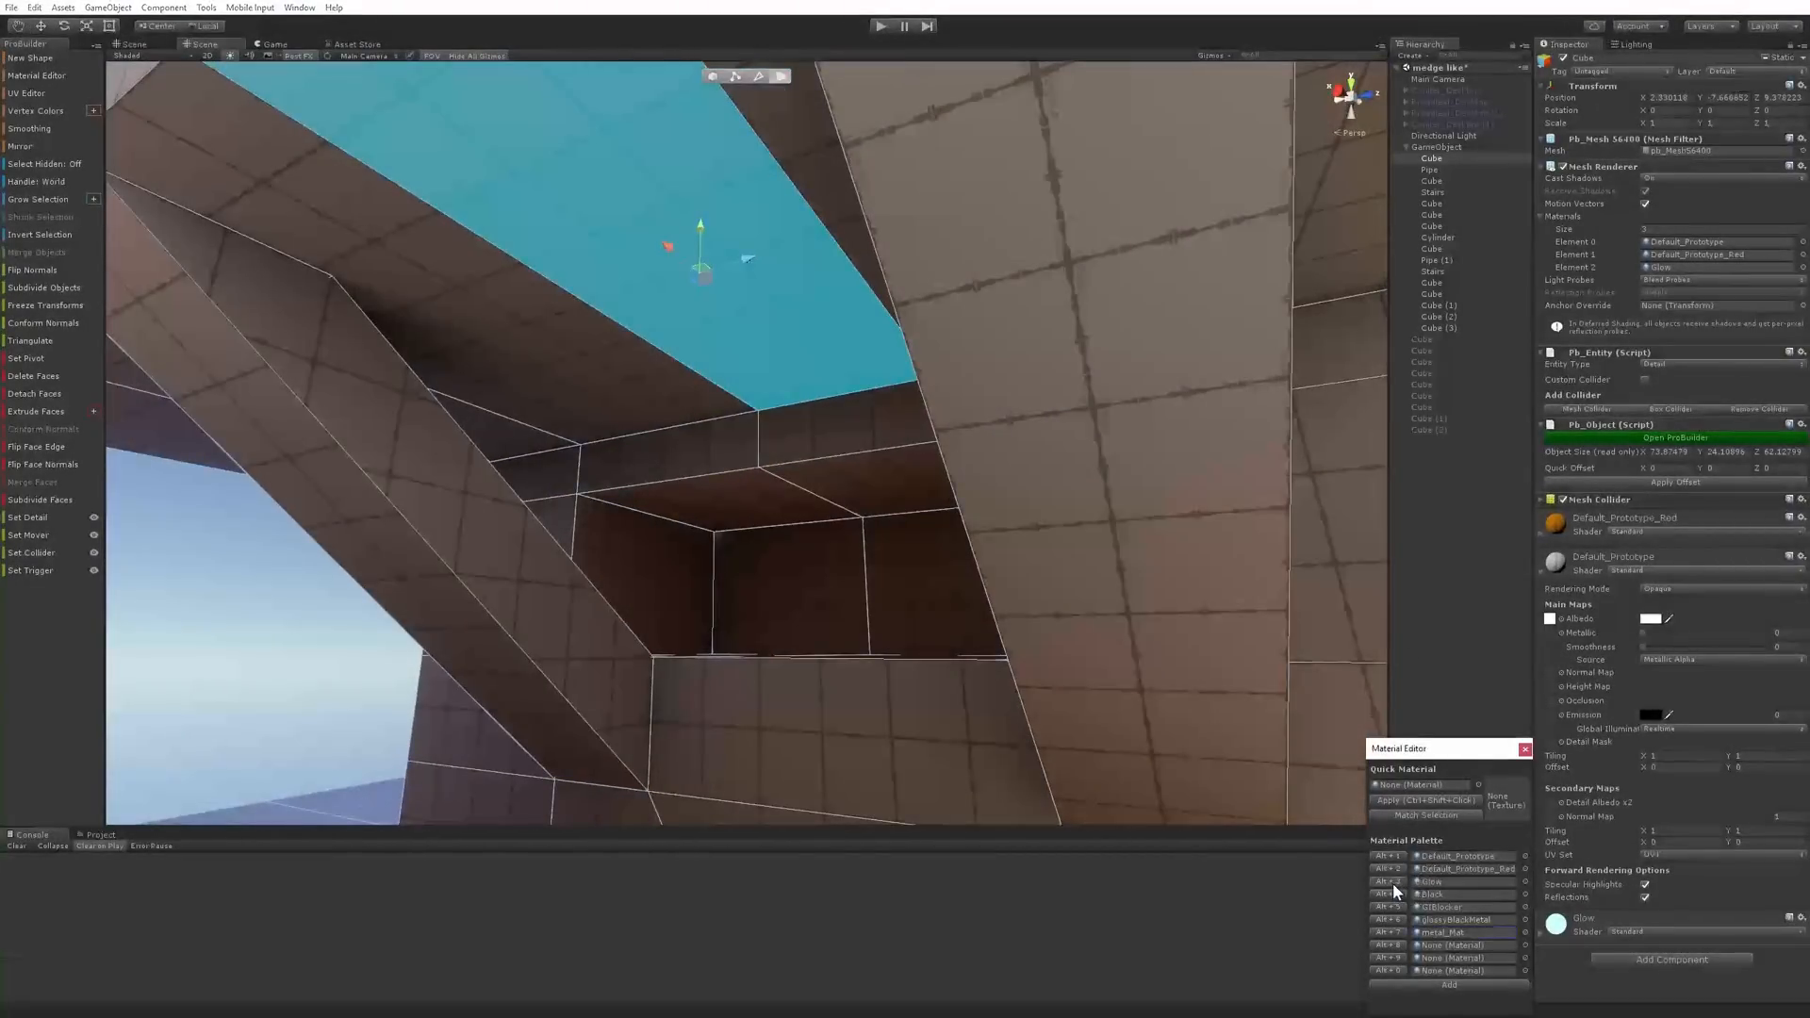
# Apply the Glow material to the end face and adjoining side face of the alcove above the orange floor
pyautogui.moveTo(930, 566); pyautogui.dragTo(799, 443, button='right')
pyautogui.click(1015, 487)
pyautogui.click(797, 443)
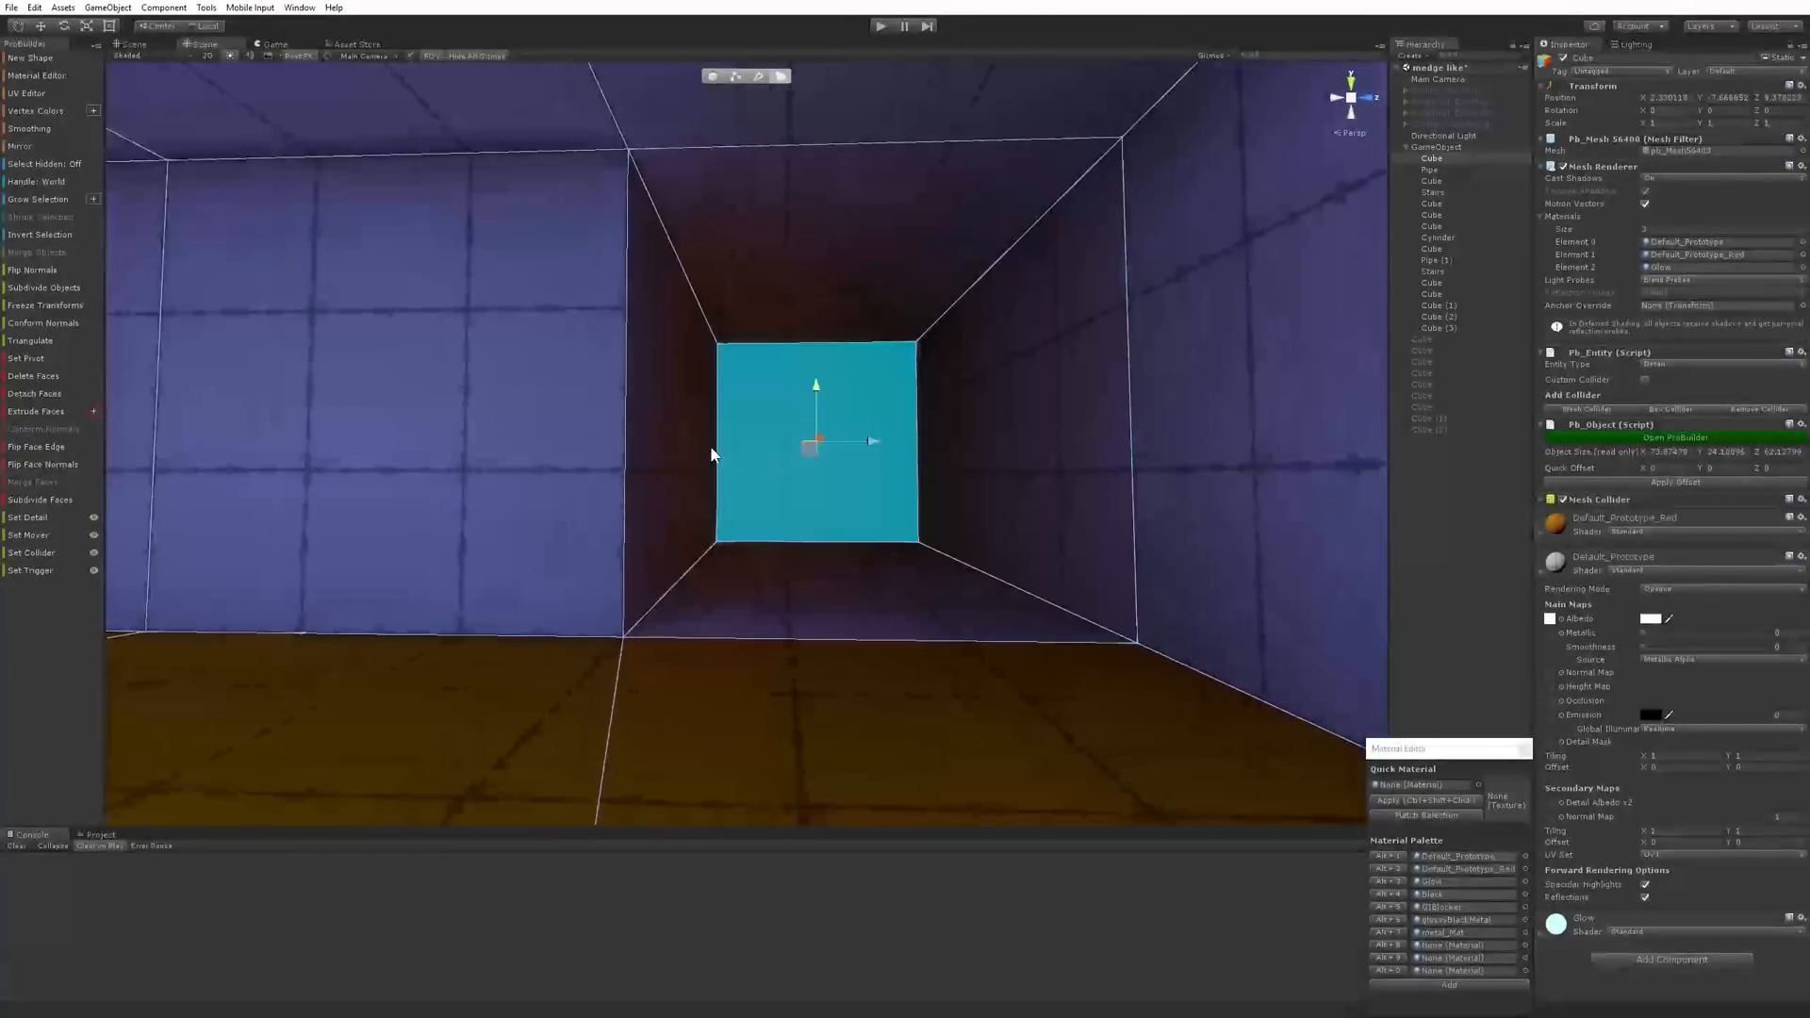
pyautogui.keyDown('shift'); pyautogui.click(709, 449); pyautogui.keyUp('shift')
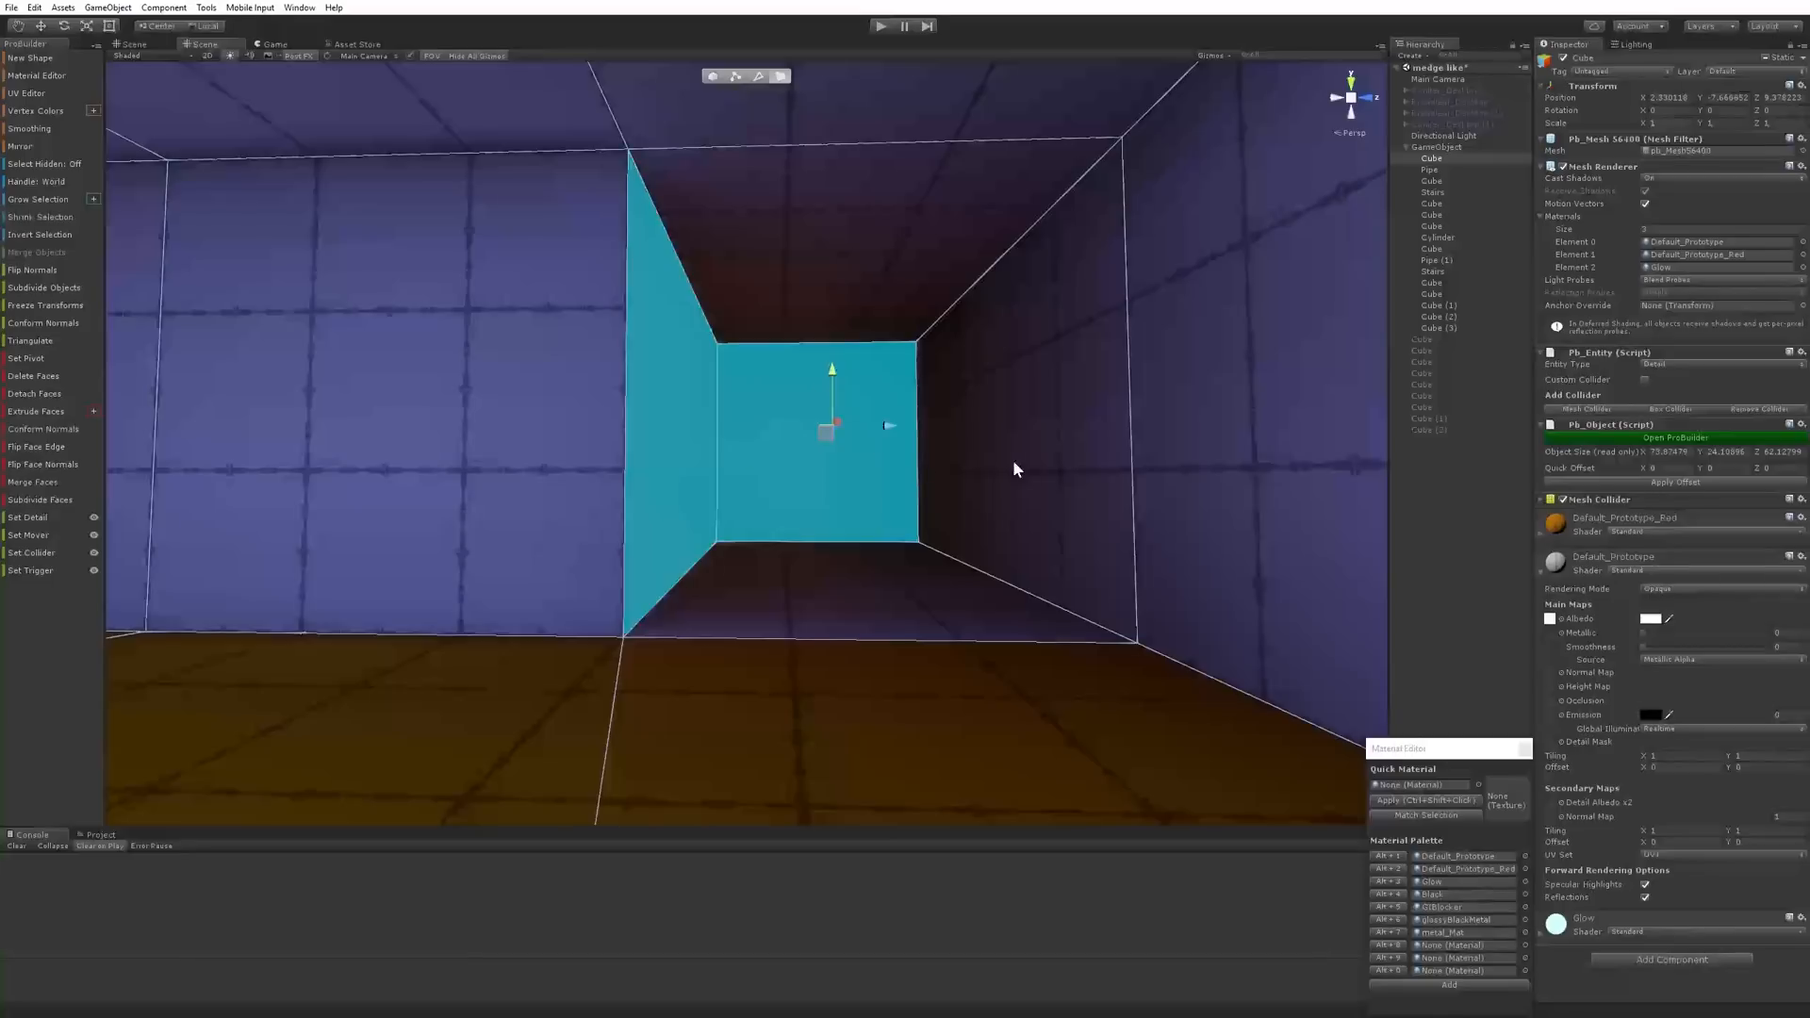
pyautogui.click(1400, 880)
# View the light that the glowing panels cast on the beams, walls and passage
pyautogui.moveTo(1178, 566); pyautogui.dragTo(1220, 547, button='right')
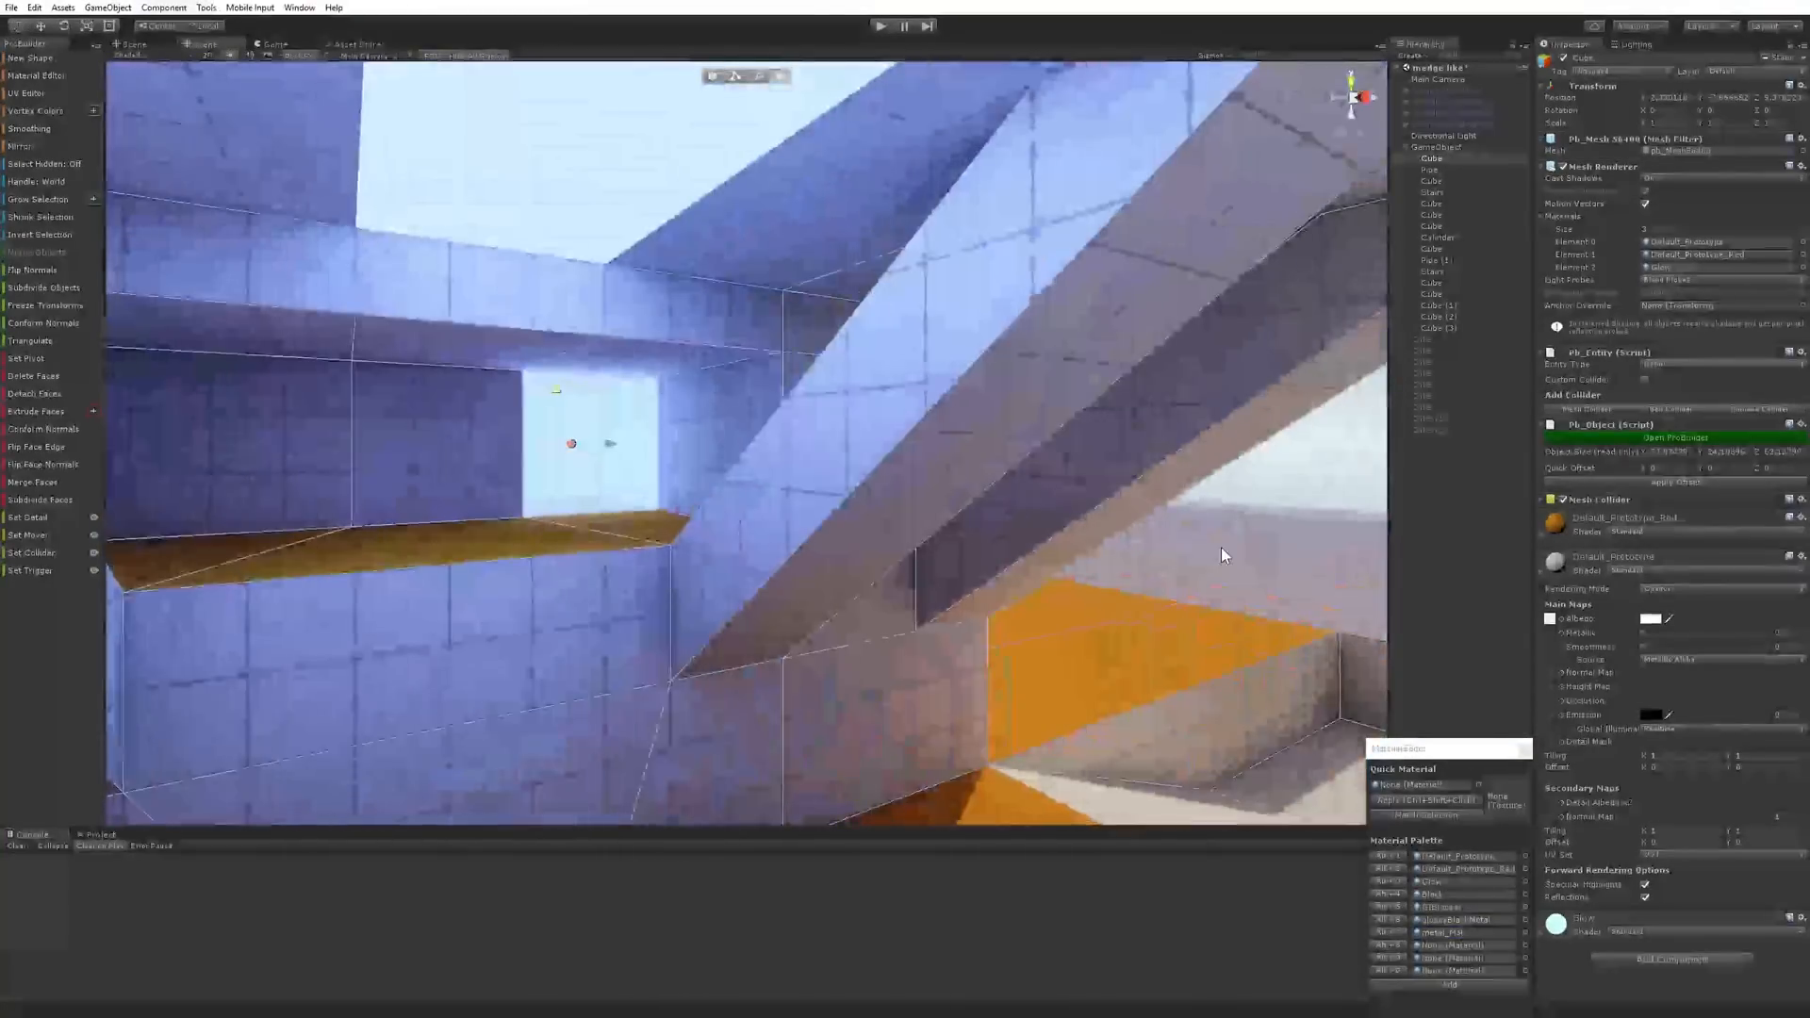
pyautogui.click(1258, 485)
pyautogui.moveTo(1257, 485); pyautogui.dragTo(826, 313, button='right')
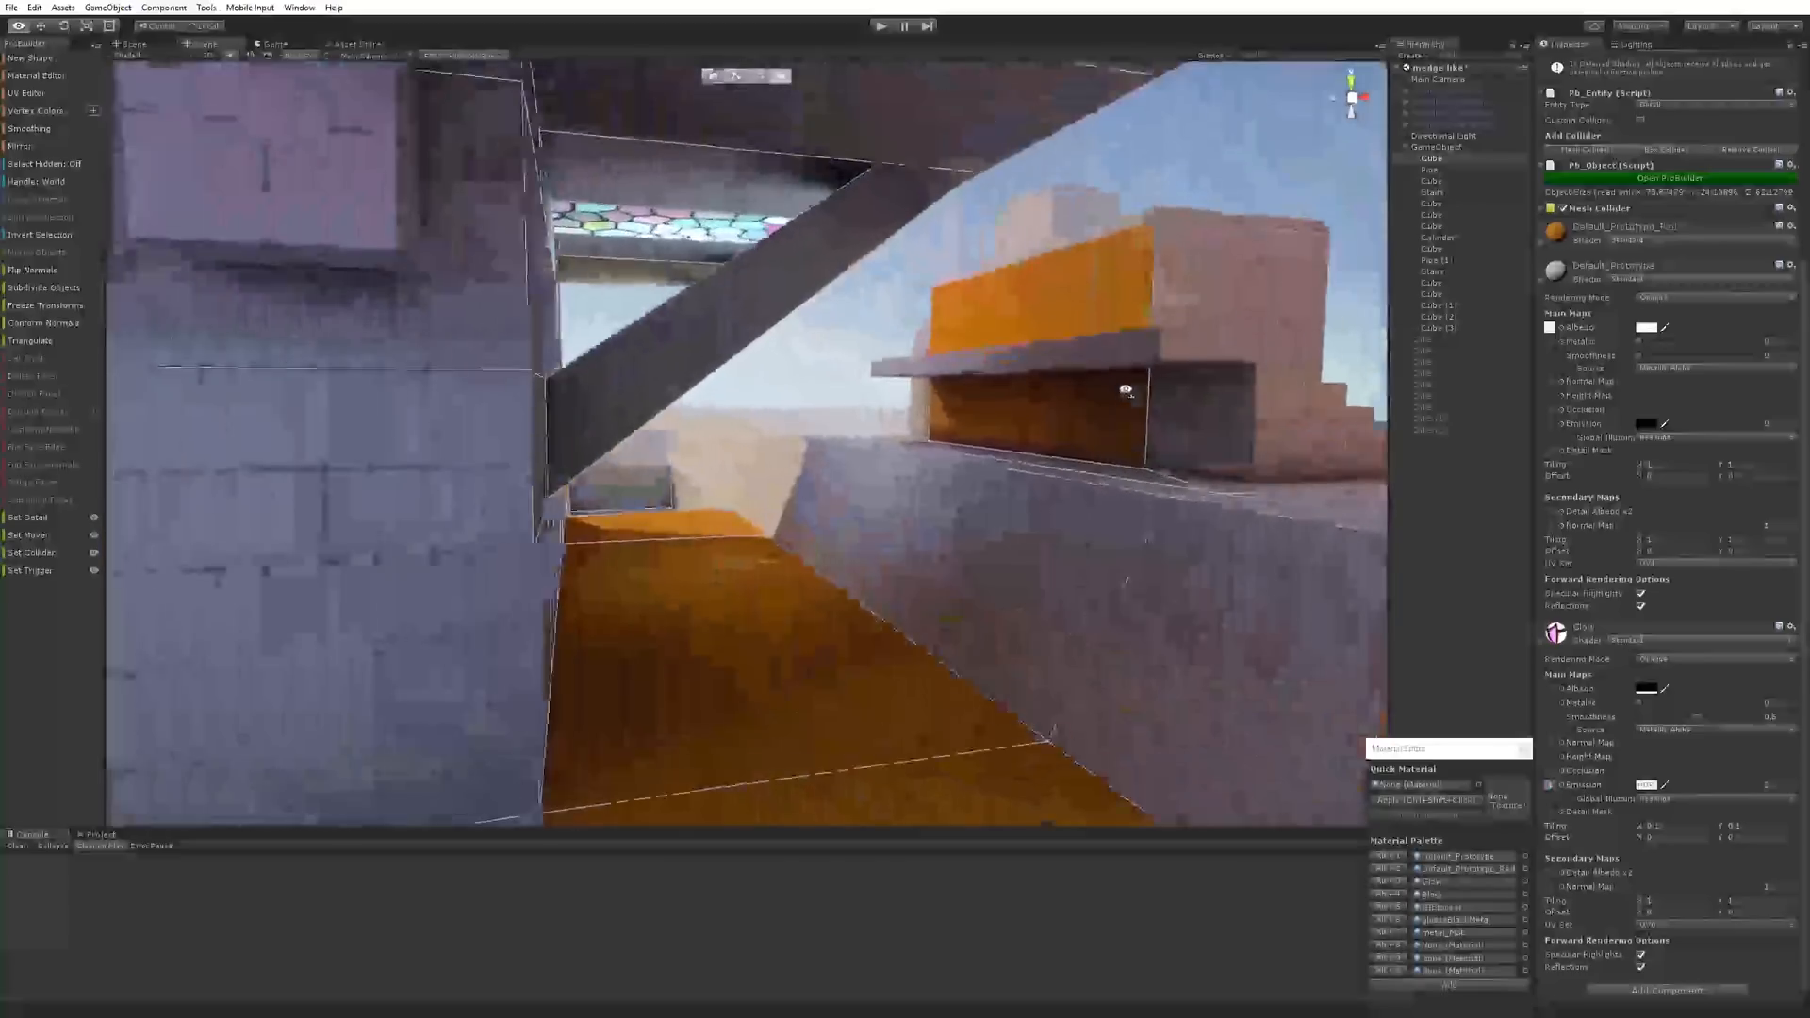
pyautogui.moveTo(782, 323); pyautogui.dragTo(952, 314, button='right')
pyautogui.click(1092, 500)
# Shift the Glow material's main texture offset to move the stained-glass pattern across the glowing panels
pyautogui.click(1056, 295)
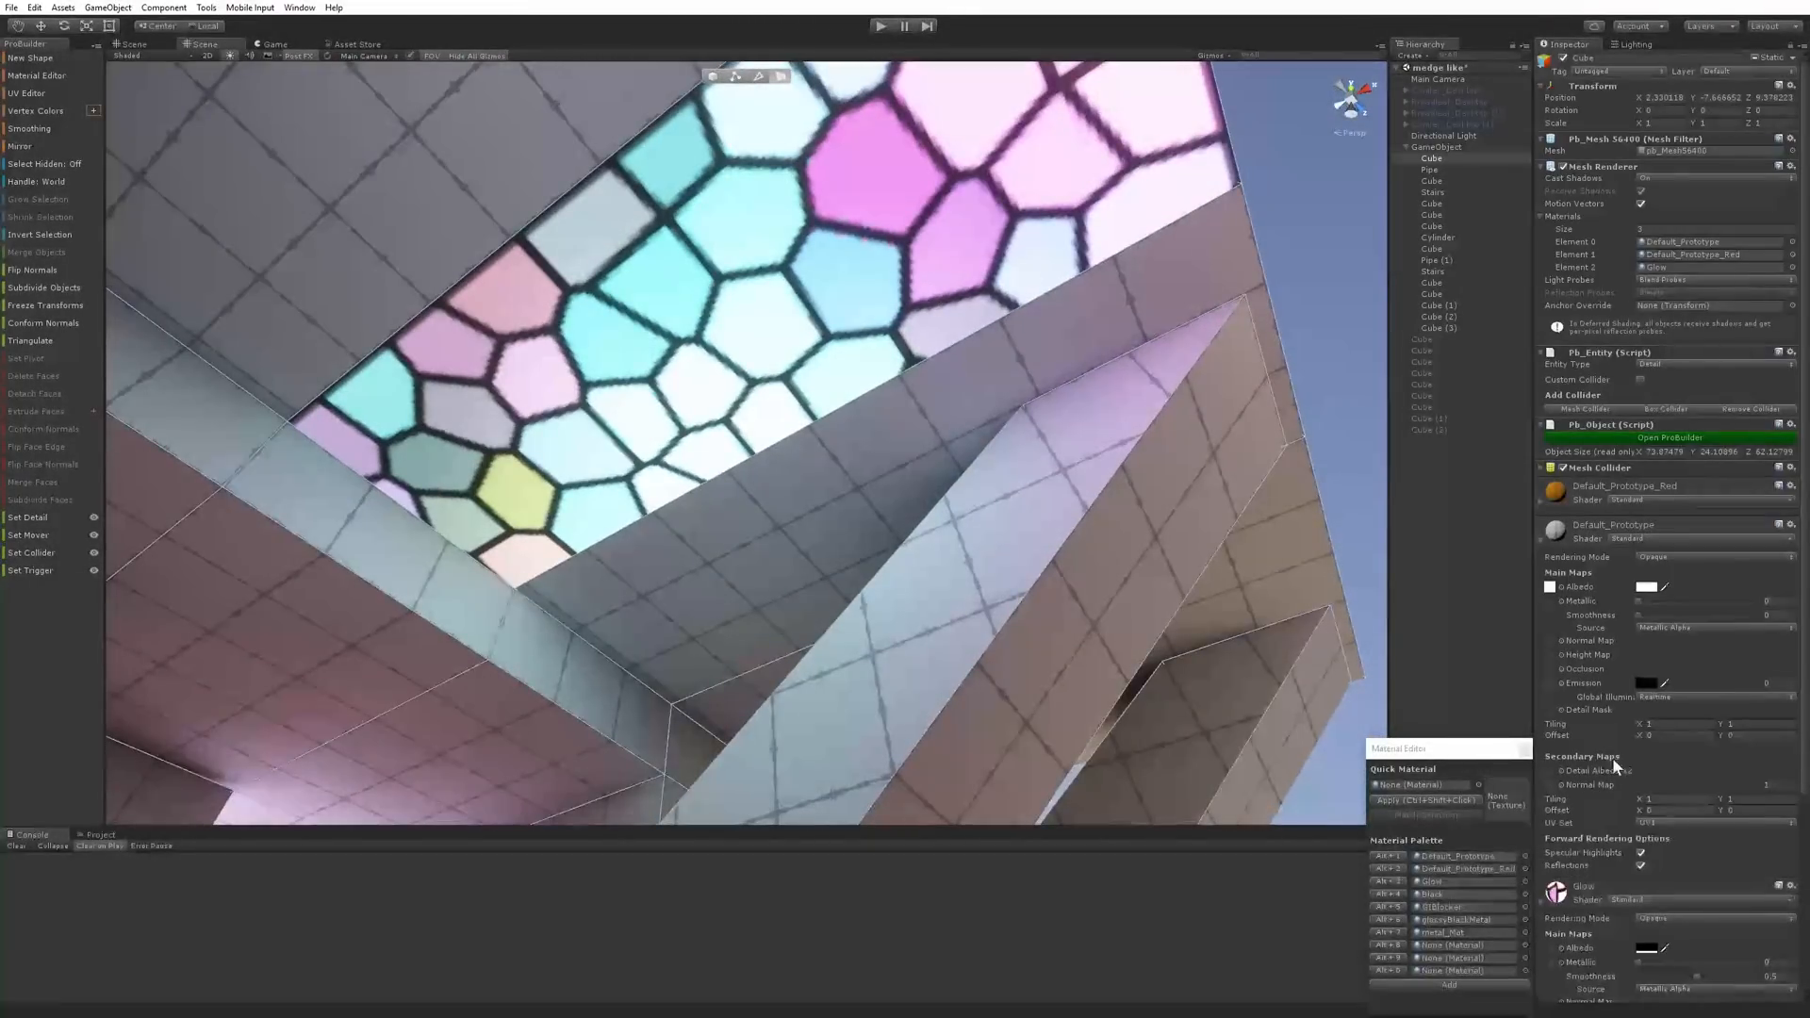
pyautogui.scroll(-5, 1612, 756)
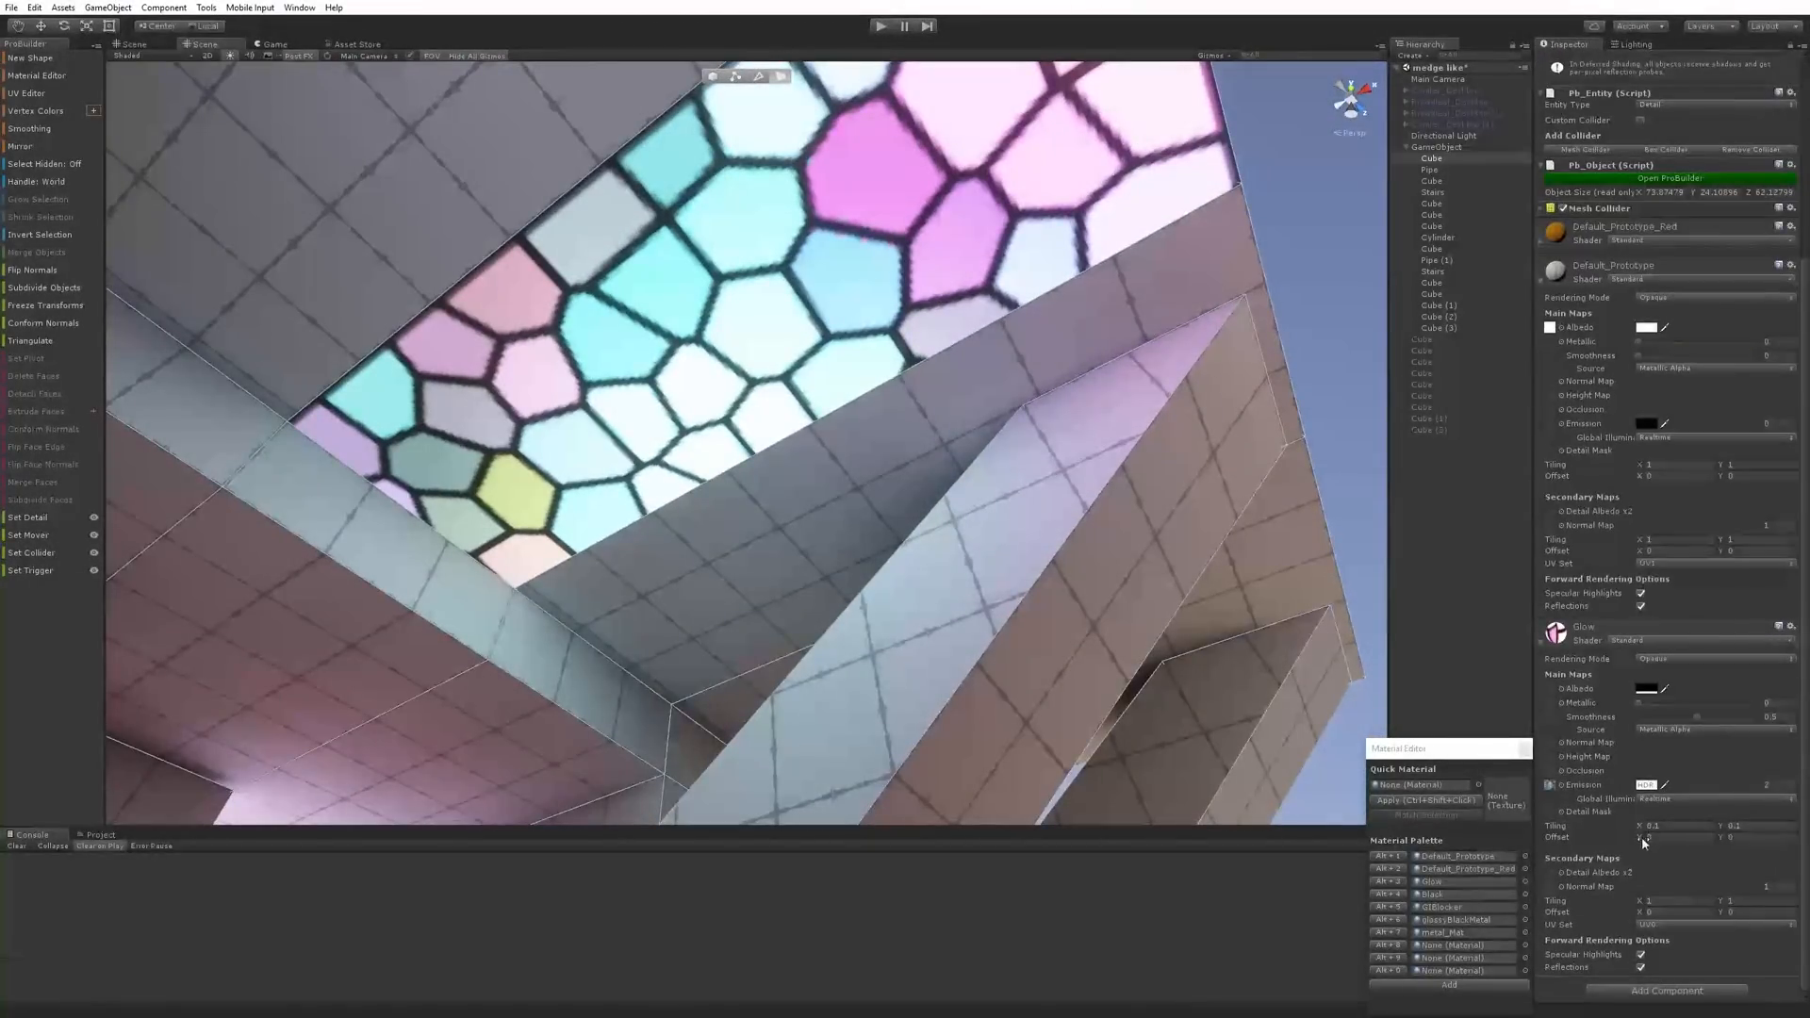
pyautogui.moveTo(1644, 840); pyautogui.dragTo(1643, 841)
pyautogui.moveTo(1275, 650); pyautogui.dragTo(1000, 863, button='right')
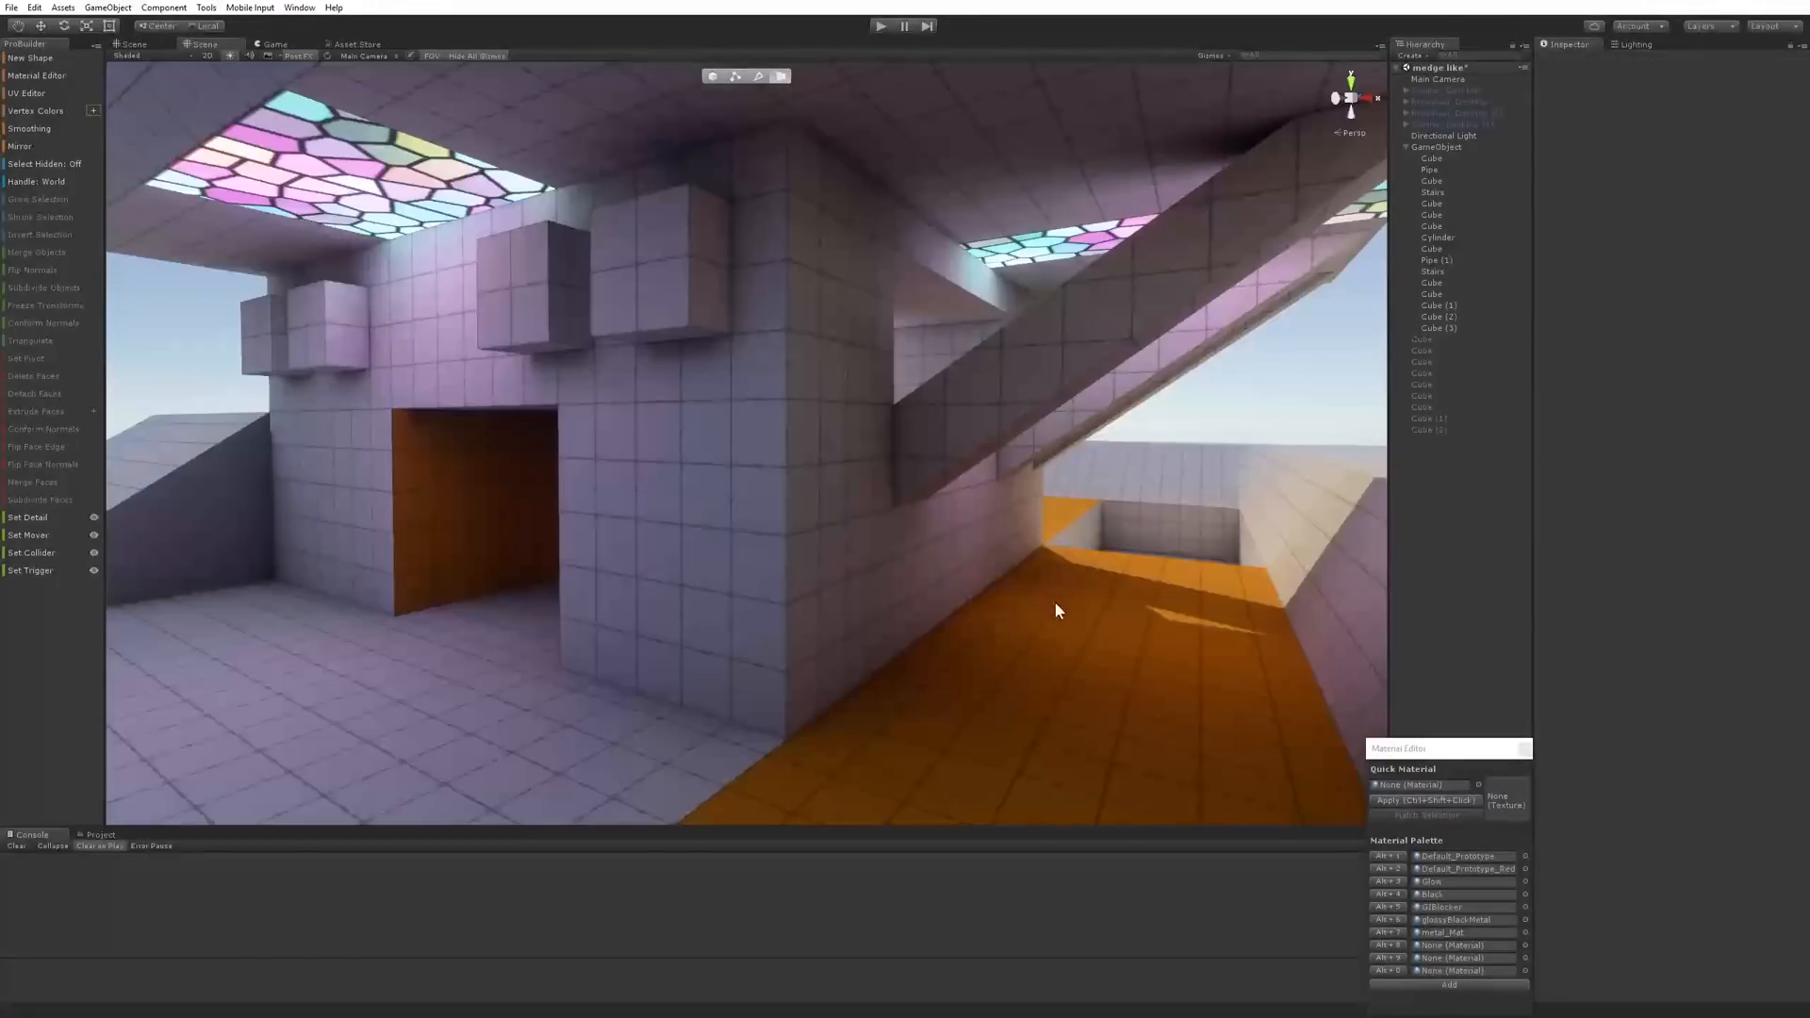
# Examine the coloured light from the stained-glass ceiling panels around the doorway and passage, near and from far away
pyautogui.moveTo(998, 626); pyautogui.dragTo(1041, 641, button='right')
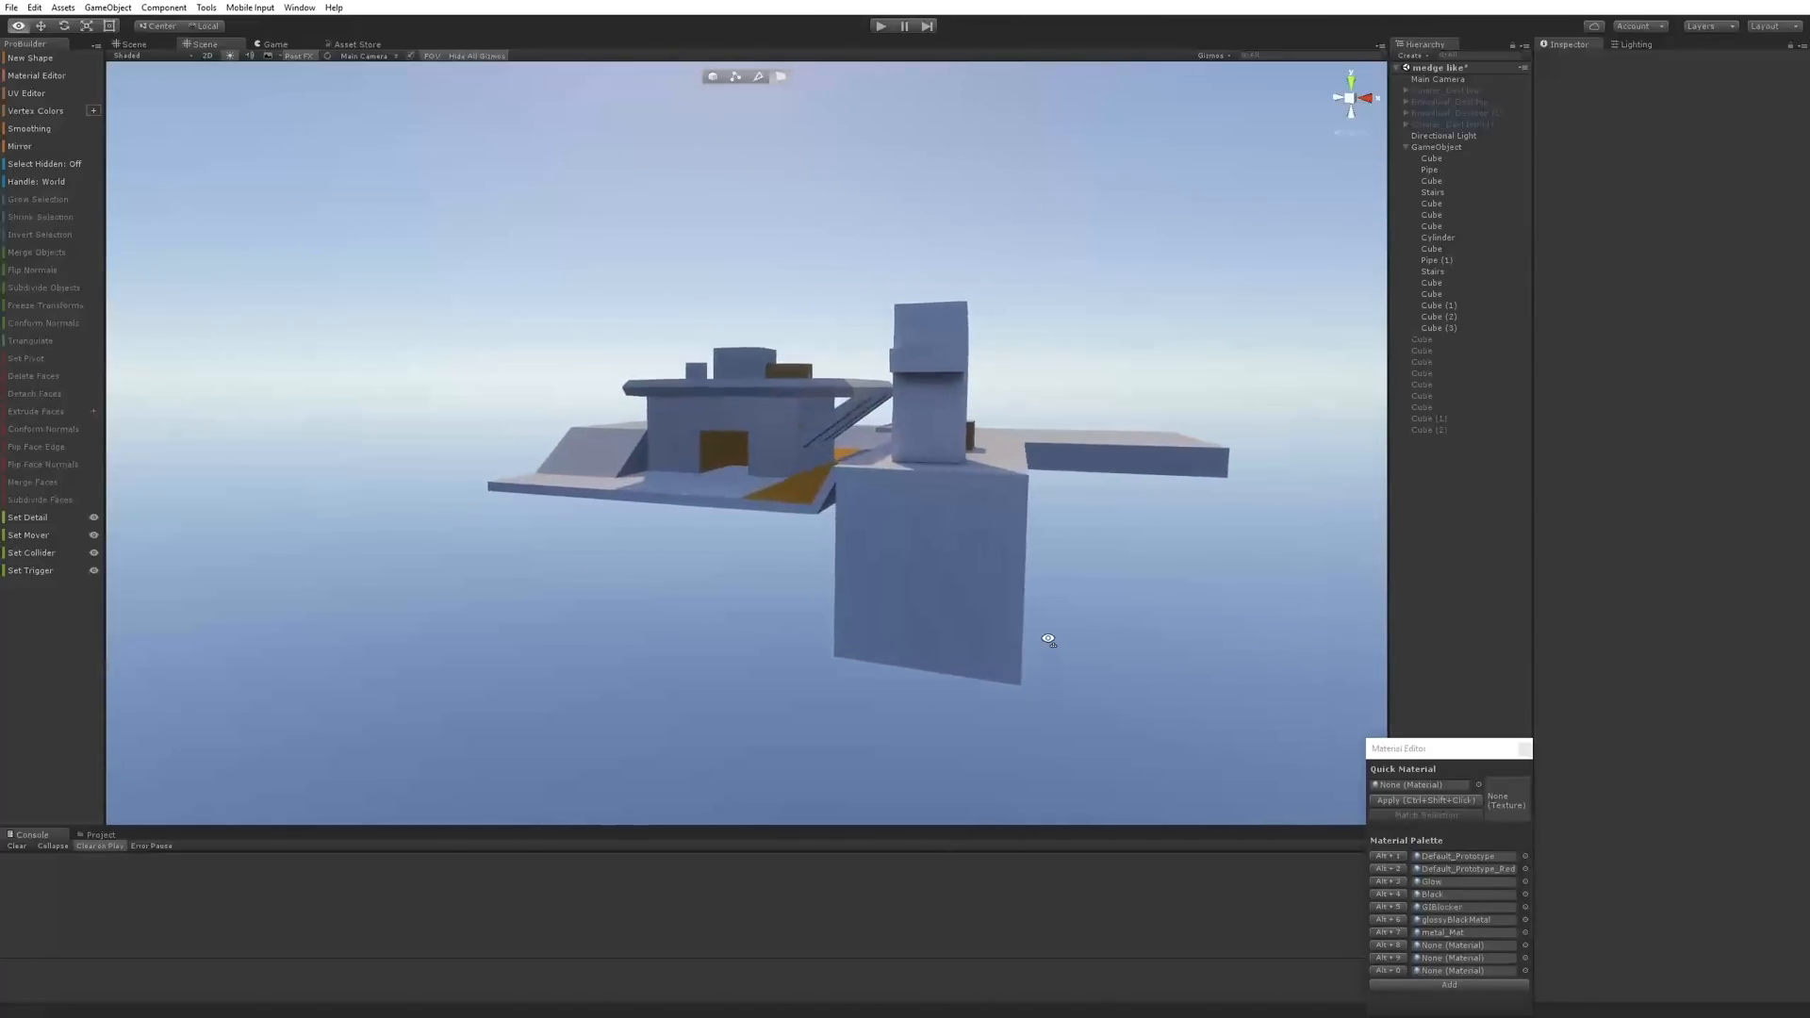
pyautogui.moveTo(1058, 639); pyautogui.dragTo(1000, 564, button='right')
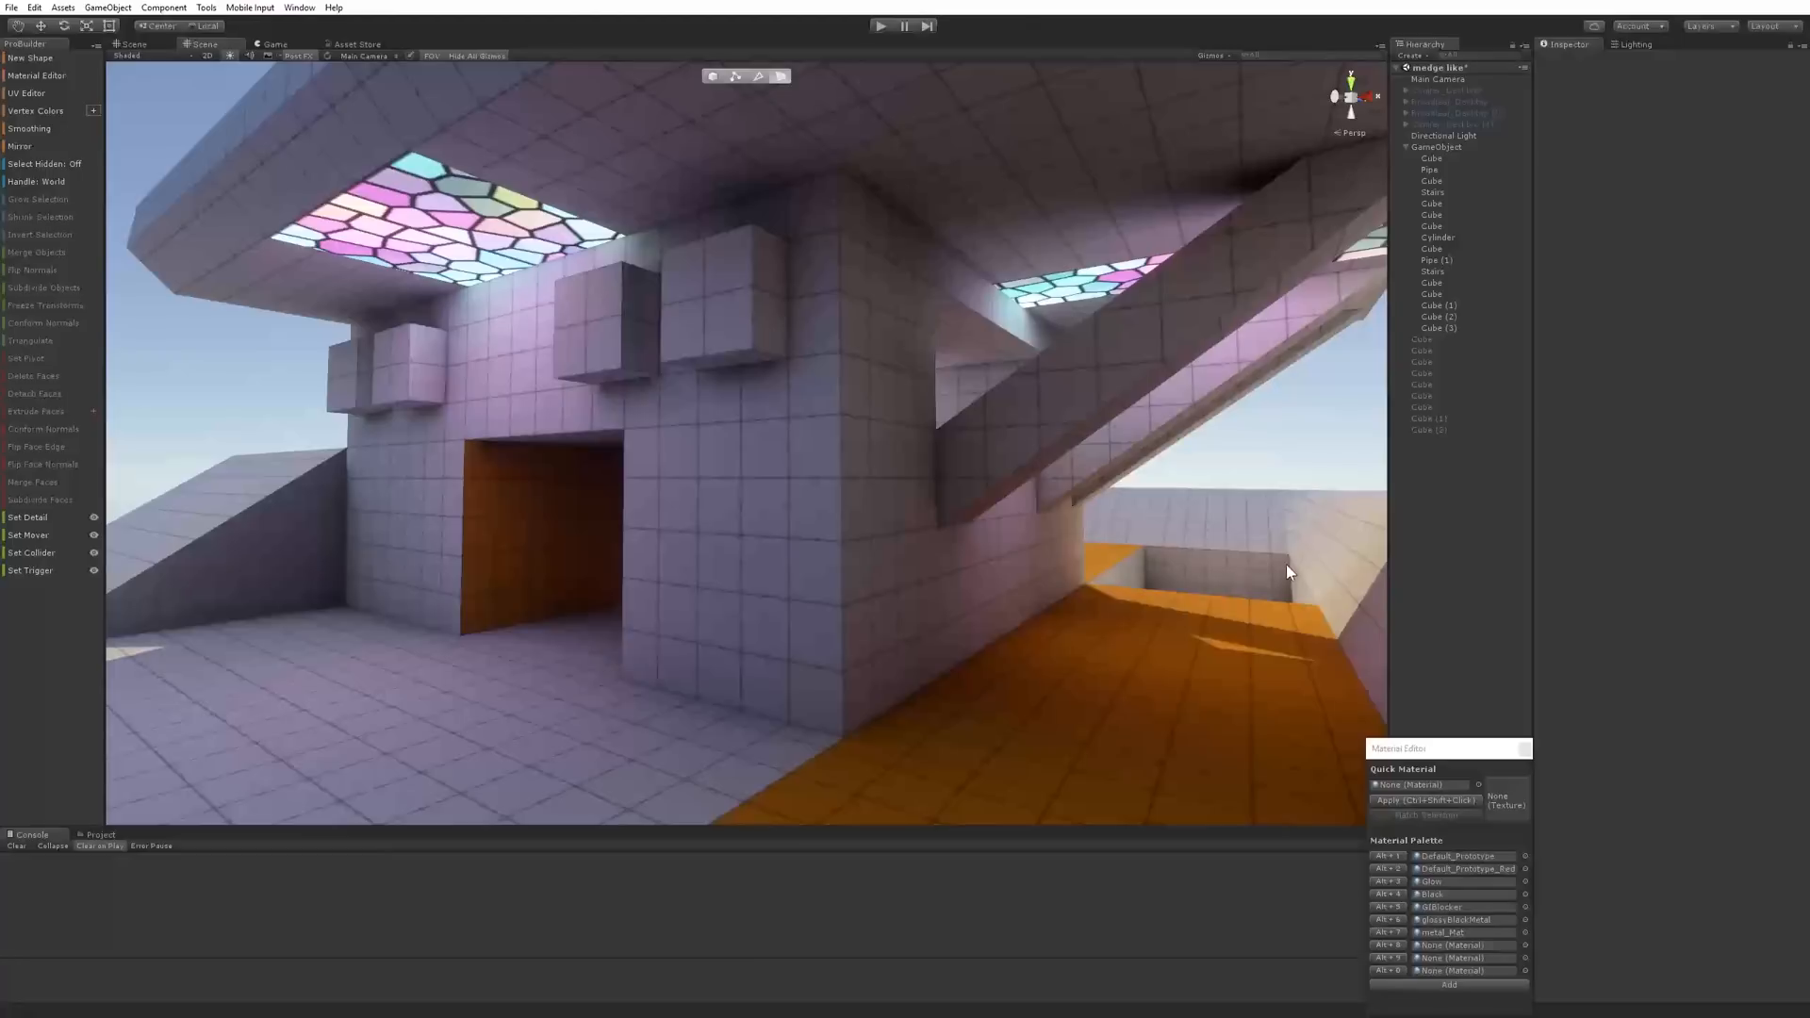
pyautogui.moveTo(1134, 587)
pyautogui.mouseDown(button='right')
pyautogui.moveTo(1107, 606)
pyautogui.moveTo(1155, 598)
pyautogui.moveTo(1136, 604)
pyautogui.mouseUp(button='right')
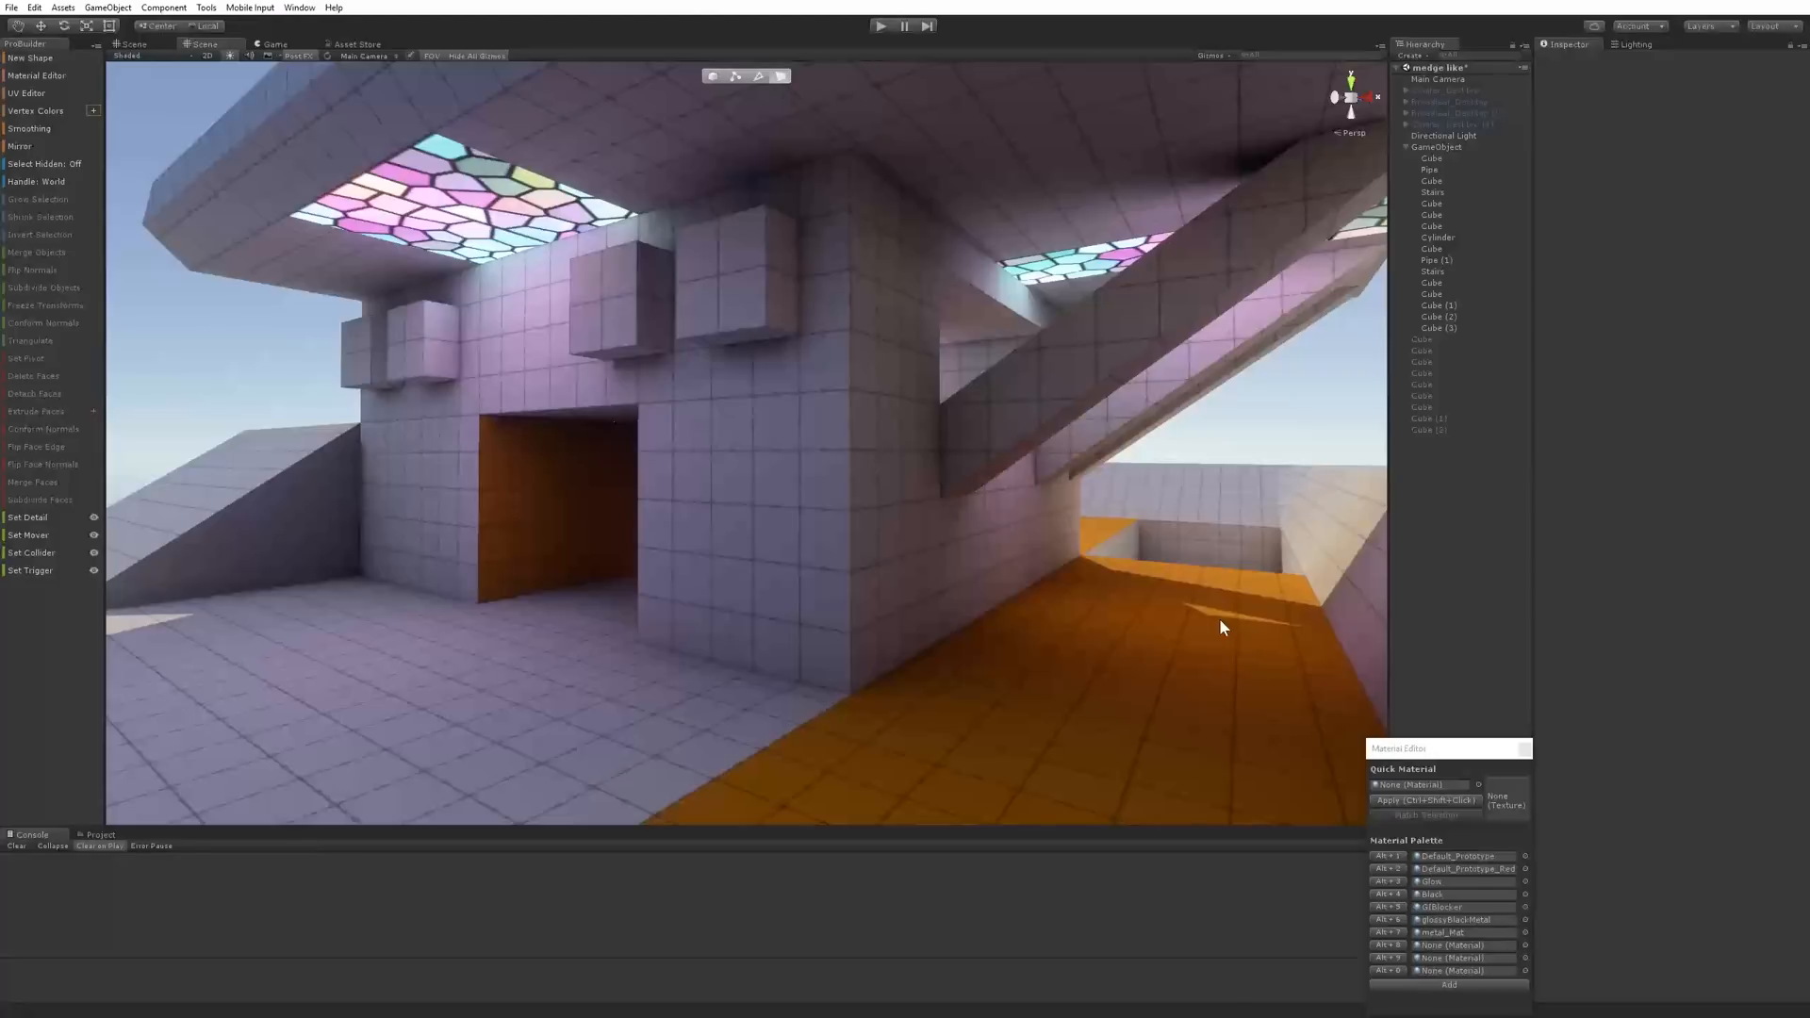
pyautogui.moveTo(1140, 603); pyautogui.dragTo(785, 475, button='right')
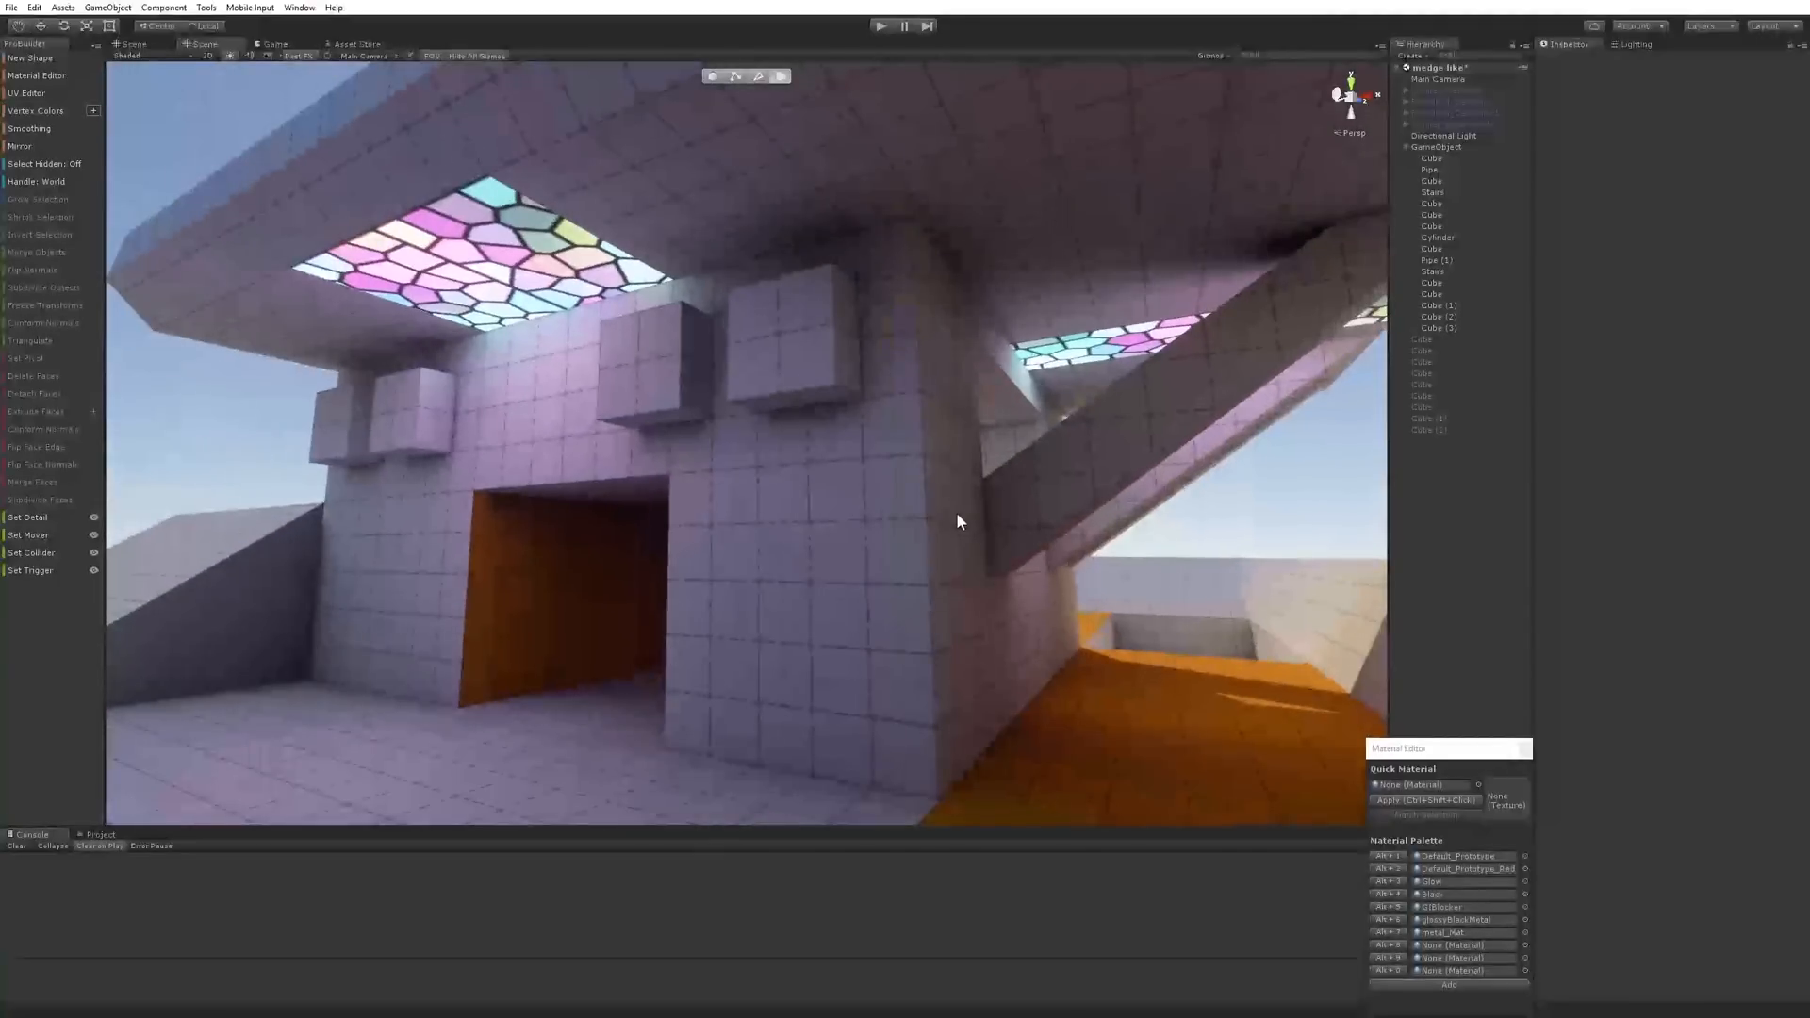
pyautogui.moveTo(956, 518); pyautogui.dragTo(954, 556, button='right')
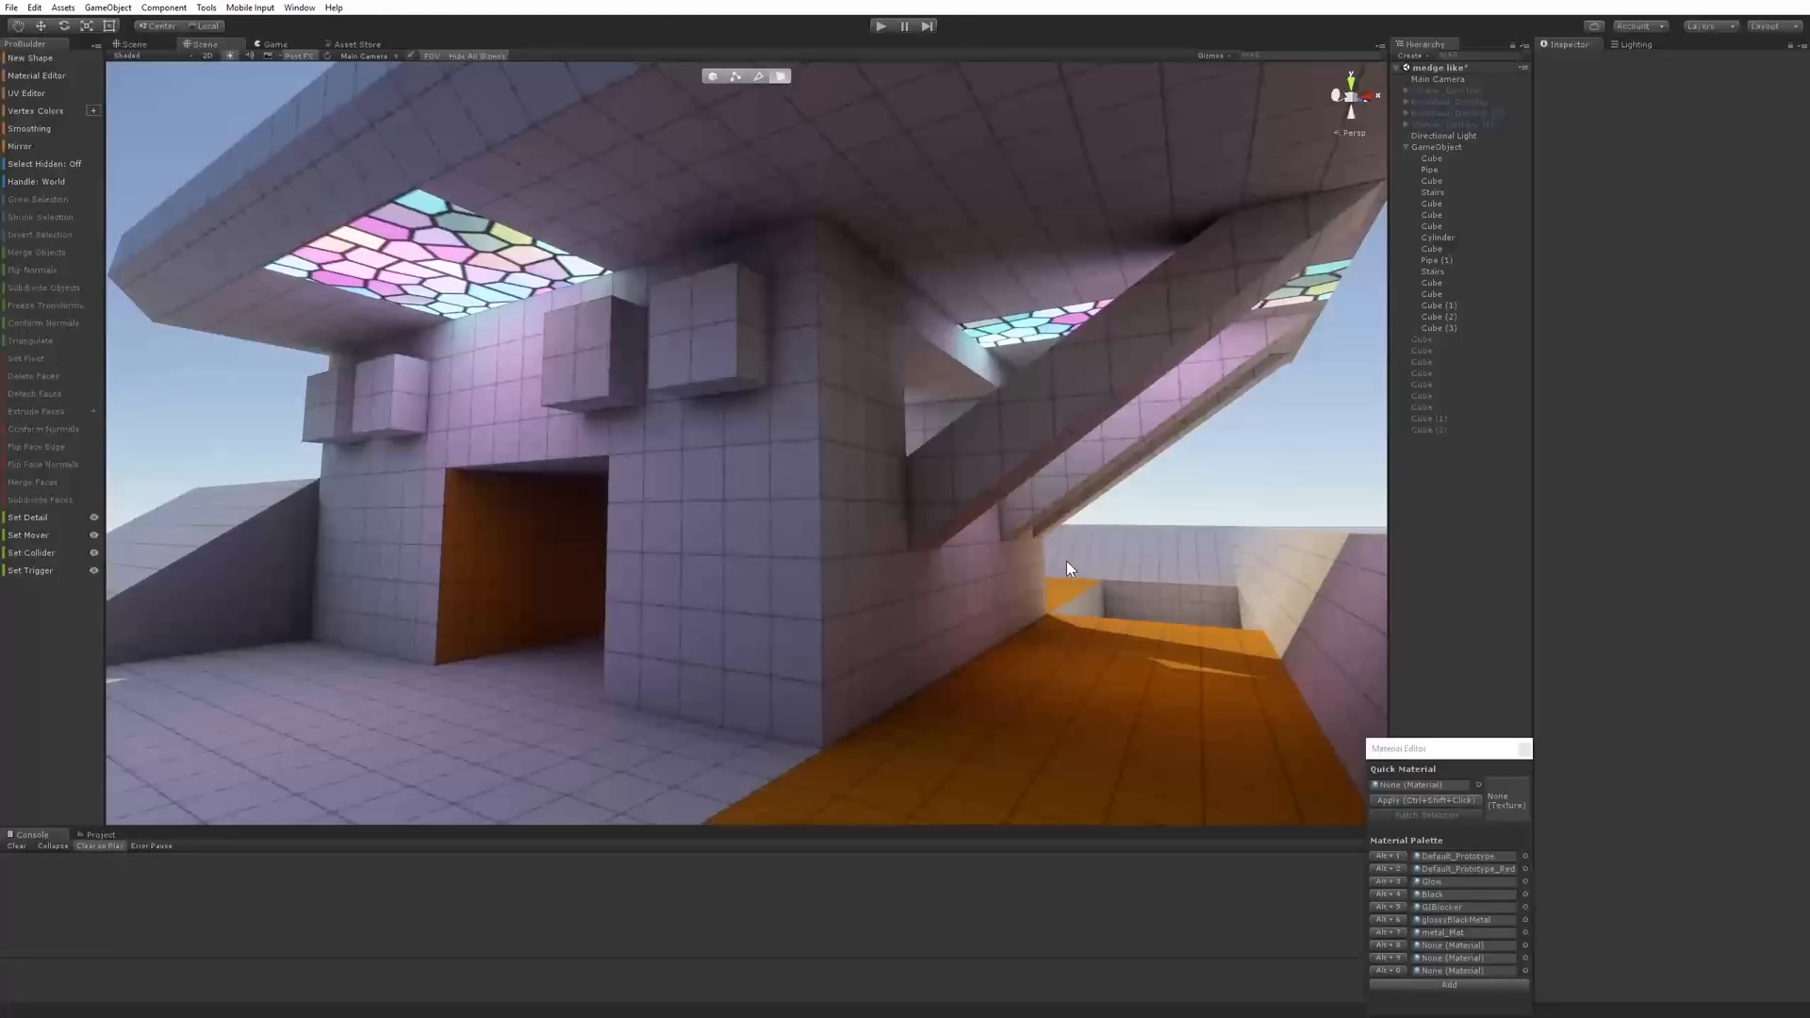
pyautogui.moveTo(1067, 562)
pyautogui.mouseDown(button='right')
pyautogui.moveTo(1087, 585)
pyautogui.moveTo(1035, 566)
pyautogui.moveTo(1043, 582)
pyautogui.mouseUp(button='right')
# Pull the front faces of the two outermost wall blocks beside the doorway outward
pyautogui.click(777, 509)
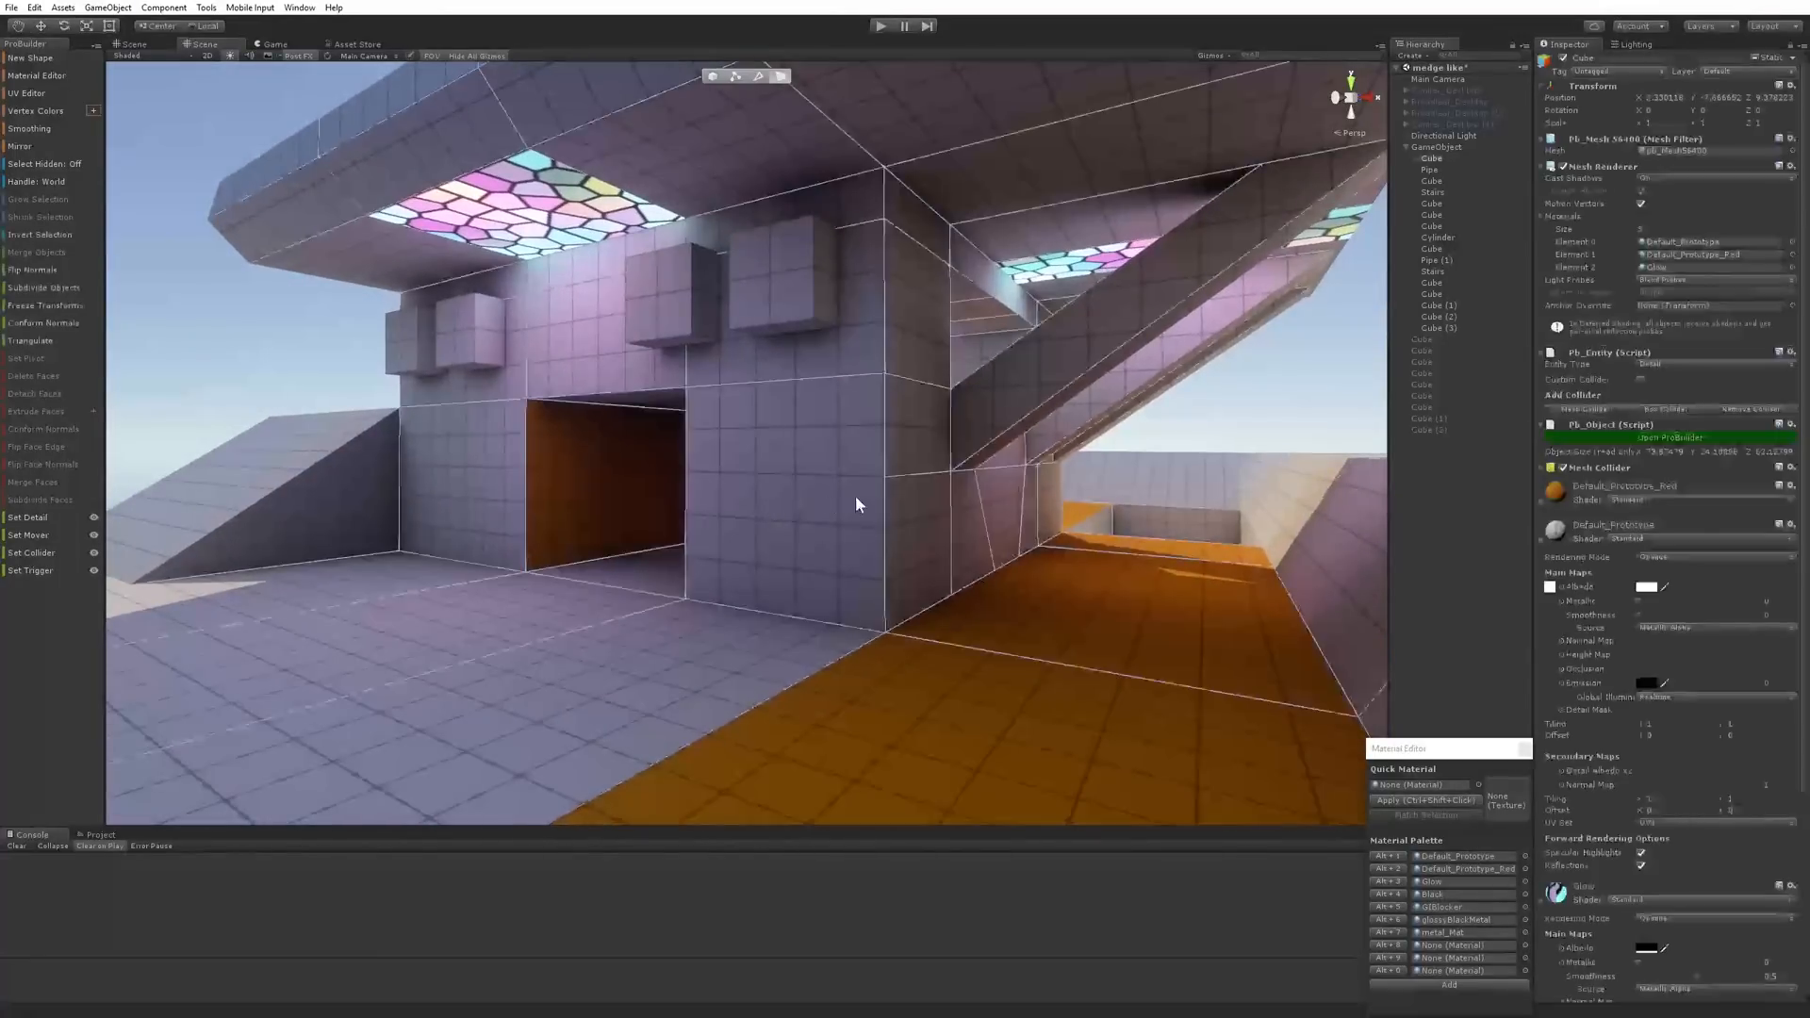
pyautogui.moveTo(856, 501); pyautogui.dragTo(999, 434, button='right')
pyautogui.click(885, 400)
pyautogui.moveTo(884, 400); pyautogui.dragTo(1150, 335)
pyautogui.click(822, 370)
pyautogui.moveTo(886, 387); pyautogui.dragTo(622, 394, button='right')
pyautogui.click(580, 377)
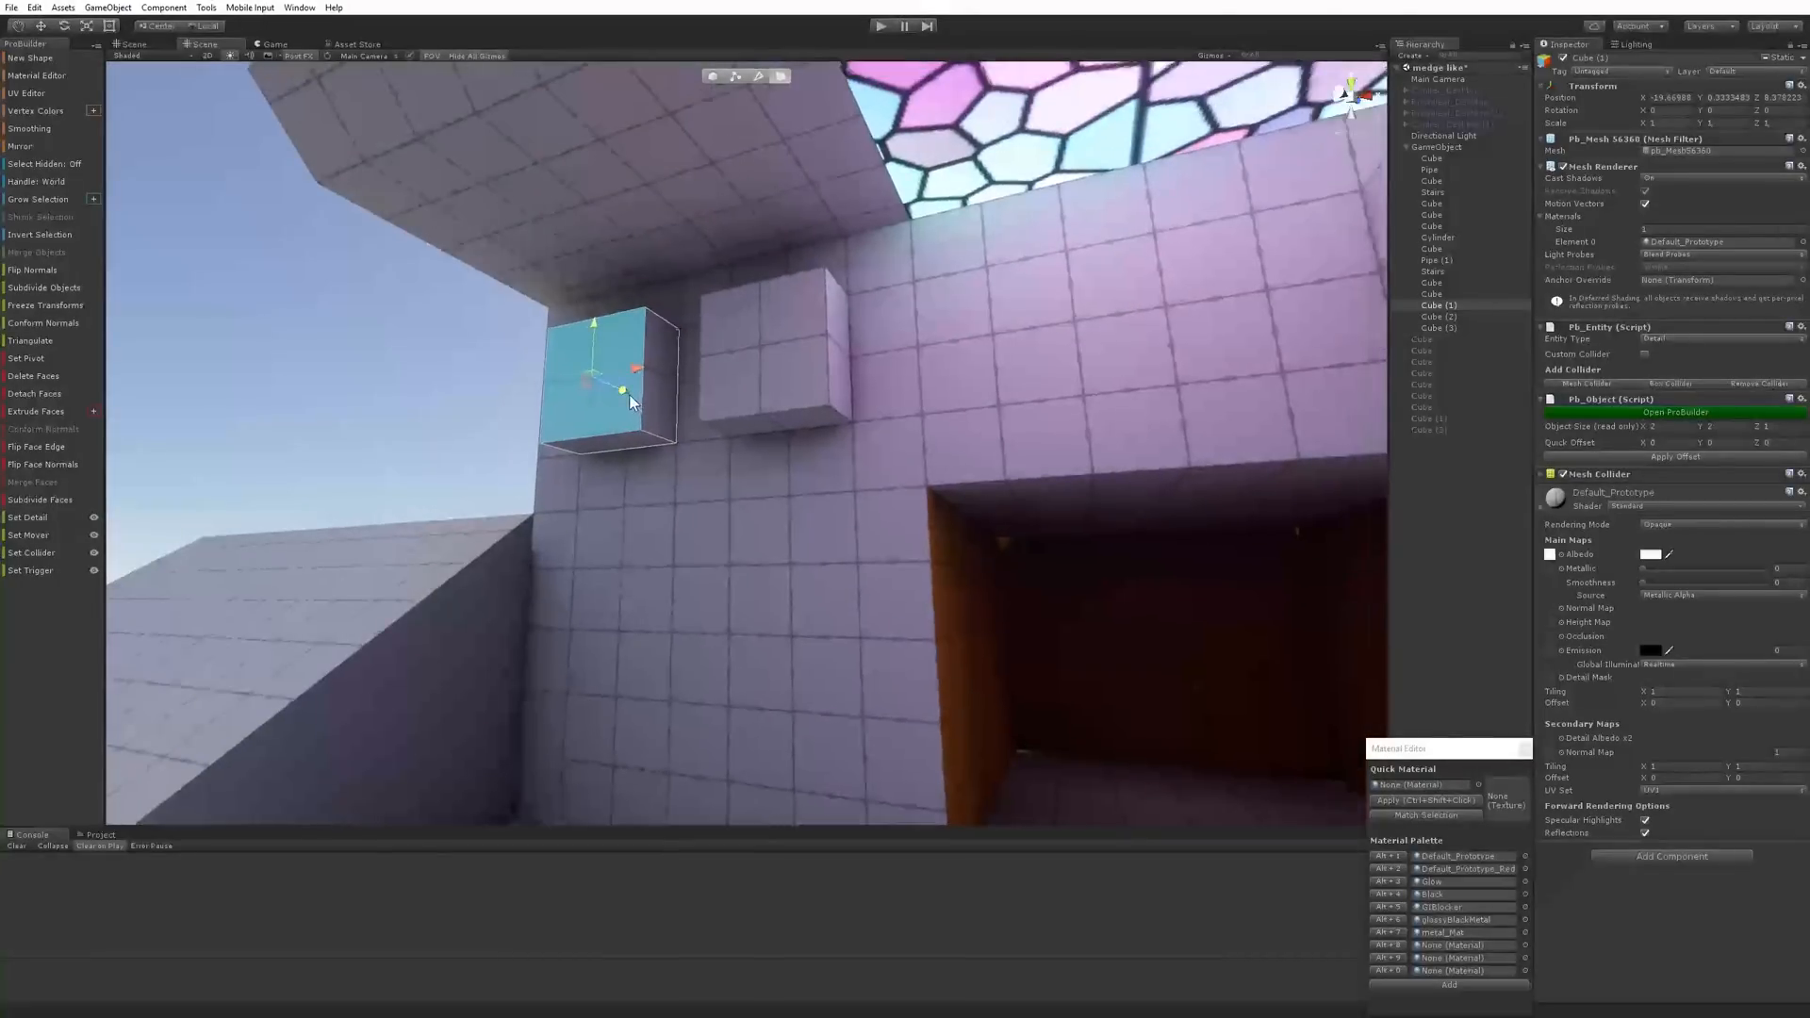
pyautogui.moveTo(539, 359); pyautogui.dragTo(416, 315)
pyautogui.moveTo(709, 368); pyautogui.dragTo(1103, 357, button='right')
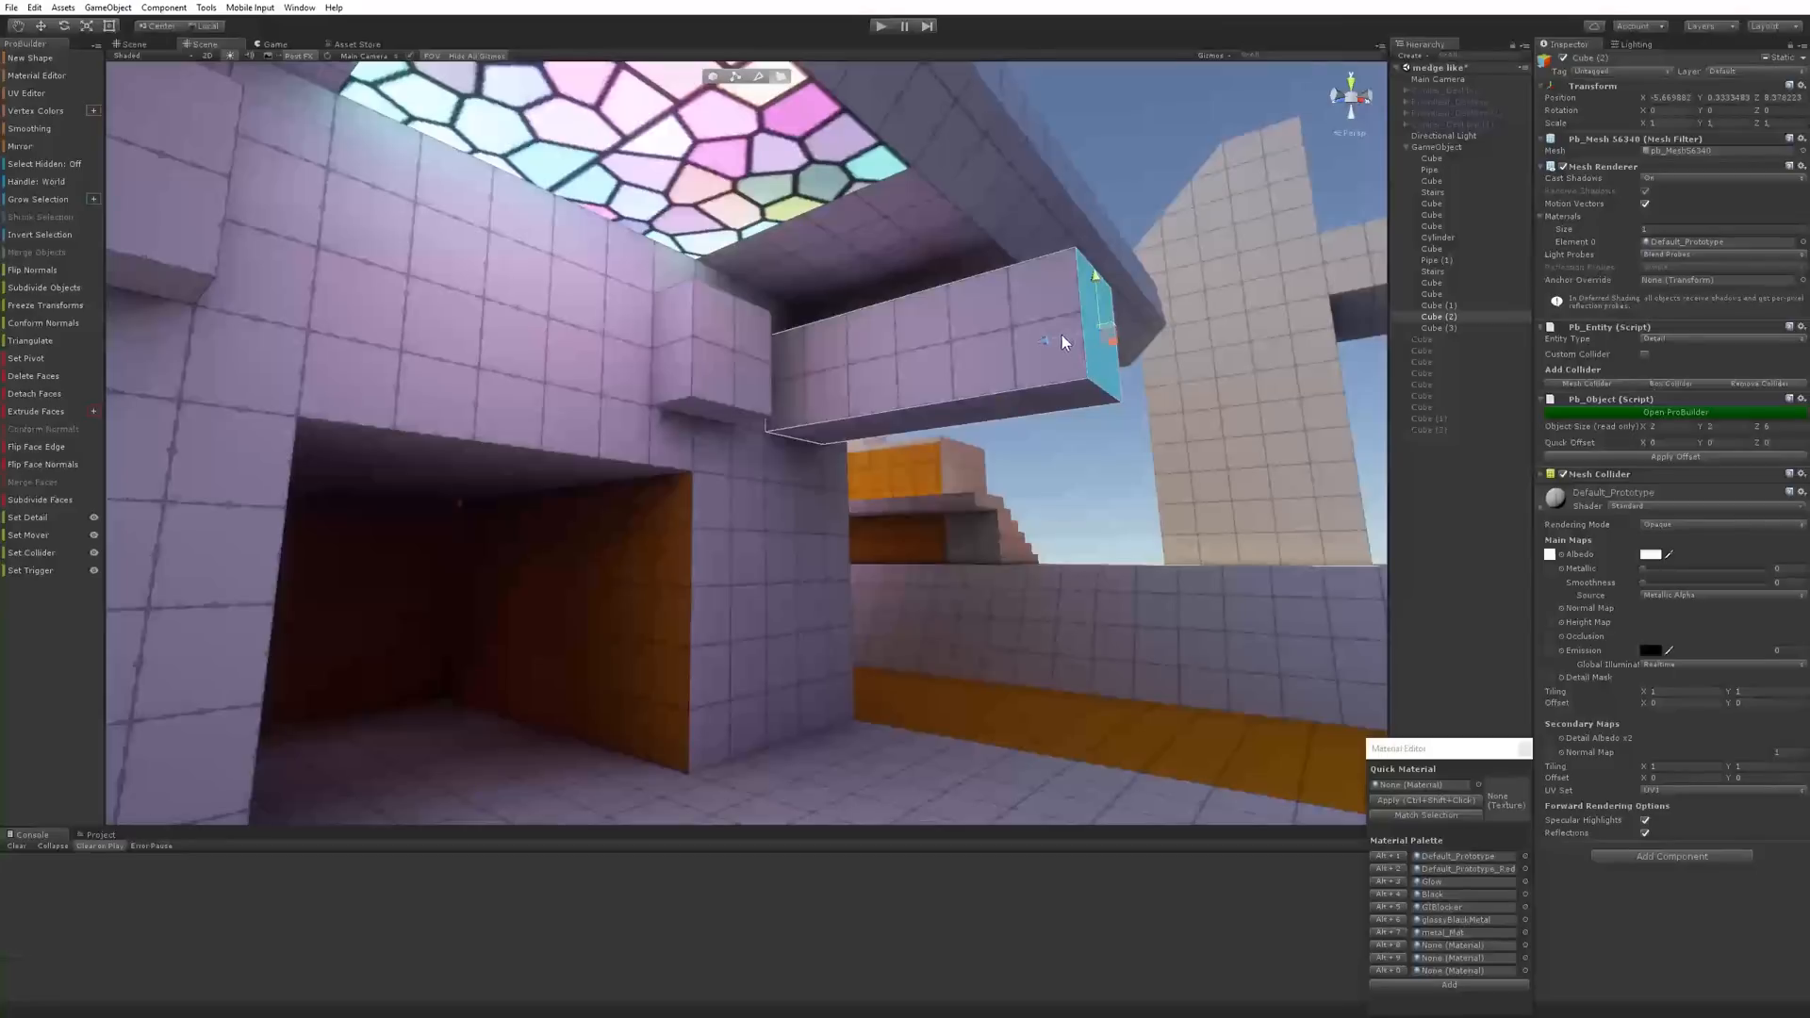
# Extend the front face of the passage-side block, Cube (2), outward to a beam 12 units long
pyautogui.moveTo(1049, 316); pyautogui.dragTo(966, 243, button='right')
pyautogui.click(967, 240)
pyautogui.click(905, 402)
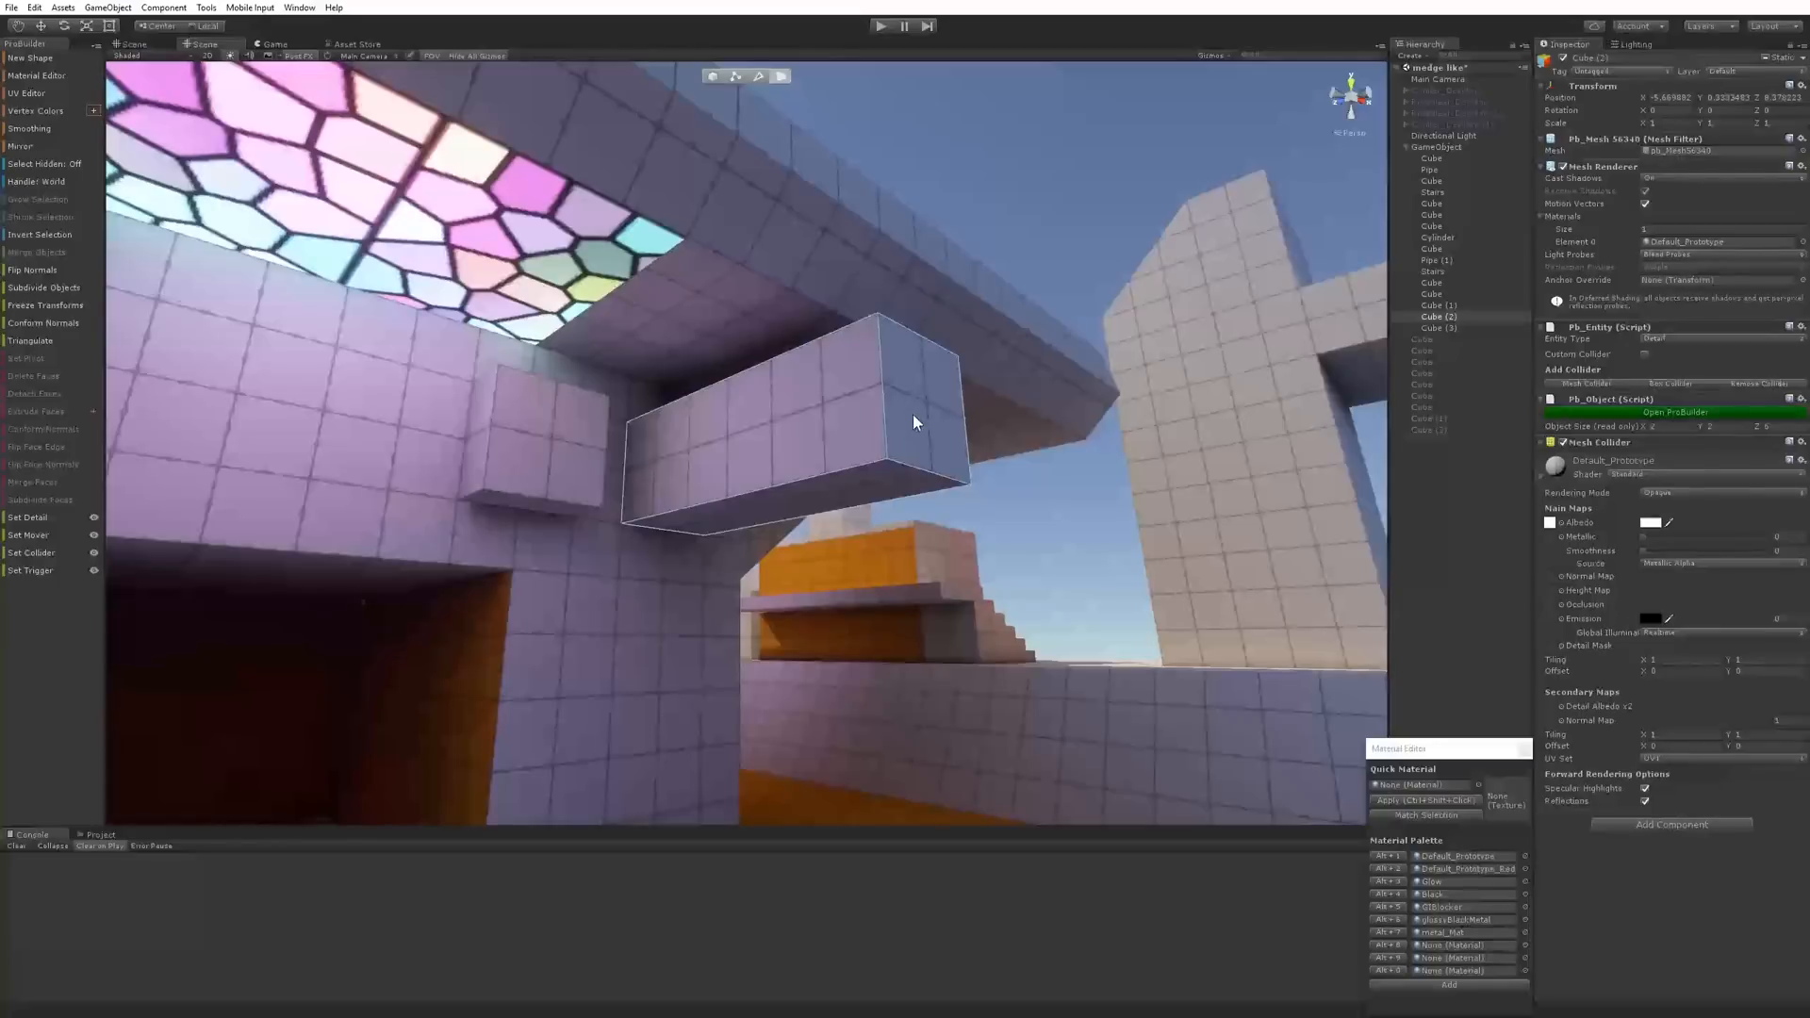
pyautogui.click(922, 398)
pyautogui.moveTo(916, 414); pyautogui.dragTo(812, 409, button='right')
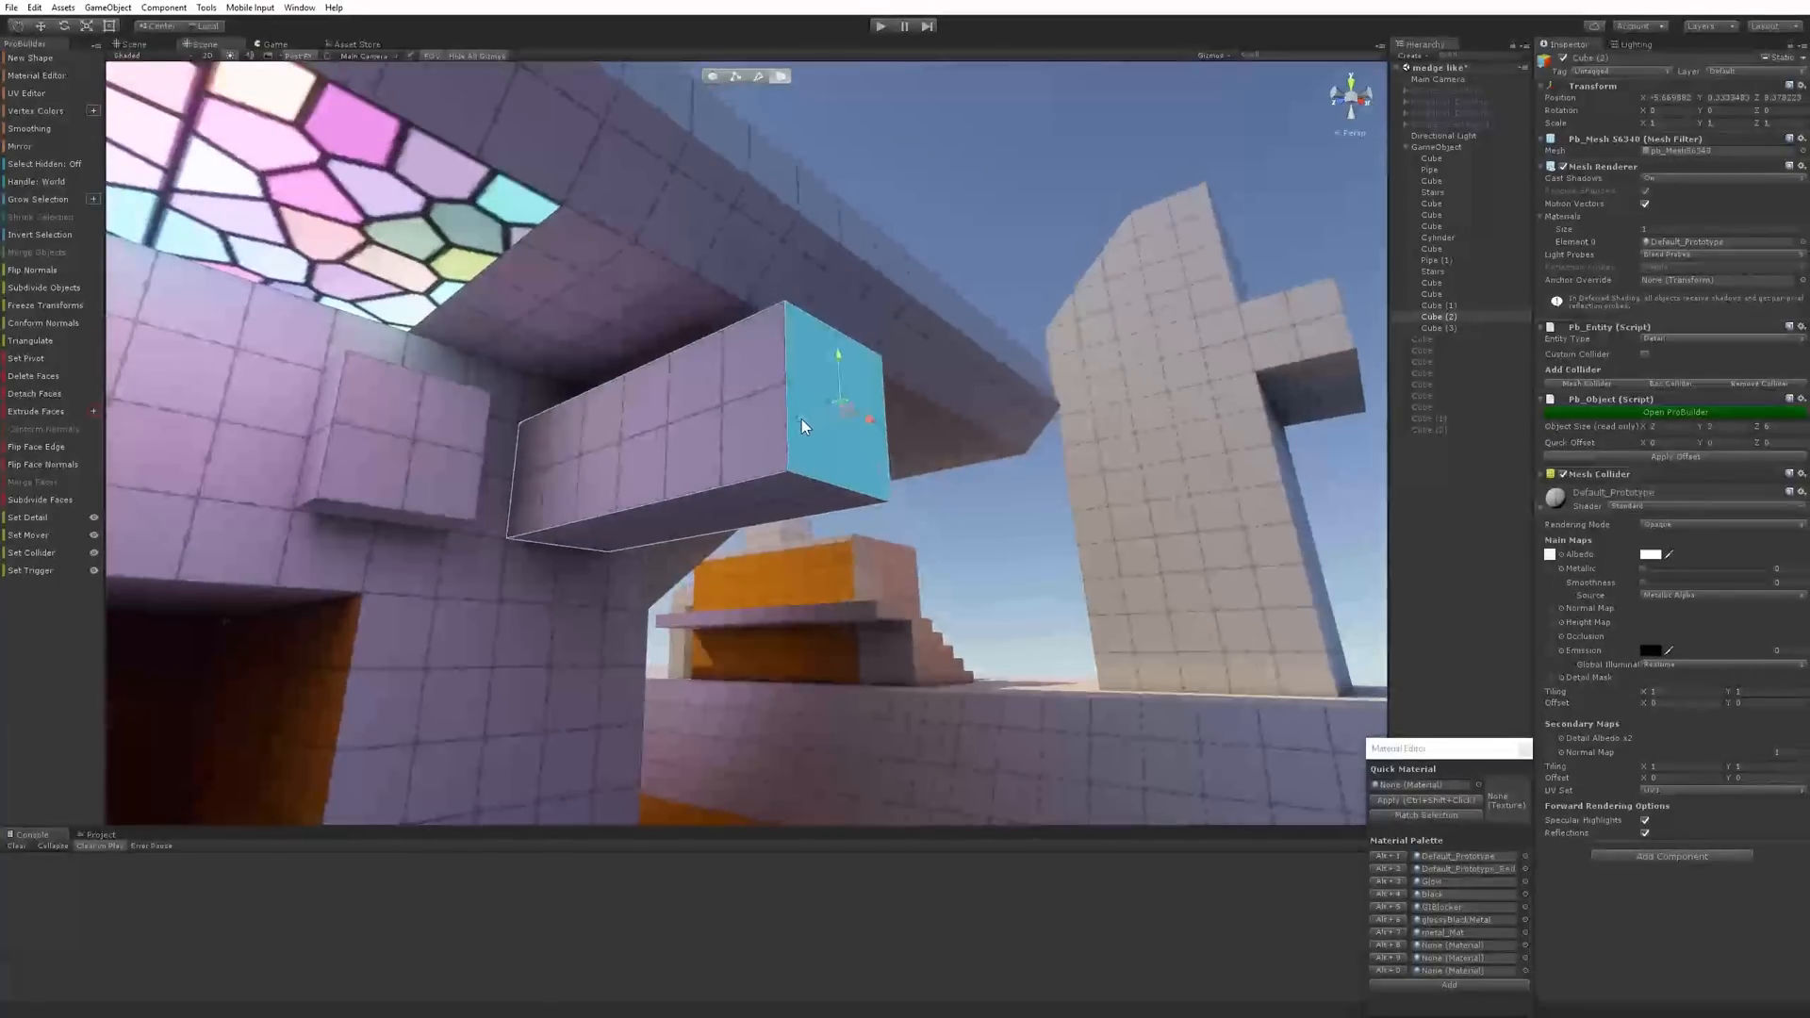
pyautogui.moveTo(802, 420); pyautogui.dragTo(1185, 303)
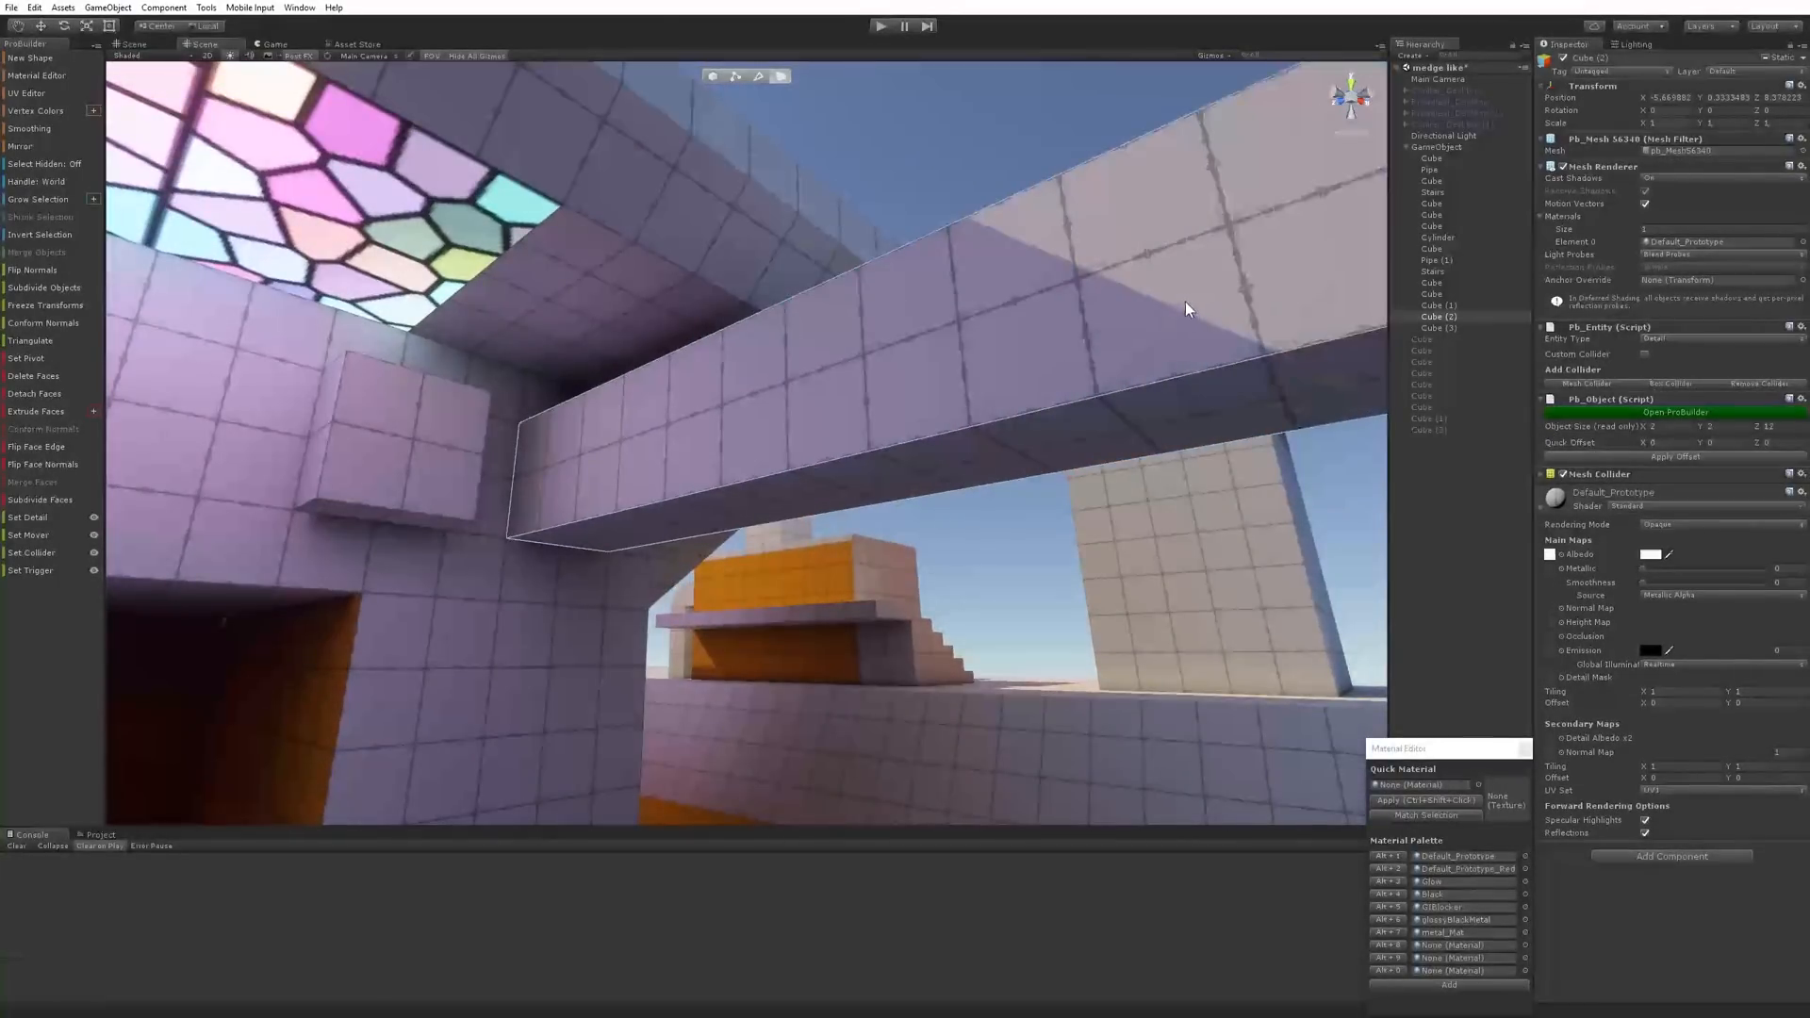
# Extend the front face of the opposite outer block, Cube (1), outward to a length of 12 units
pyautogui.moveTo(1185, 302); pyautogui.dragTo(558, 417, button='right')
pyautogui.click(506, 377)
pyautogui.moveTo(586, 388); pyautogui.dragTo(290, 369)
pyautogui.moveTo(773, 441); pyautogui.dragTo(963, 458, button='right')
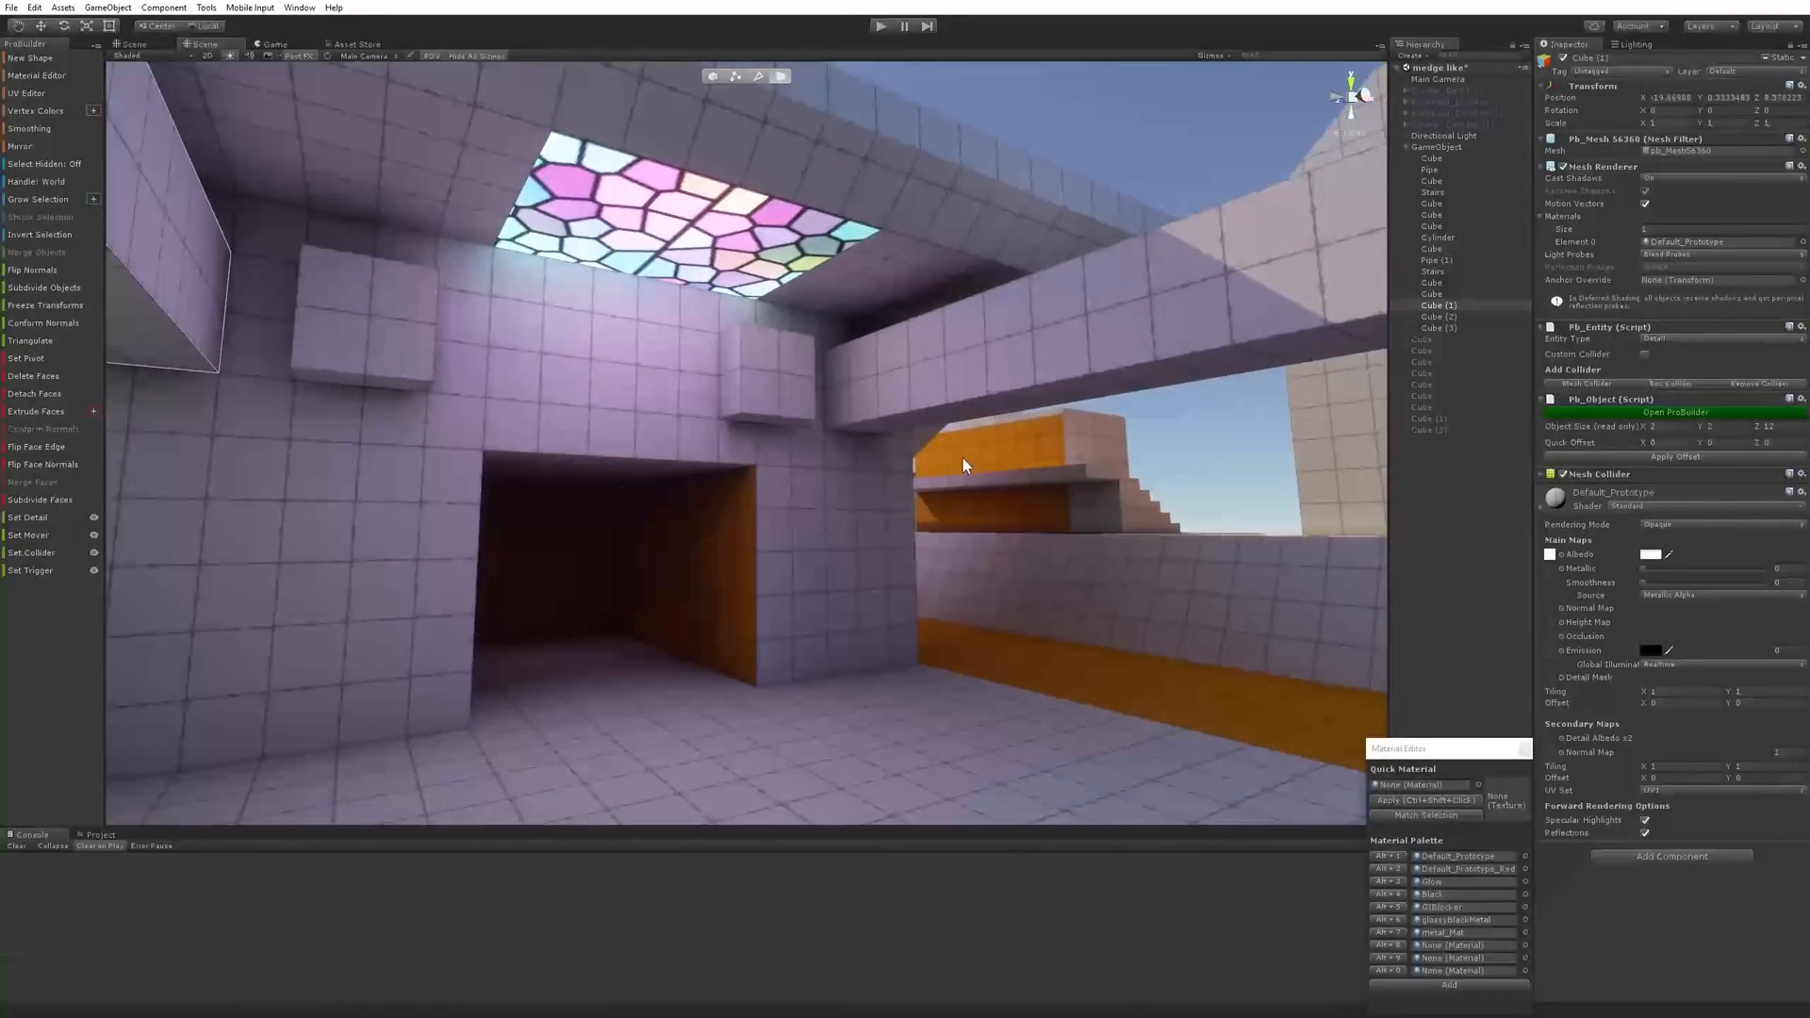
# Examine the bounced light and shadows on the long beams, doorway wall and surrounding passage
pyautogui.moveTo(964, 459); pyautogui.dragTo(722, 505, button='right')
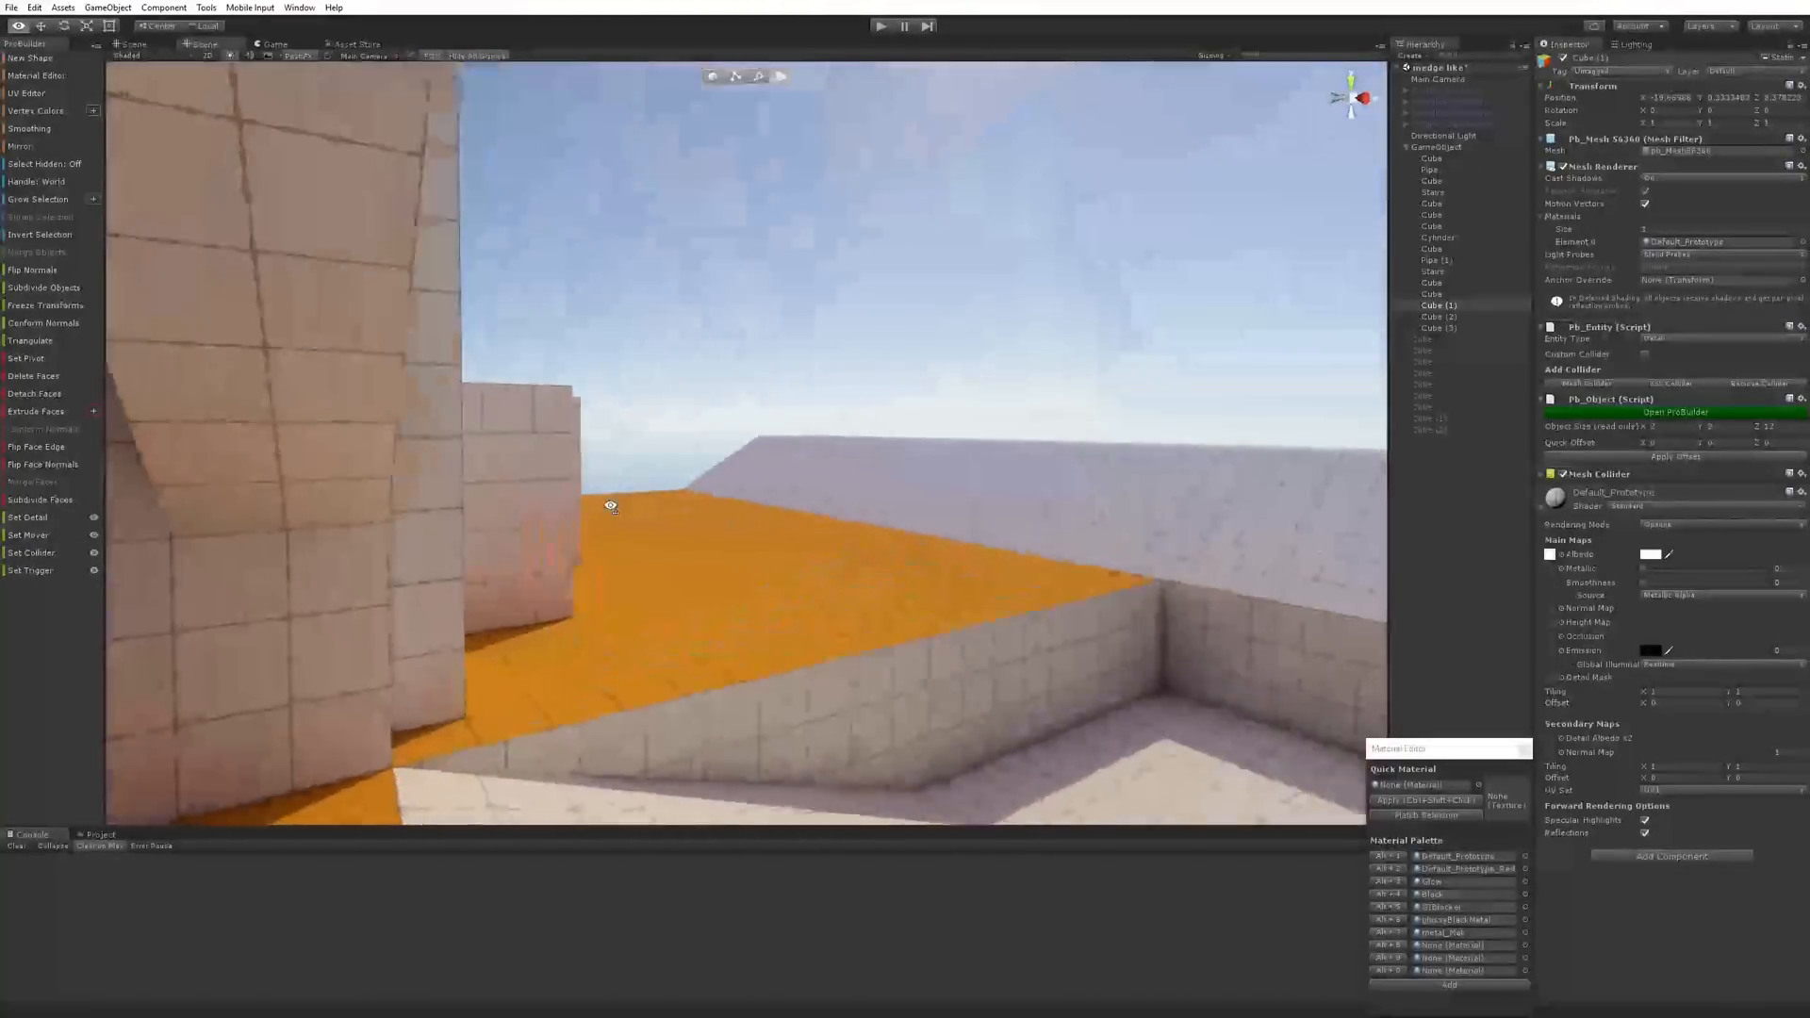
pyautogui.moveTo(611, 506); pyautogui.dragTo(903, 589, button='right')
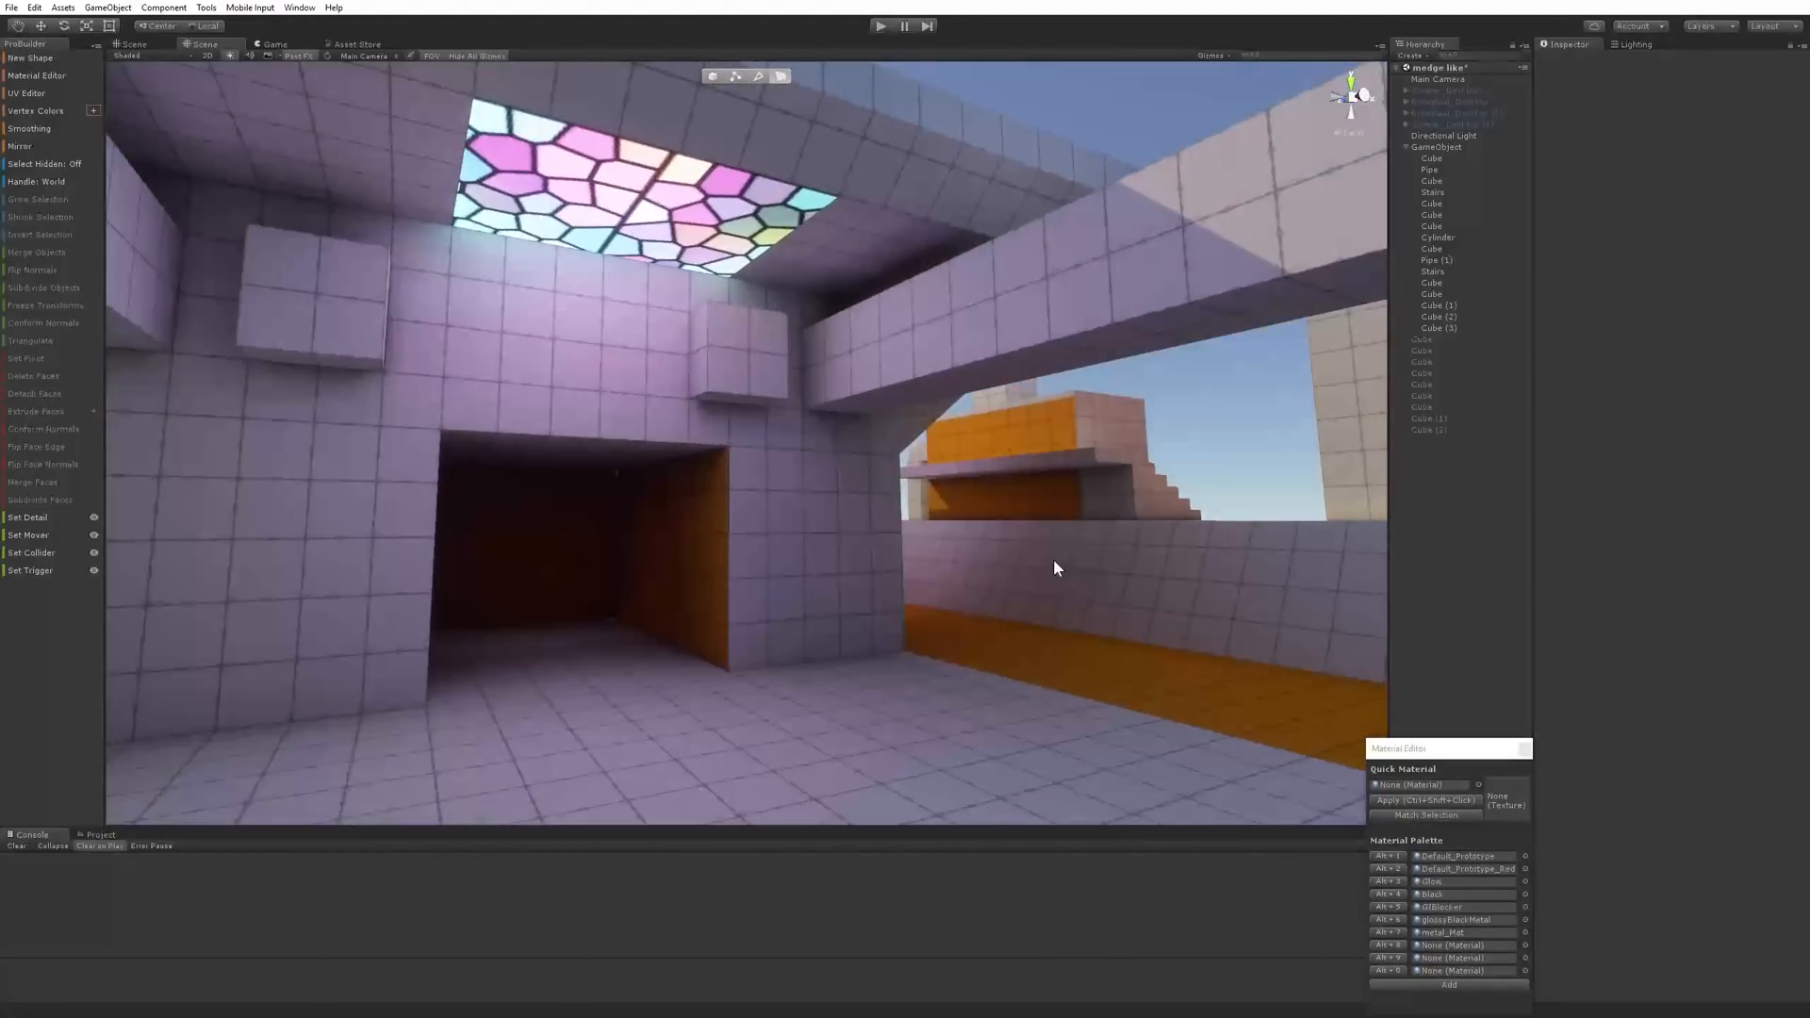
pyautogui.moveTo(1054, 560); pyautogui.dragTo(1023, 560, button='right')
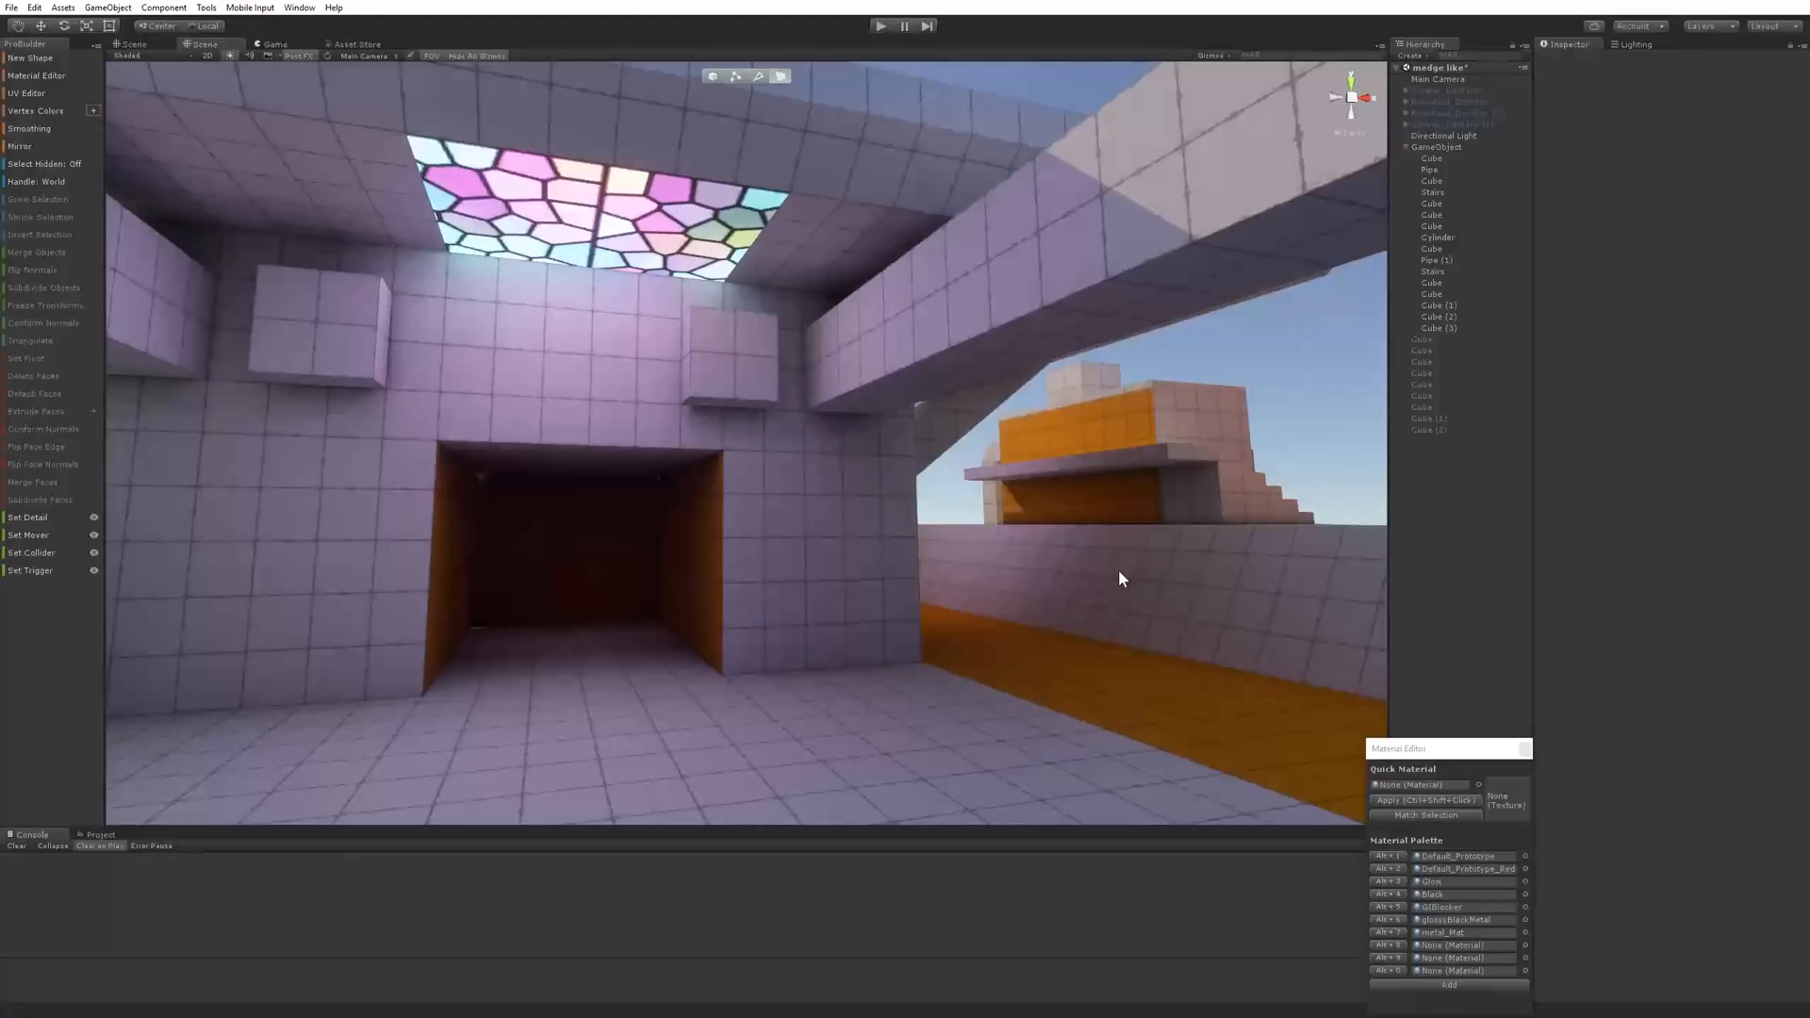
pyautogui.moveTo(1114, 576)
pyautogui.mouseDown(button='right')
pyautogui.moveTo(1137, 593)
pyautogui.moveTo(901, 598)
pyautogui.moveTo(1146, 587)
pyautogui.mouseUp(button='right')
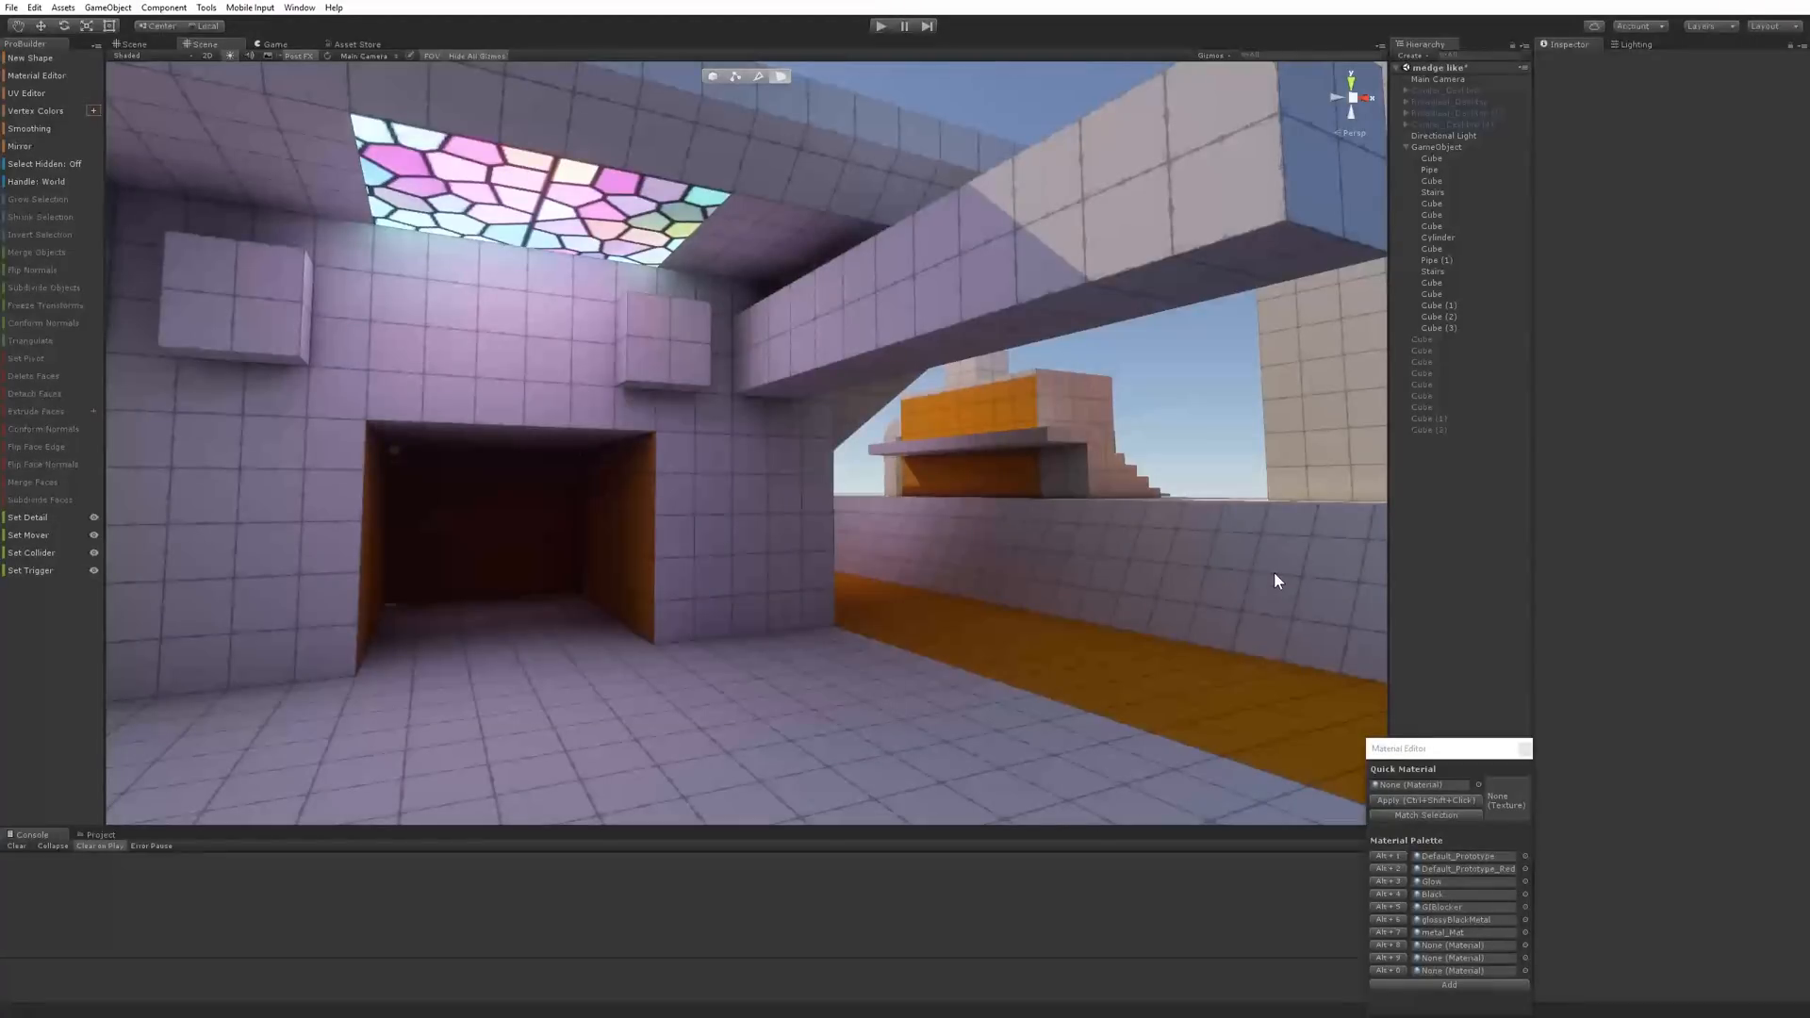
pyautogui.moveTo(1120, 574)
pyautogui.mouseDown(button='right')
pyautogui.moveTo(1171, 585)
pyautogui.moveTo(966, 594)
pyautogui.moveTo(812, 582)
pyautogui.moveTo(735, 553)
pyautogui.moveTo(586, 603)
pyautogui.moveTo(226, 615)
pyautogui.moveTo(1105, 591)
pyautogui.moveTo(1101, 614)
pyautogui.moveTo(1063, 594)
pyautogui.moveTo(1123, 597)
pyautogui.mouseUp(button='right')
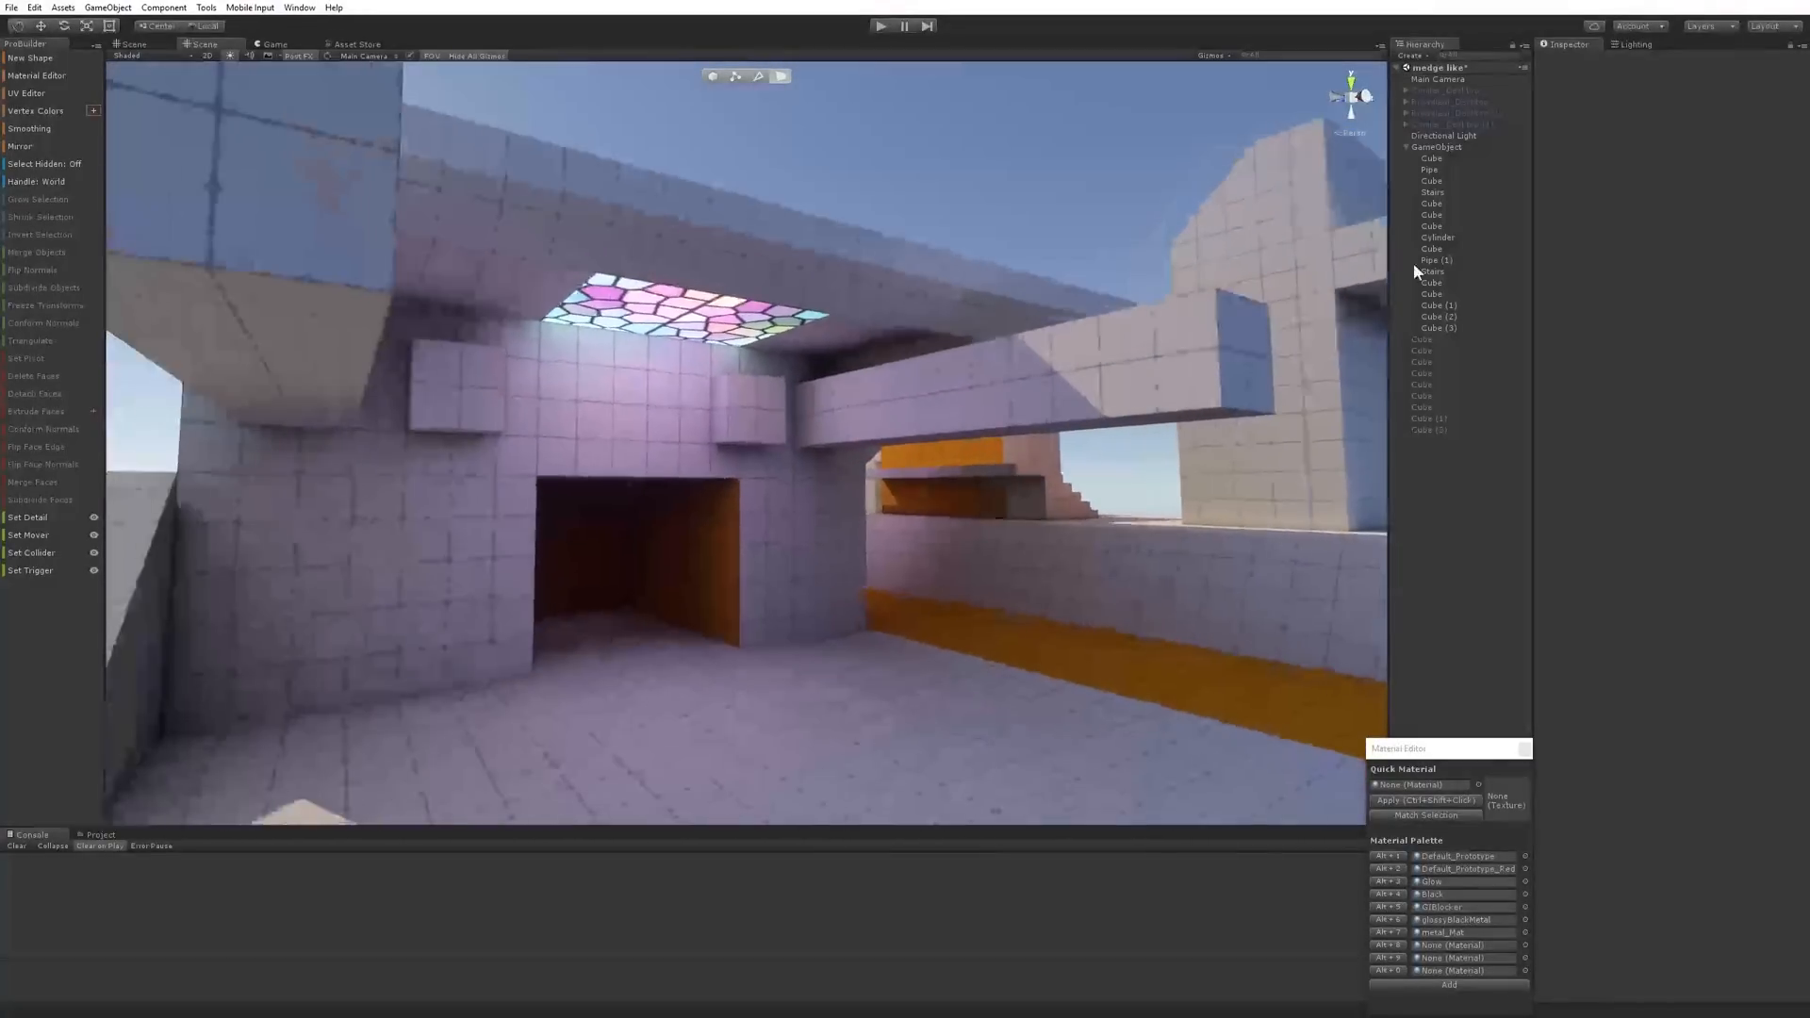
# Raise the Directional Light's intensity to about 1.6 and view the doorway and beams
pyautogui.click(1467, 137)
pyautogui.moveTo(1660, 193); pyautogui.dragTo(1667, 196)
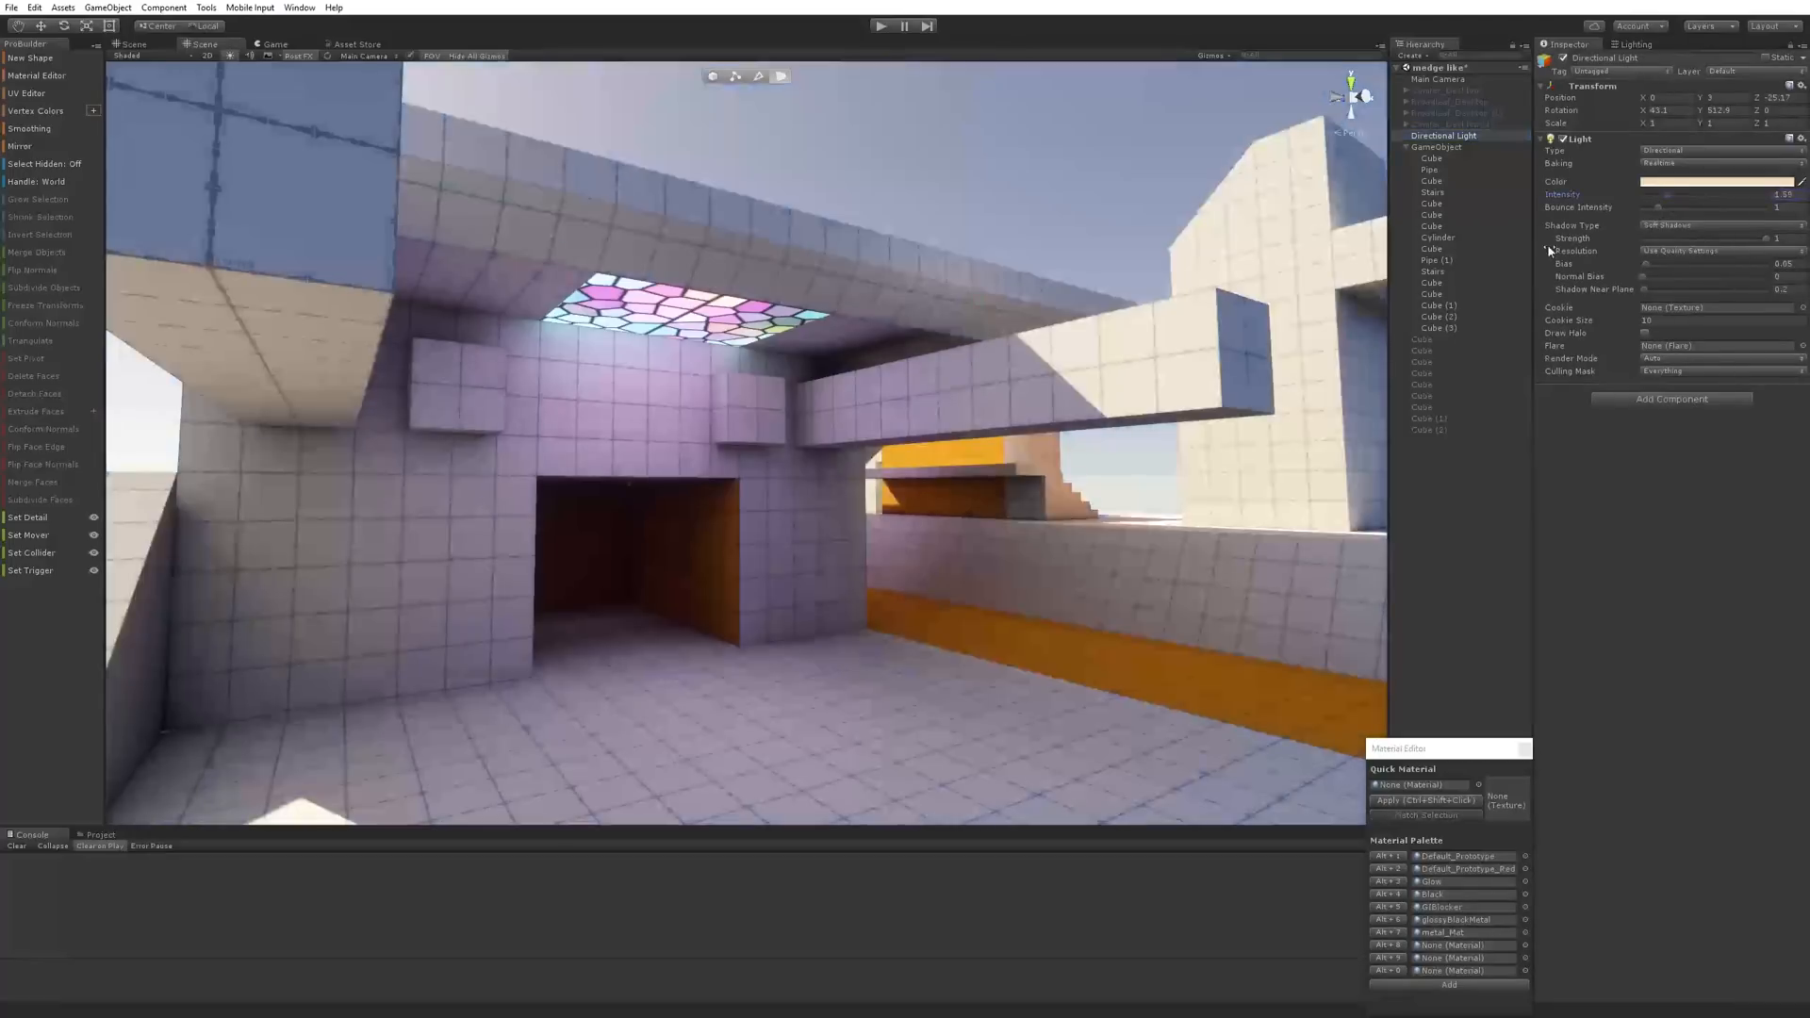
pyautogui.moveTo(1077, 425); pyautogui.dragTo(929, 435, button='right')
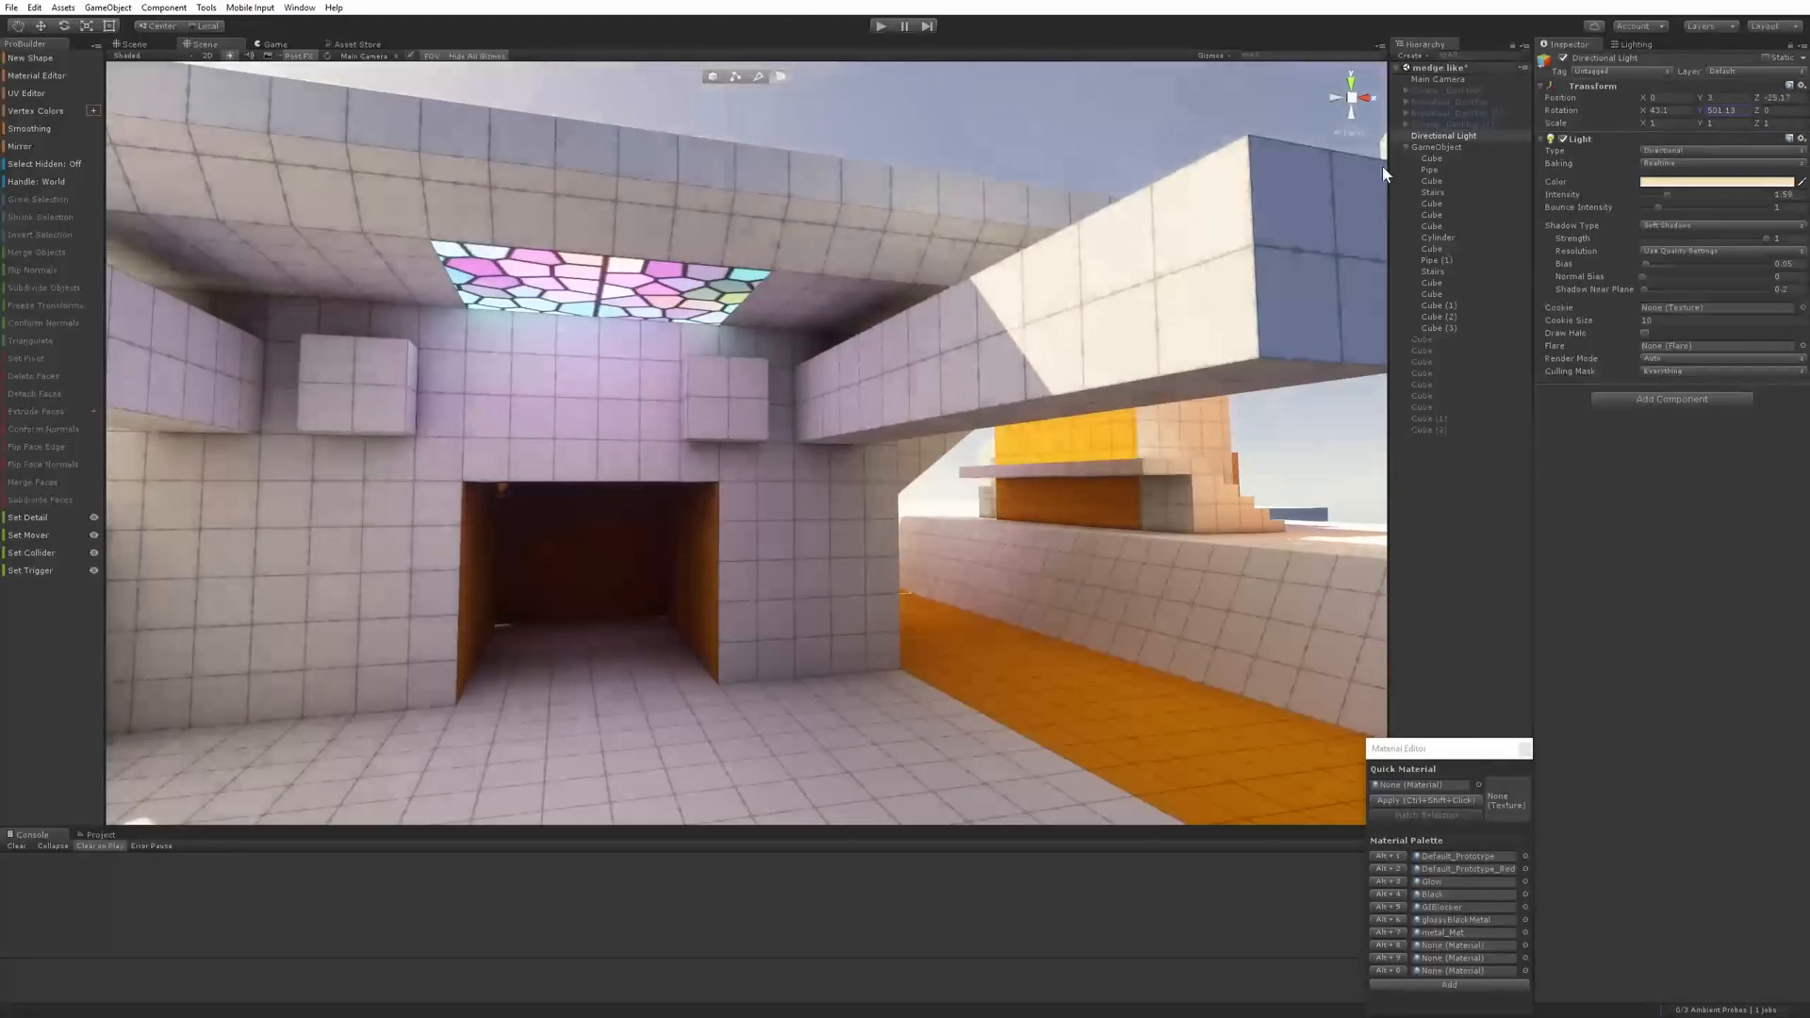
# Rotate the Directional Light around its Y axis to cast sunlight onto the floor in front of the doorway
pyautogui.moveTo(1003, 209); pyautogui.dragTo(788, 236)
pyautogui.moveTo(509, 254); pyautogui.dragTo(315, 257)
pyautogui.moveTo(970, 549); pyautogui.dragTo(886, 558, button='right')
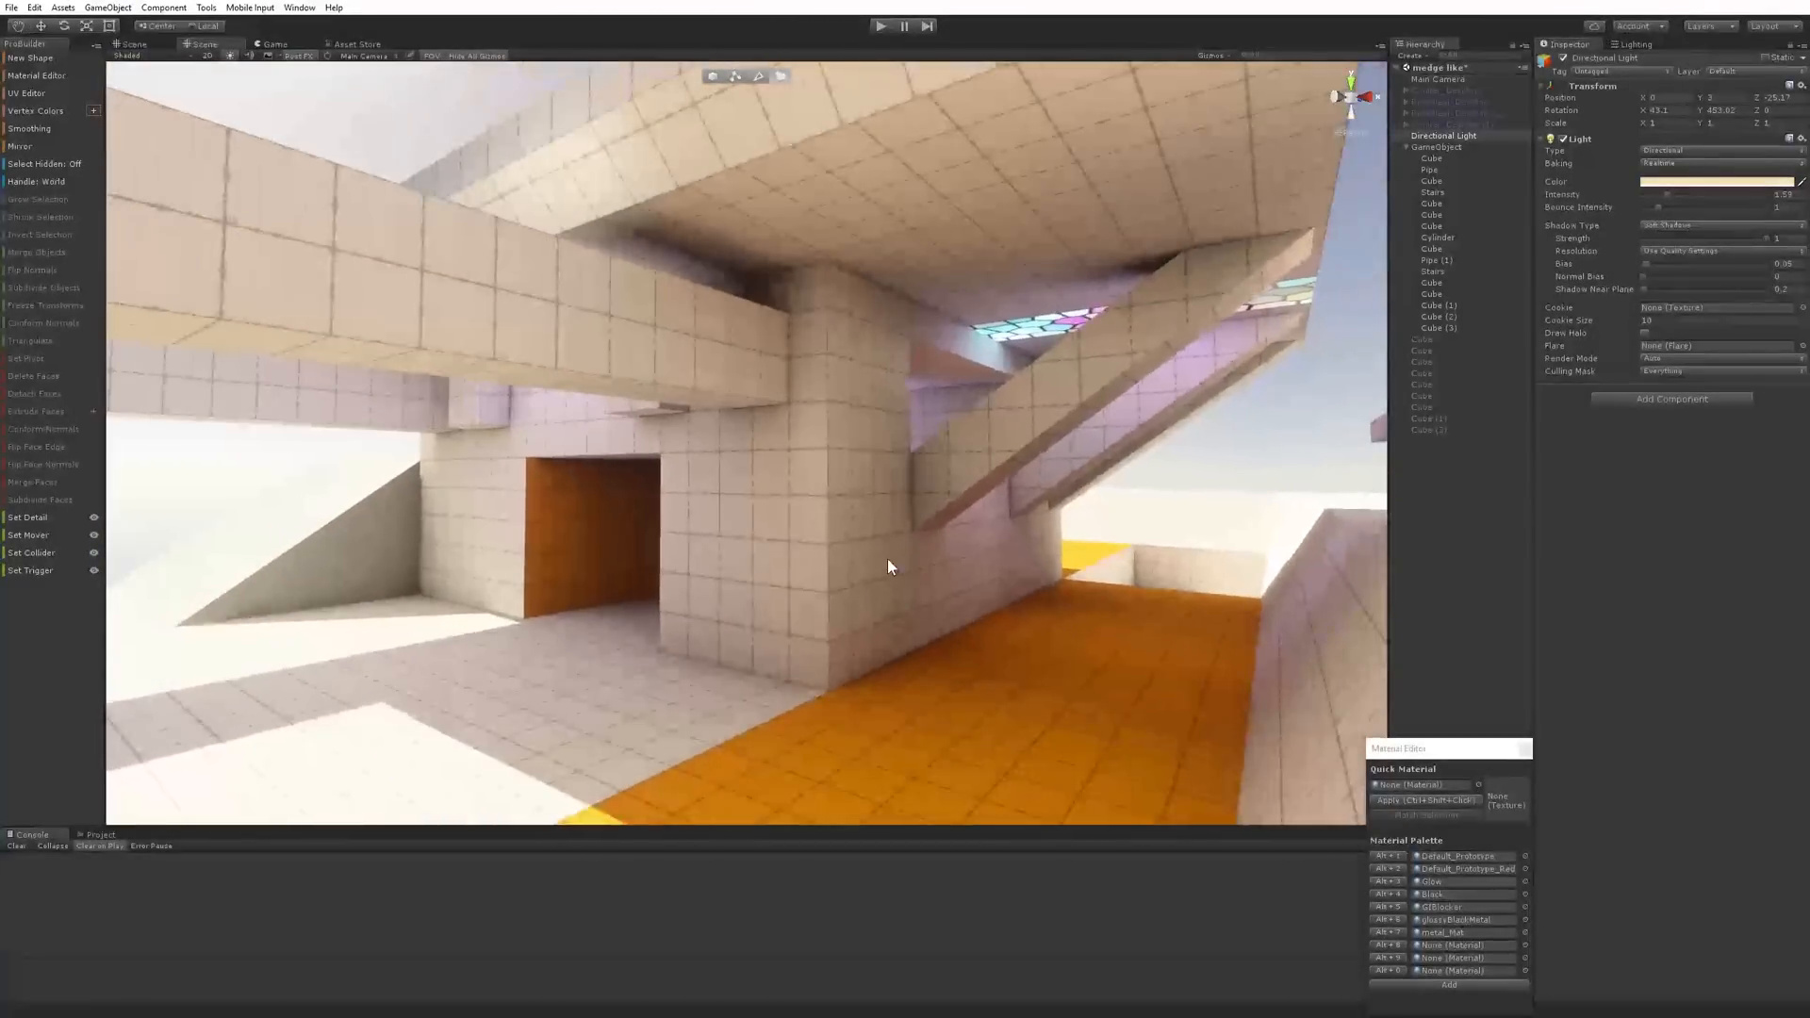